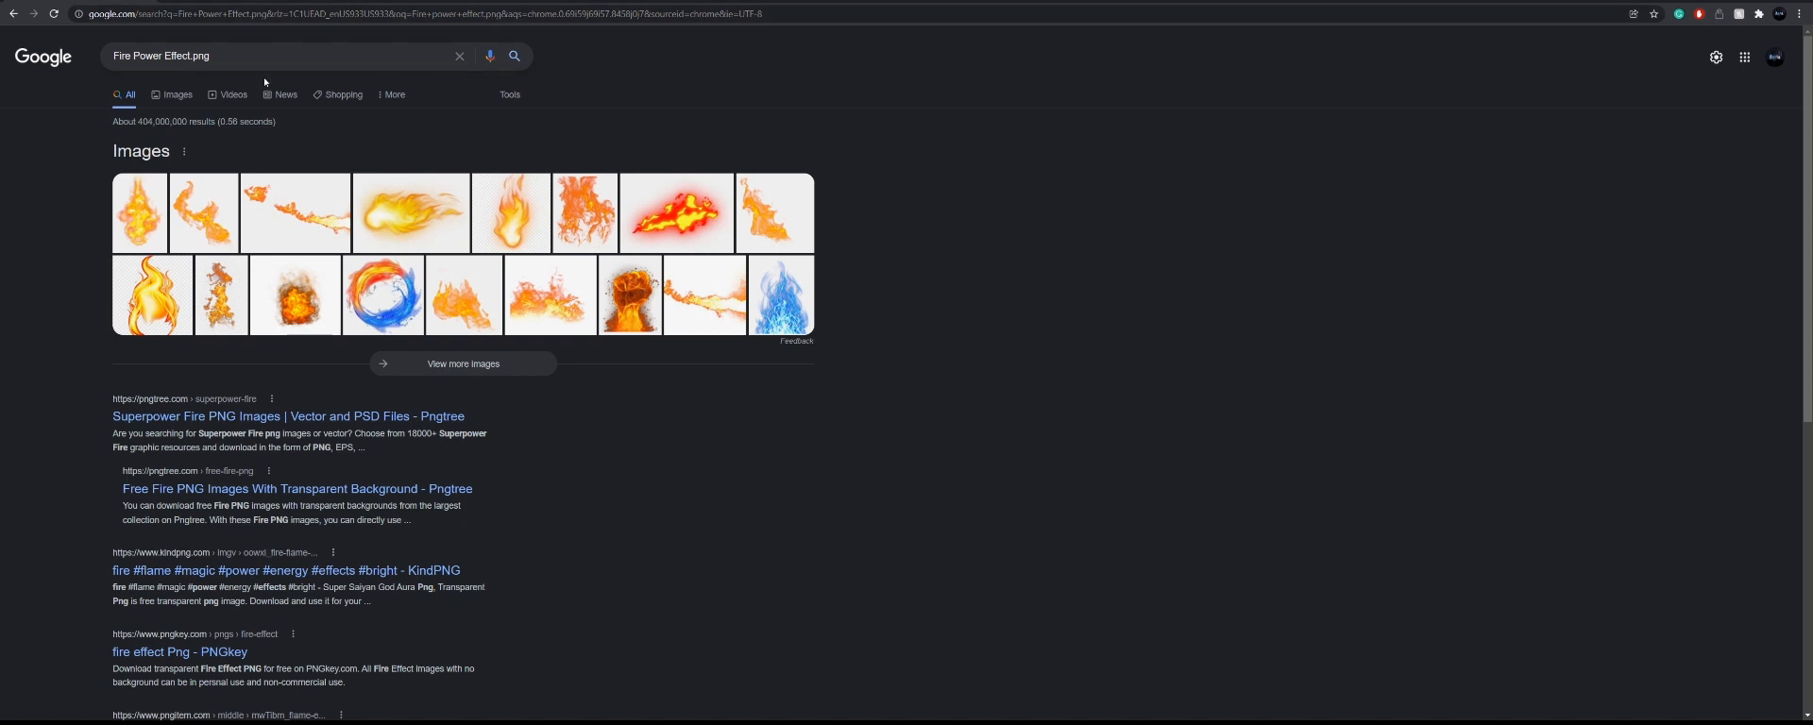
Step: Browse the image results for Fire Power Effect.png and preview several fire effect images
left_click(170, 94)
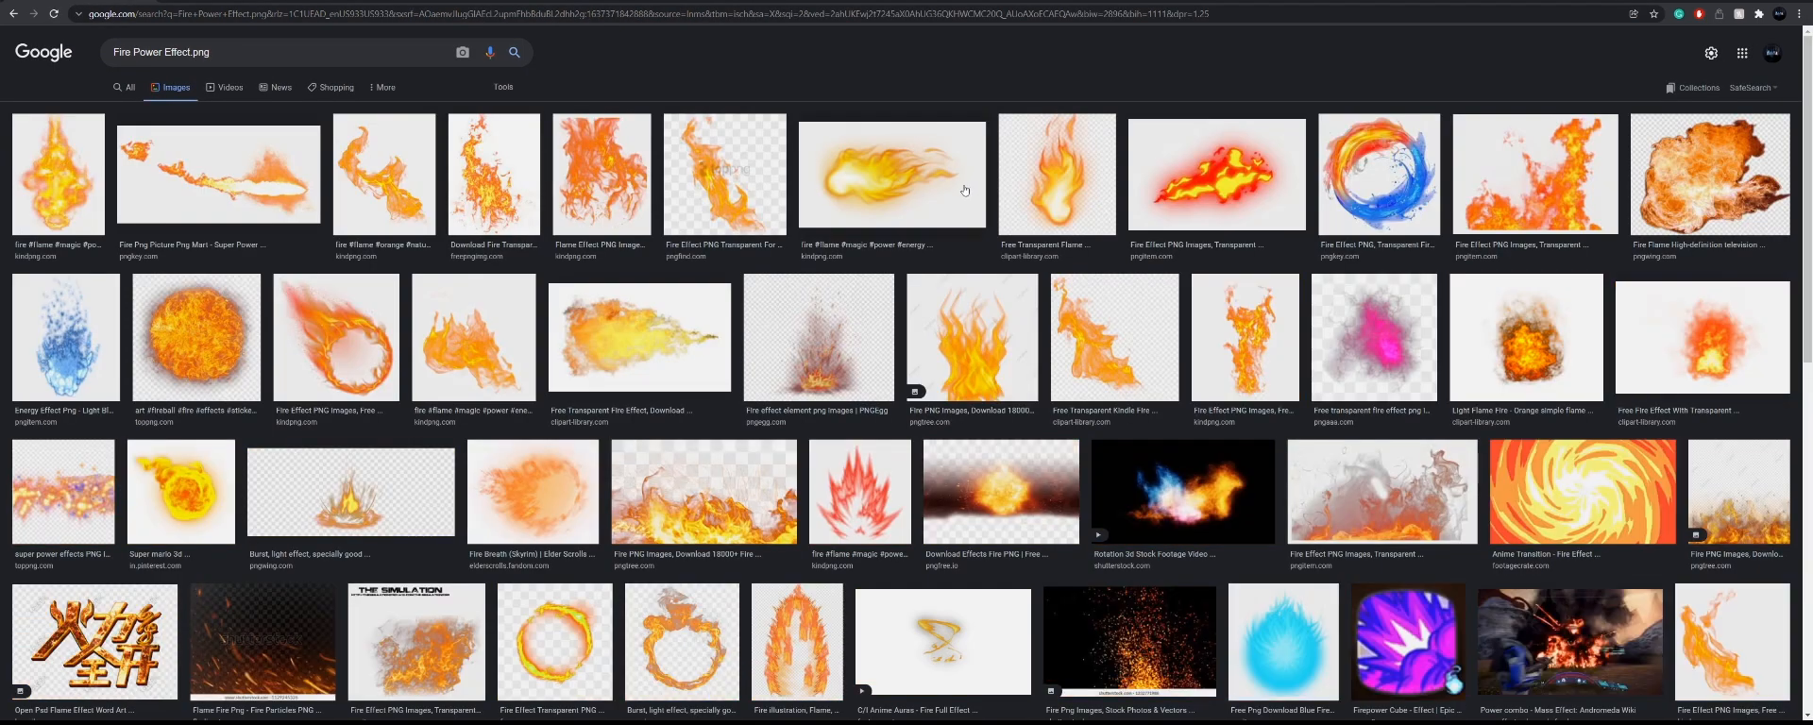
left_click(857, 176)
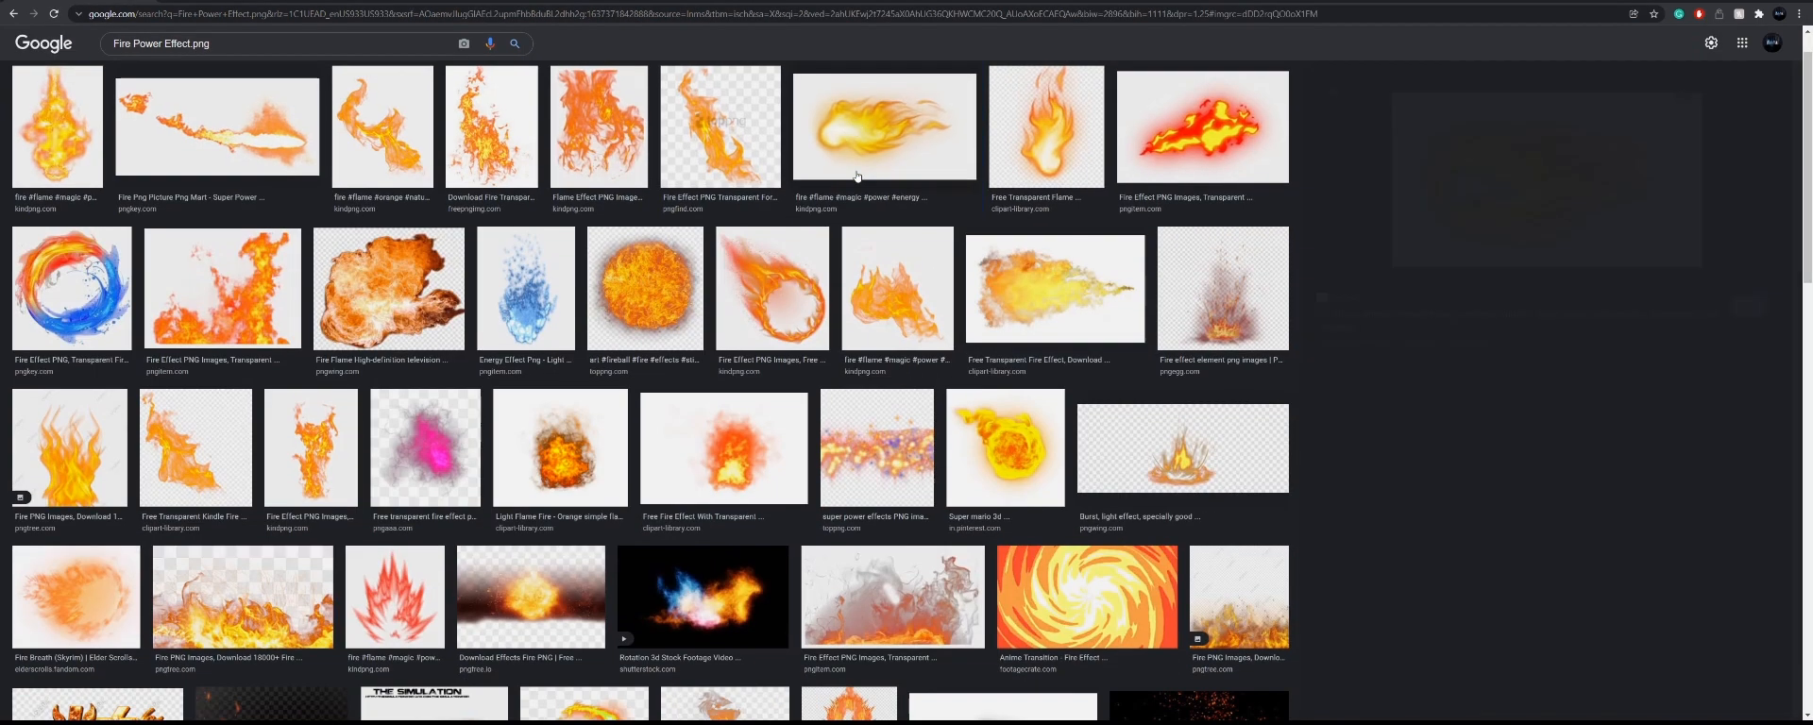
left_click(628, 288)
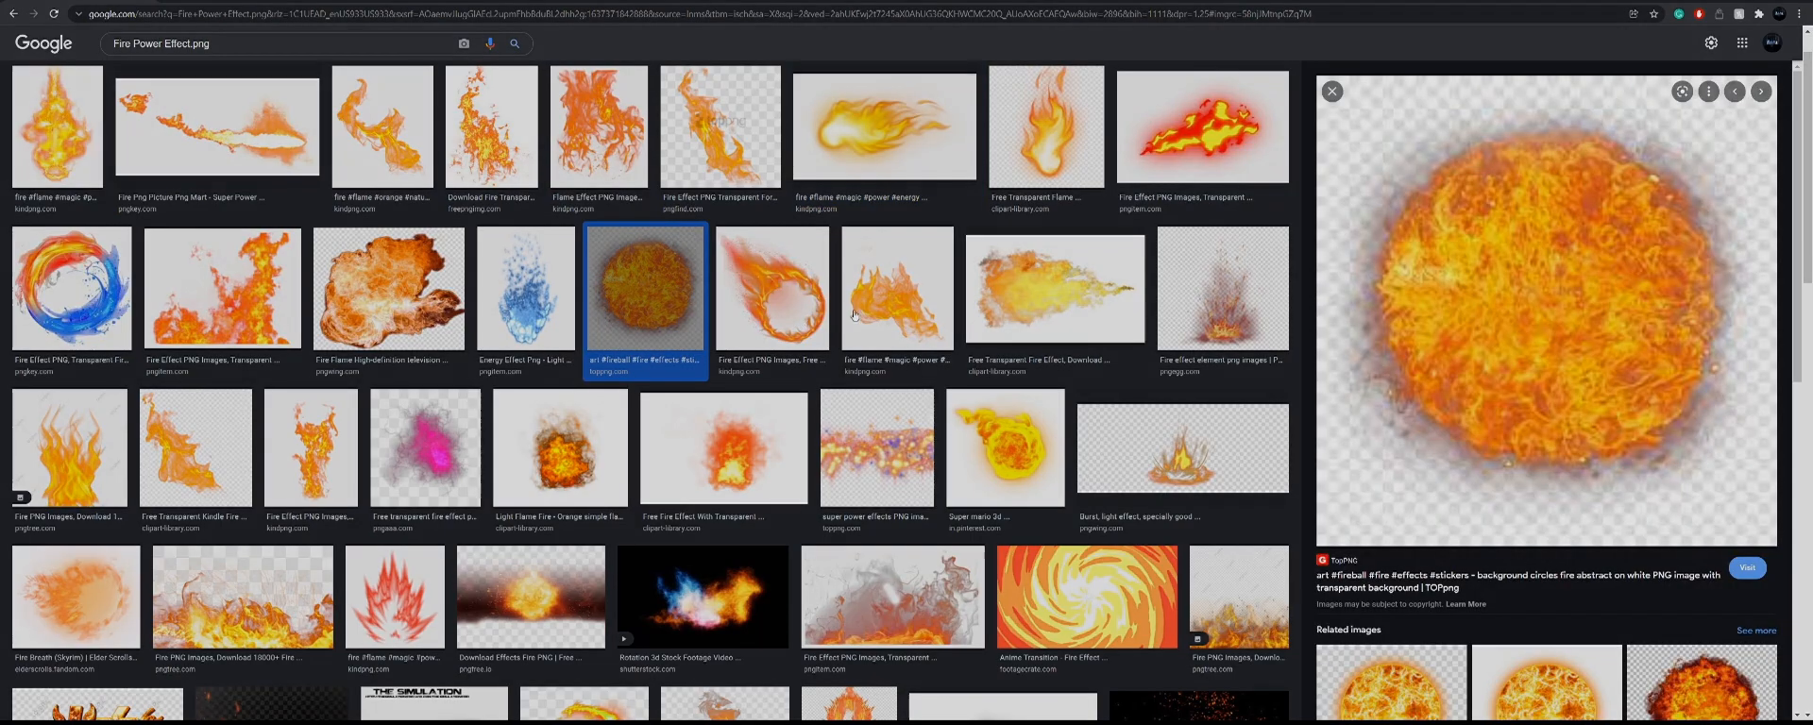
left_click(940, 307)
left_click(972, 319)
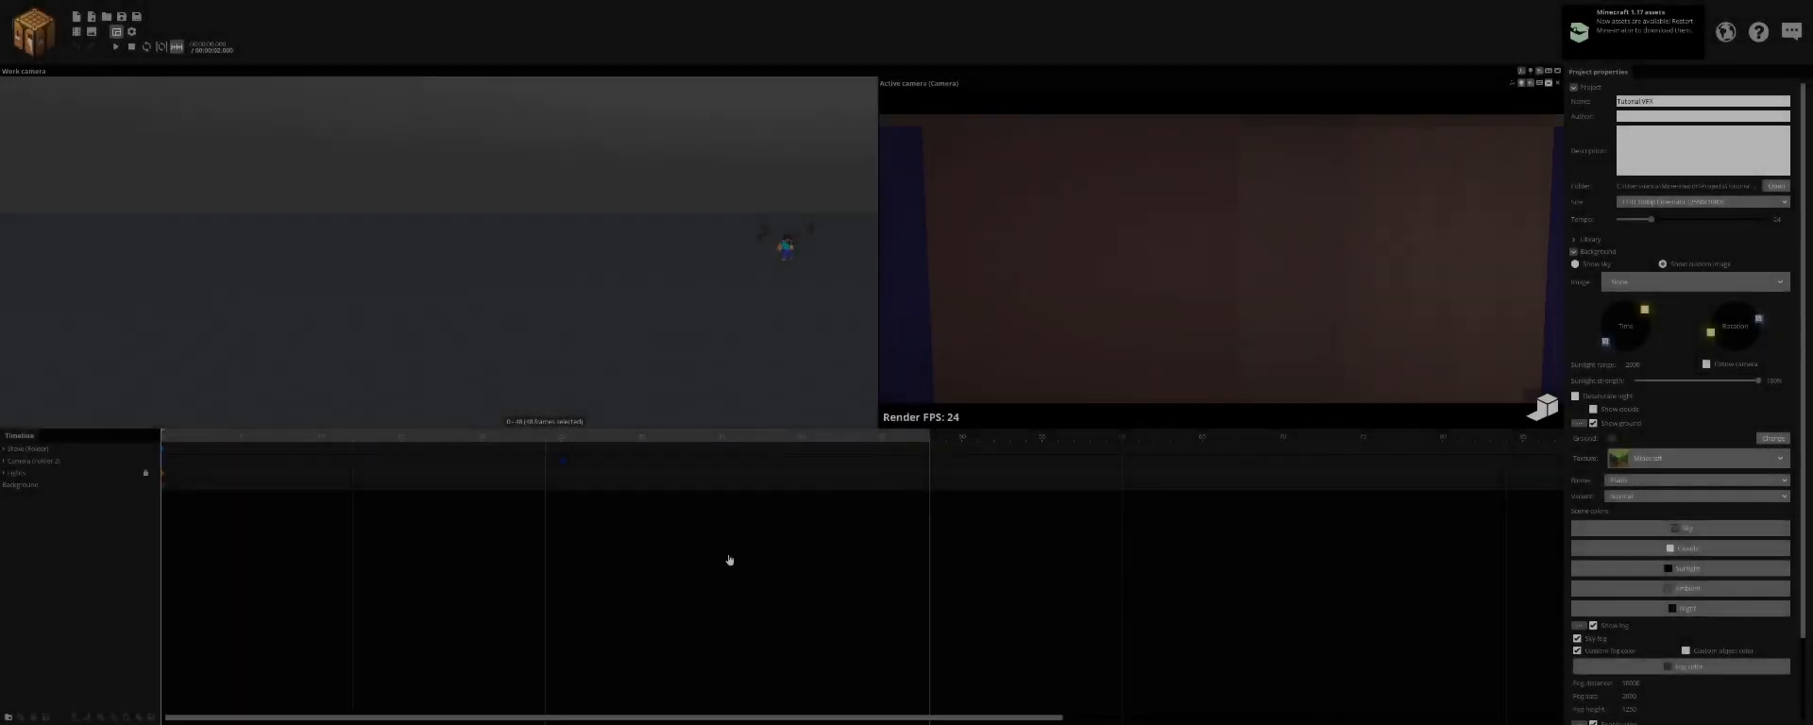
key("w")
right_click_drag(439, 253, 567, 265)
key("s")
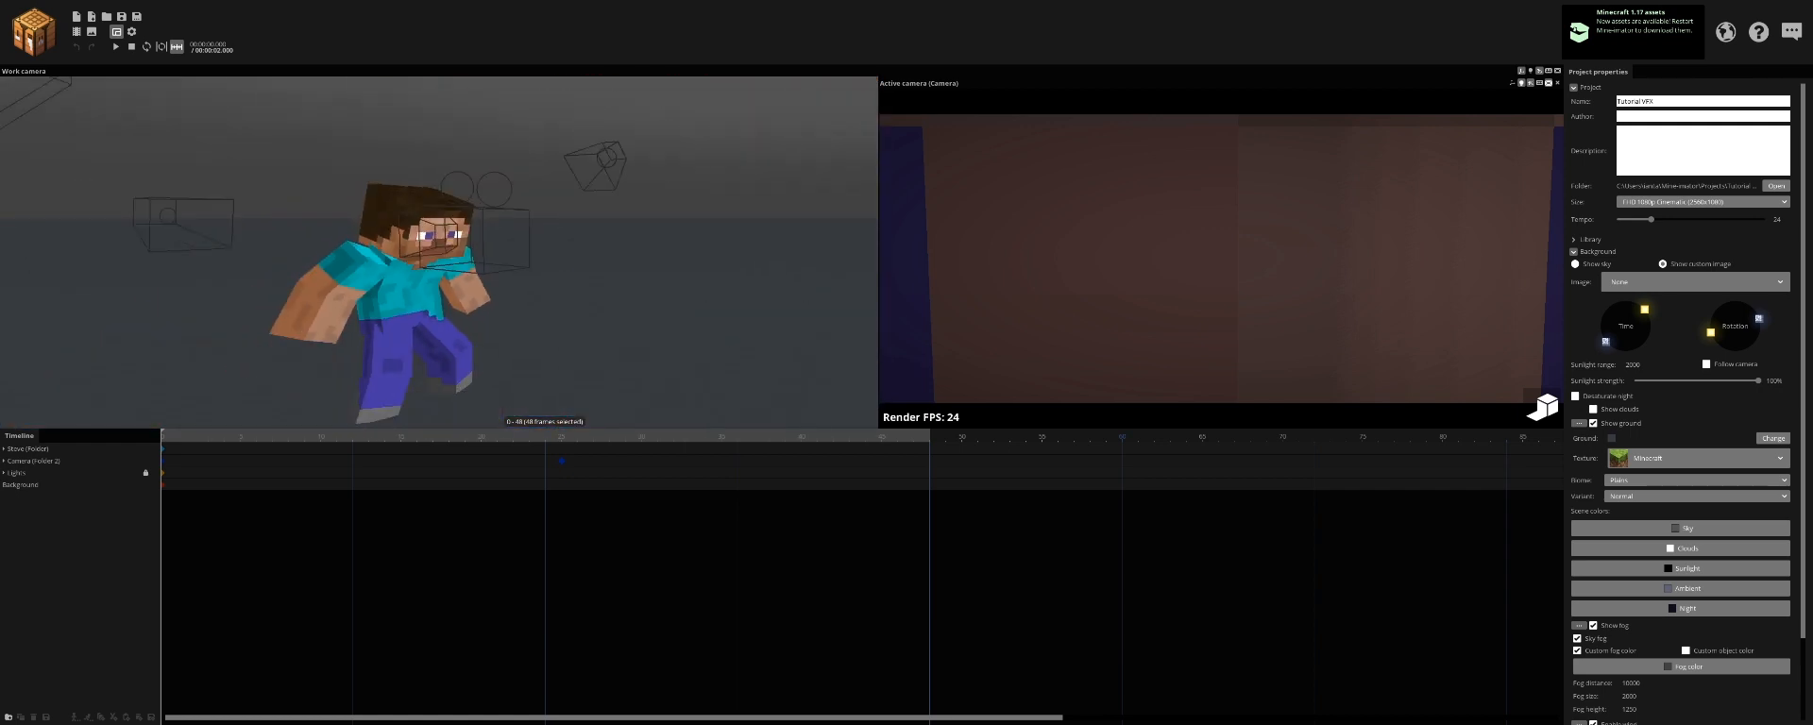
key("space")
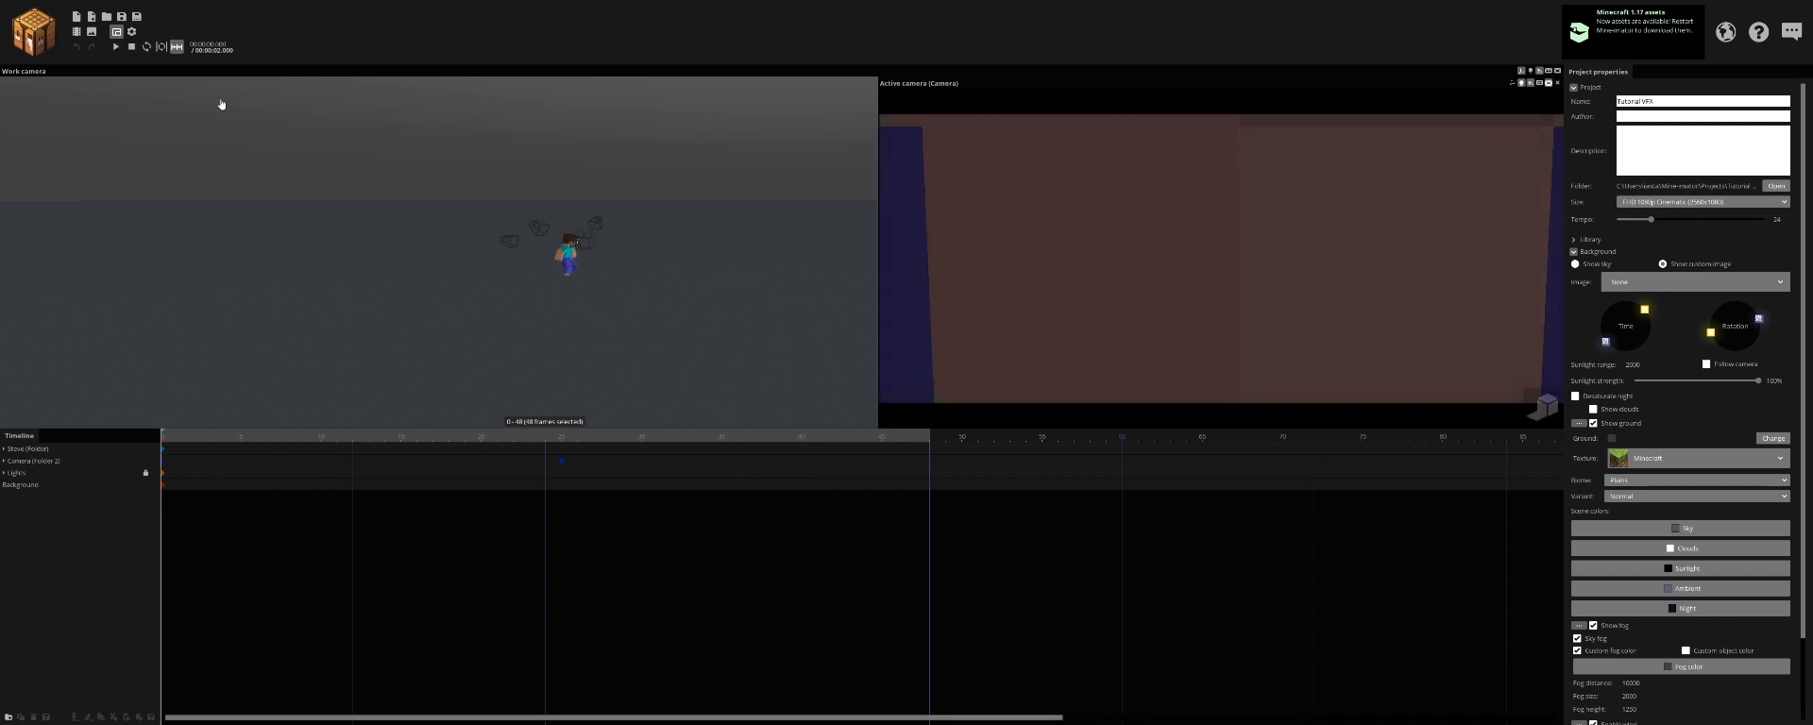
Step: Create a surface with the FootageCrate anime lightning image as its texture and select it in the timeline
left_click(34, 33)
left_click(184, 164)
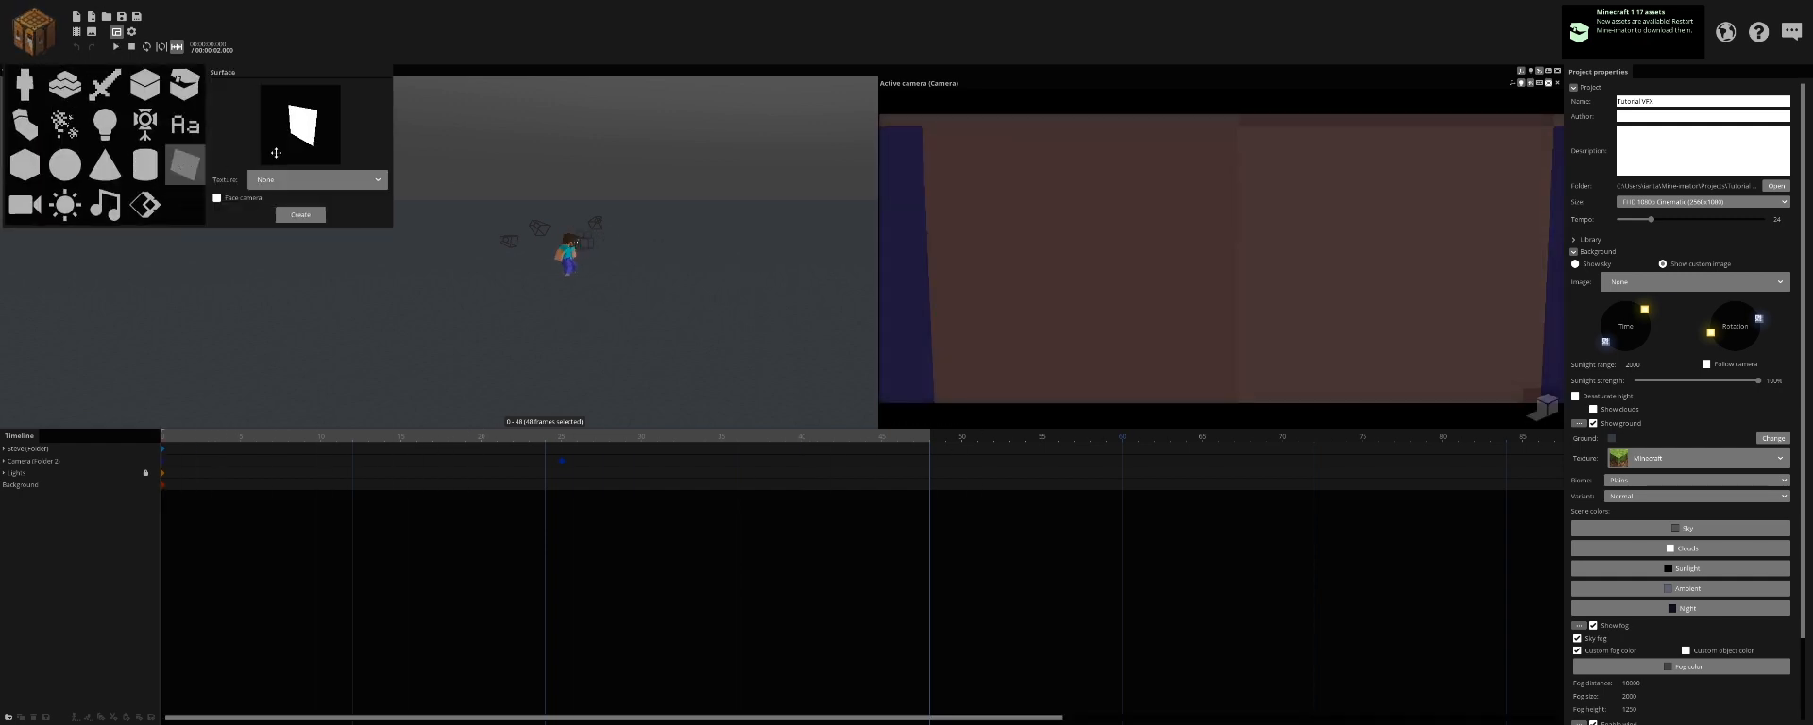
left_click(294, 180)
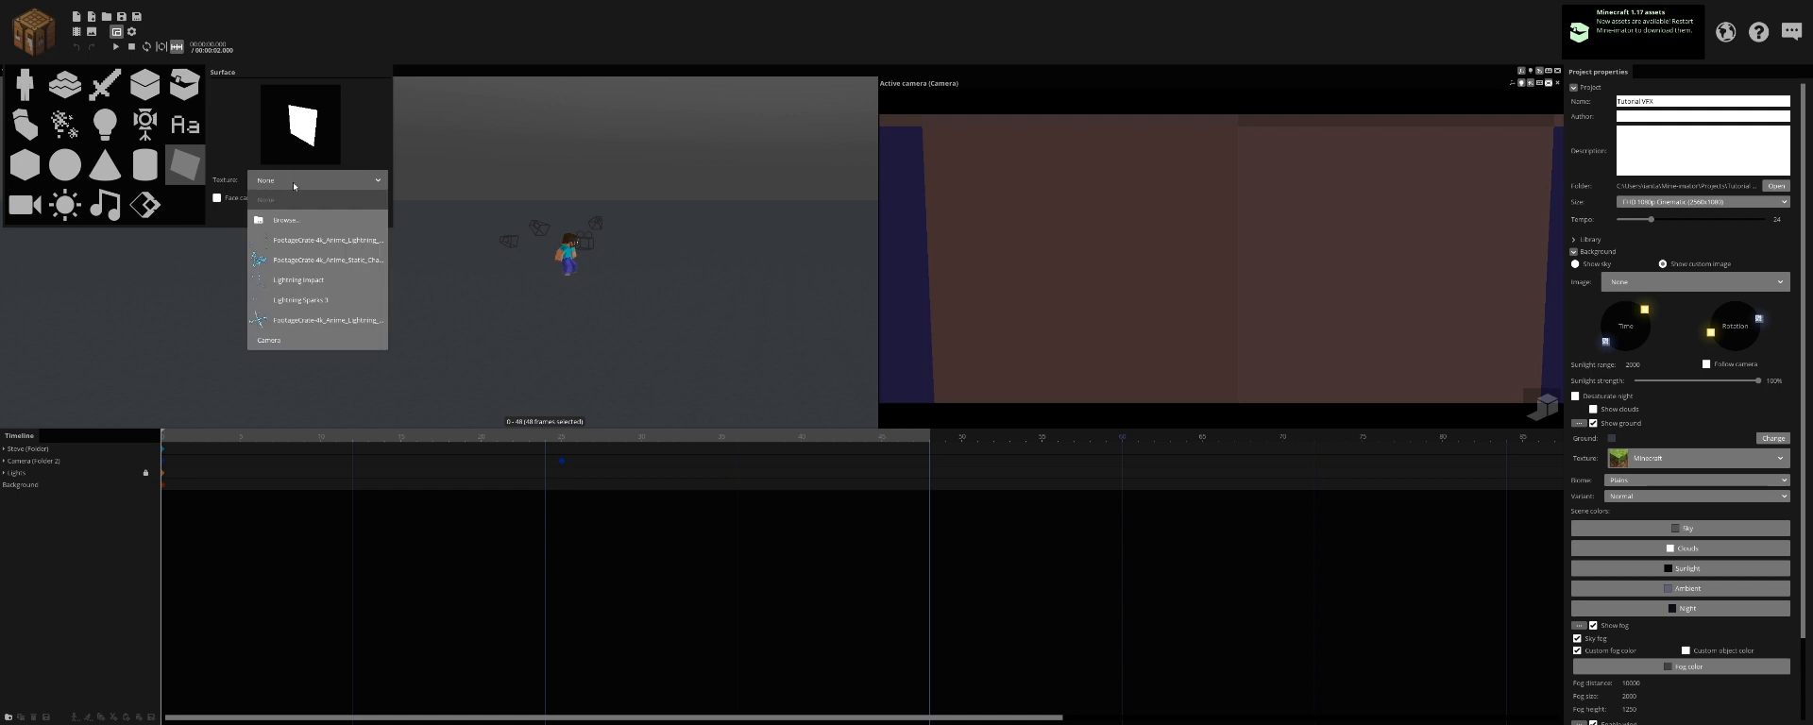
left_click(288, 320)
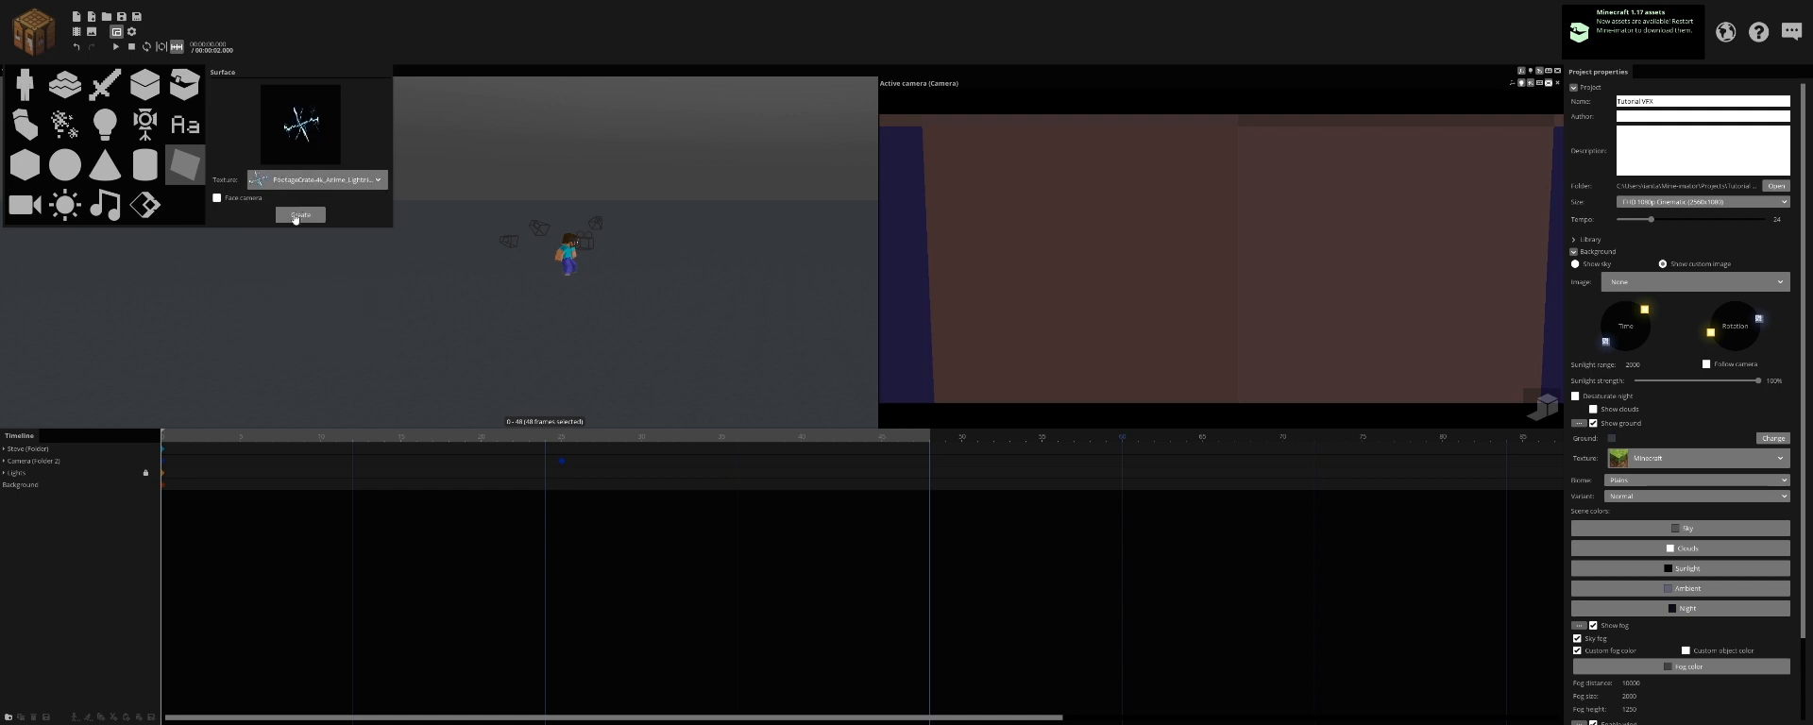
left_click(299, 215)
left_click(29, 500)
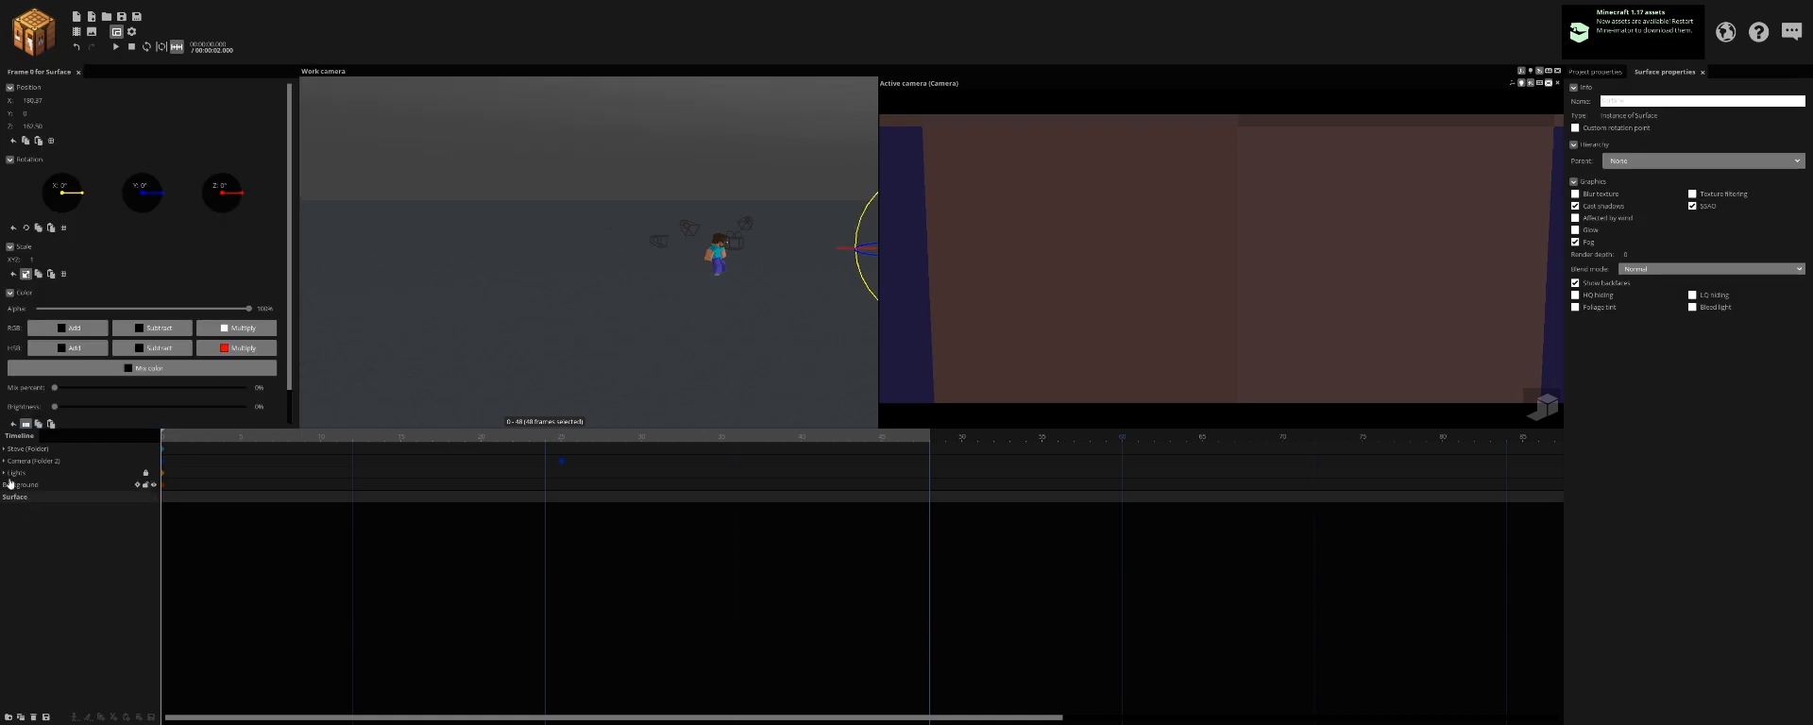
Step: Enable color correction on the camera and lower its brightness to about -50% at the frame 18 keyframe
left_click(4, 462)
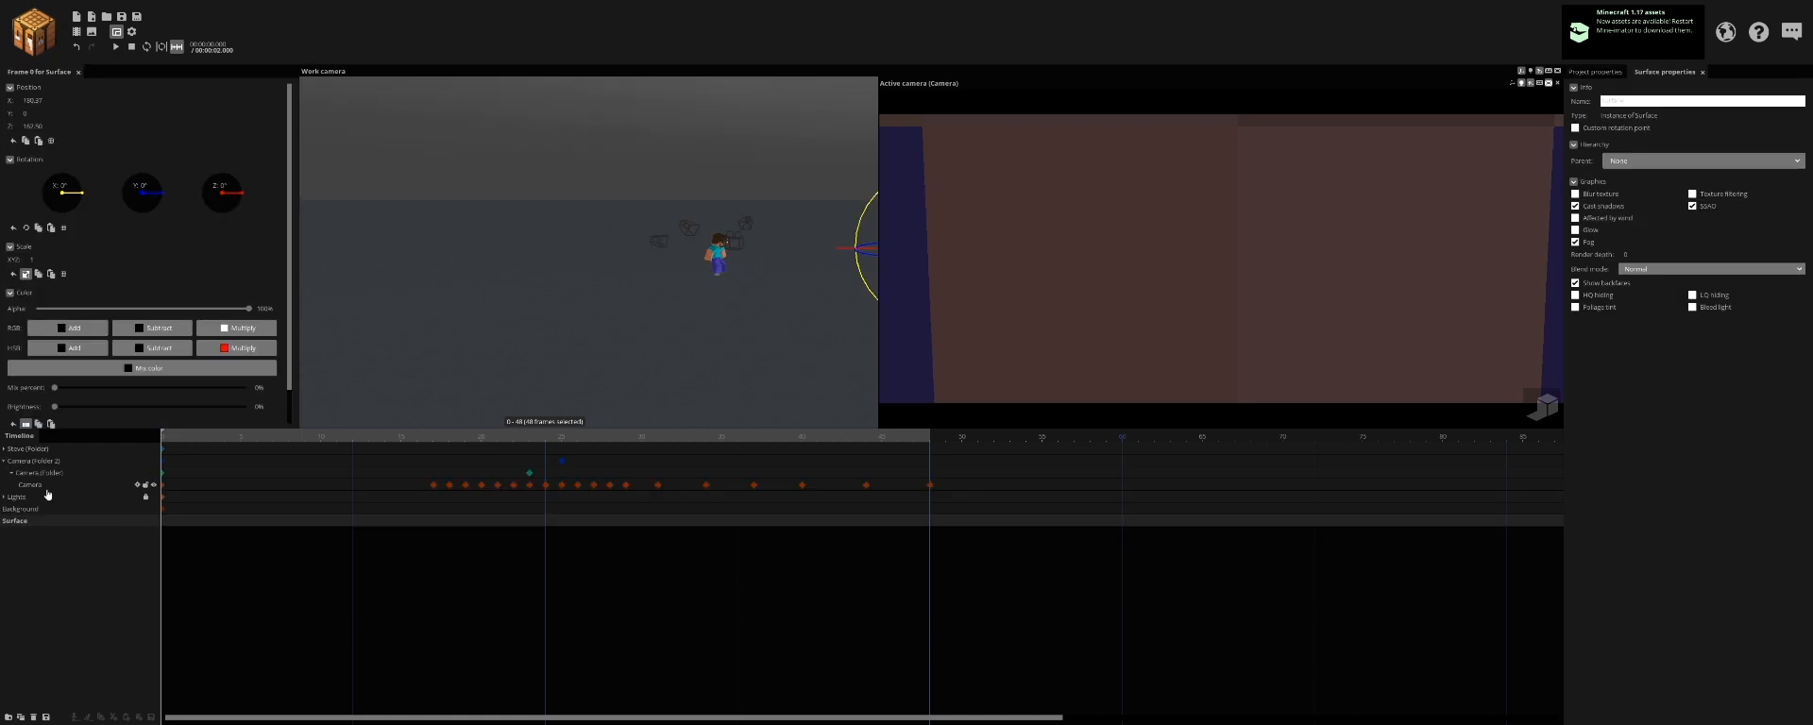
left_click(32, 485)
left_click_drag(432, 438, 449, 466)
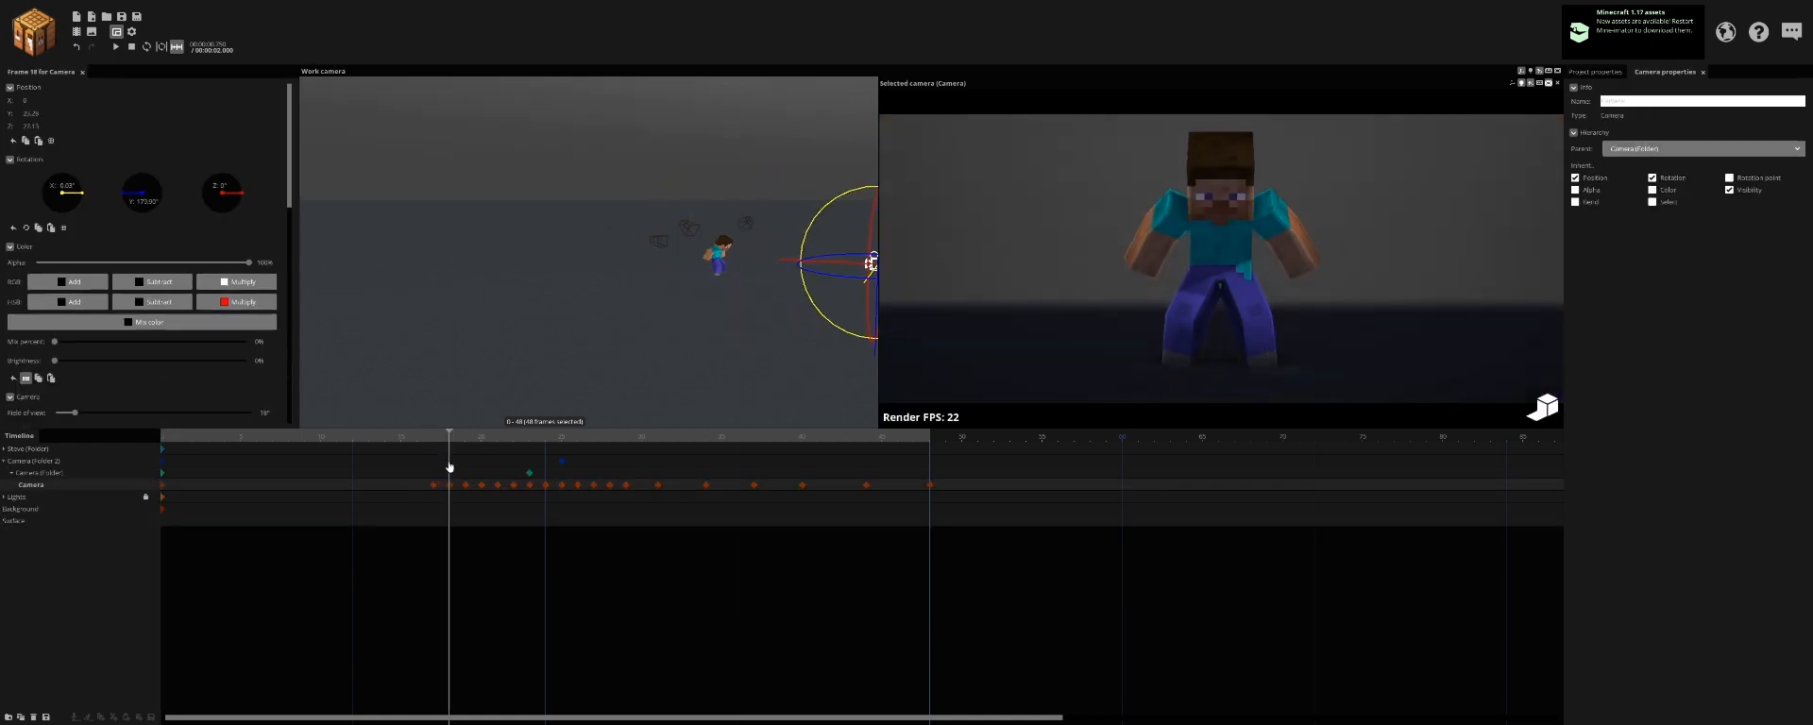
left_click(450, 484)
left_click_drag(294, 200, 258, 340)
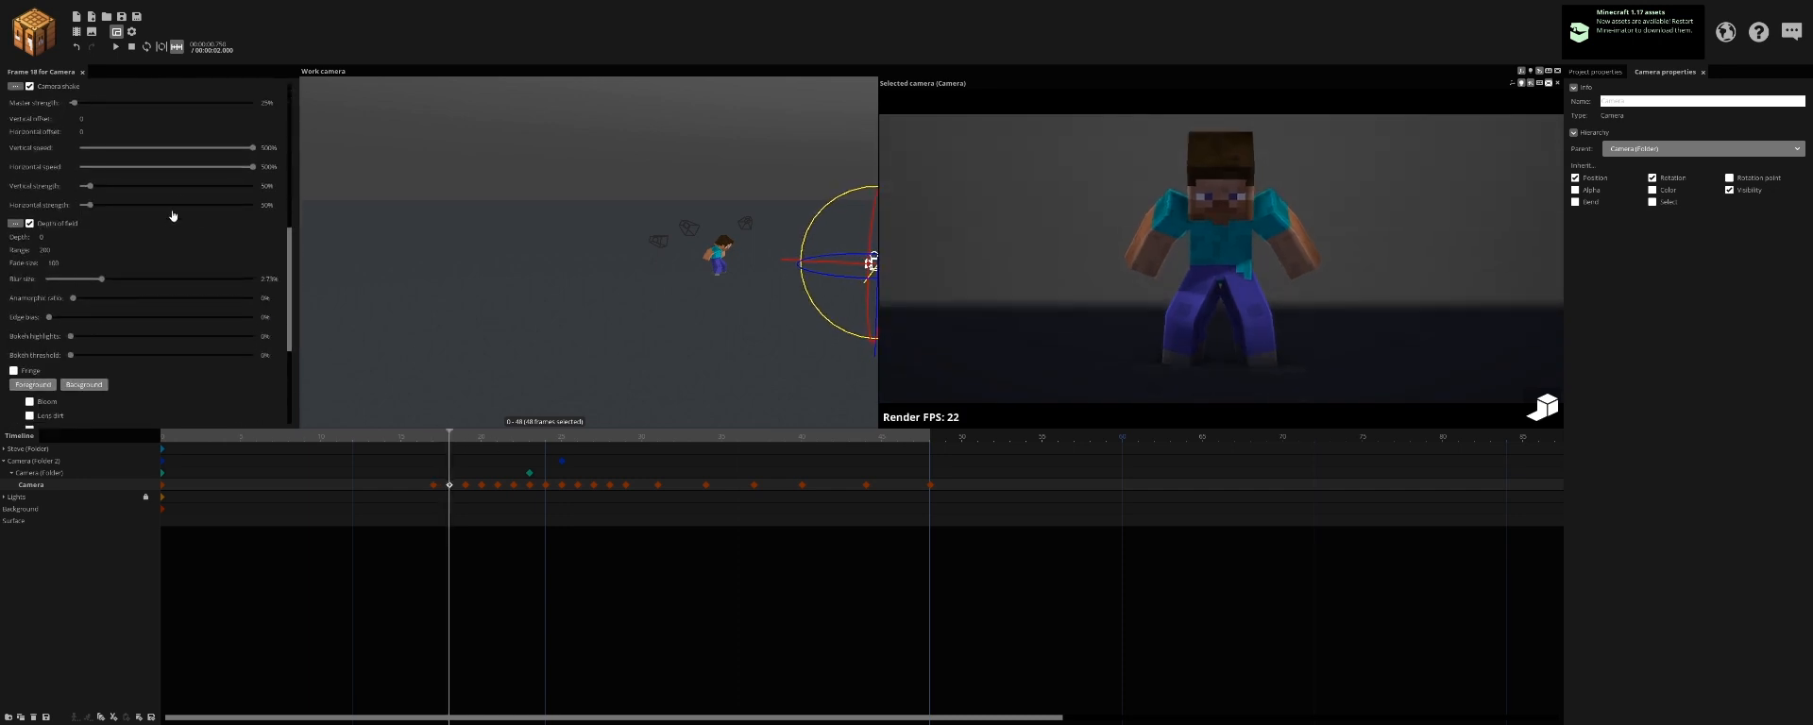
scroll(277, 312, "down", 2)
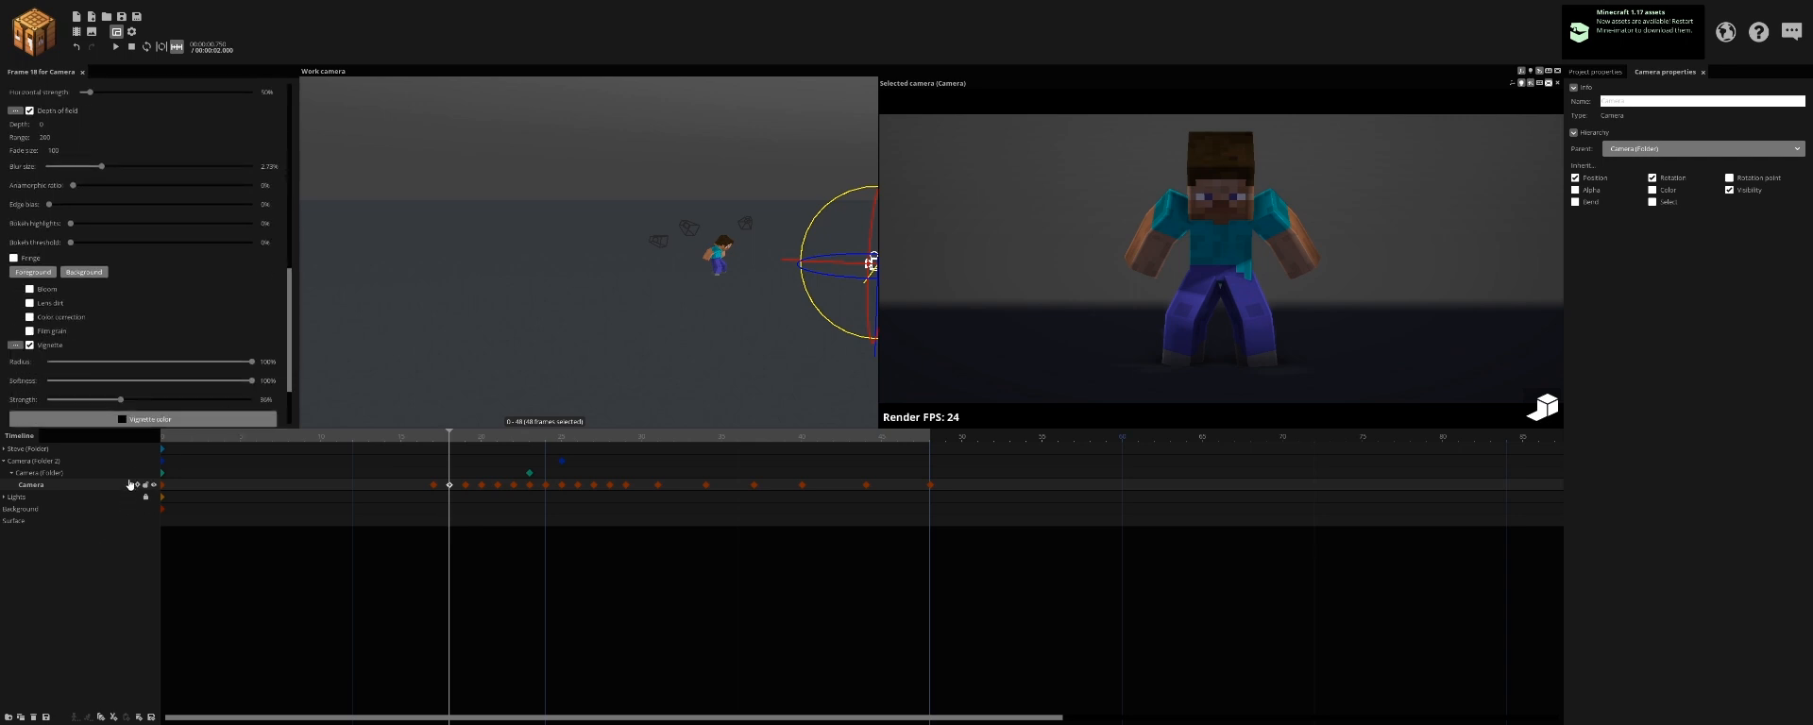
left_click(62, 318)
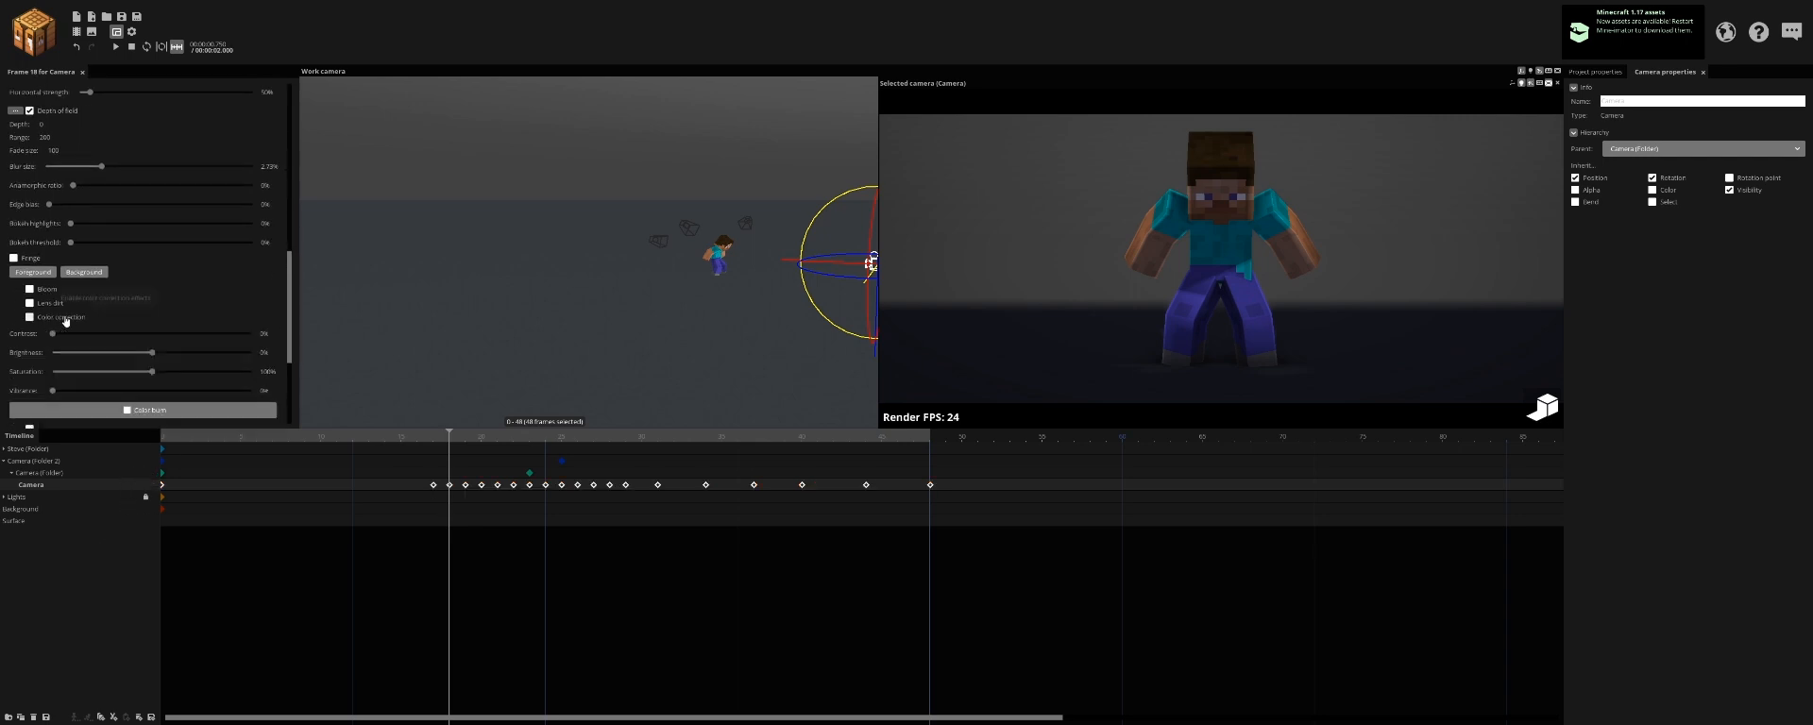
left_click(457, 494)
left_click(450, 486)
left_click_drag(151, 352, 102, 354)
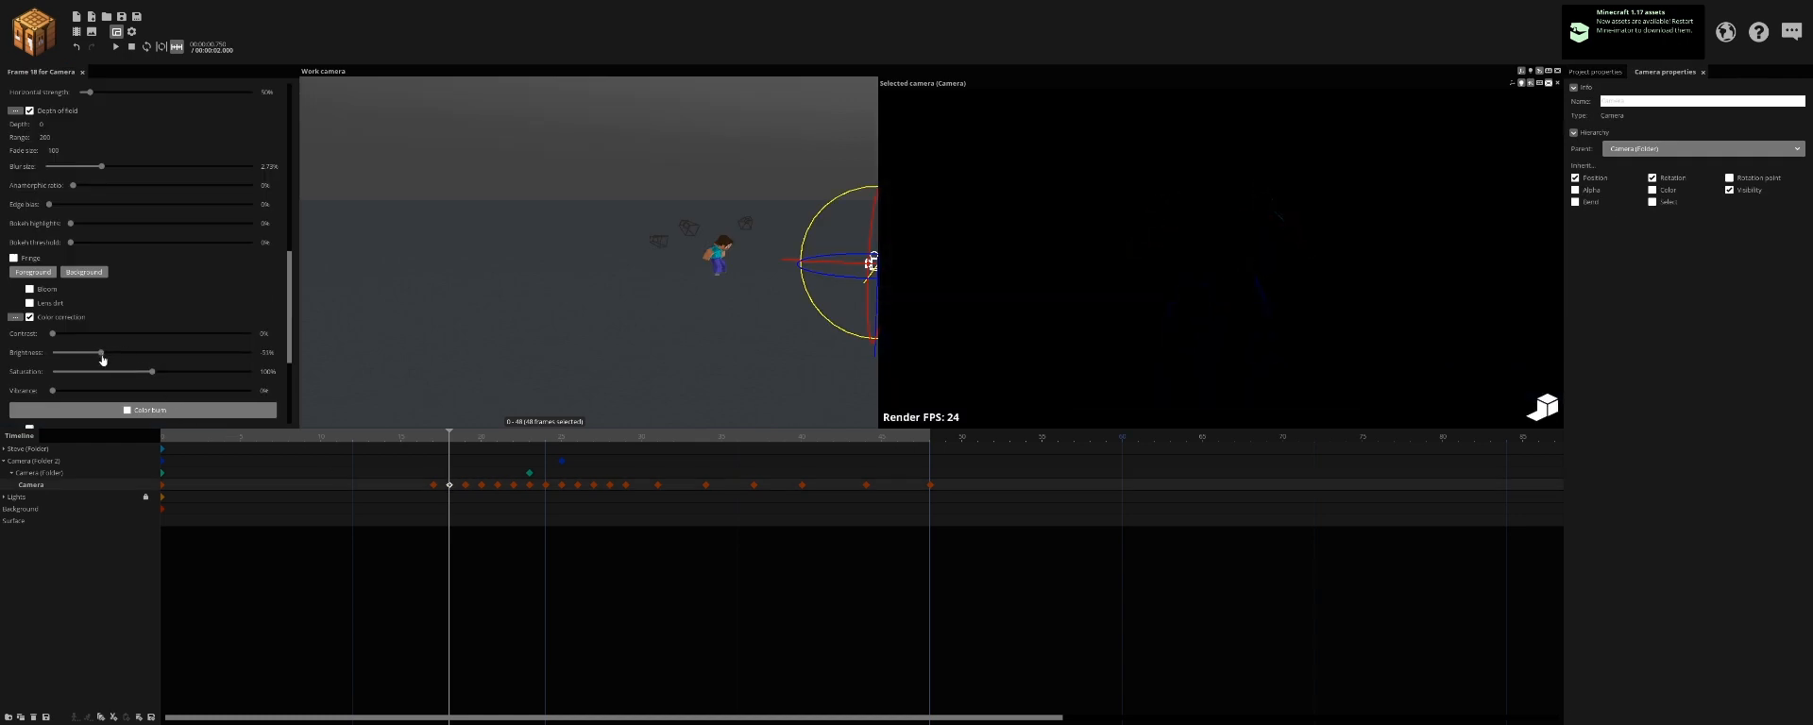
Step: Add keyframes for the lightning surface at frames 17 and 19, on either side of the darkened camera frame
left_click(450, 522)
left_click(438, 524)
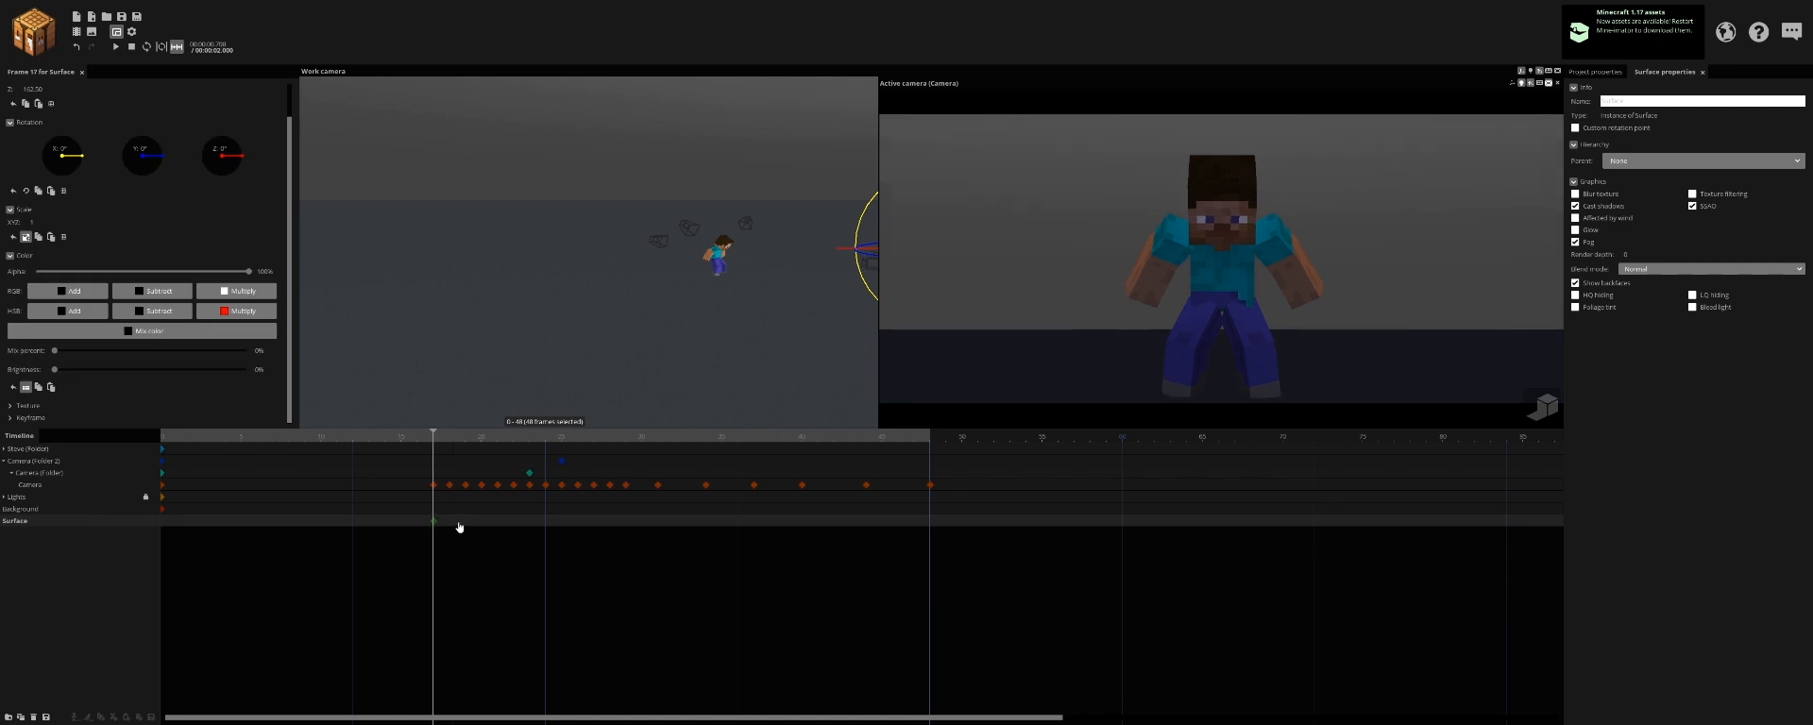
left_click(459, 524)
right_click(438, 522)
left_click(487, 484)
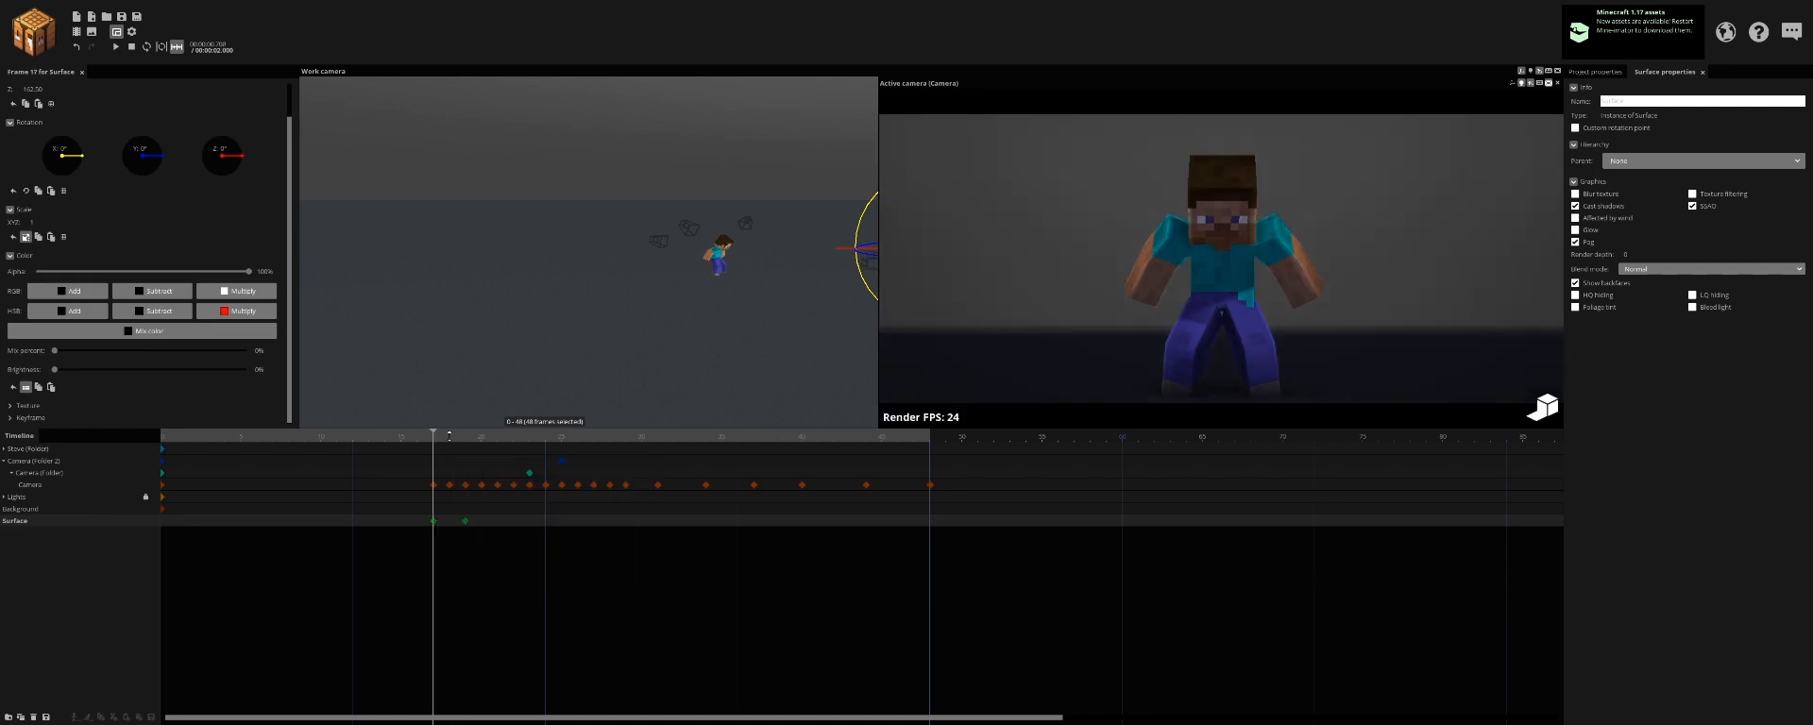
Step: At frame 18, turn off the surface's shadow casting, set its render depth to 1 and enable its custom rotation point
left_click(449, 435)
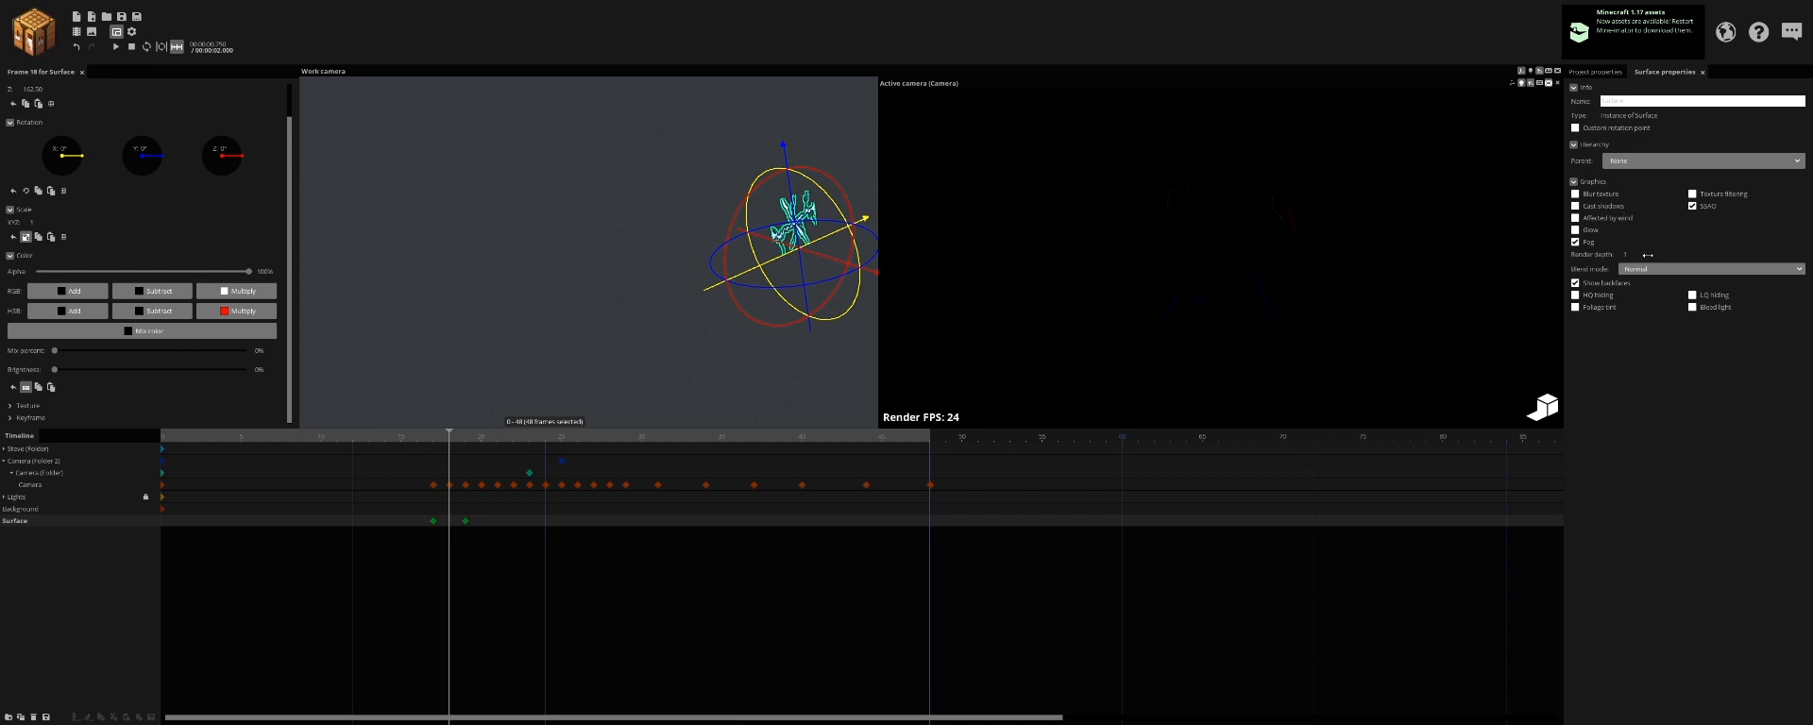
left_click_drag(571, 174, 1487, 139)
scroll(1487, 139, "down", 3)
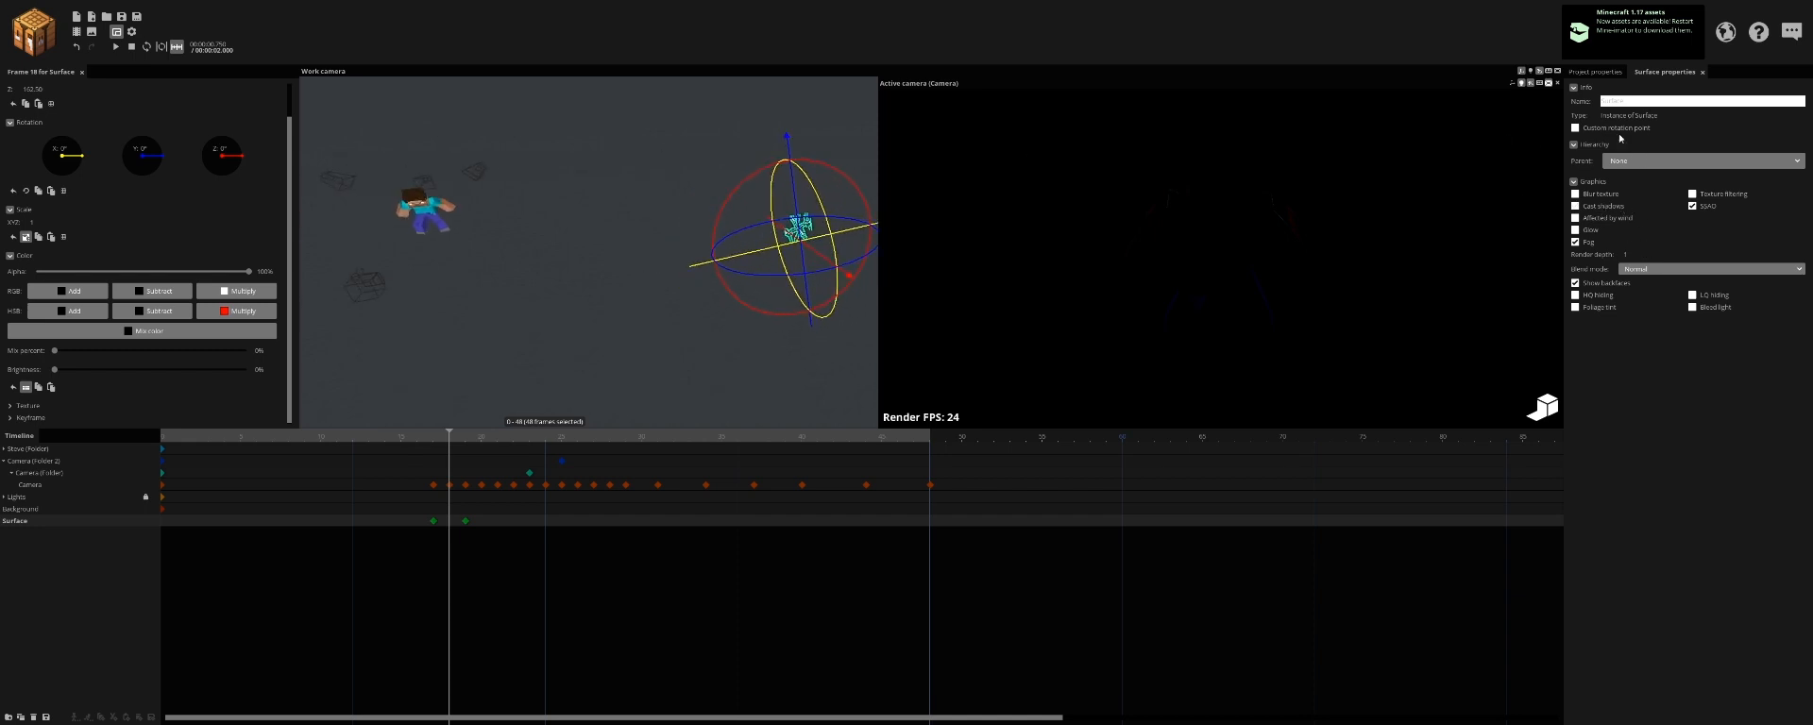
left_click(1615, 130)
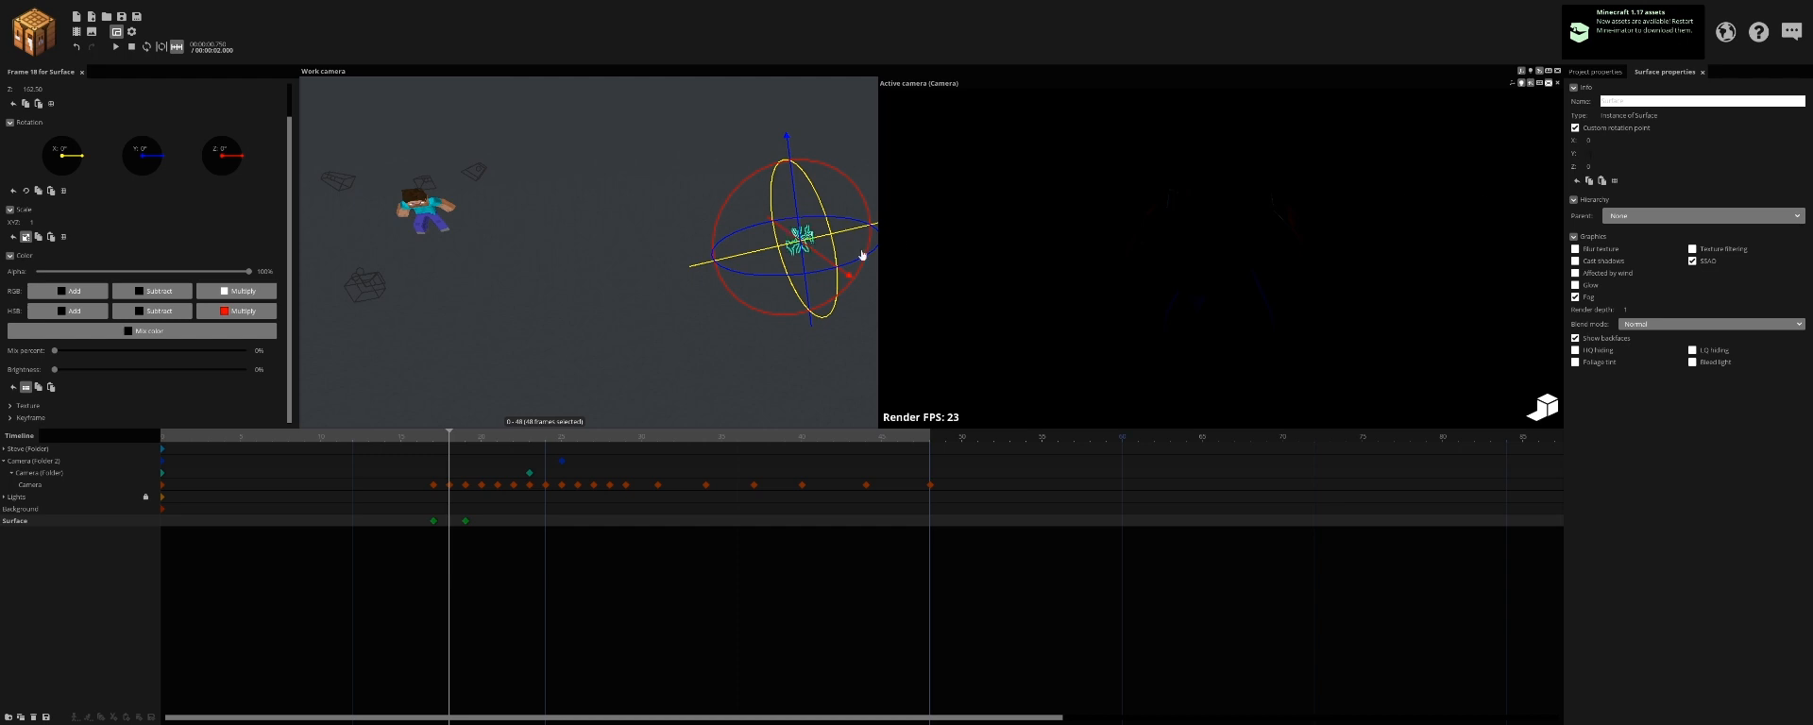
Step: Move the lightning surface in front of the camera at frame 18 and raise its brightness to 100%
left_click_drag(766, 252, 313, 301)
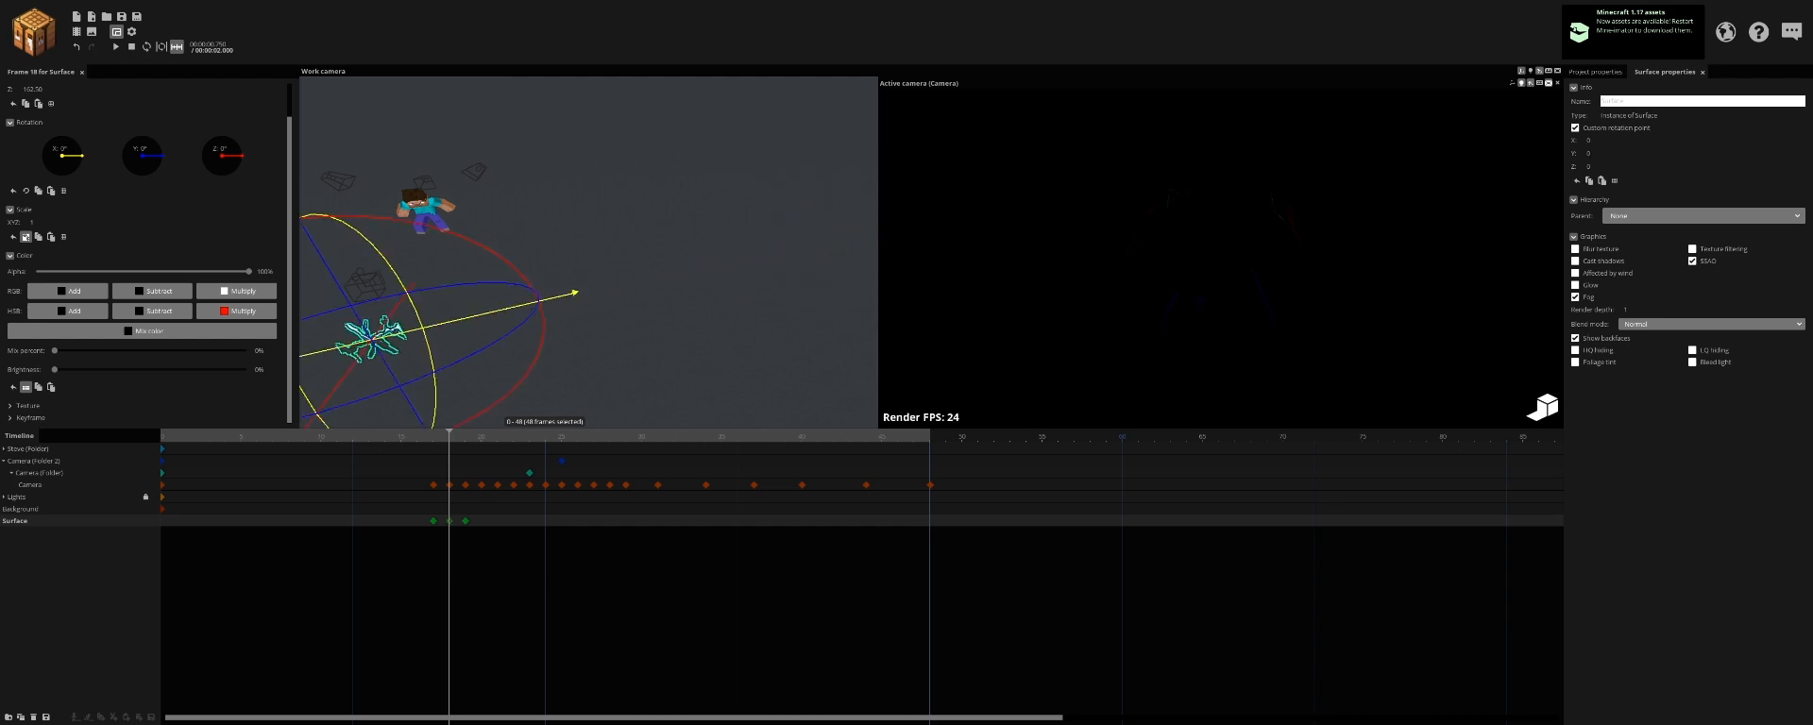
left_click_drag(510, 363, 728, 187)
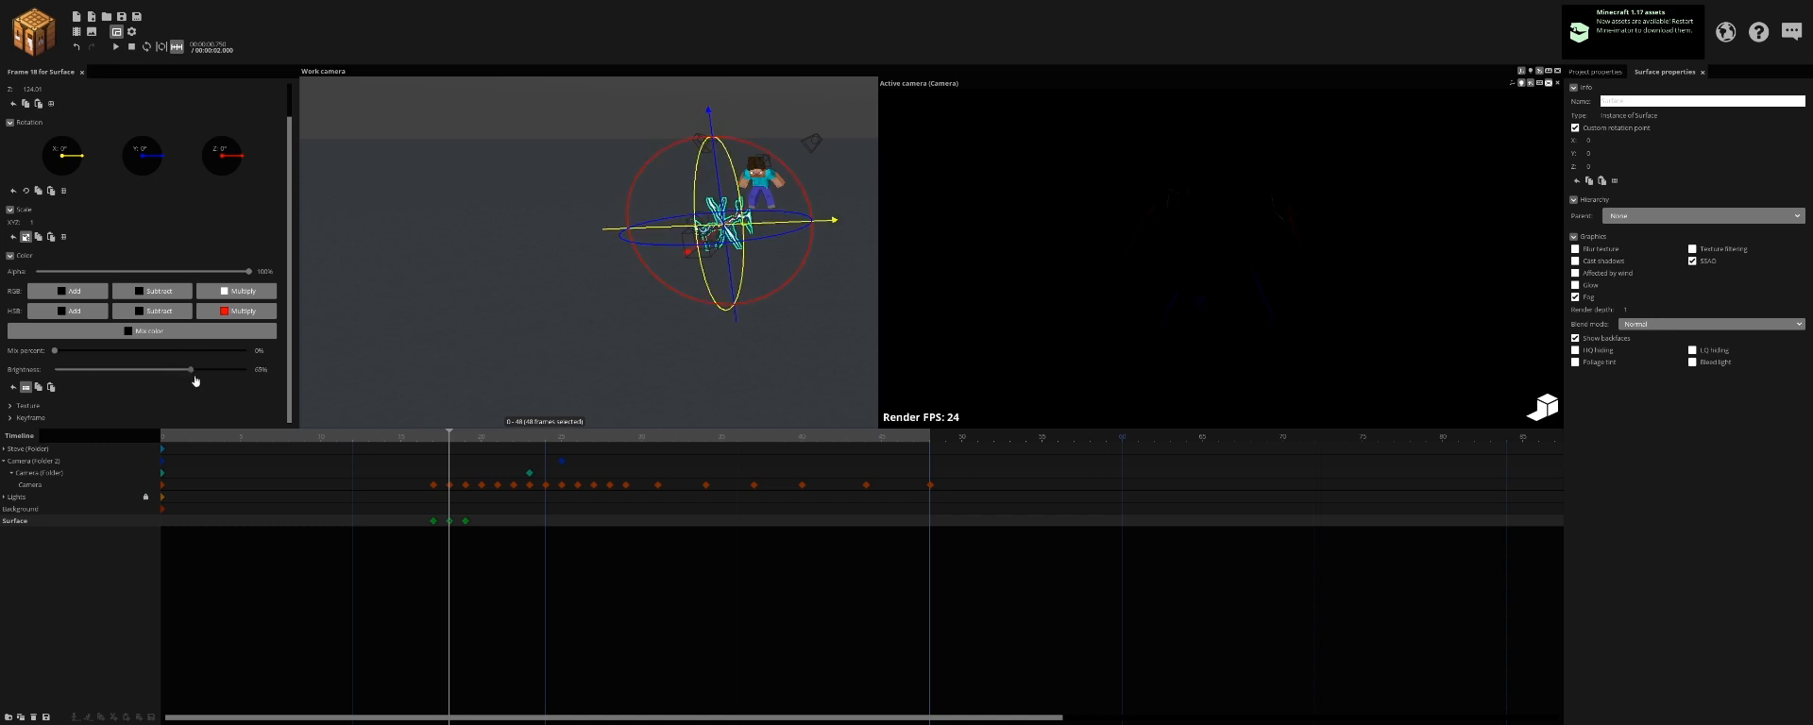
left_click_drag(662, 365, 831, 389)
left_click_drag(756, 230, 594, 240)
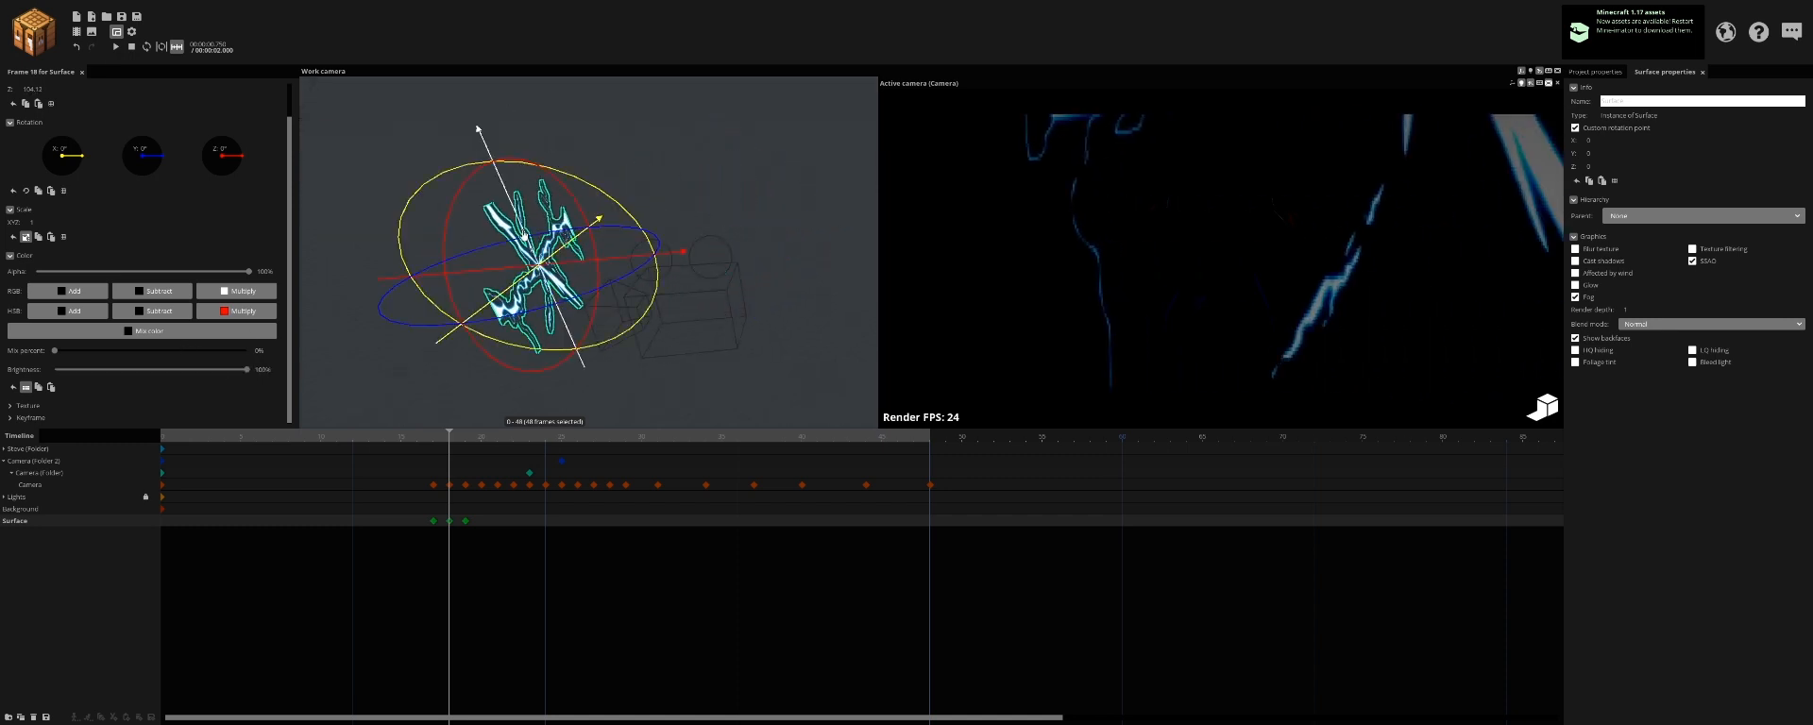
Step: Scale the surface down to 0.34, center it in the camera view and turn on its glow
left_click_drag(49, 223, 19, 224)
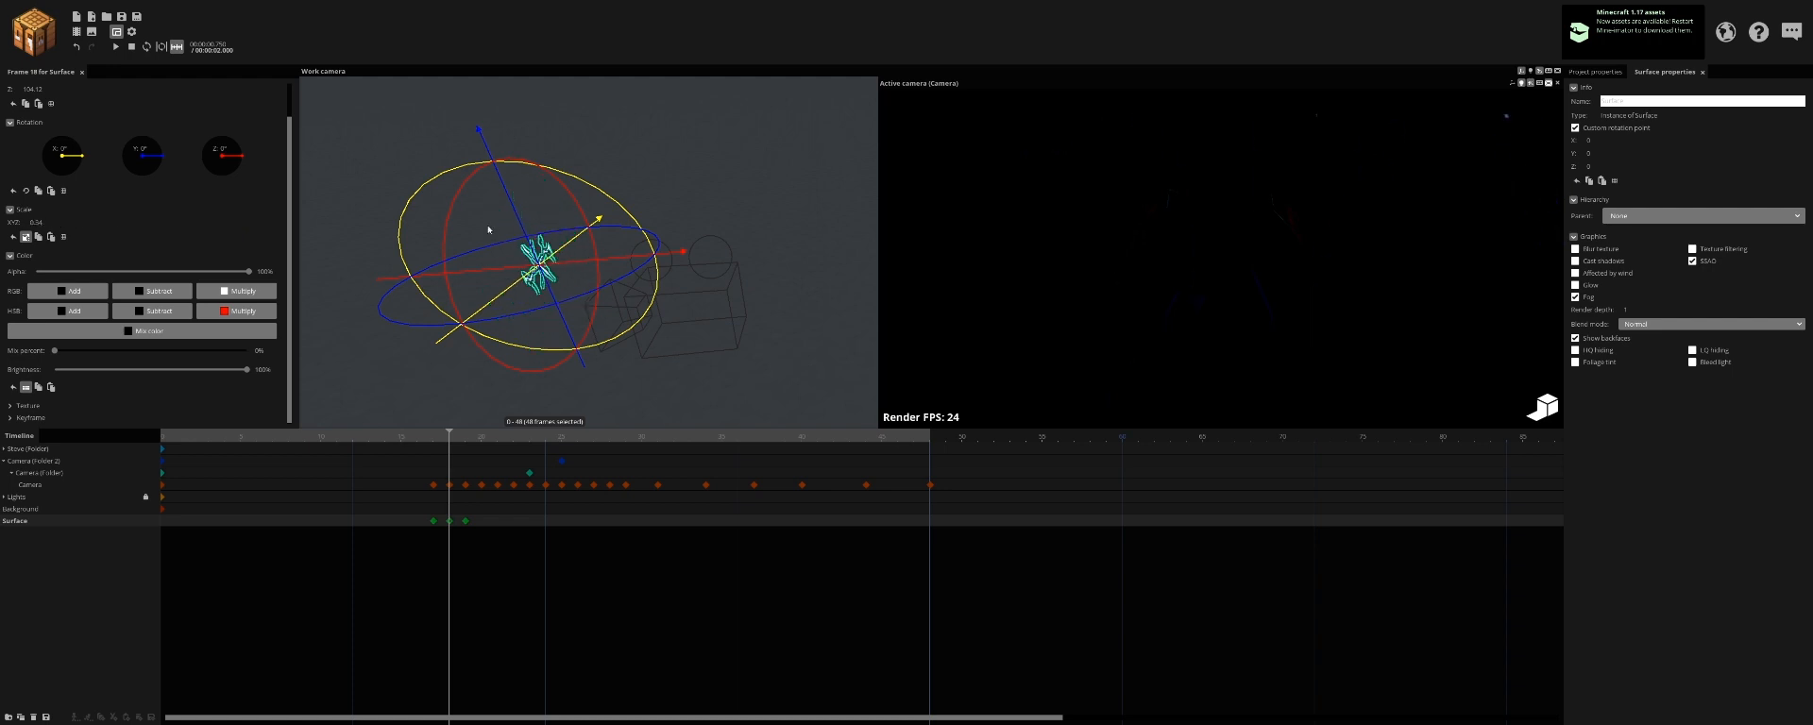
left_click_drag(511, 206, 556, 295)
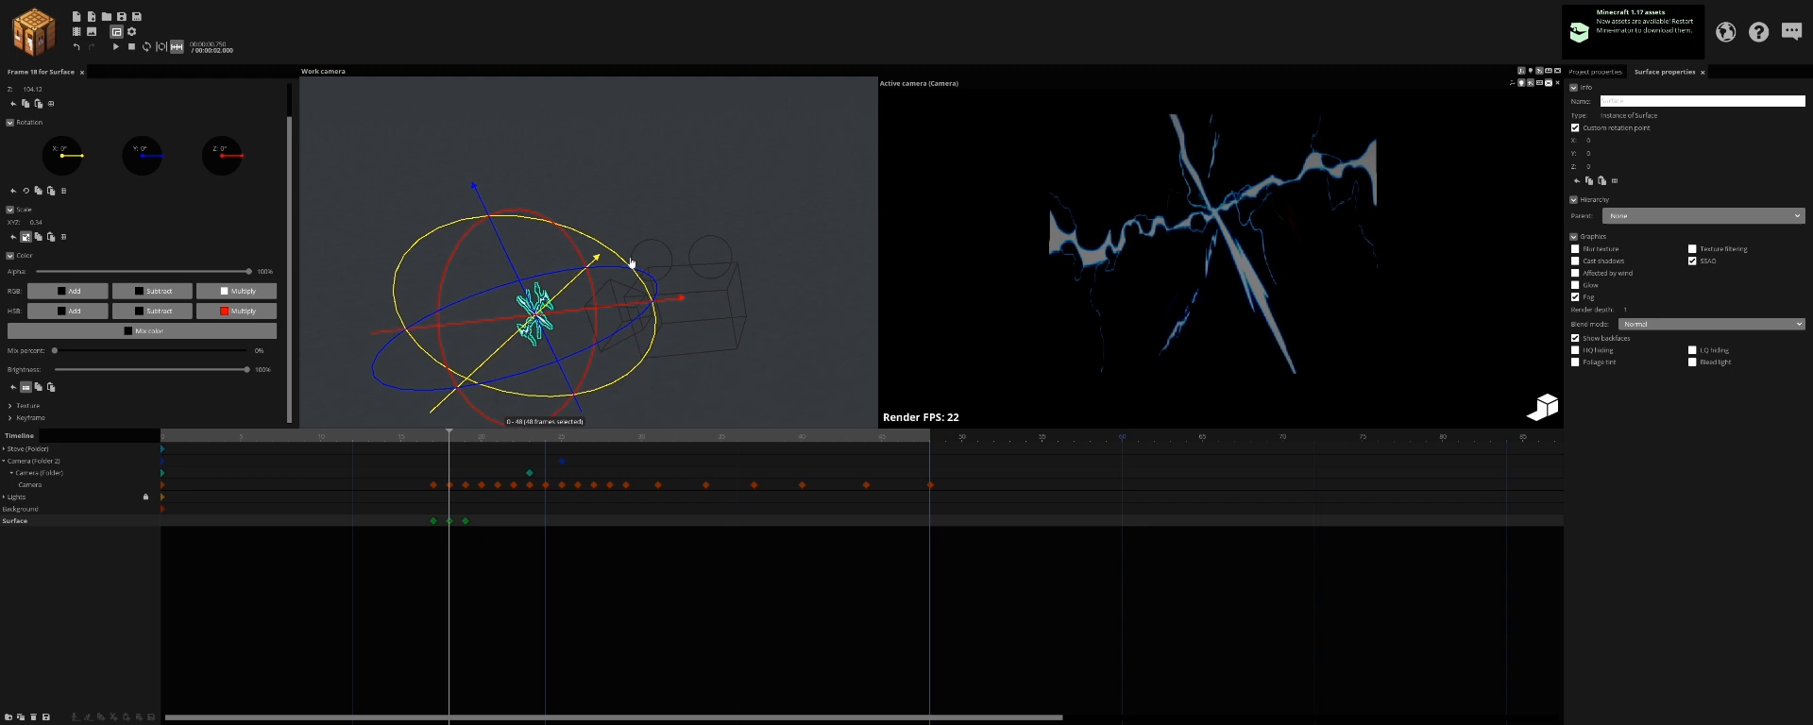
left_click(1578, 286)
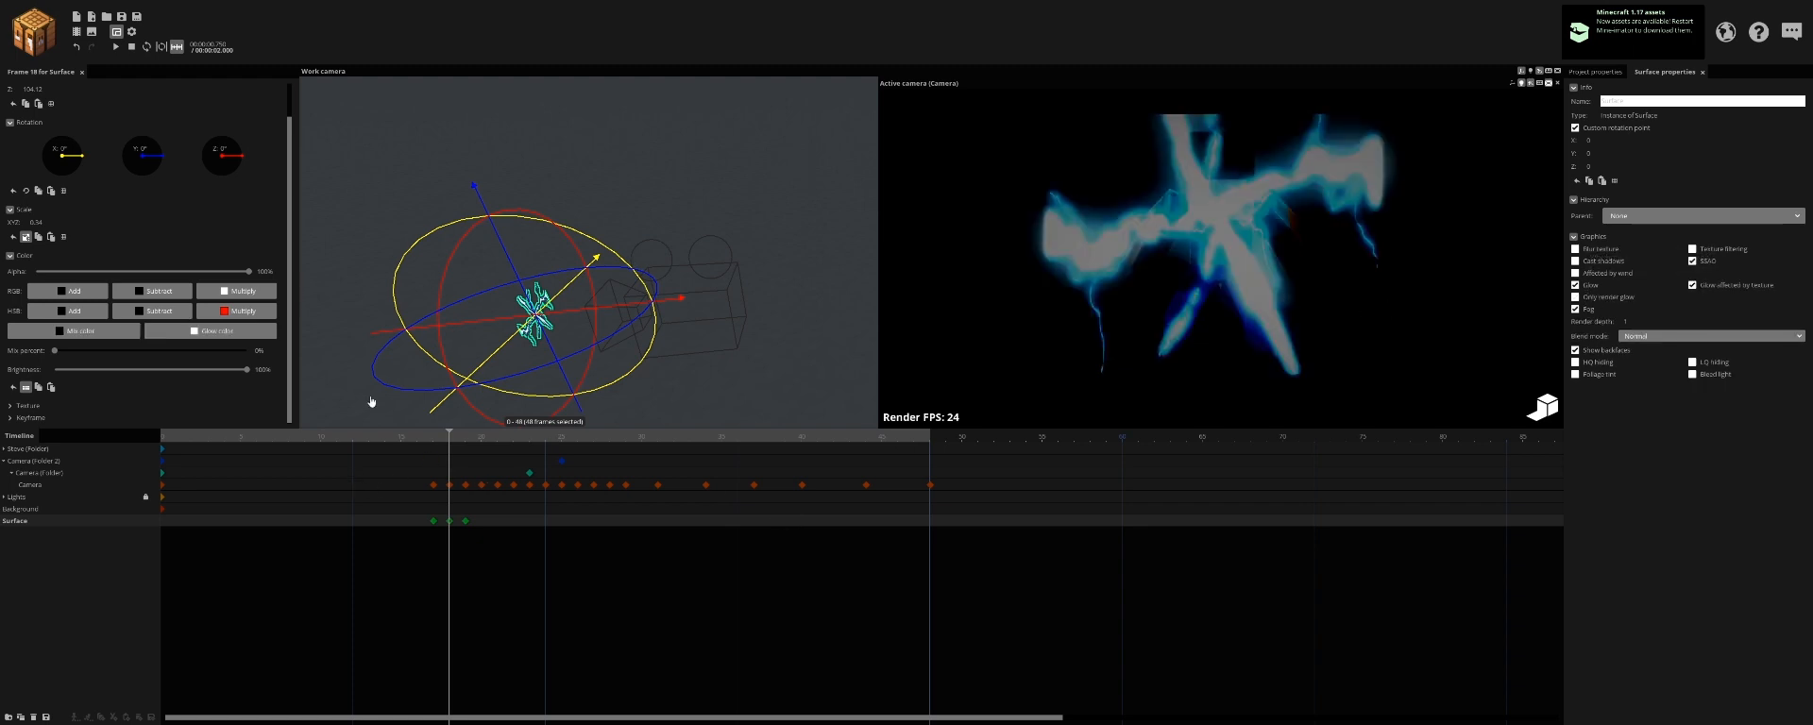
Step: Set the camera's color correction contrast to 100% and brightness to about -30% at the frame 18 keyframe
left_click(450, 482)
scroll(200, 348, "down", 10)
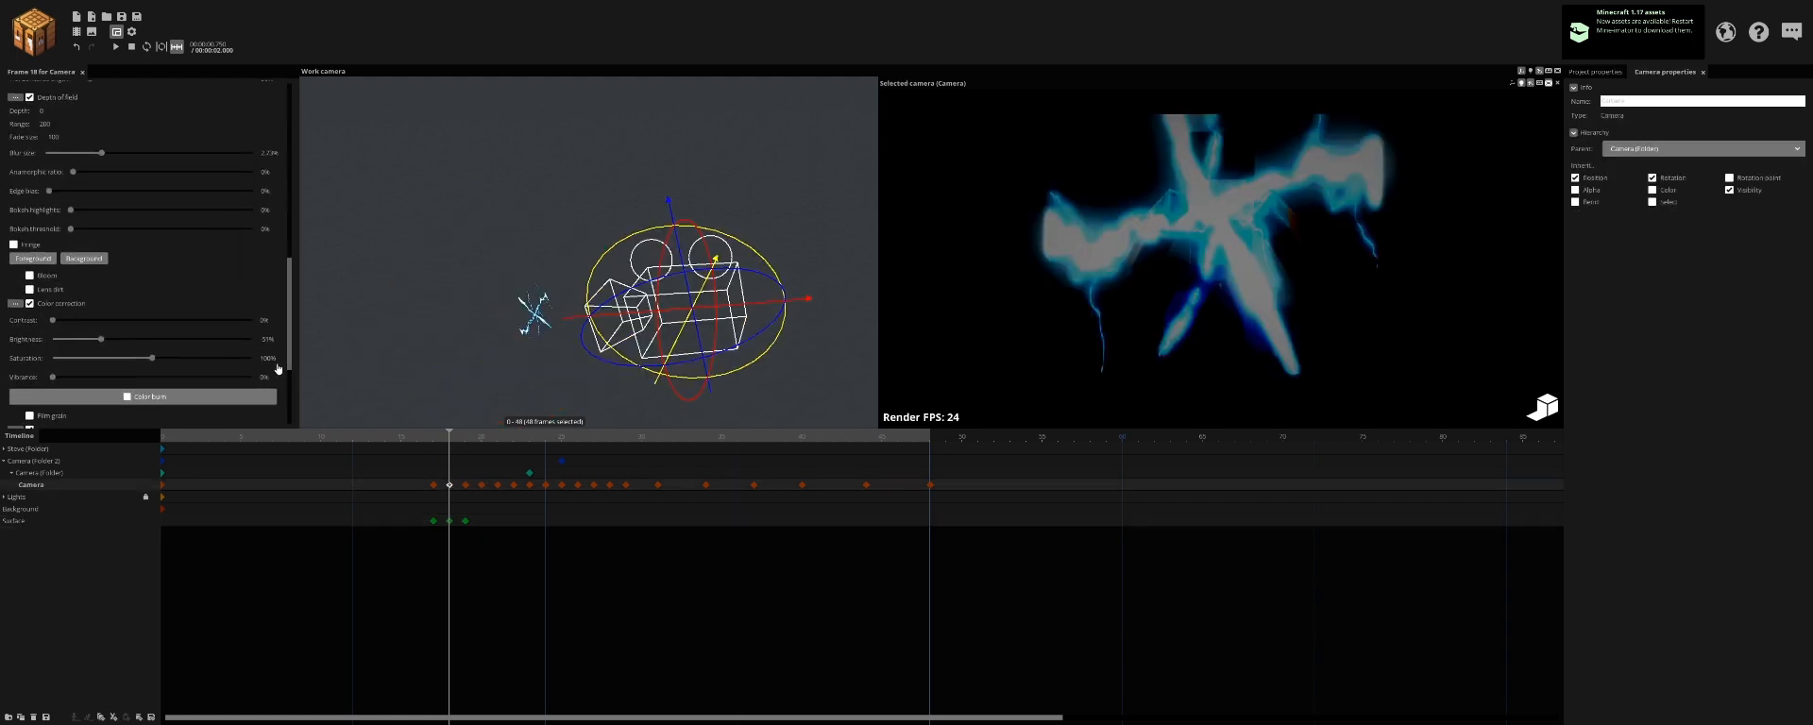
left_click_drag(115, 310, 327, 299)
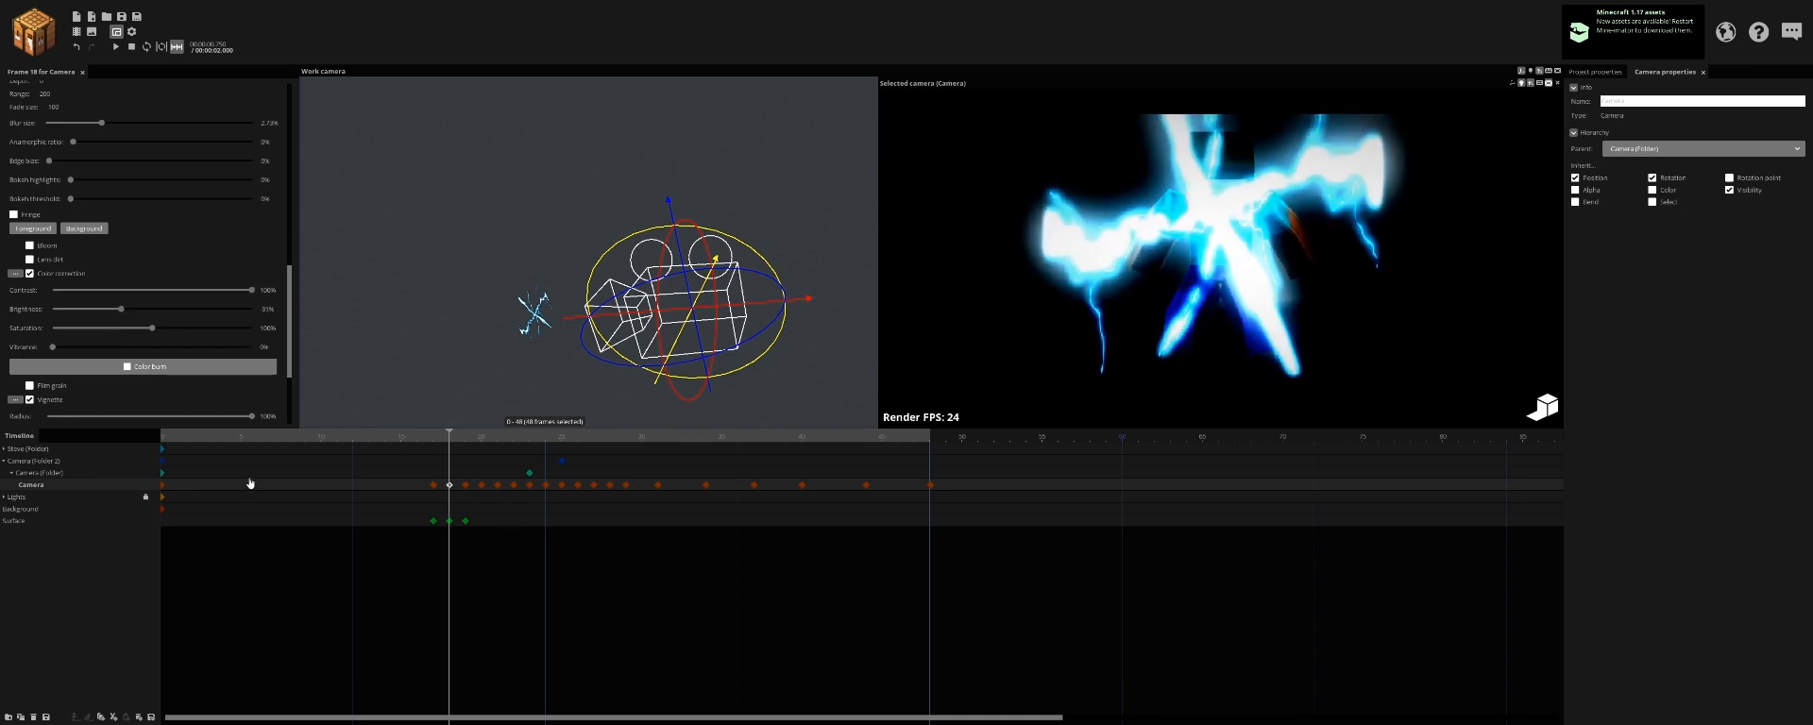
Step: Move the lightning surface closer to the camera at frame 18 and re-center it in the shot
left_click(450, 521)
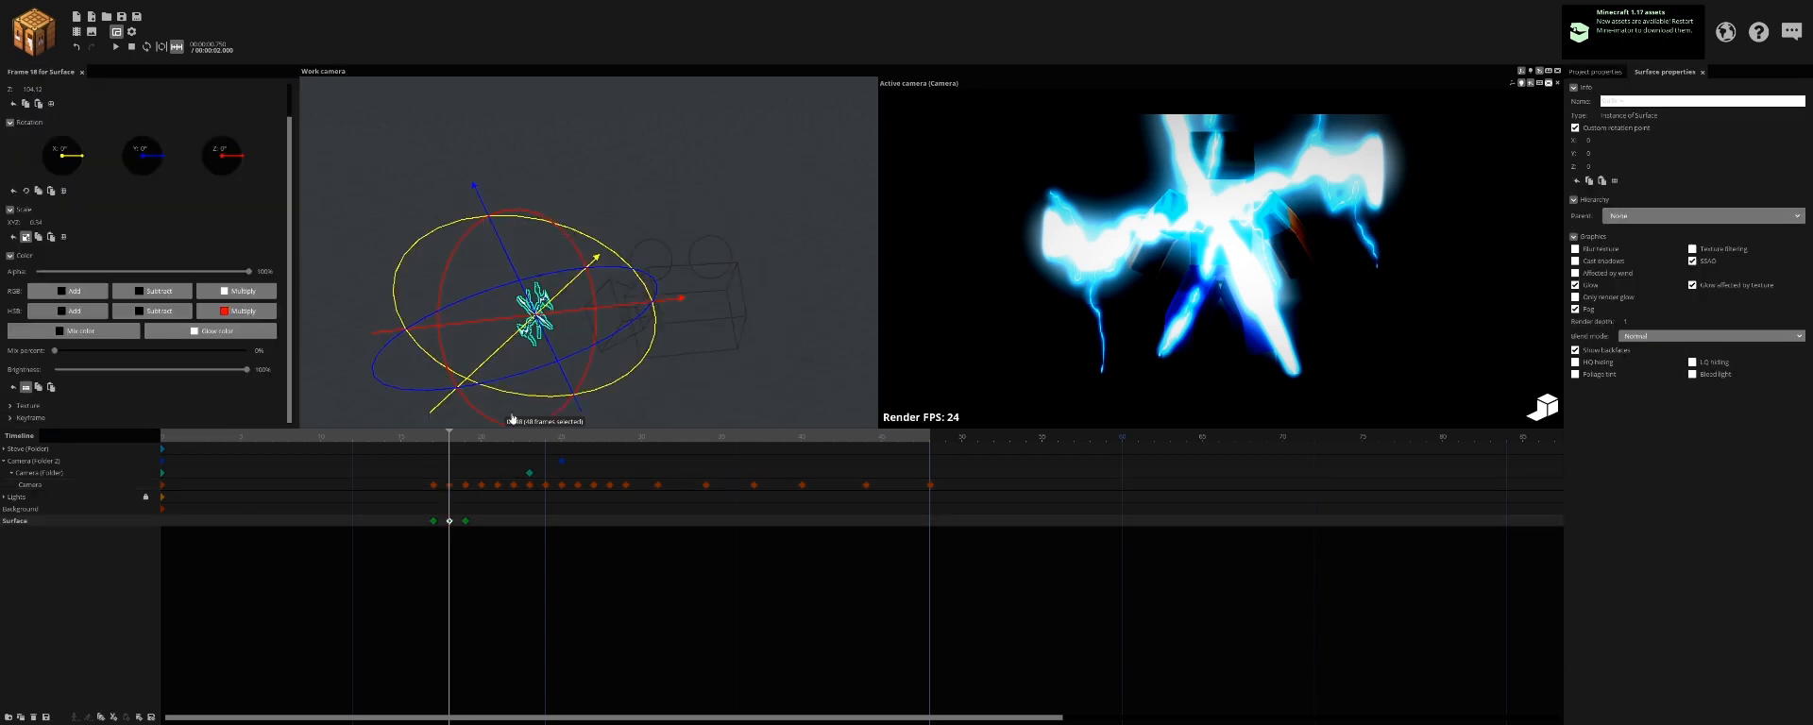
left_click_drag(614, 327, 645, 323)
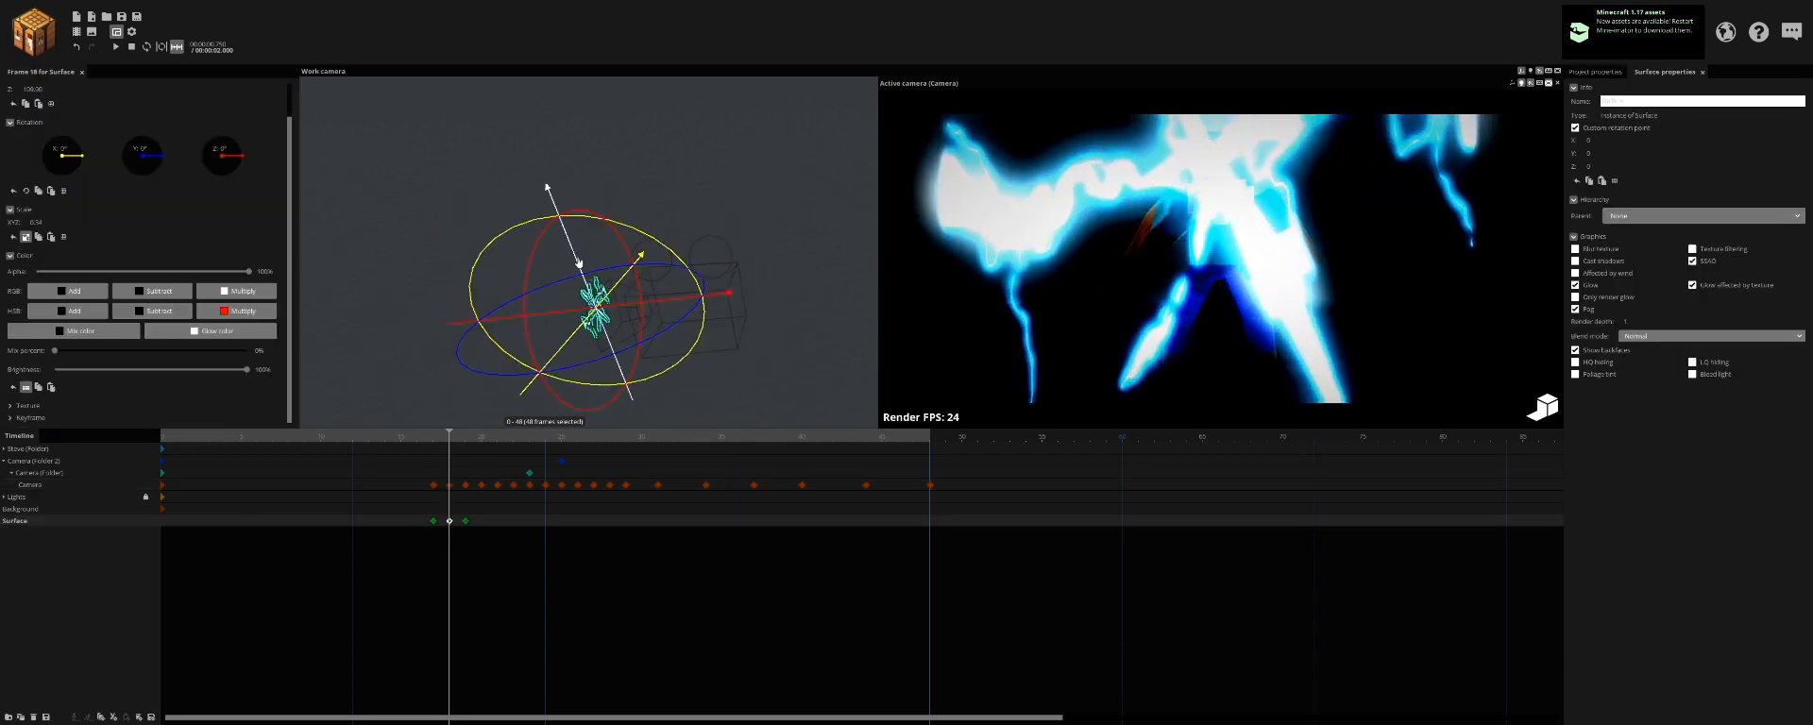
left_click_drag(562, 254, 567, 266)
Step: Scale the surface's axes separately, widening X to 0.43 and flattening Y, and set its blend mode to Add
left_click(28, 237)
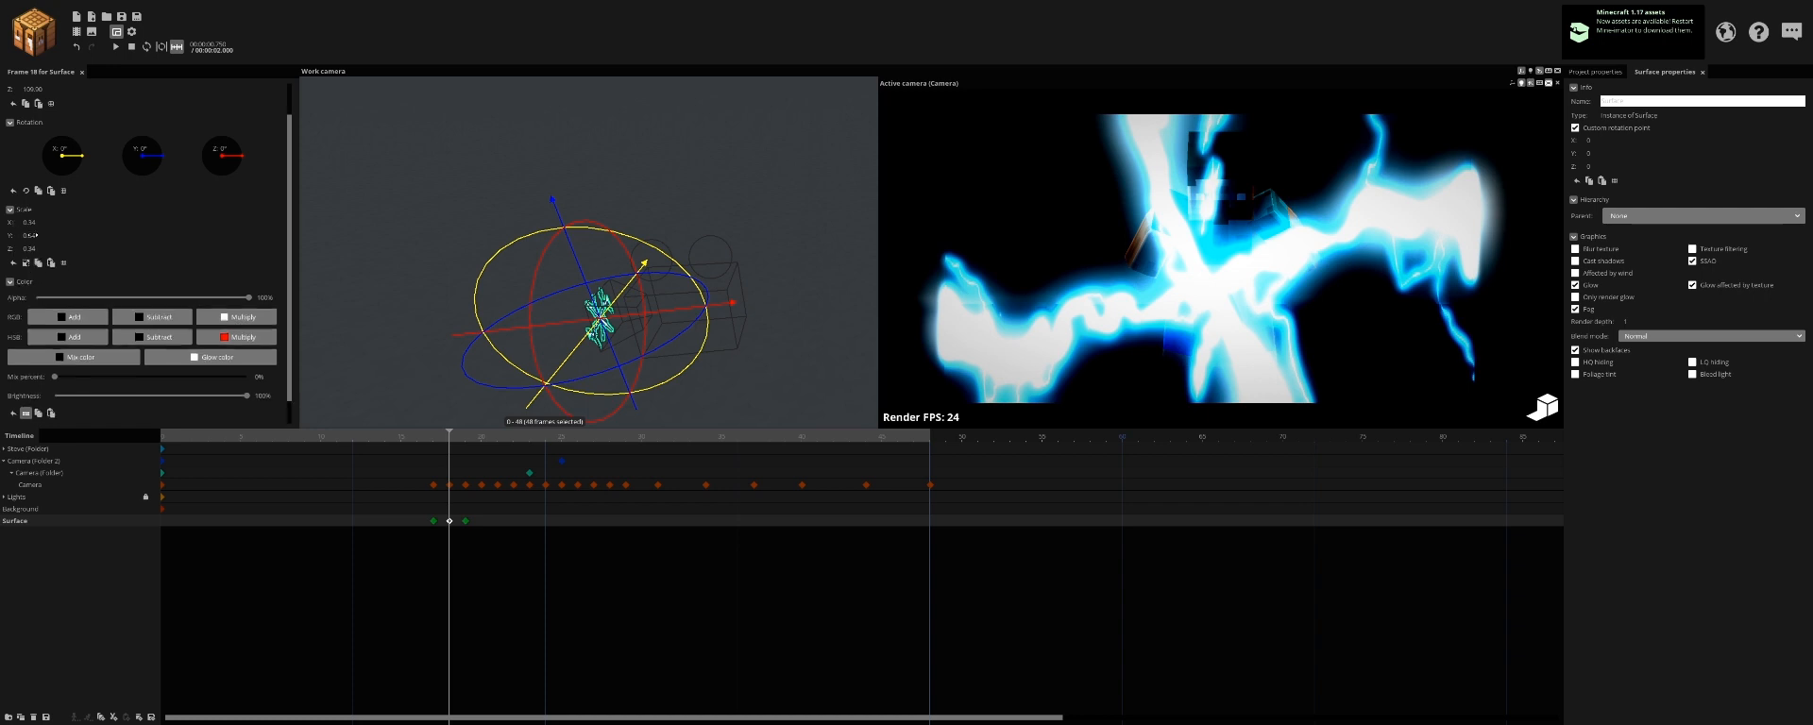
left_click_drag(33, 236, 16, 236)
left_click_drag(529, 245, 565, 258)
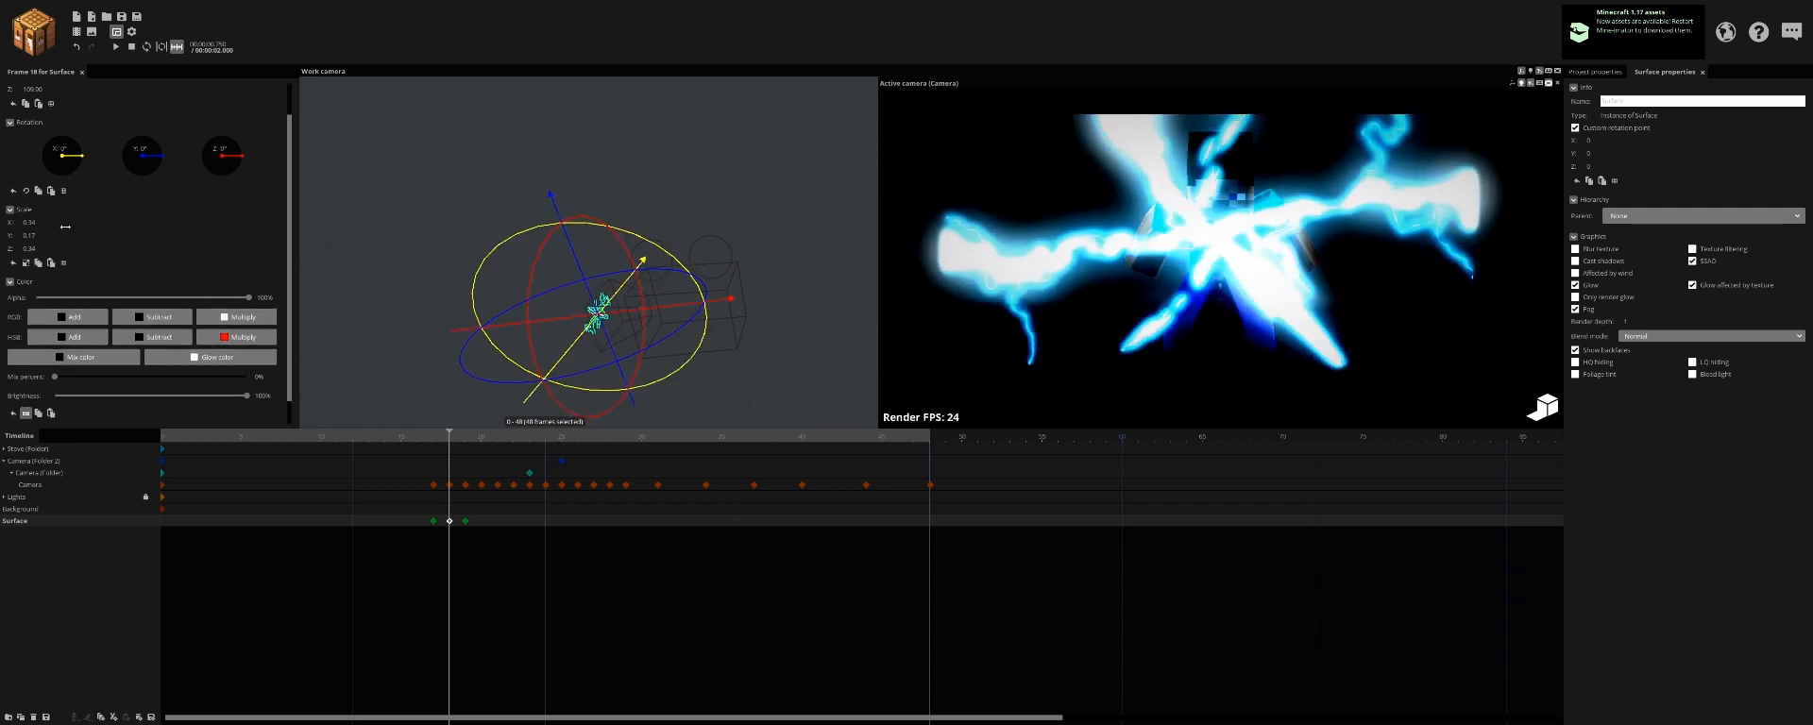
left_click_drag(40, 223, 51, 233)
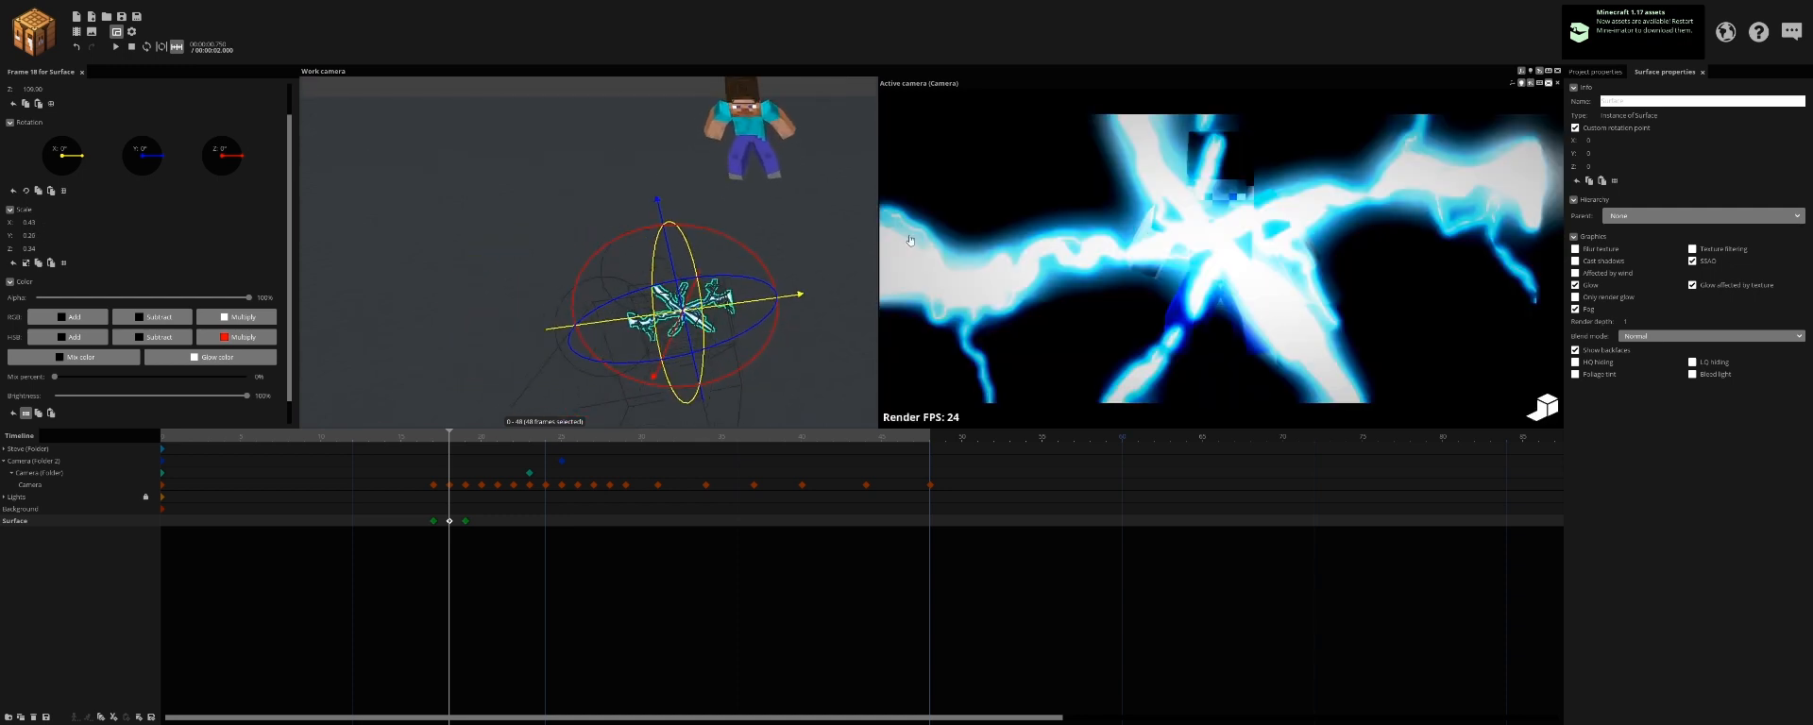
left_click(1635, 336)
left_click(1635, 361)
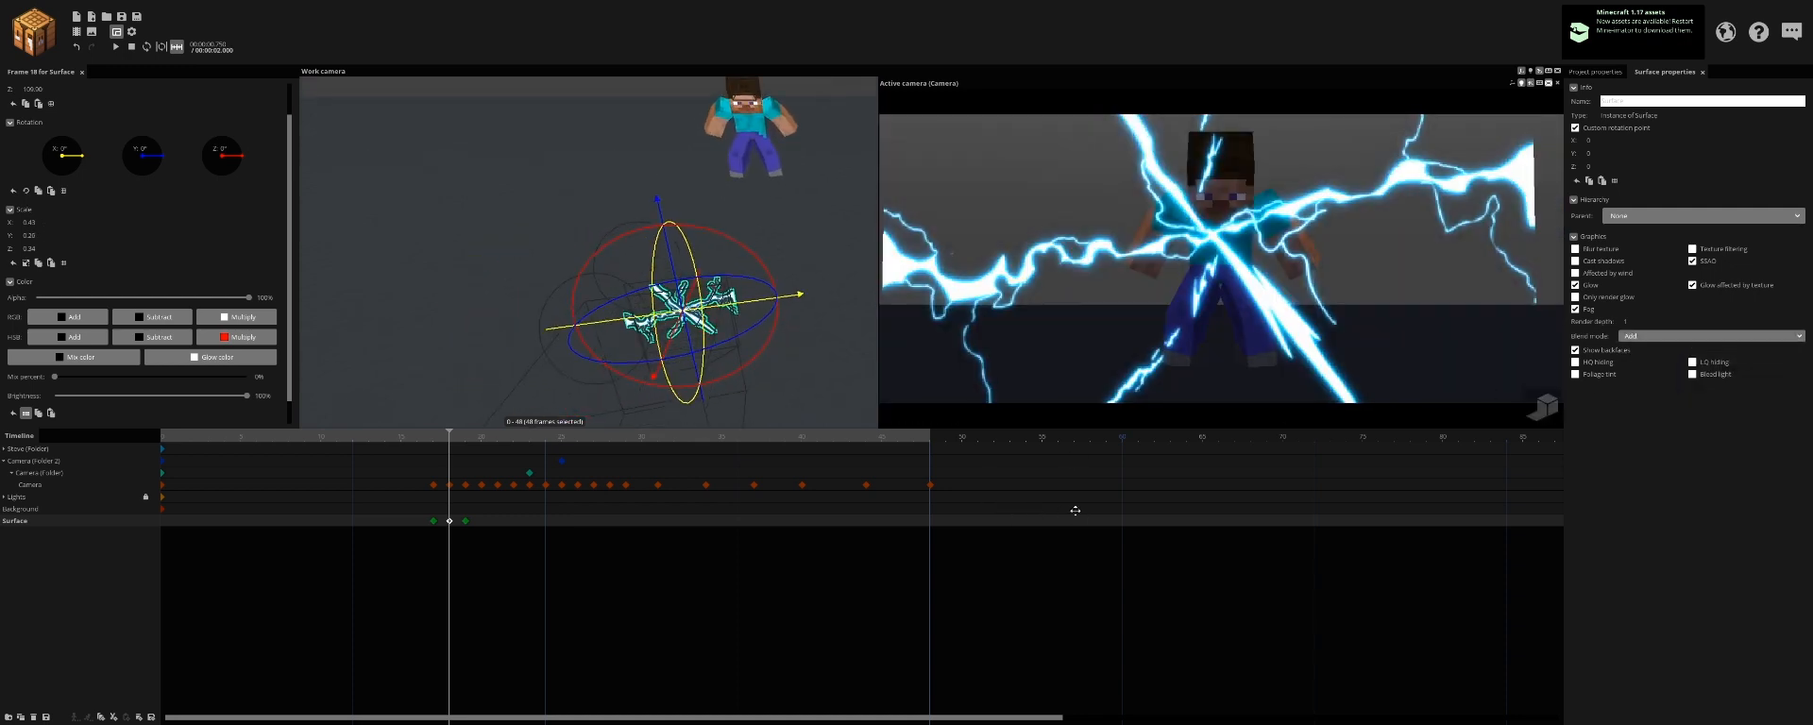
Step: Set the lightning surface's glow color to blue and widen the surface slightly along X at frame 18
left_click(218, 357)
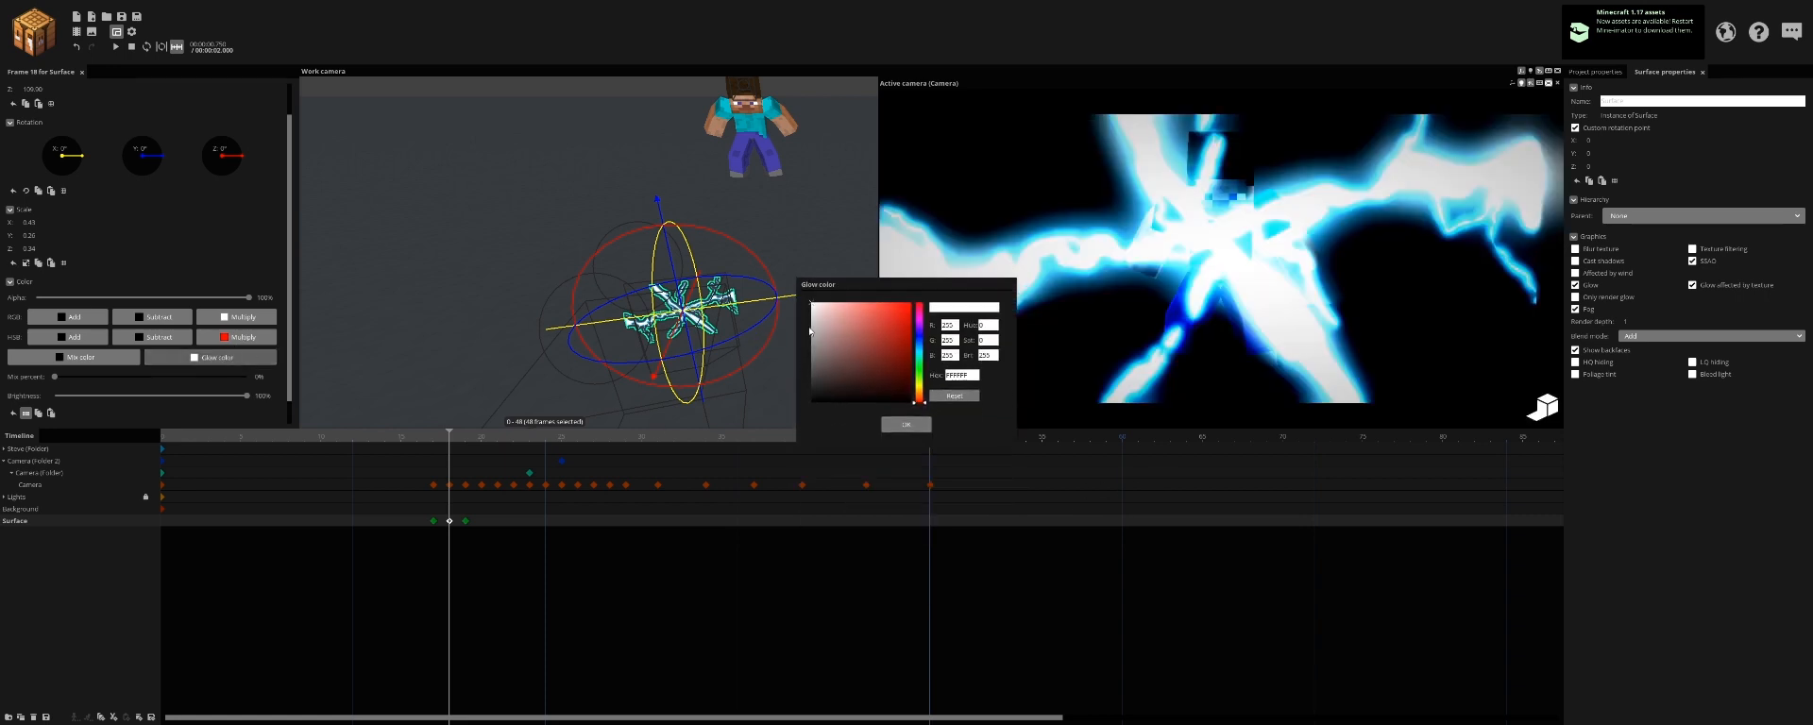
left_click(905, 302)
left_click(888, 303)
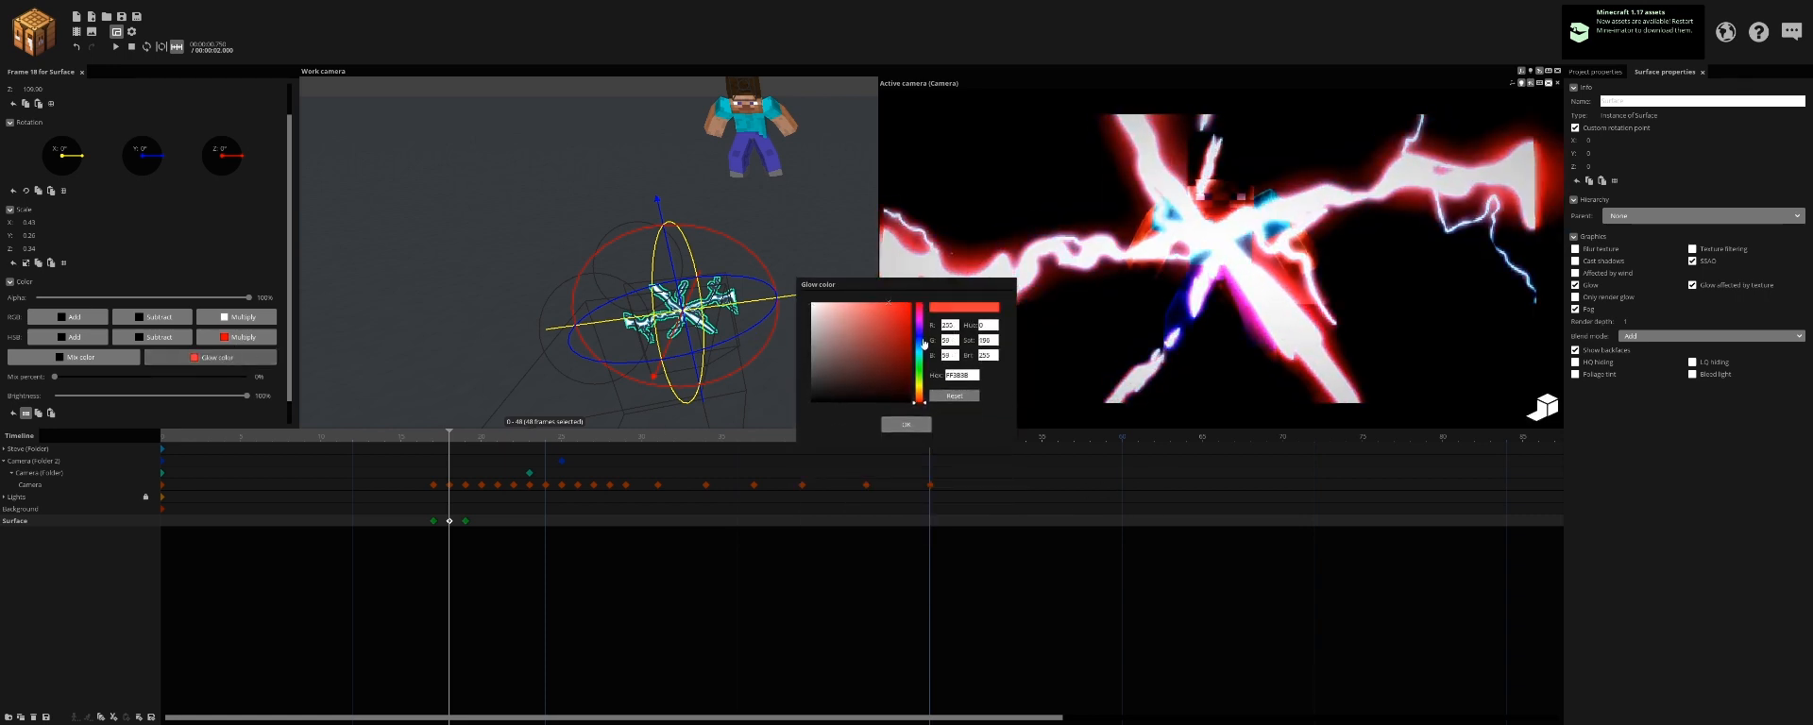
left_click(921, 342)
left_click_drag(711, 307, 717, 308)
left_click_drag(77, 223, 570, 274)
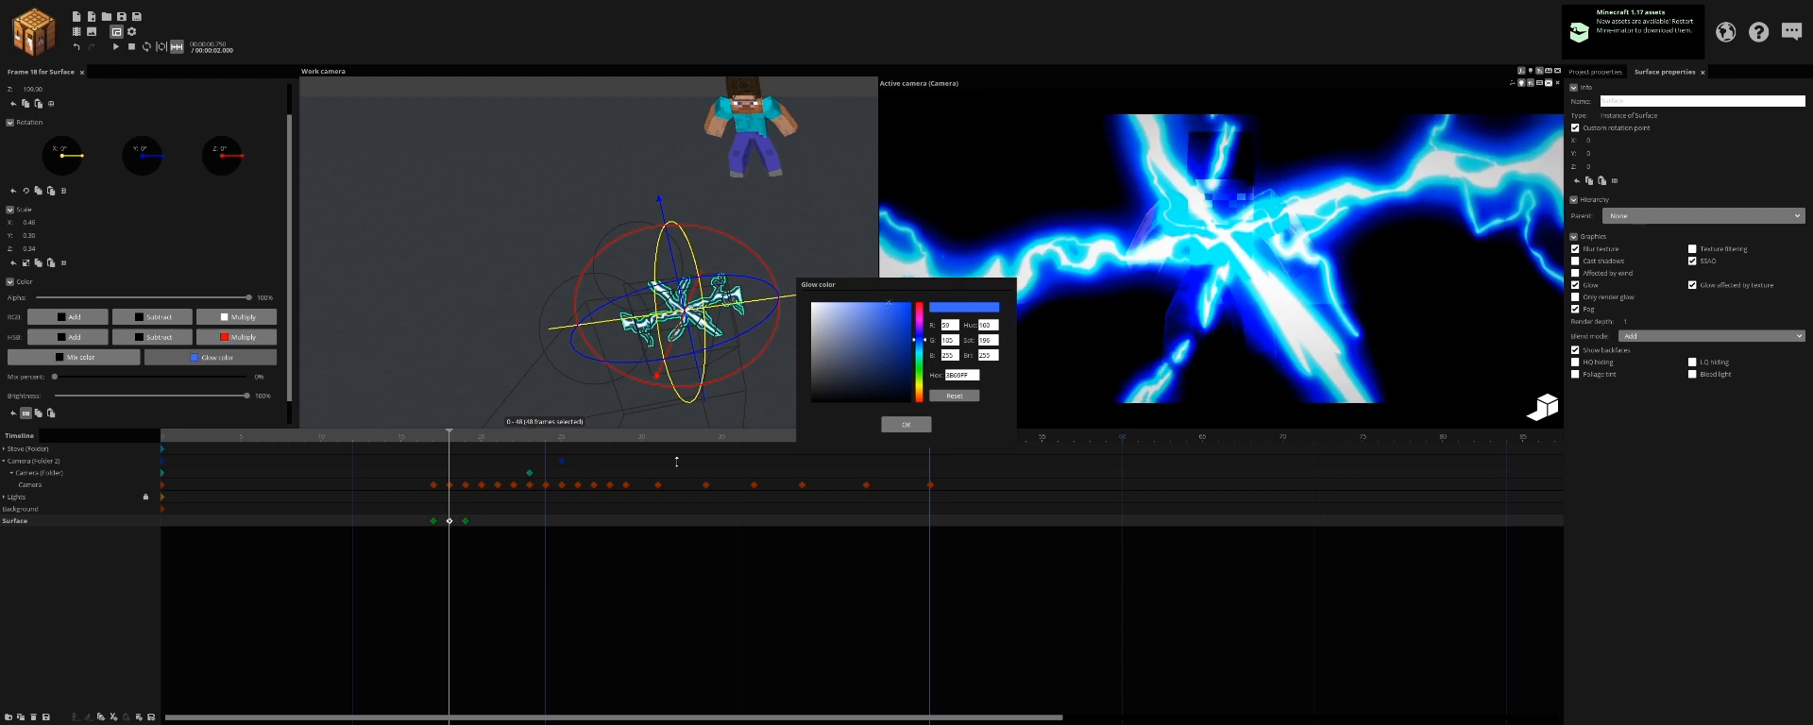
Step: Review the camera and lightning surface keyframes at frames 17 to 19, and preview the rendered impact at frame 18
left_click(434, 485)
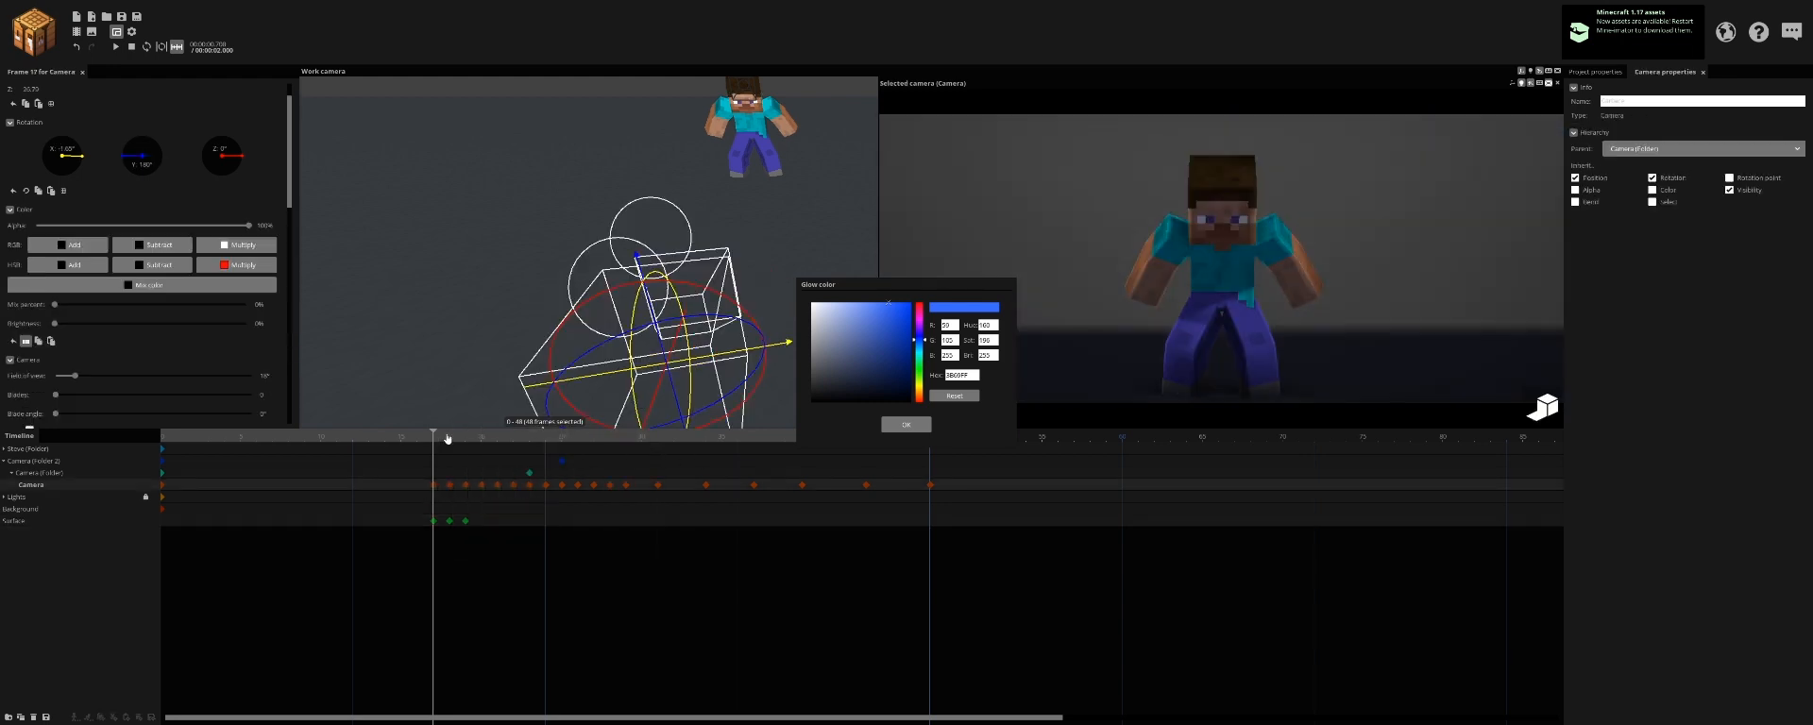
left_click_drag(448, 437, 464, 450)
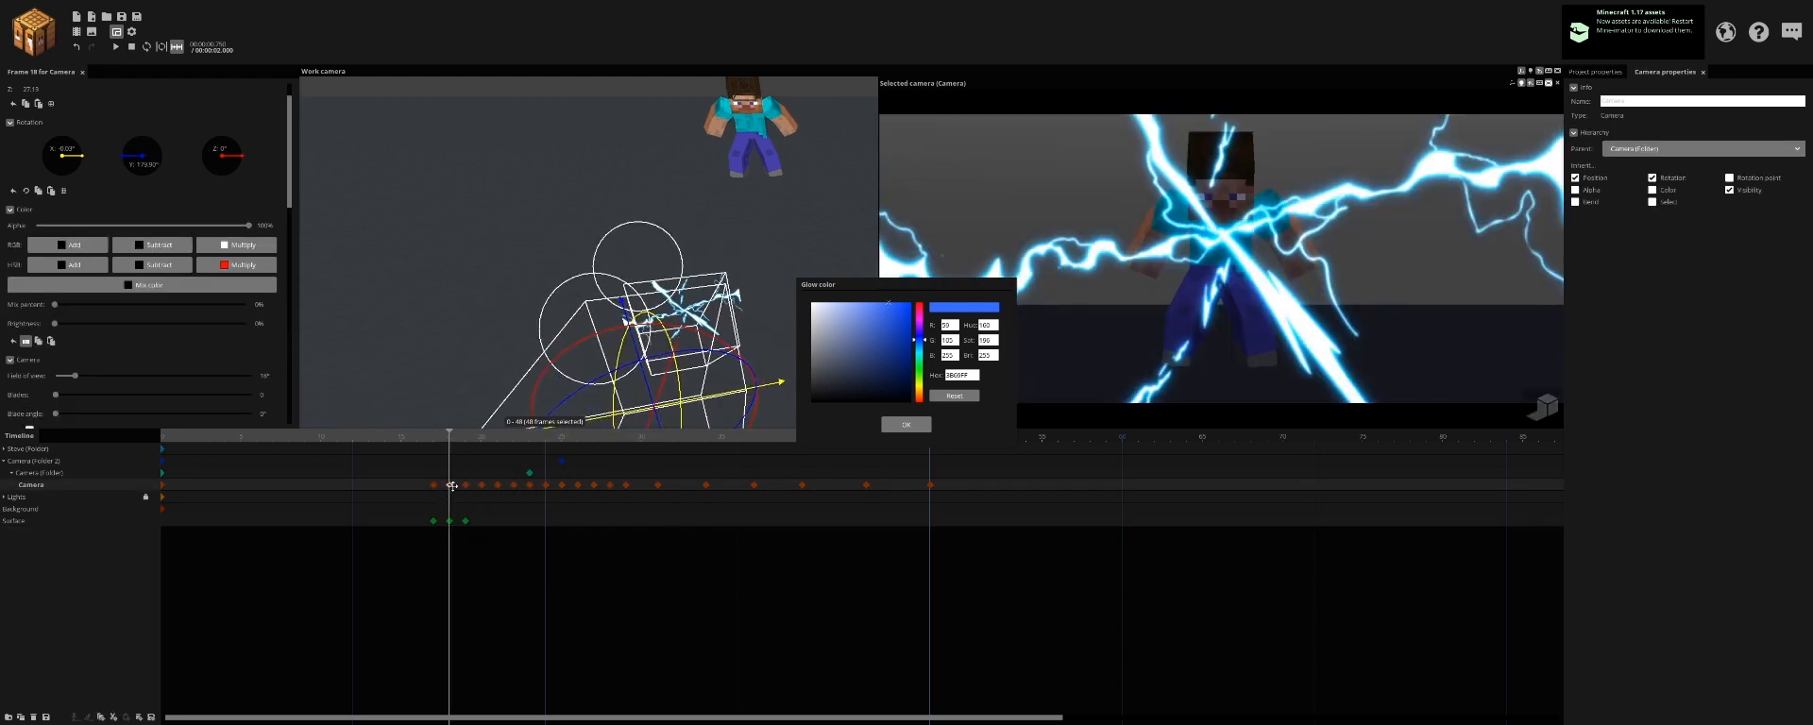
left_click(451, 521)
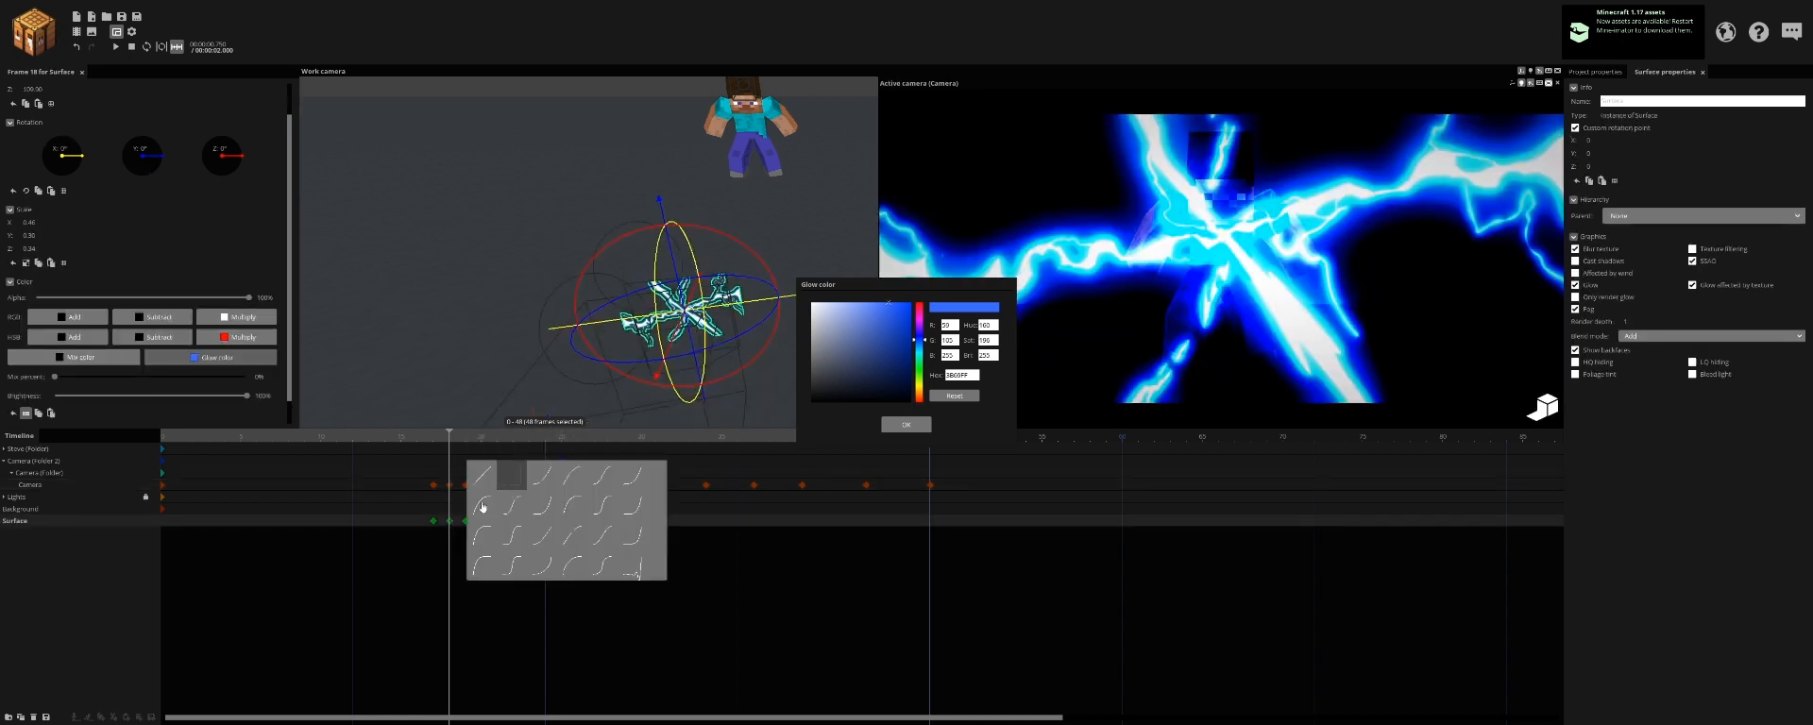
left_click(465, 521)
left_click_drag(302, 353, 165, 453)
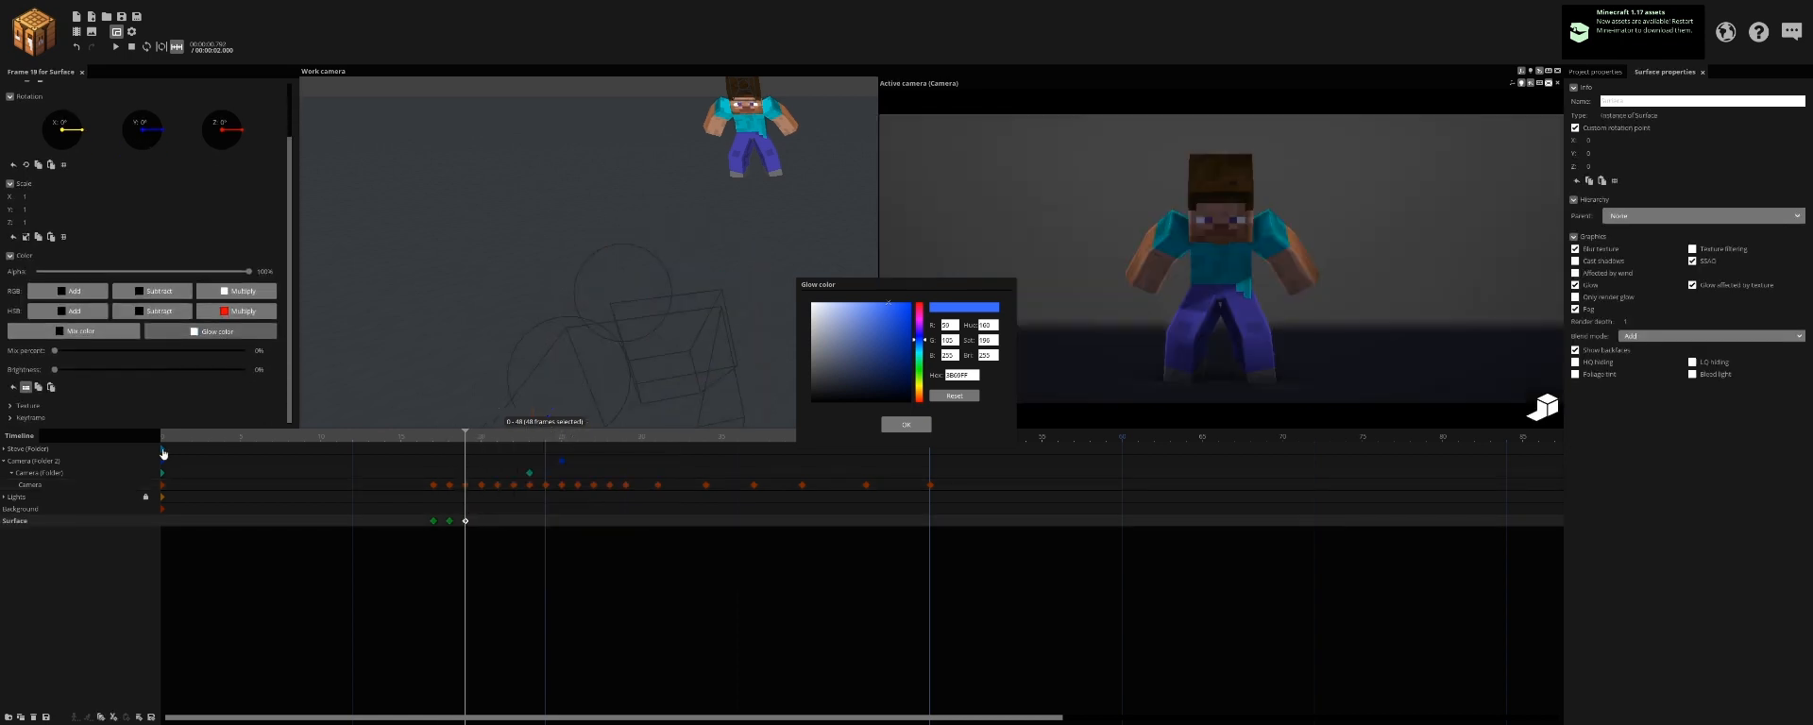
left_click(13, 417)
left_click_drag(290, 367, 197, 477)
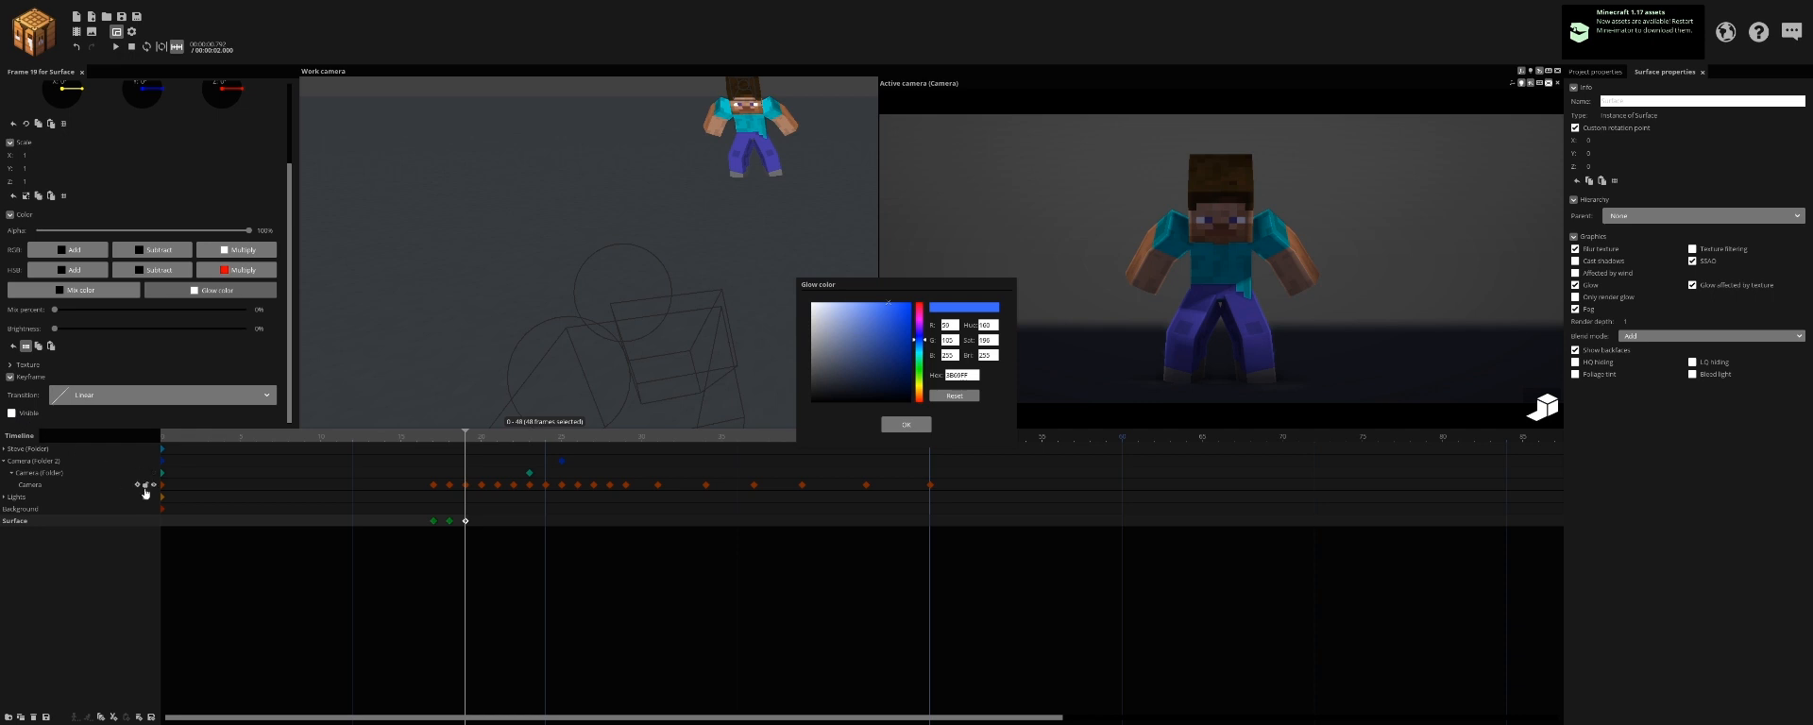
left_click(140, 486)
left_click(433, 521)
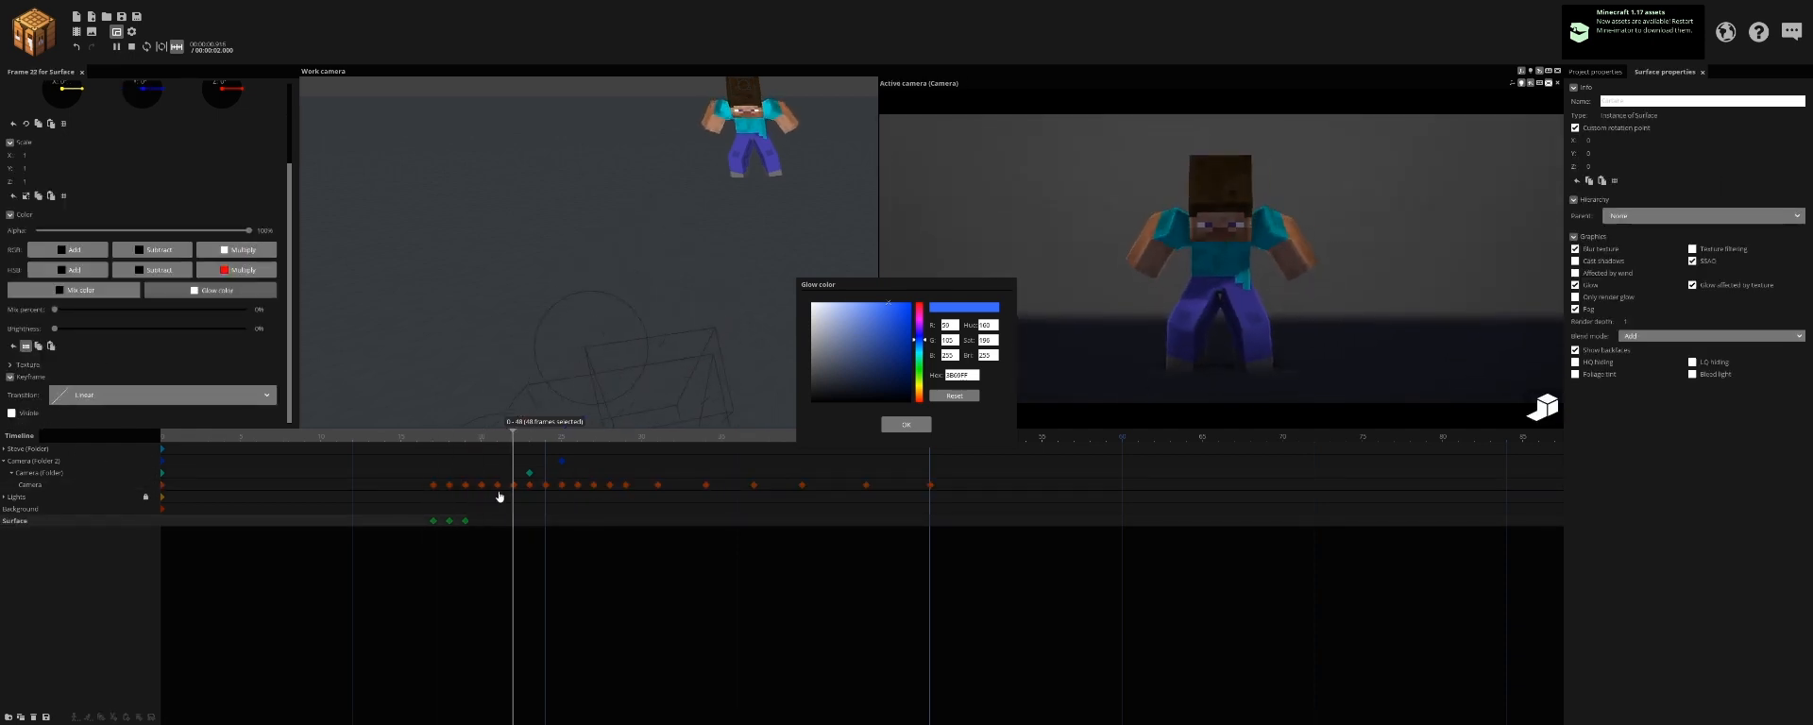
left_click(910, 425)
left_click(450, 441)
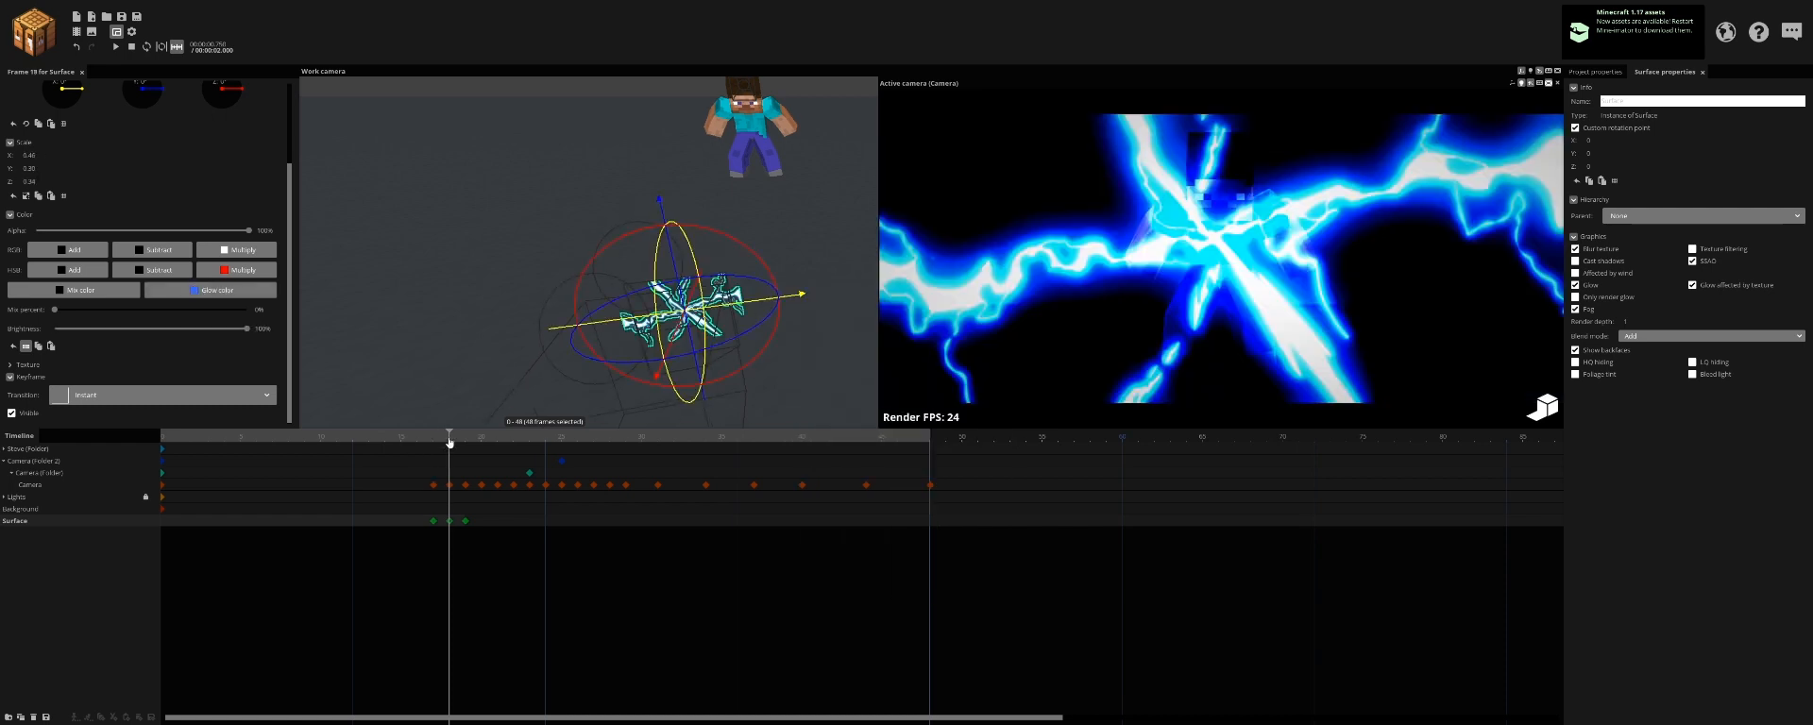
key("F5")
key("F5")
Step: Add keyframes to the Steve folder at frames 17, 18 and 19, with the Instant transition on frames 17 and 18
left_click(448, 451)
key("F5")
key("F5")
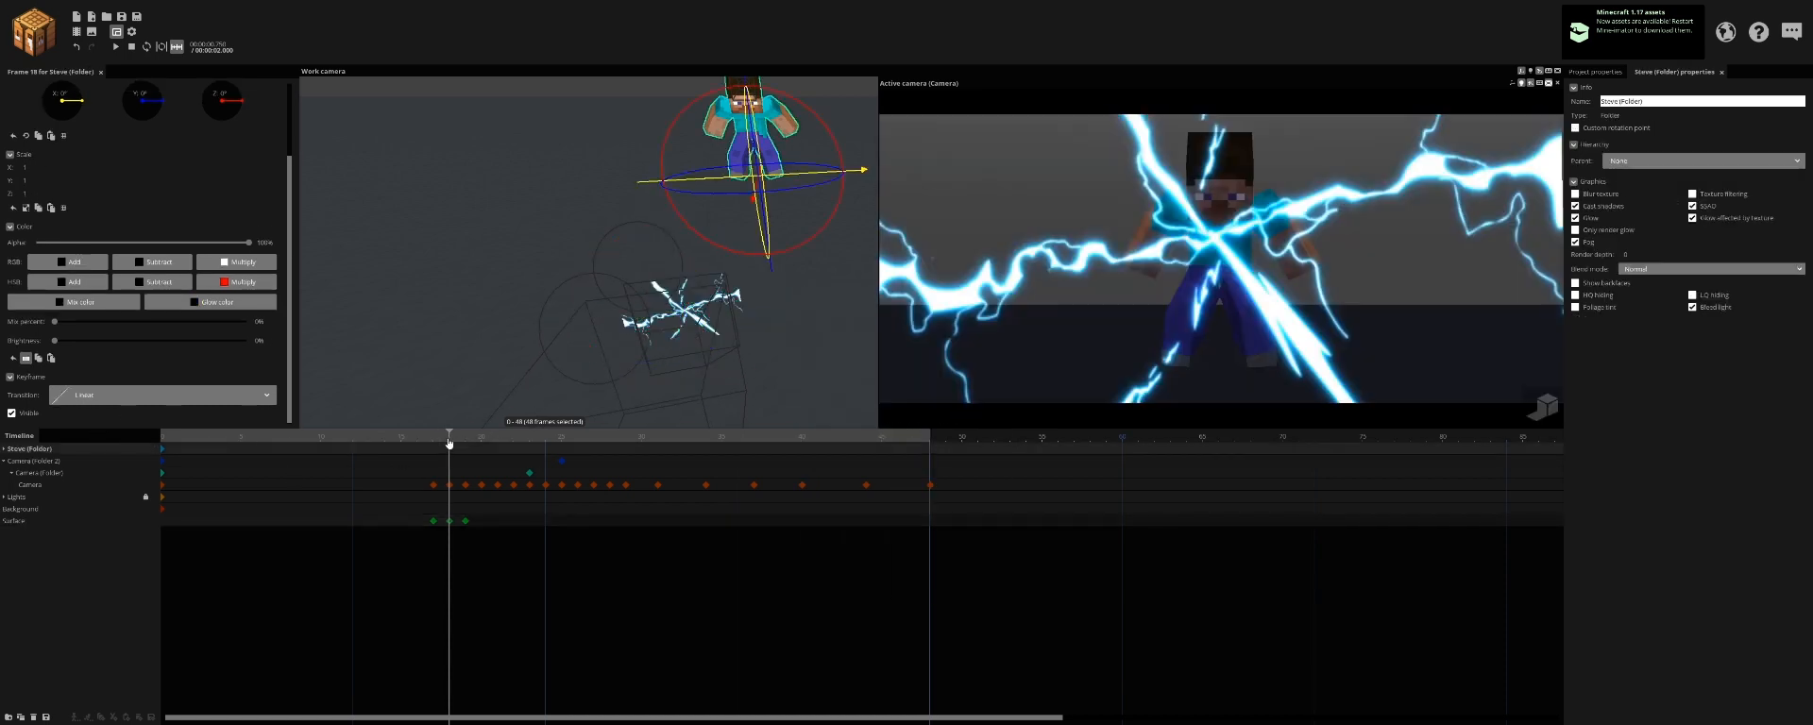
left_click(439, 451)
left_click(458, 451)
key("ctrl+v")
left_click(437, 451)
right_click(437, 450)
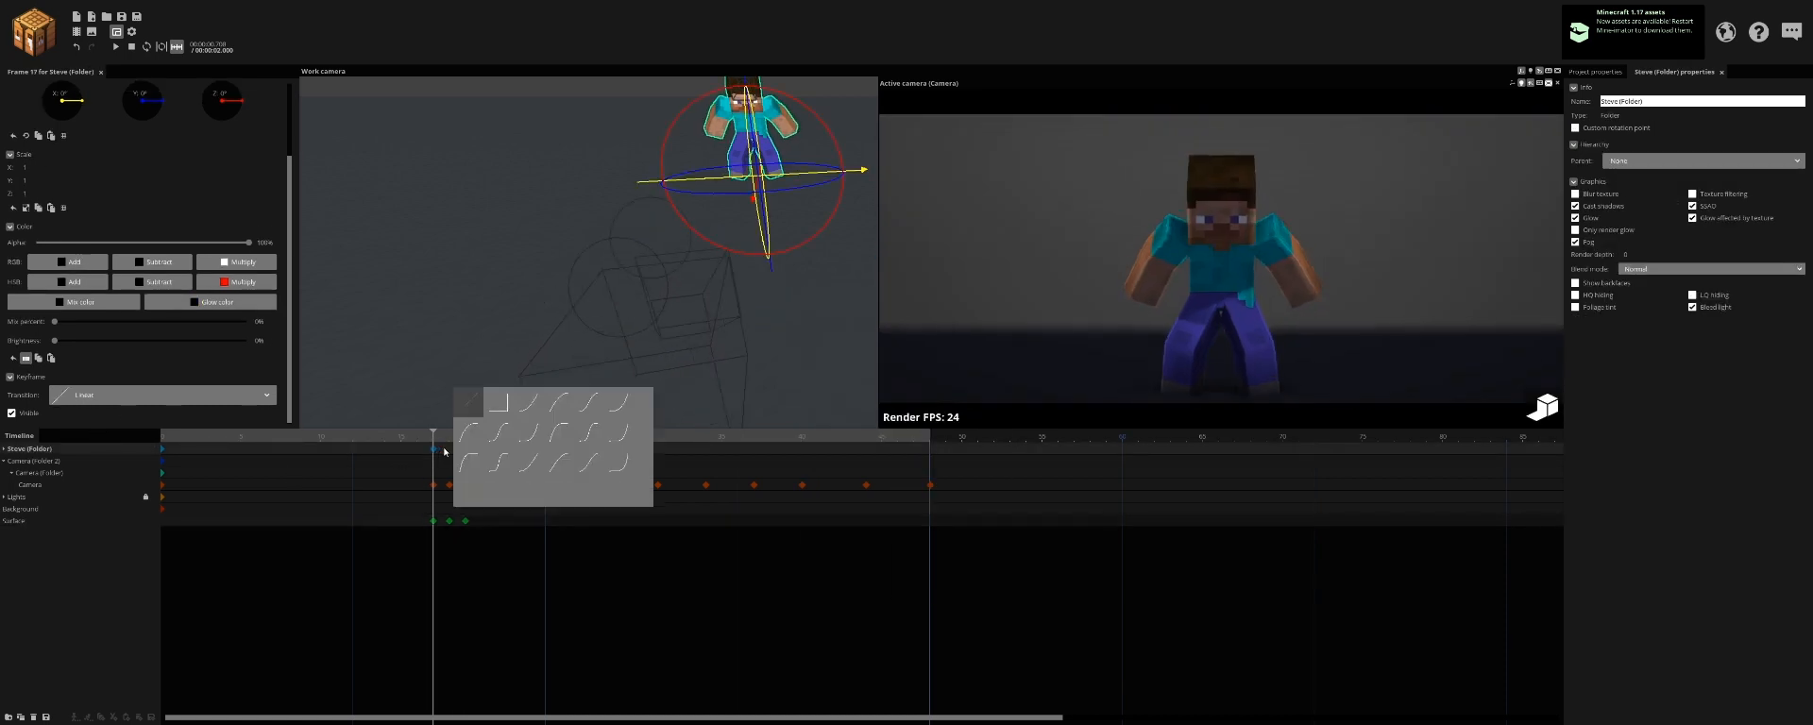
left_click(497, 399)
left_click(451, 455)
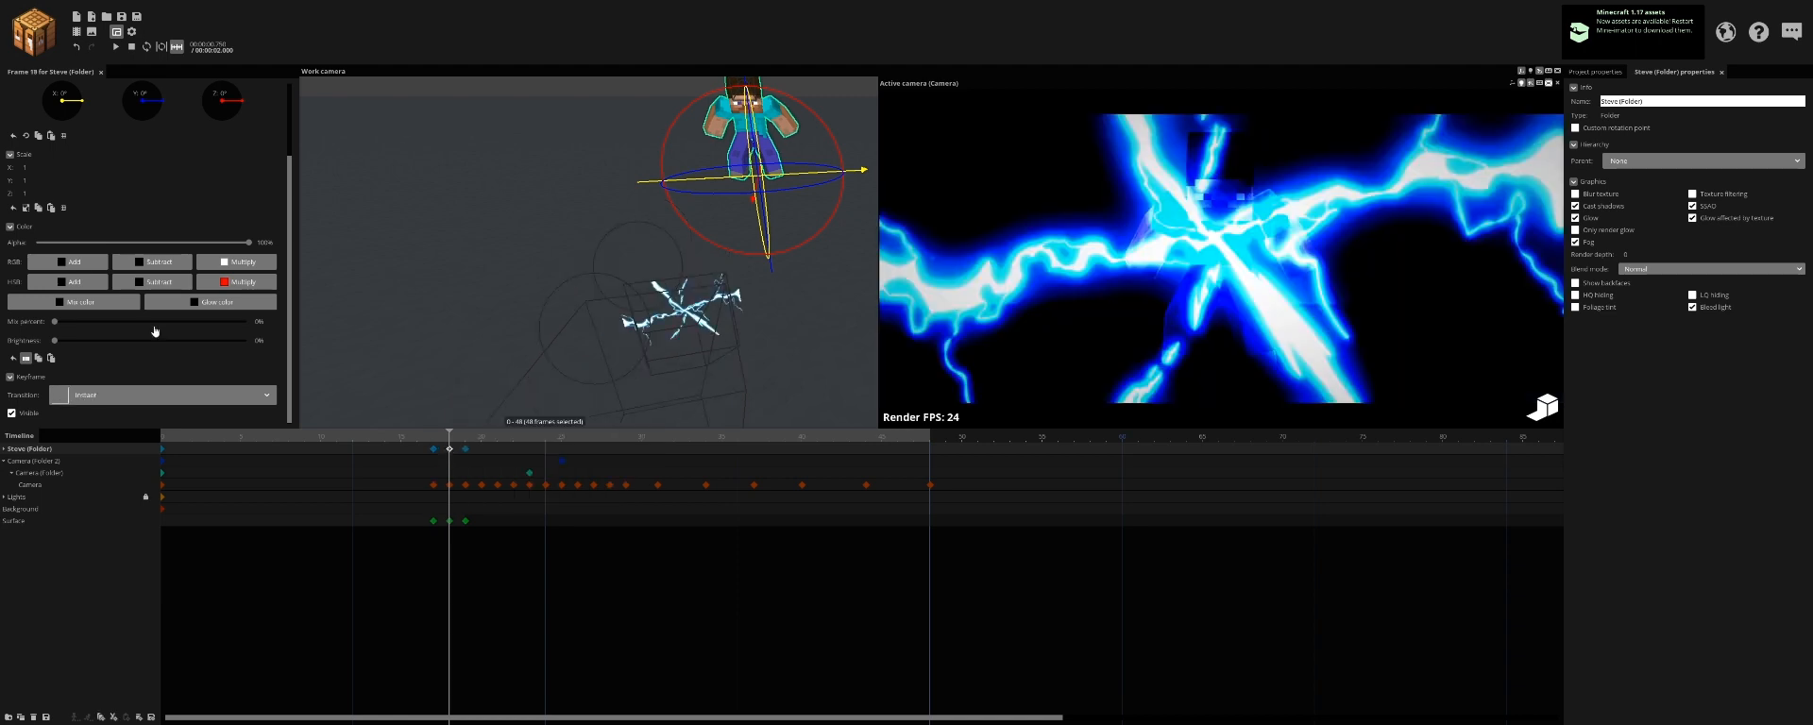
Step: At frame 18, set Steve's mix percent and brightness to 100% with a white mix color and blue glow color 0072FF
left_click_drag(154, 328, 403, 327)
left_click_drag(111, 338, 247, 340)
left_click(74, 302)
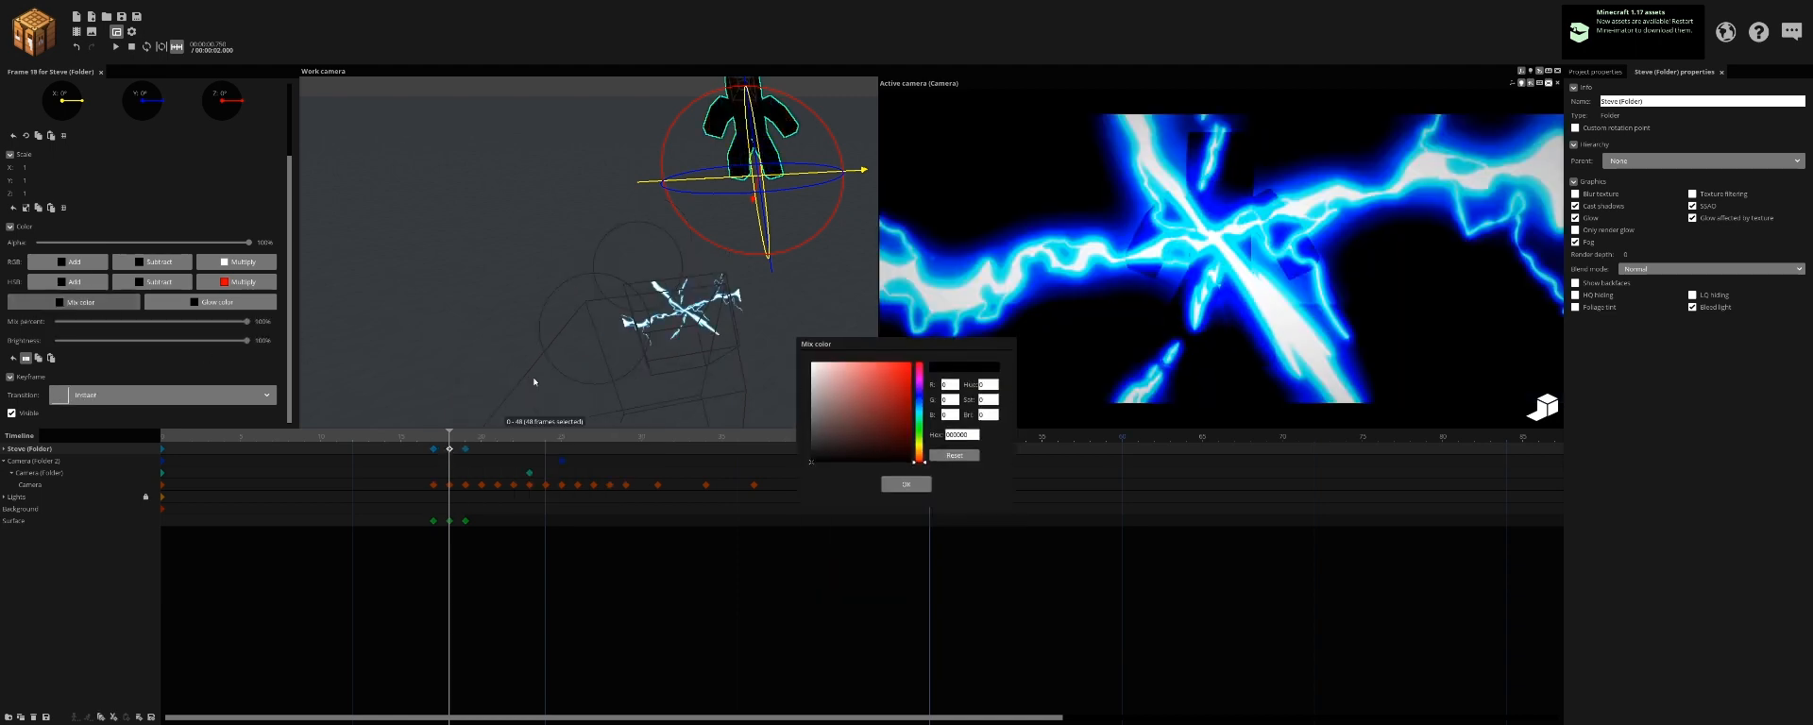
left_click(216, 298)
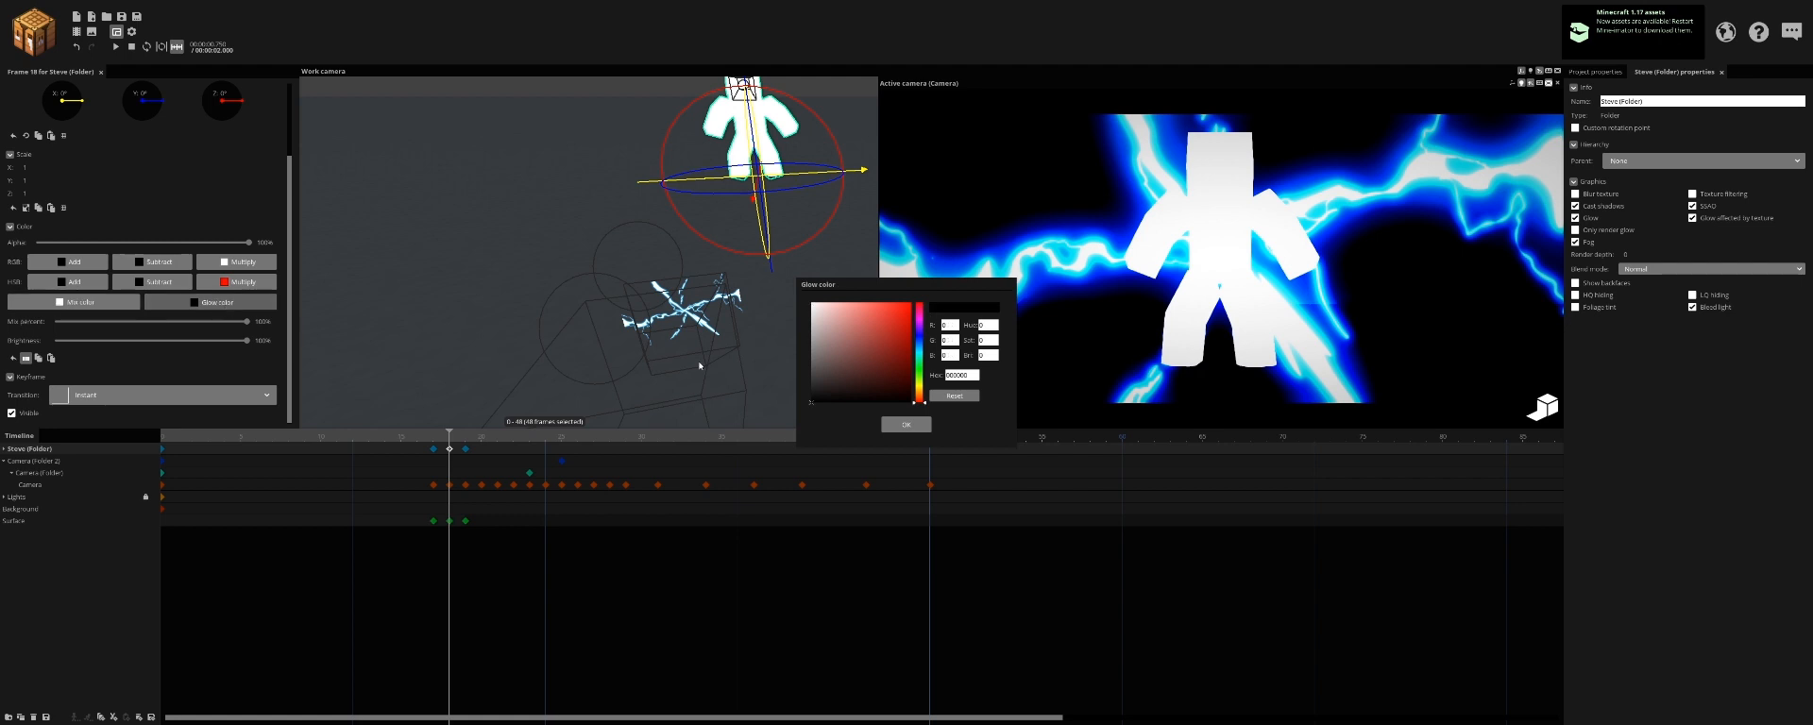
left_click_drag(840, 367, 941, 274)
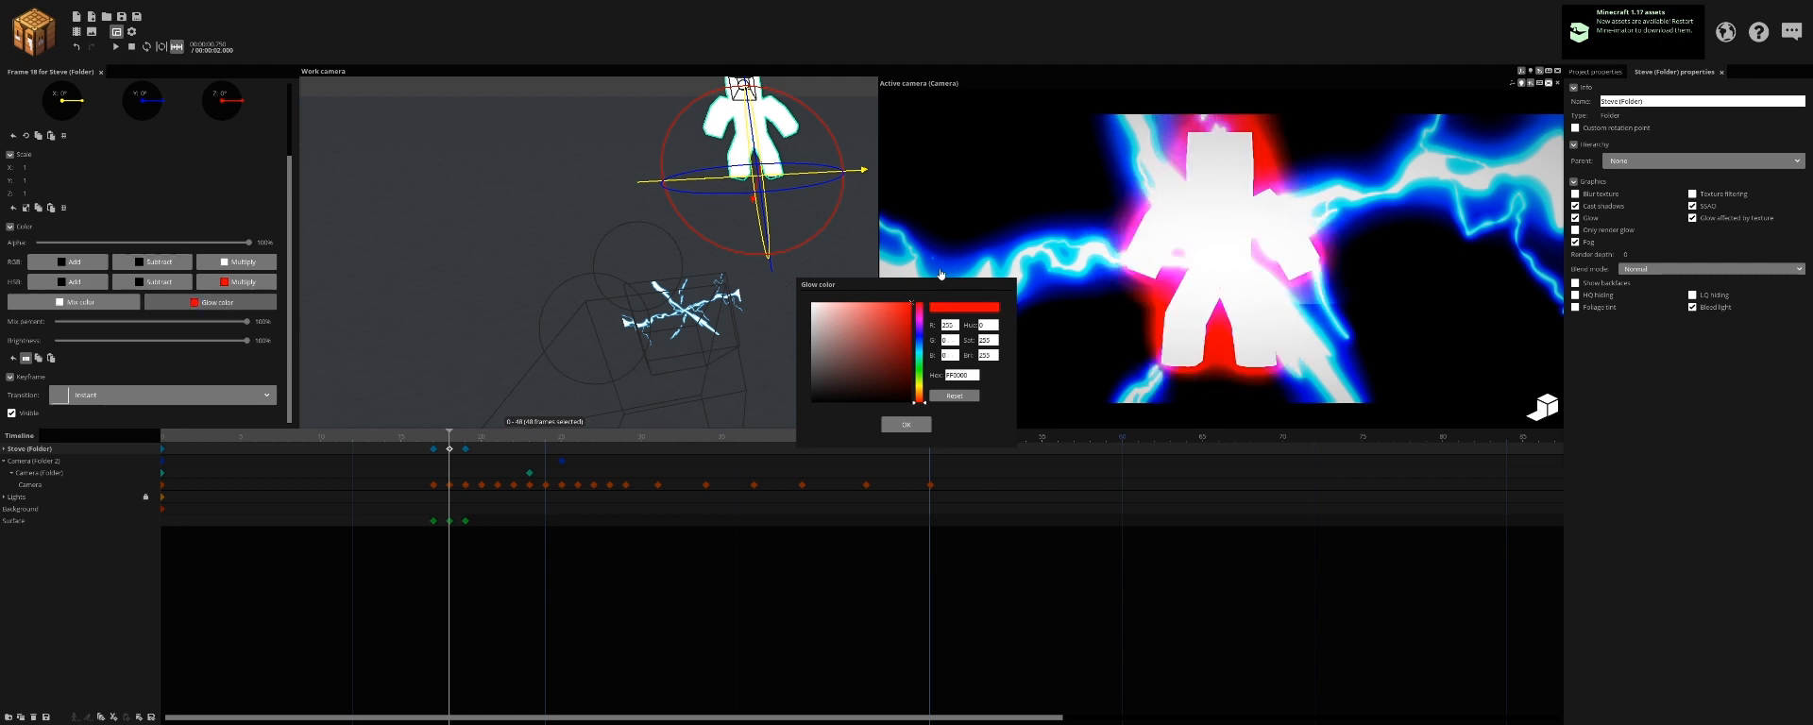
left_click(915, 341)
Step: Play back the animation around frame 18 repeatedly to review the white and blue impact flash
key("space")
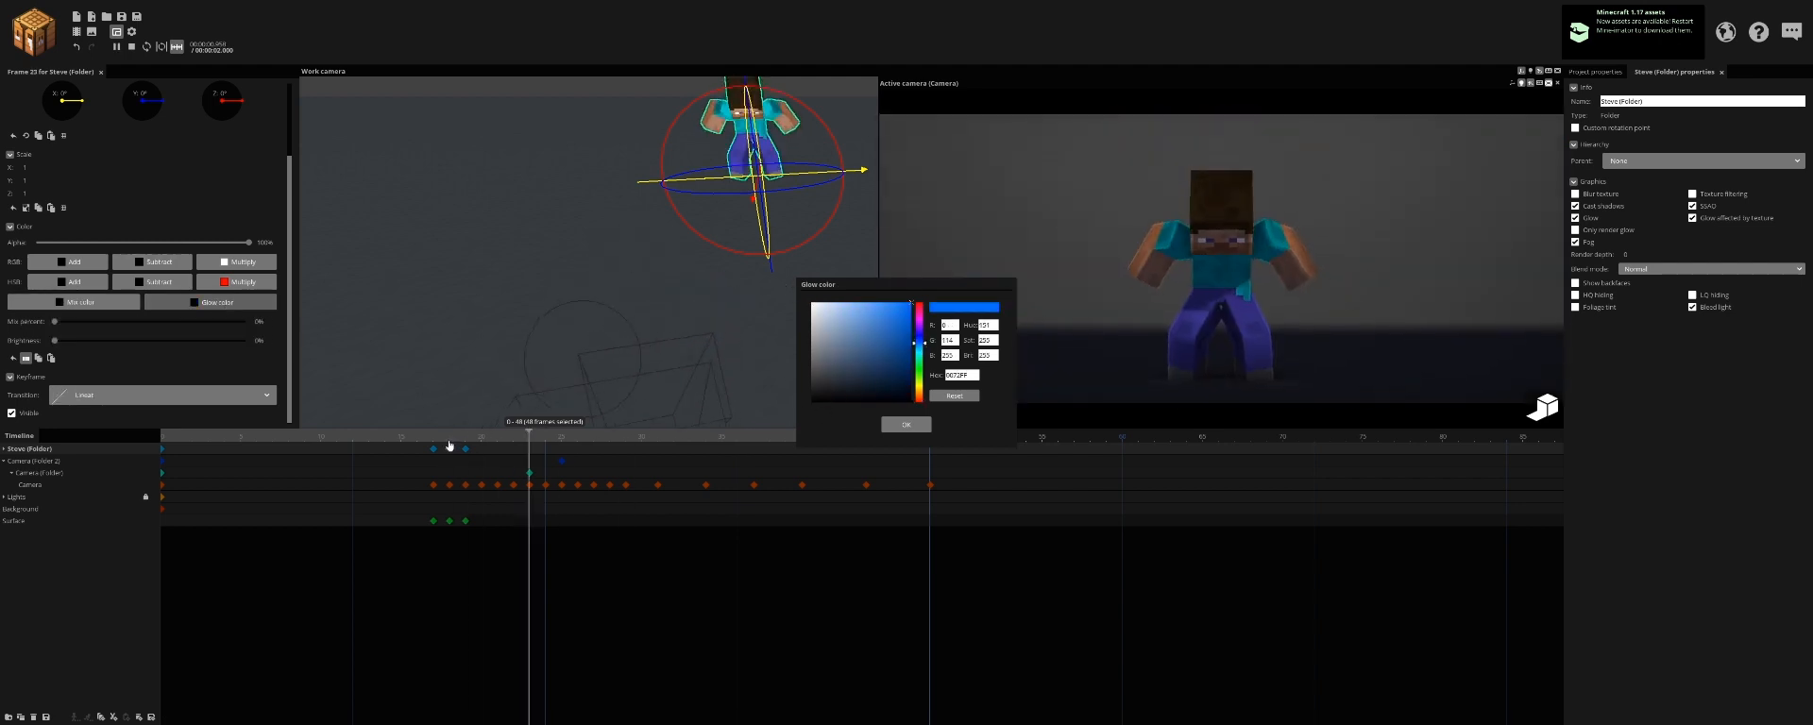
key("space")
left_click_drag(288, 429, 282, 418)
key("space")
key("space")
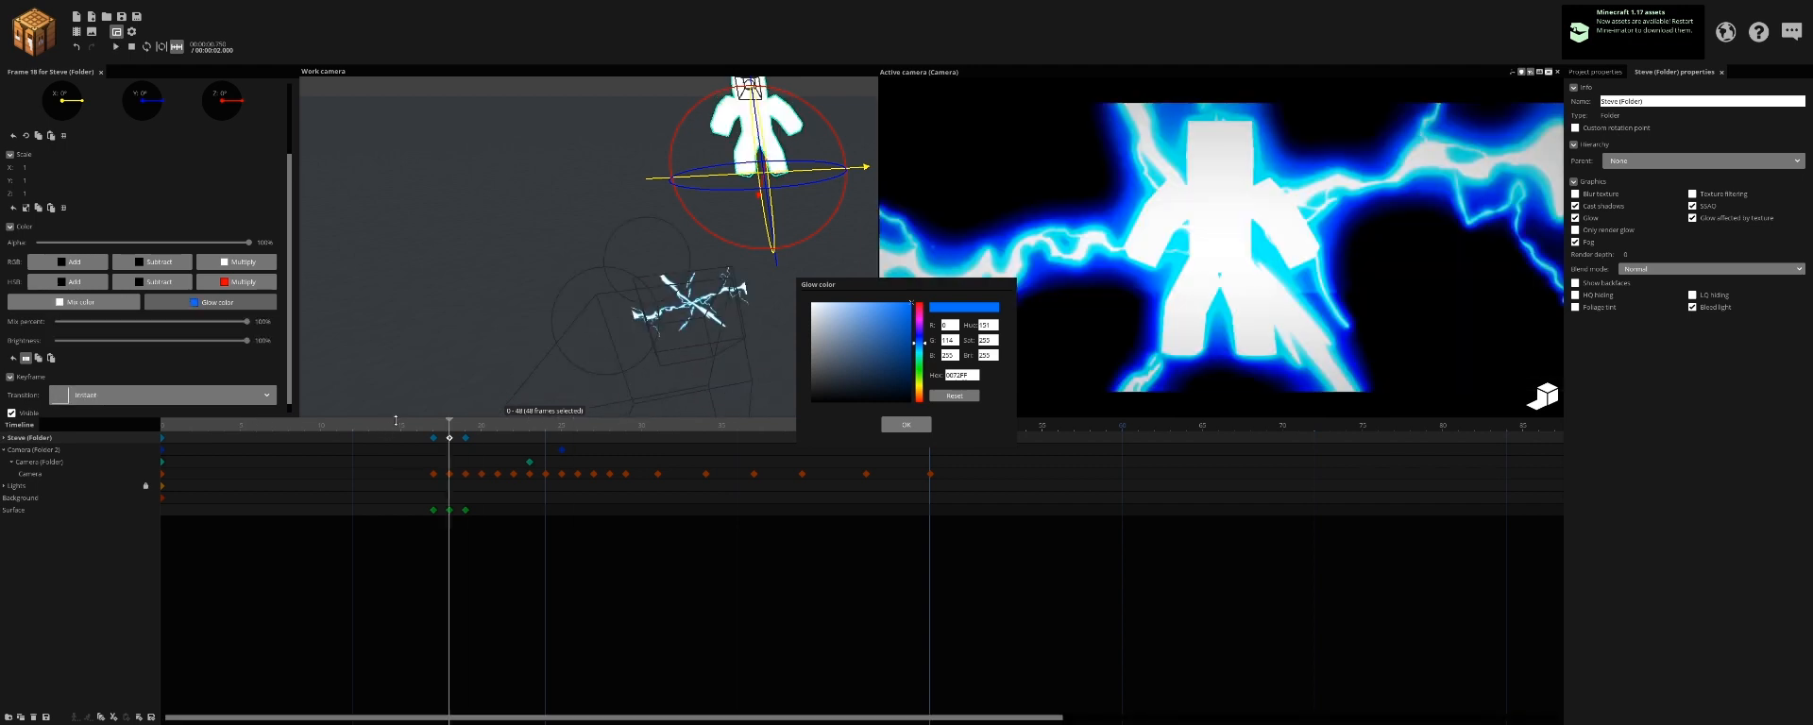
left_click(396, 427)
key("space")
key("space")
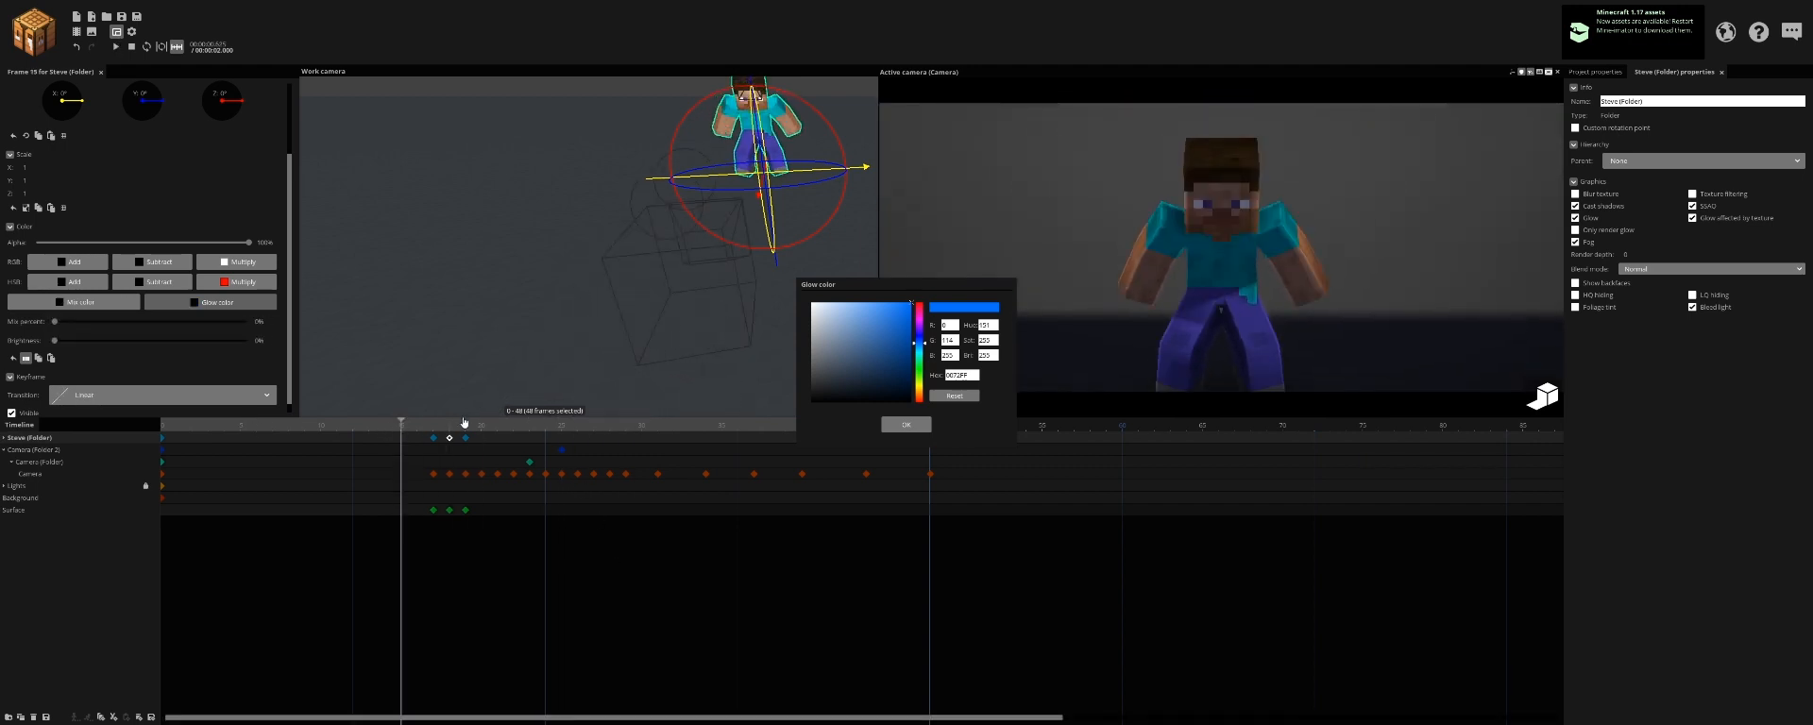
left_click_drag(463, 418, 463, 432)
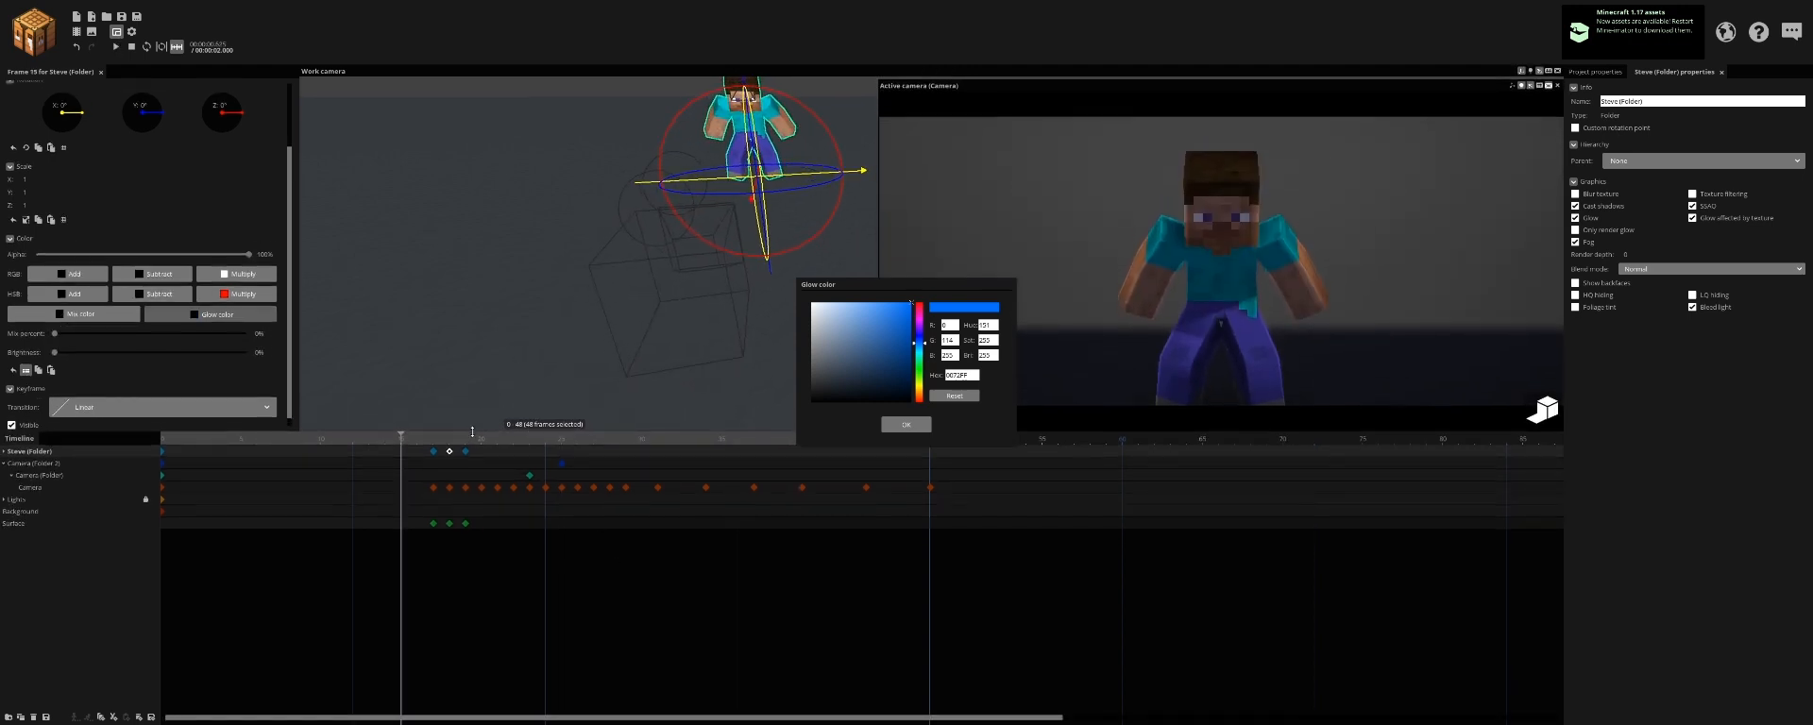
key("space")
key("space")
key("space")
left_click(906, 425)
key("space")
key("space")
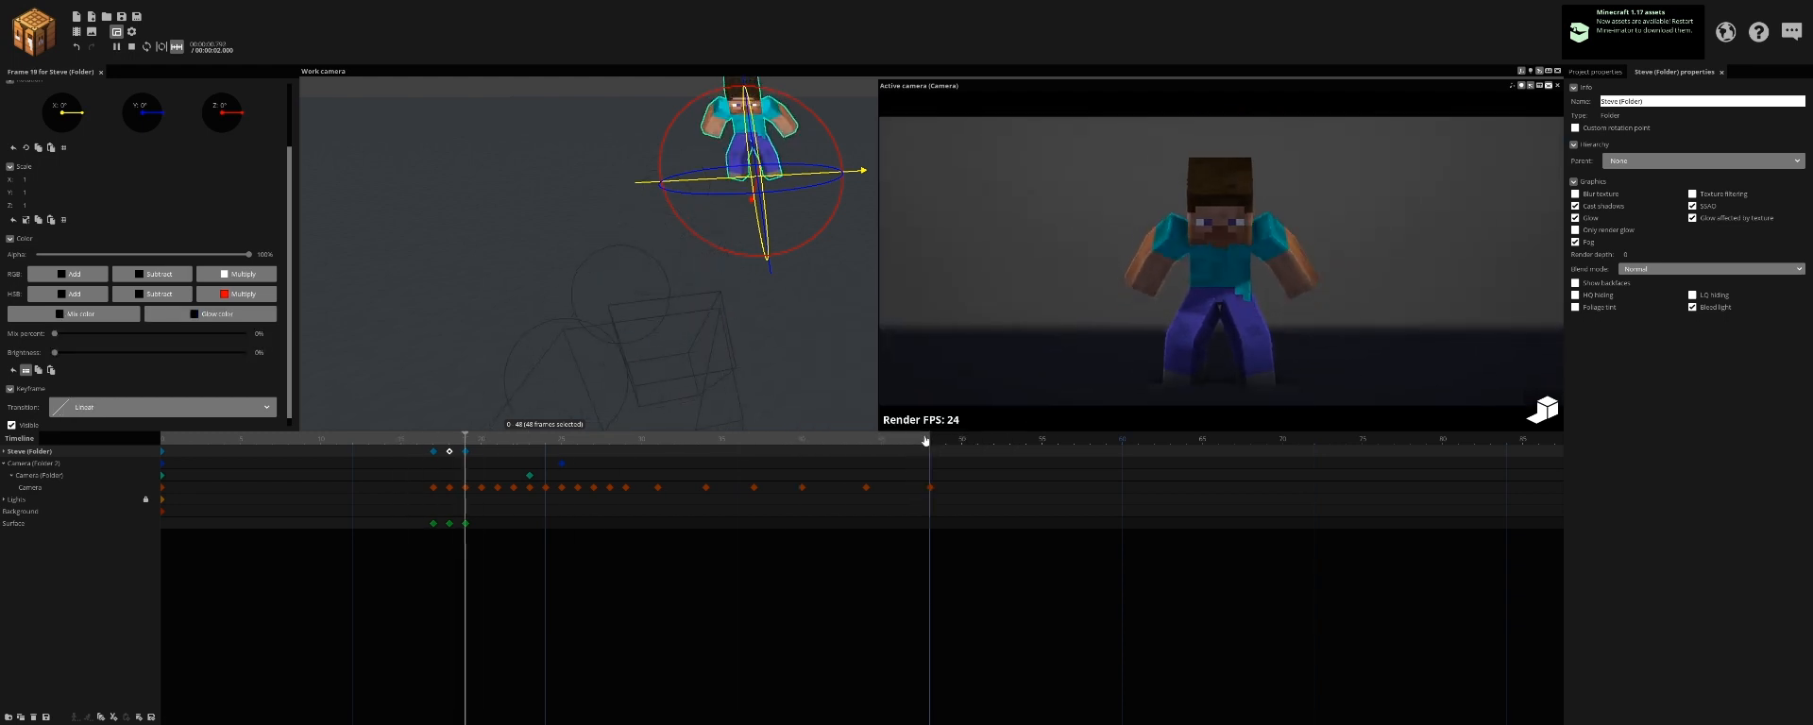
key("space")
key("space")
key("space")
key("space")
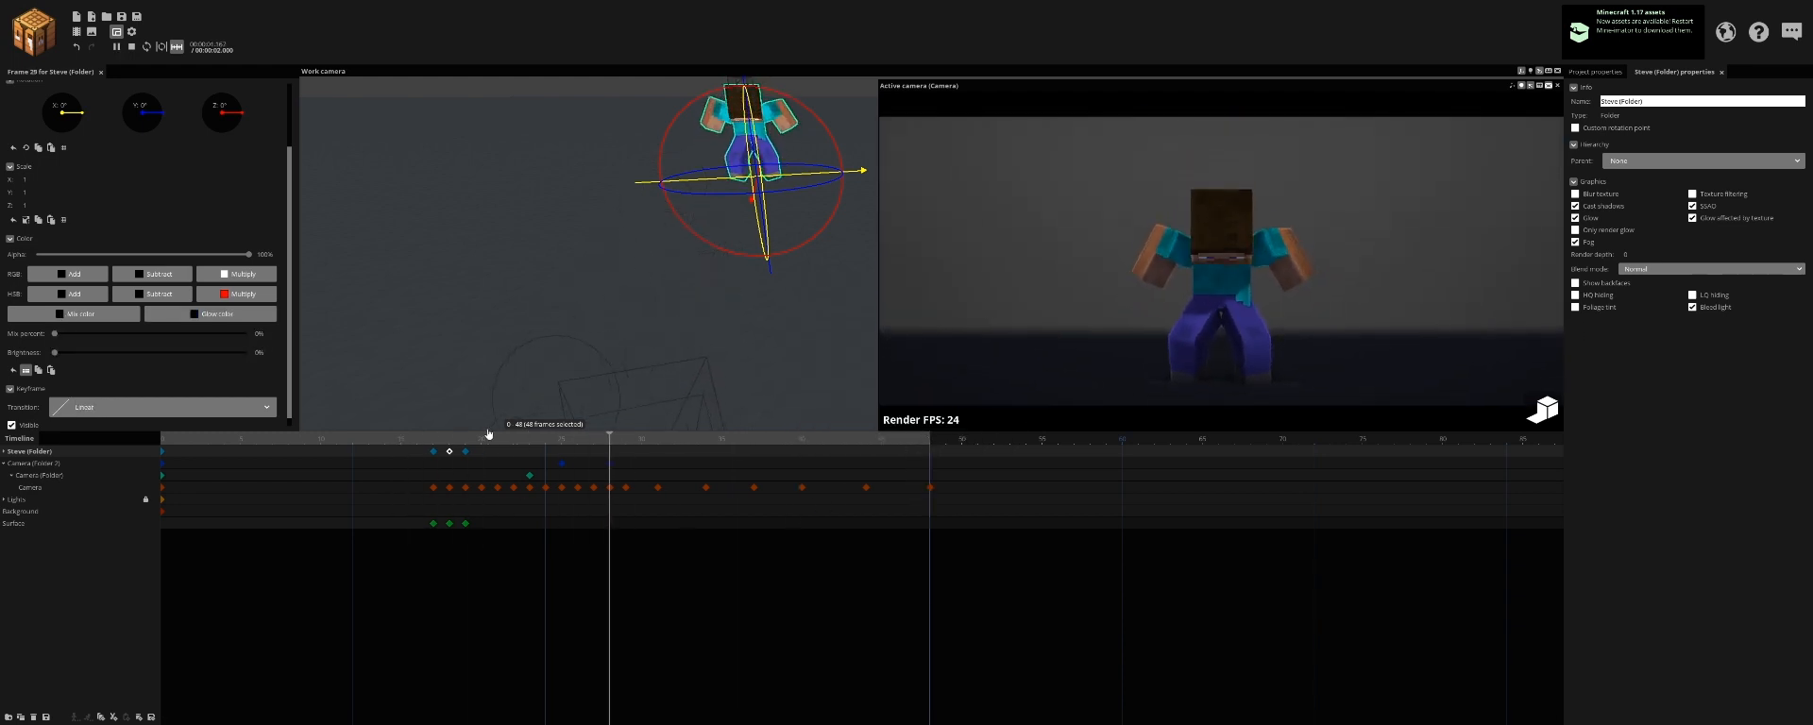
key("space")
key("space")
Step: Save the project and create a second surface using the FootageCrate anime static texture
left_click(121, 17)
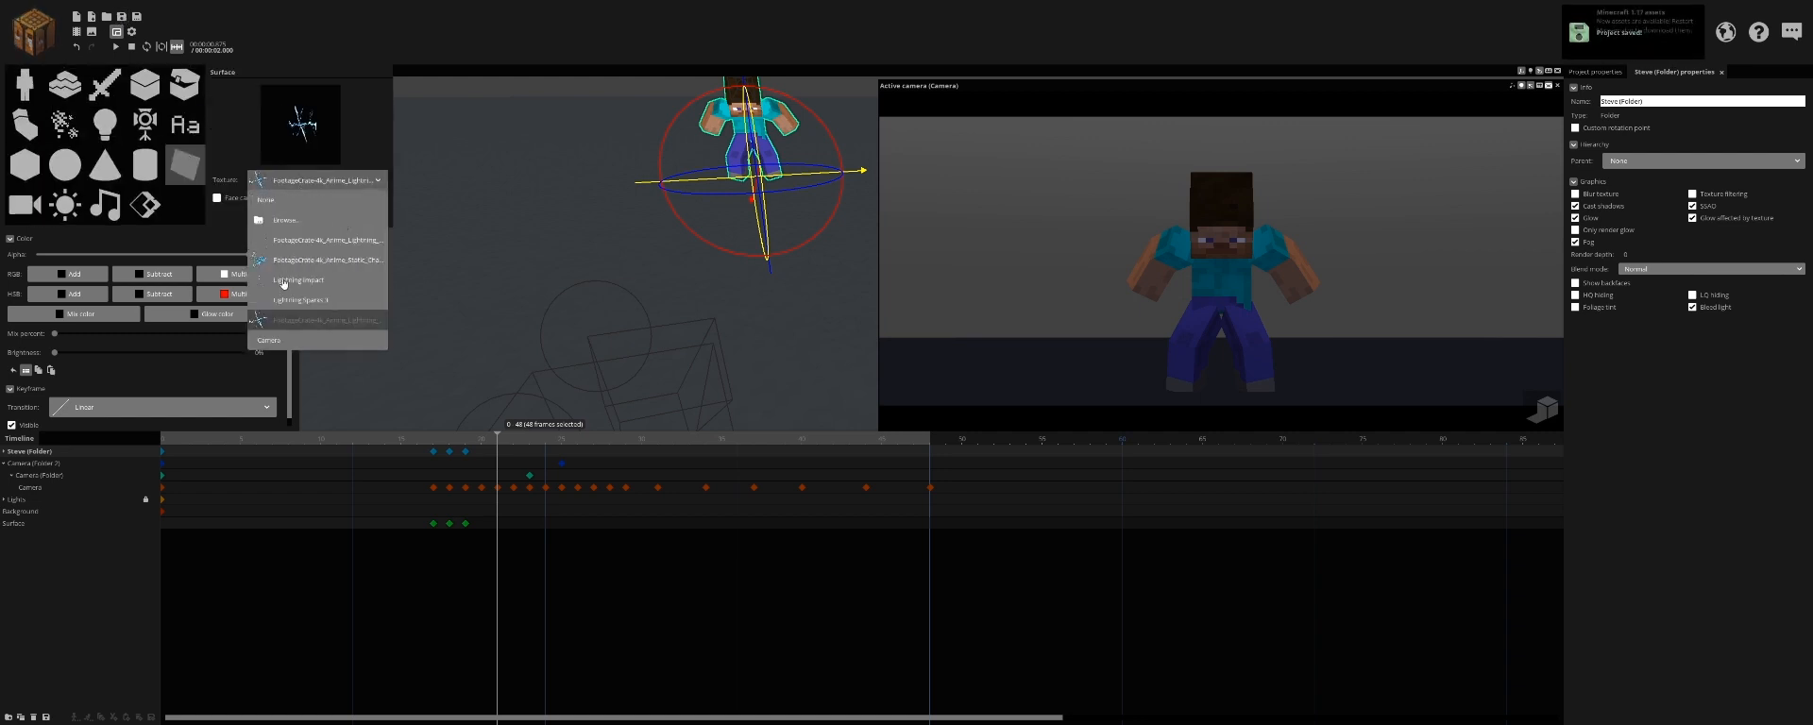
left_click(283, 280)
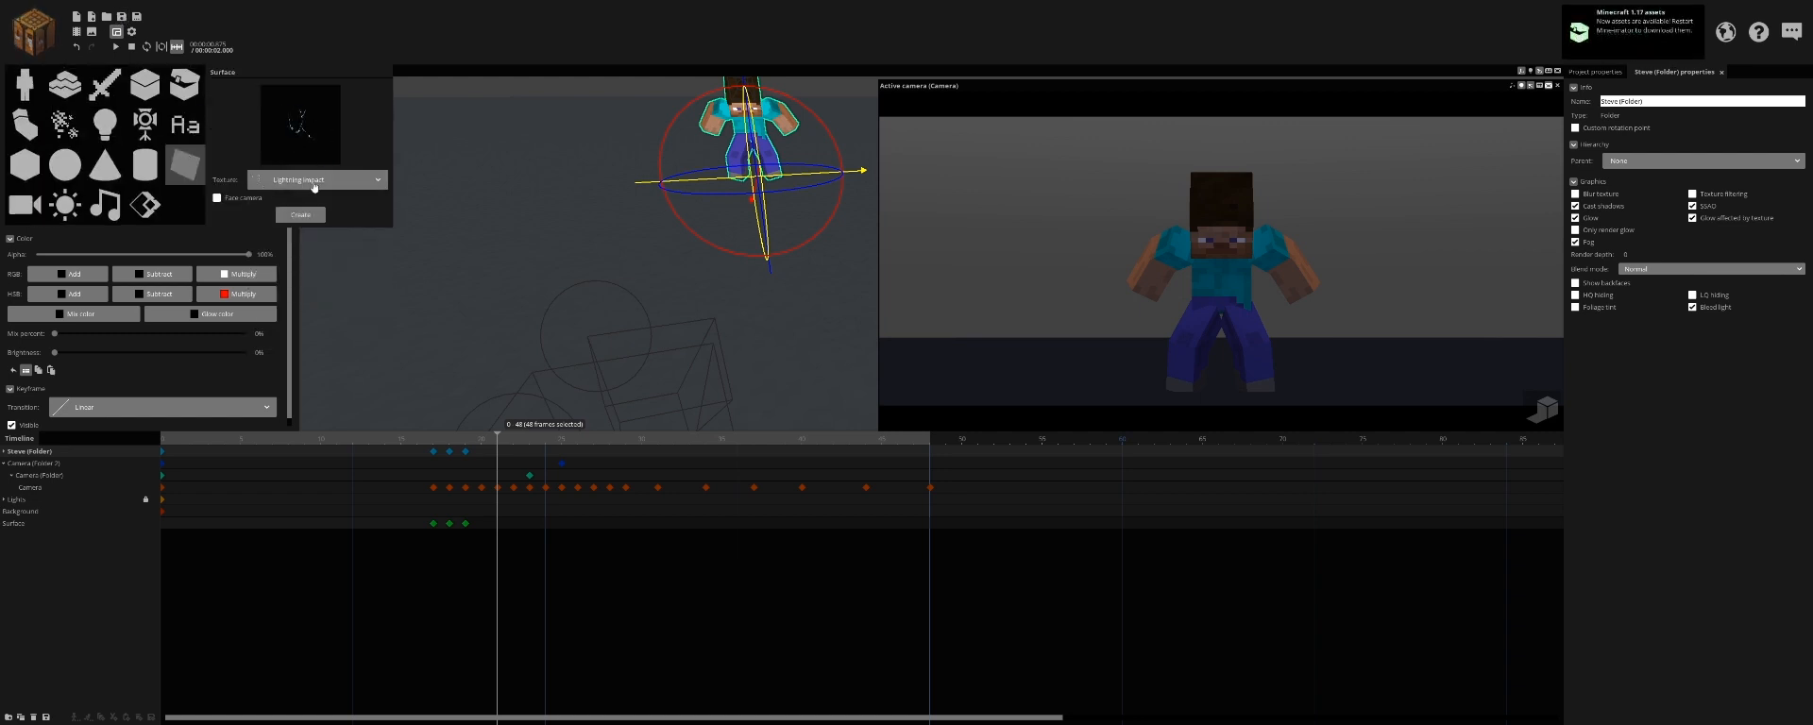
left_click(315, 181)
left_click(303, 264)
left_click(308, 217)
Step: At frame 19, bring the second surface in front of Steve and stretch its X scale to about 2.8
left_click(467, 544)
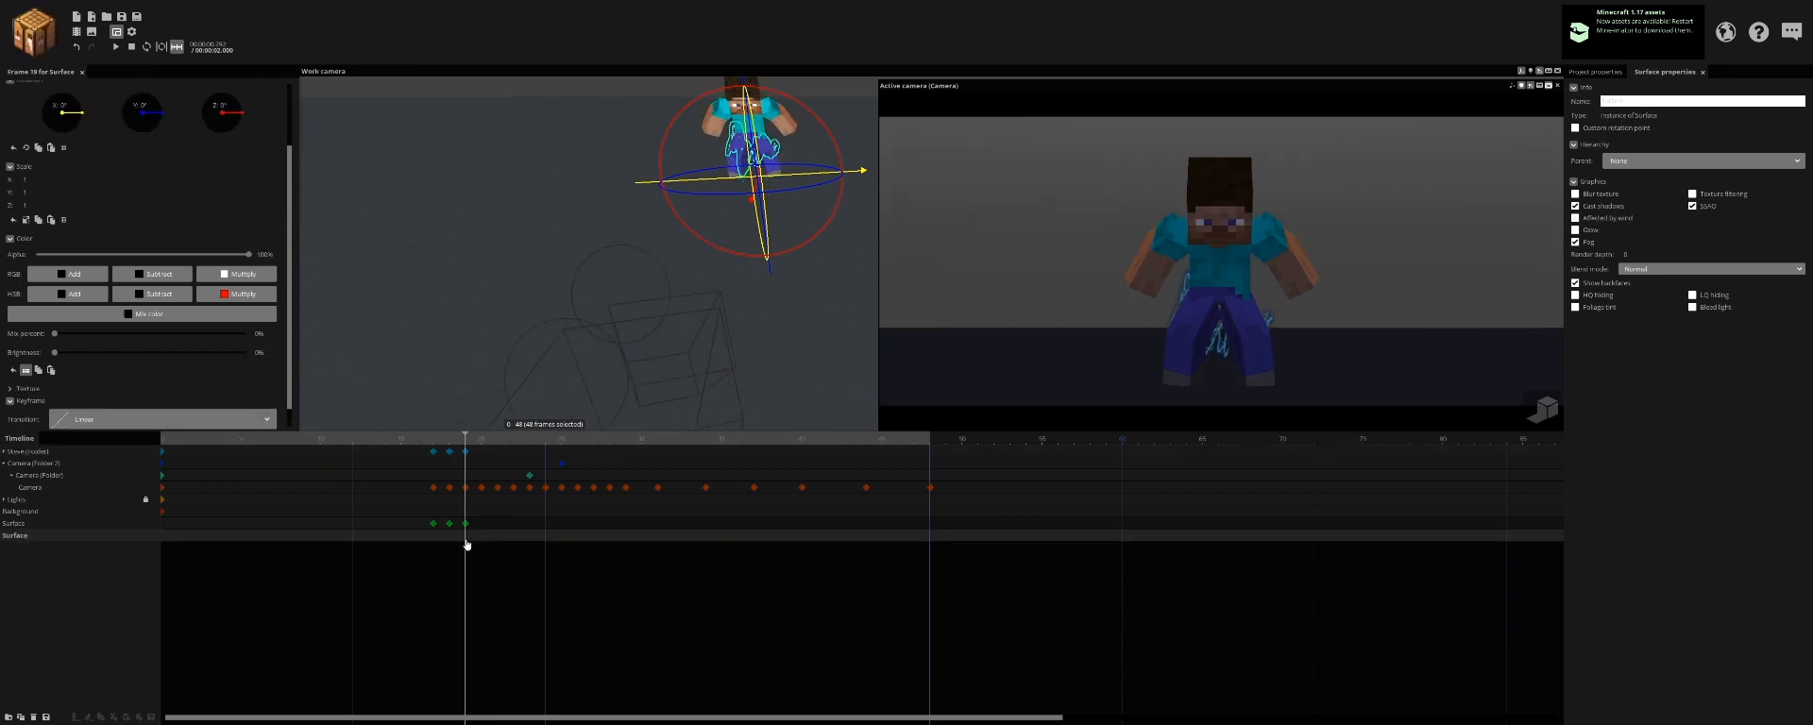
left_click_drag(625, 275, 678, 304)
left_click_drag(800, 218, 822, 240)
key("F5")
left_click_drag(665, 264, 677, 256)
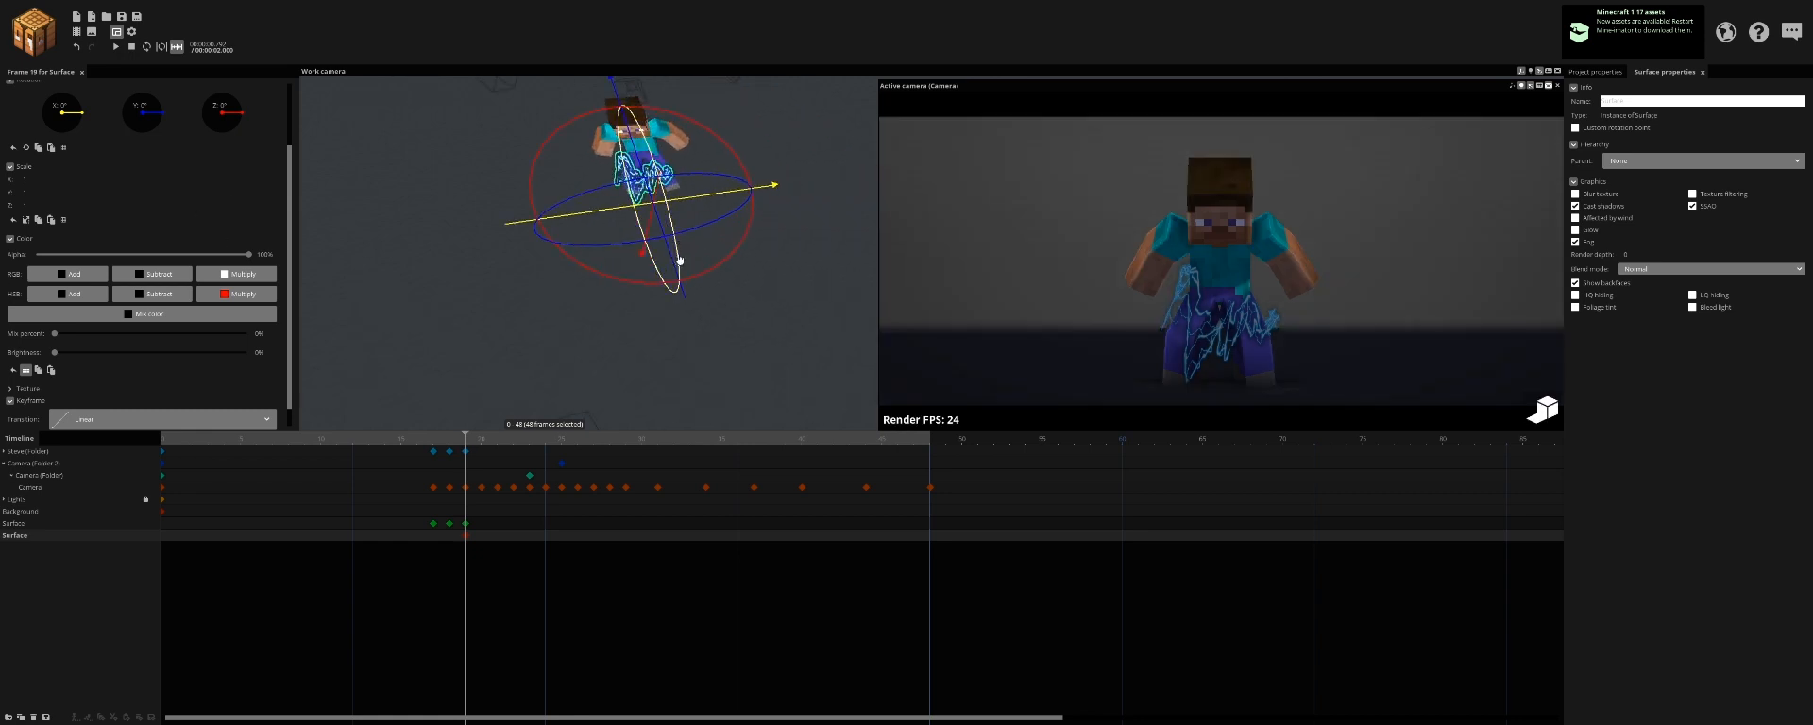
scroll(703, 240, "up", 3)
scroll(749, 275, "down", 2)
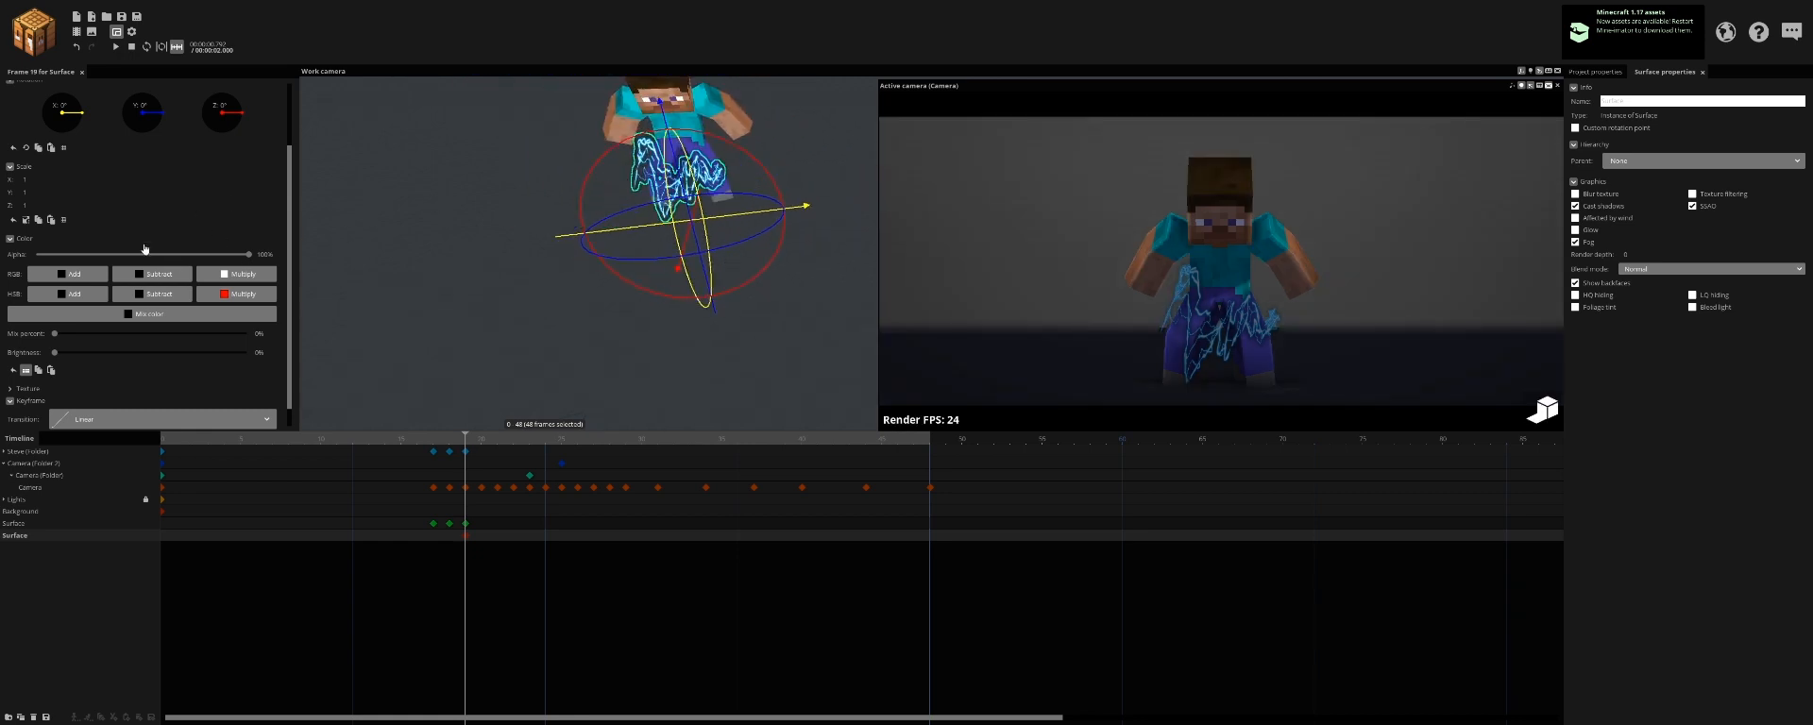
left_click_drag(29, 181, 1573, 280)
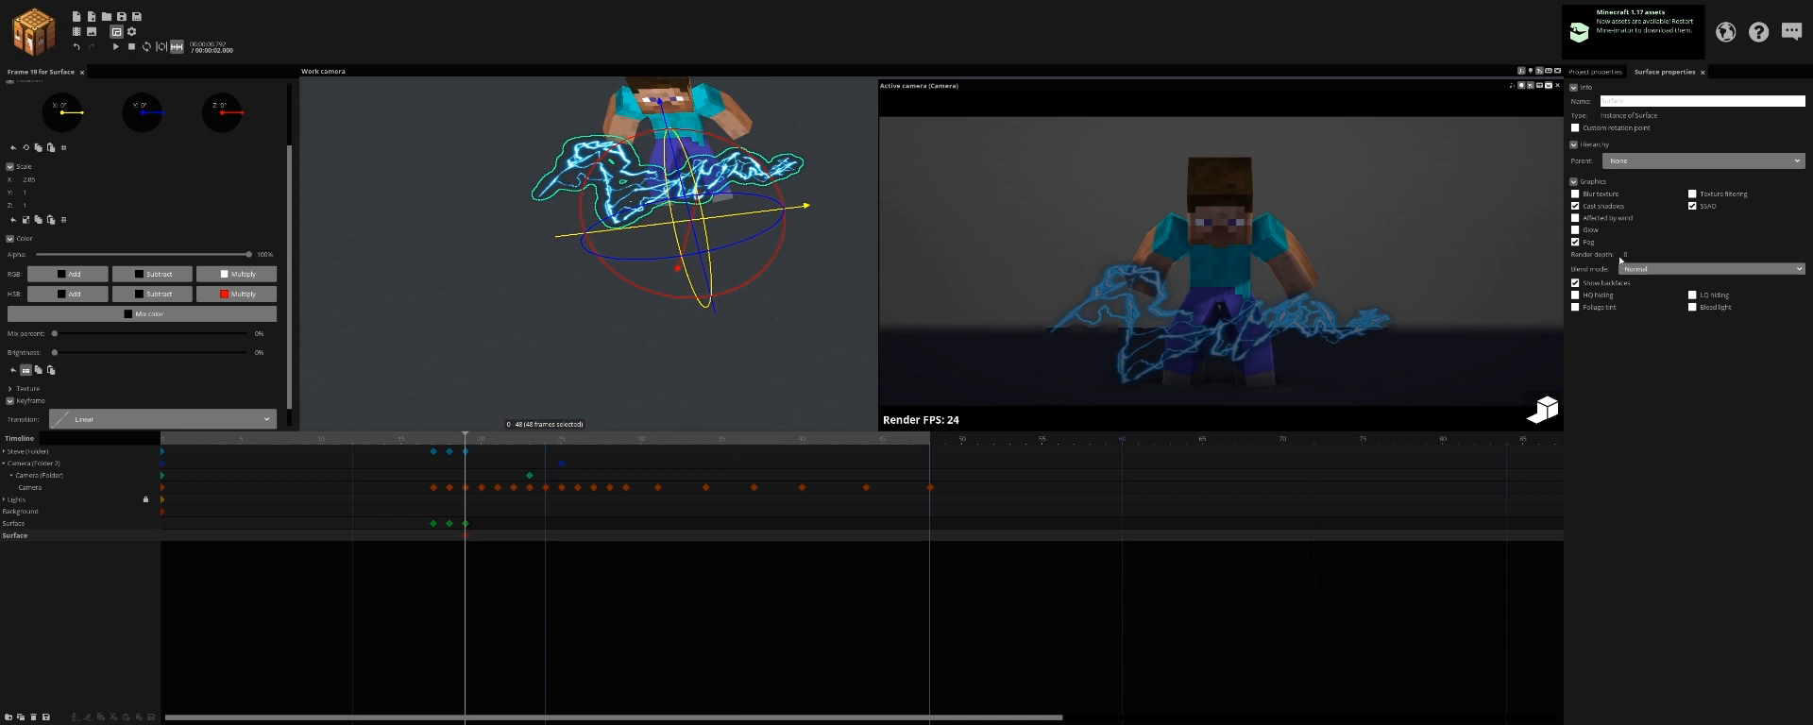
Step: Set the second surface's brightness to 100% with a blue glow, and shift it sideways along X
left_click_drag(163, 357, 1453, 370)
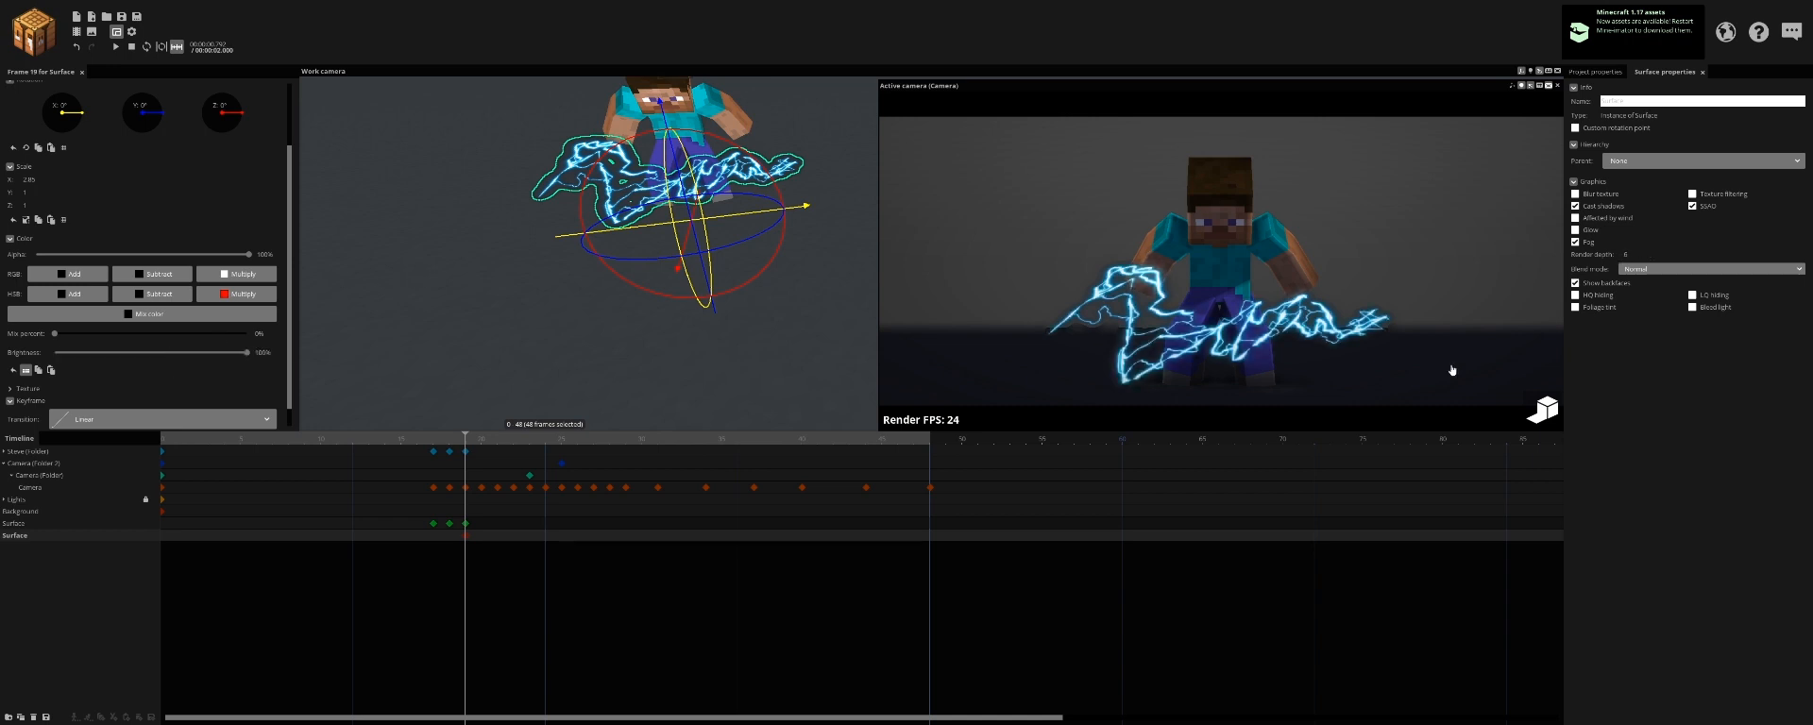
left_click(1600, 230)
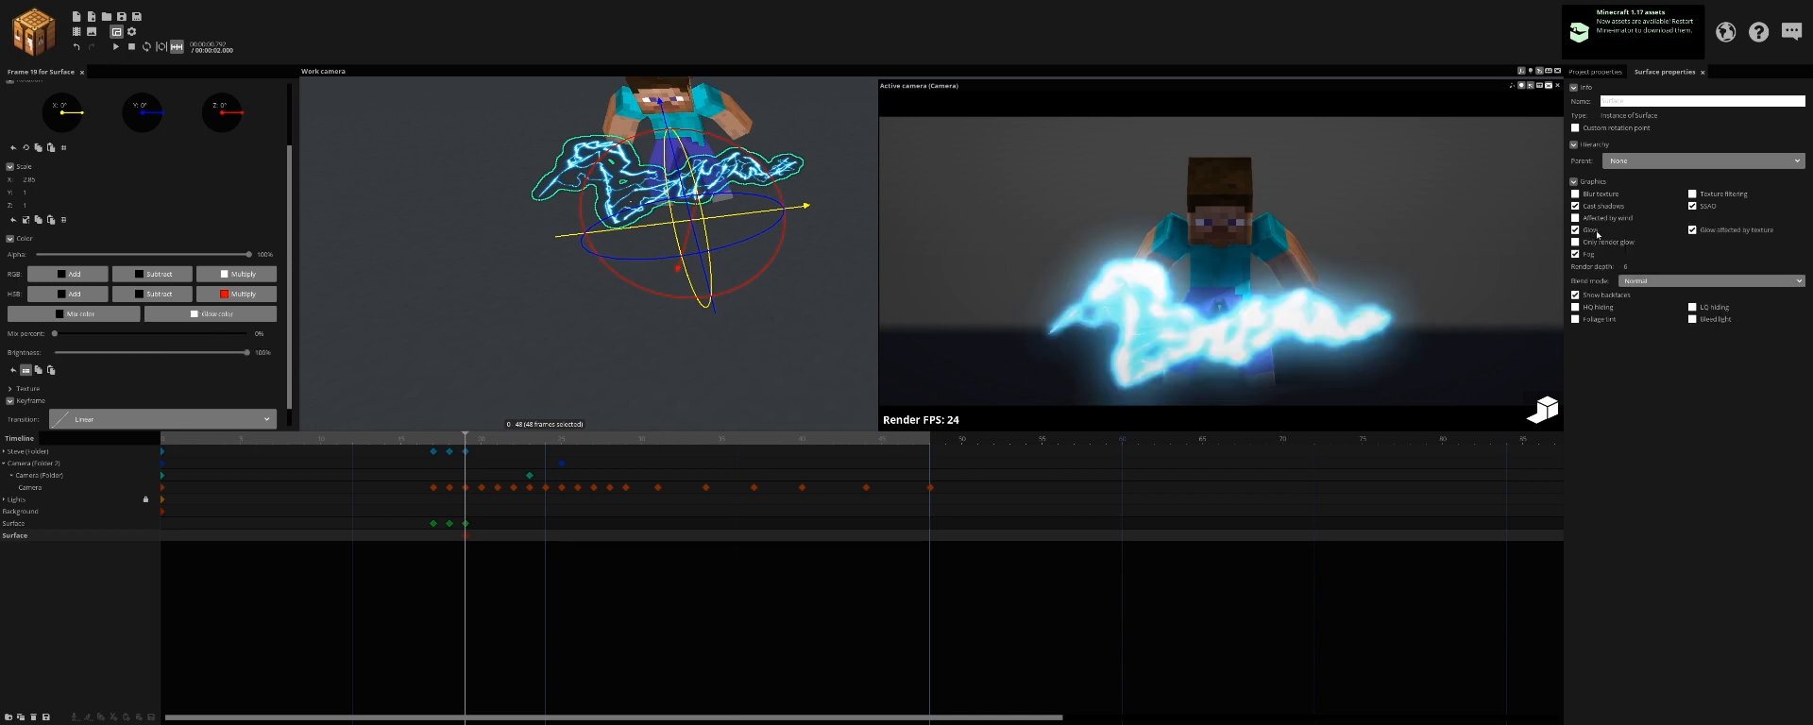
left_click(217, 314)
left_click(894, 305)
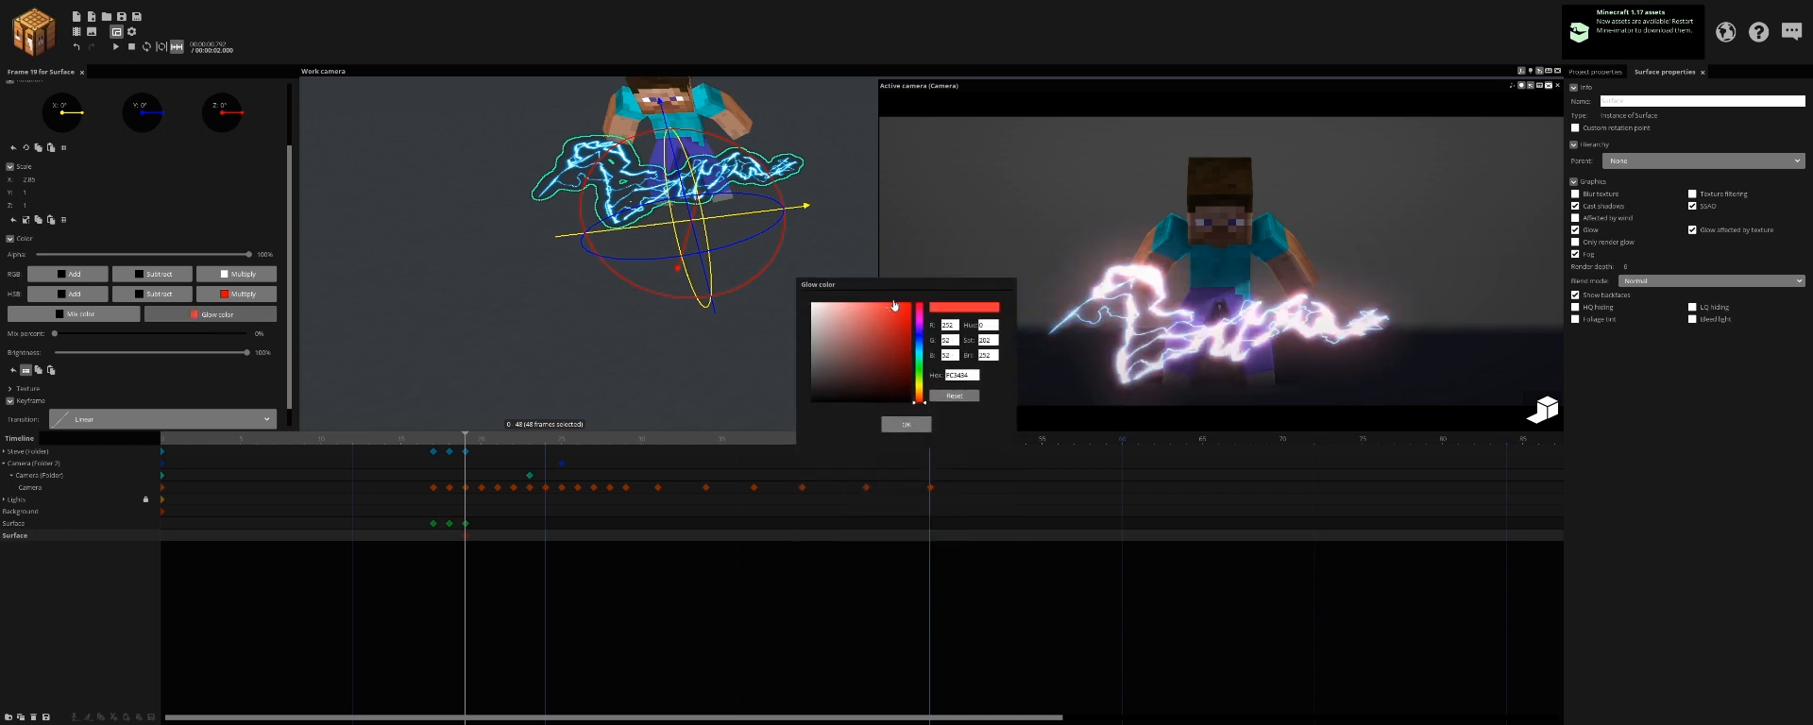
left_click(921, 342)
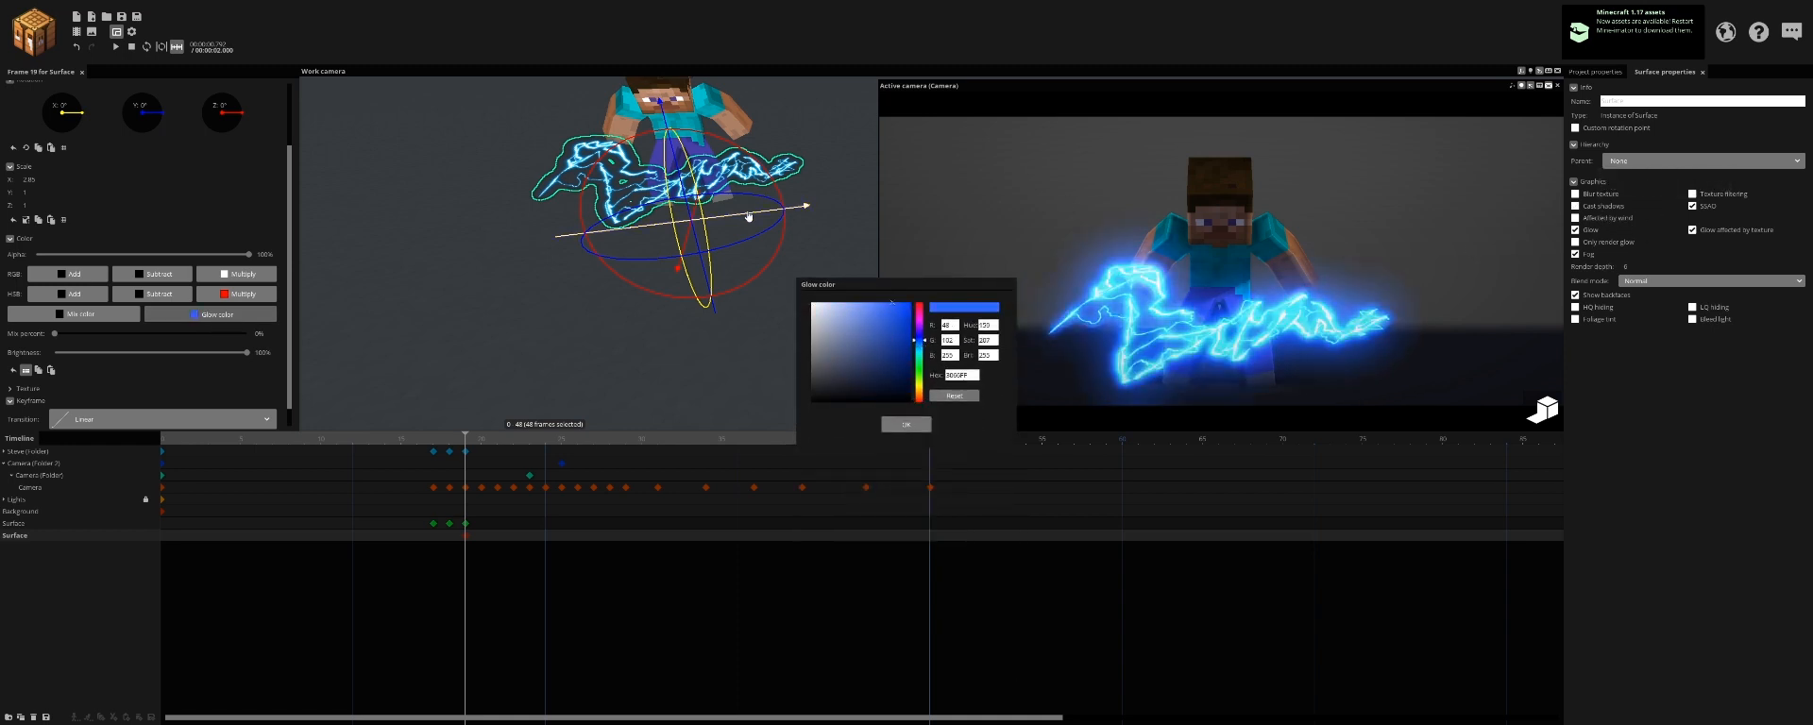
left_click_drag(746, 213, 637, 226)
left_click(907, 424)
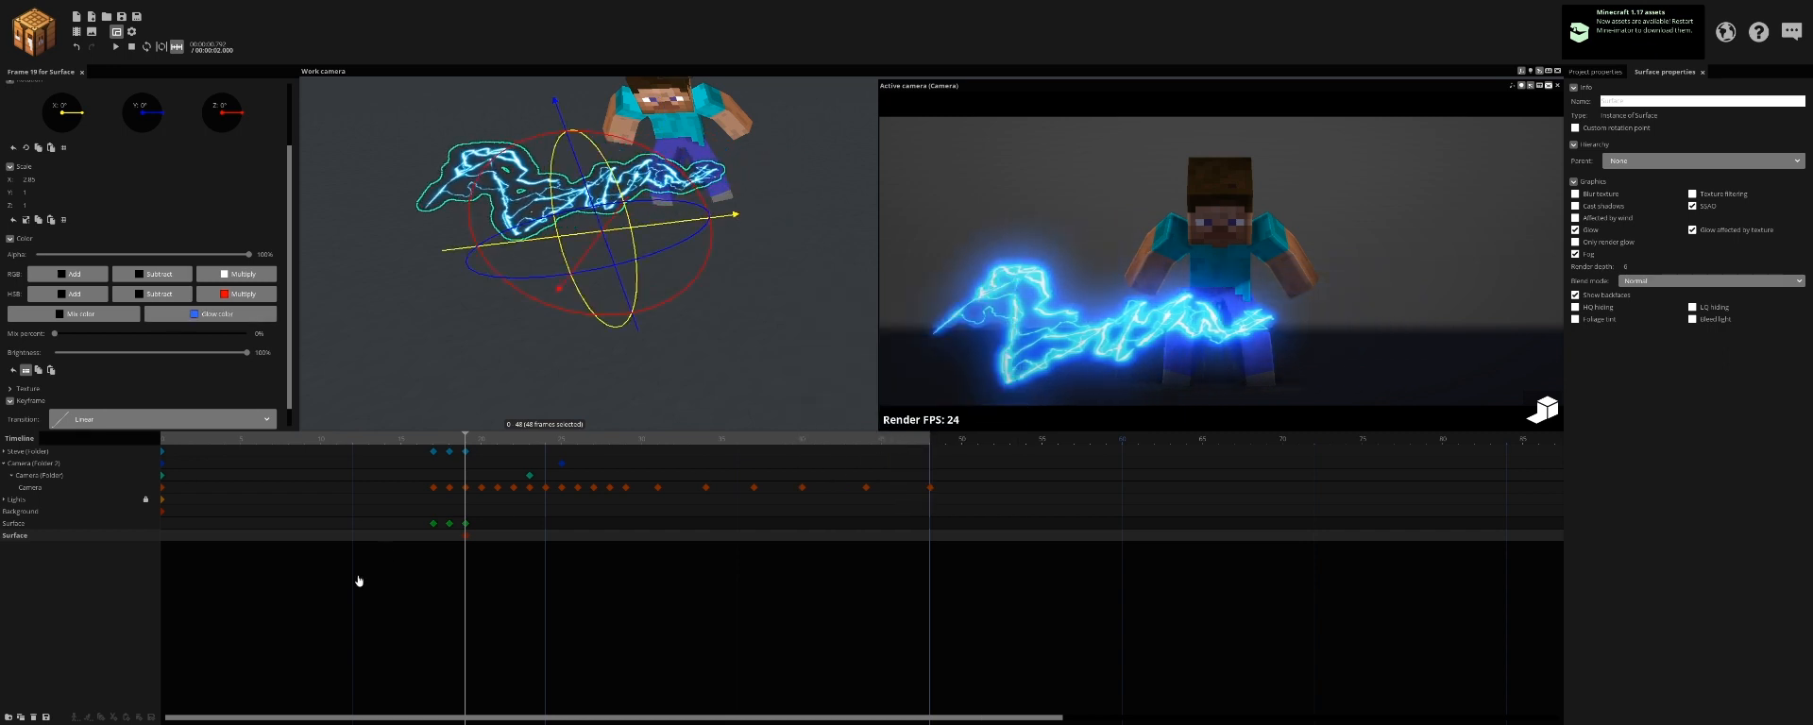
Step: Add a frame 18 keyframe that hides the second surface, and return to its frame 19 keyframe
left_click(446, 542)
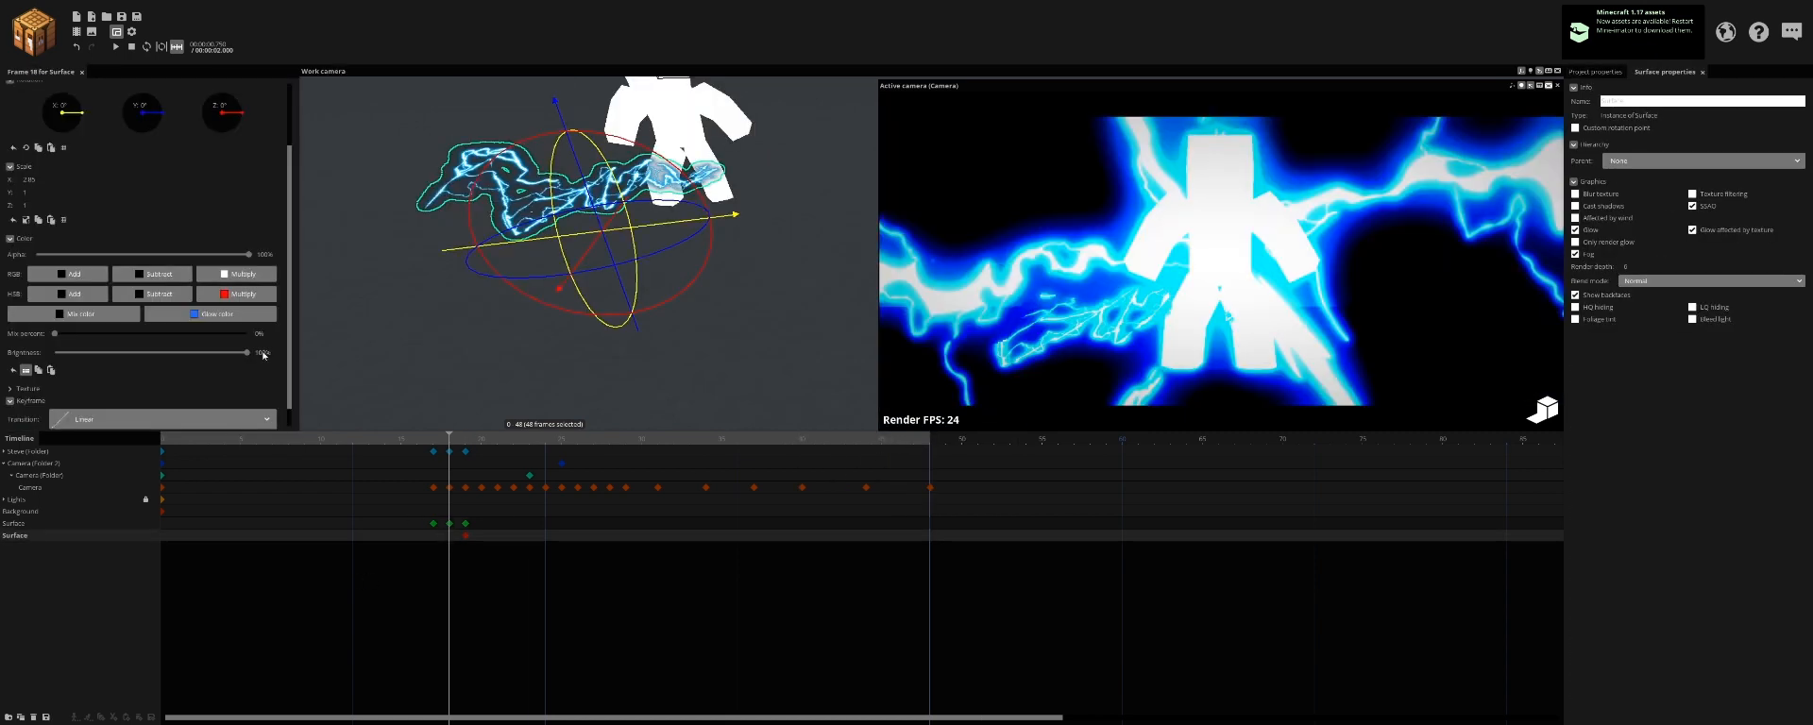
scroll(289, 374, "down", 1)
left_click(471, 539)
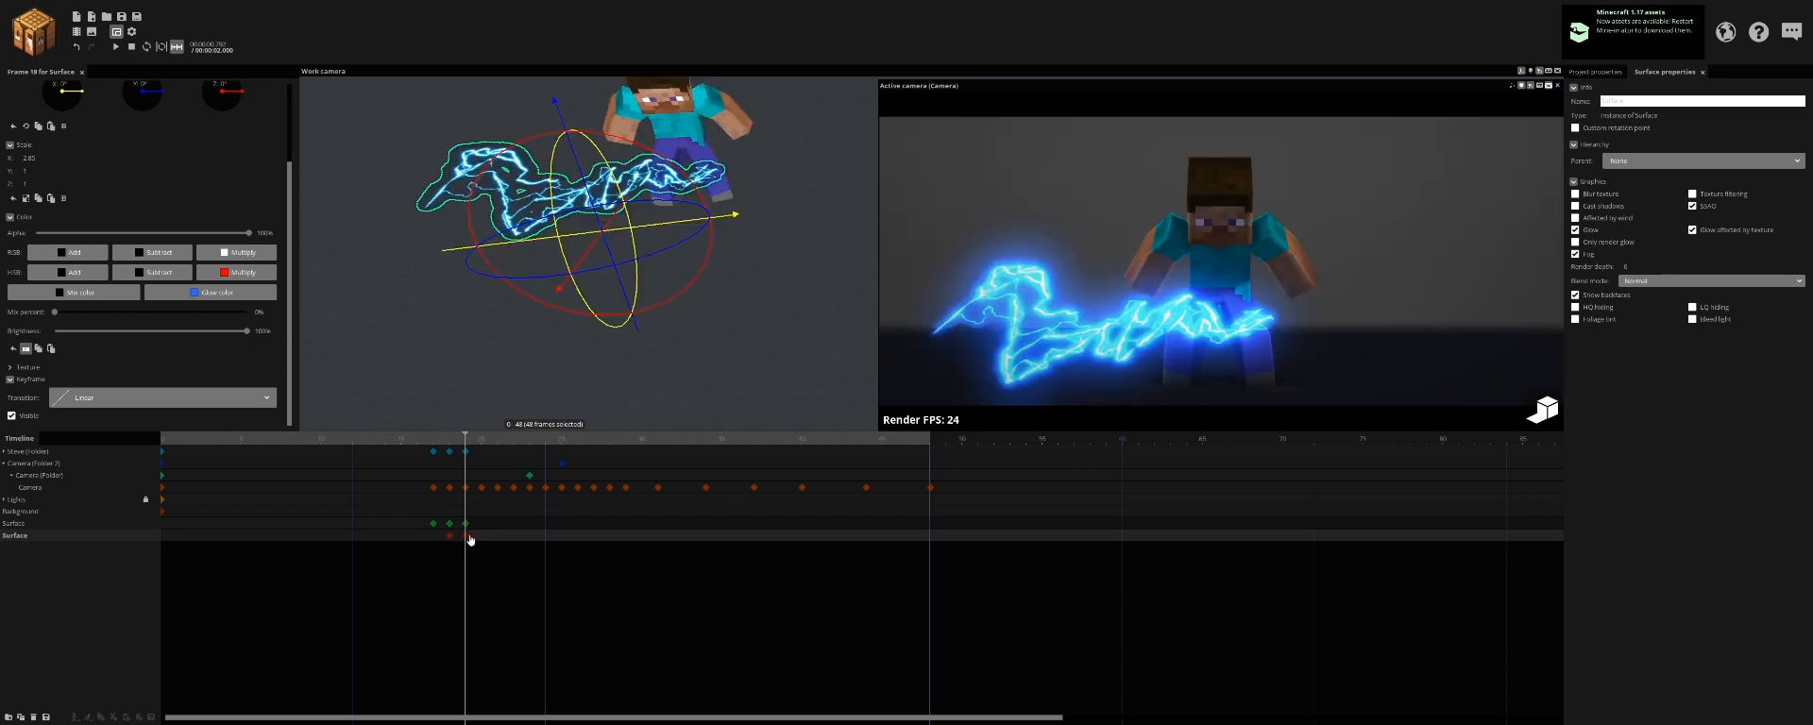
Step: Tilt the second surface about 18° around Z, and set a custom rotation point at its end near Steve's feet
left_click_drag(668, 385, 711, 374)
left_click_drag(732, 193, 752, 226)
left_click(1612, 130)
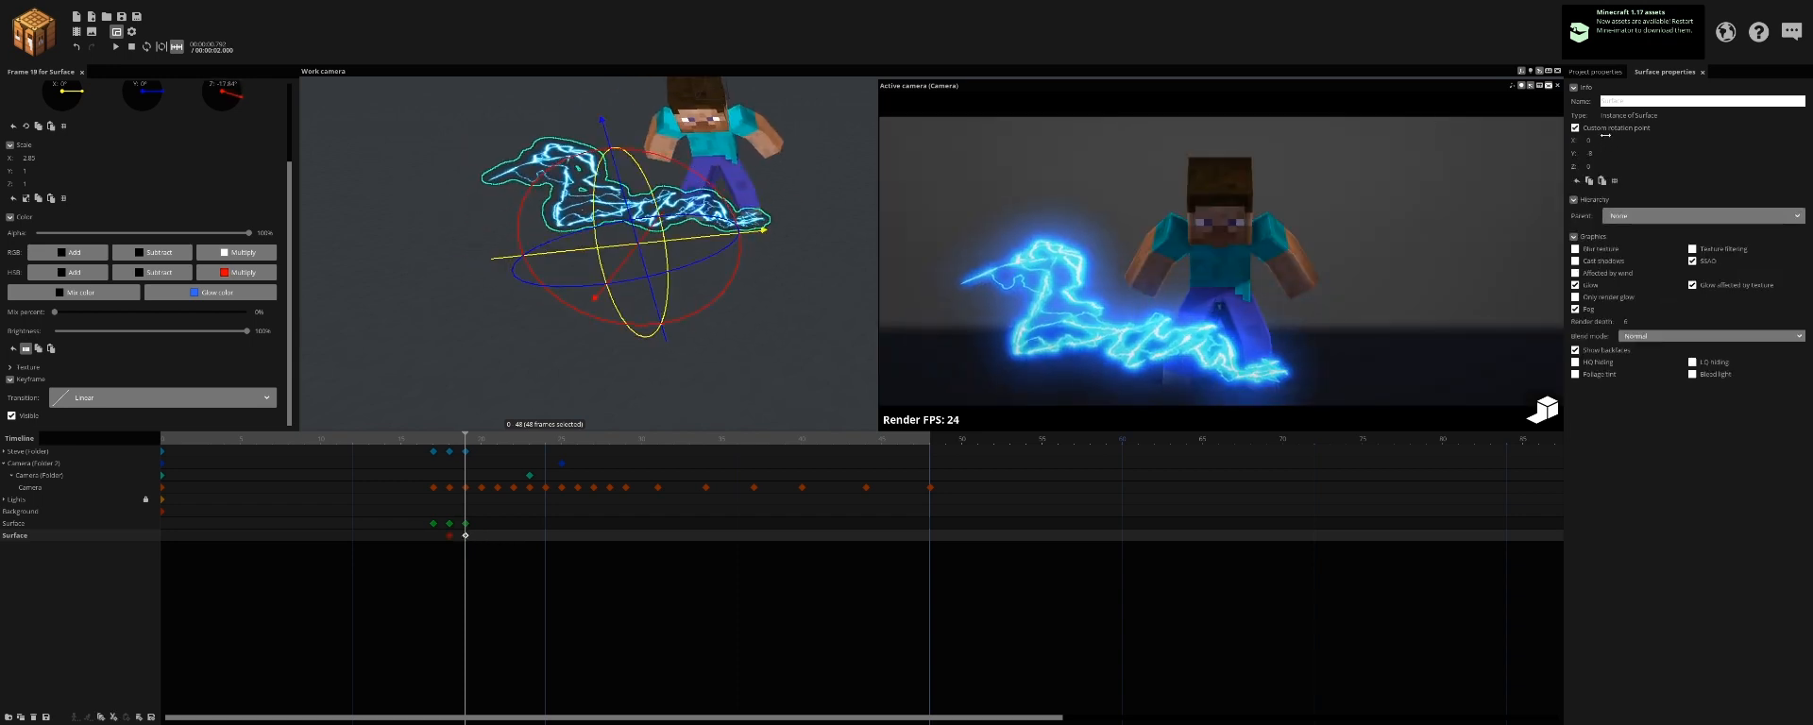
left_click_drag(1606, 135, 1590, 161)
left_click_drag(711, 238, 784, 229)
Step: Add a frame 28 keyframe to the second surface and enlarge its X and Y scale there
left_click(545, 545)
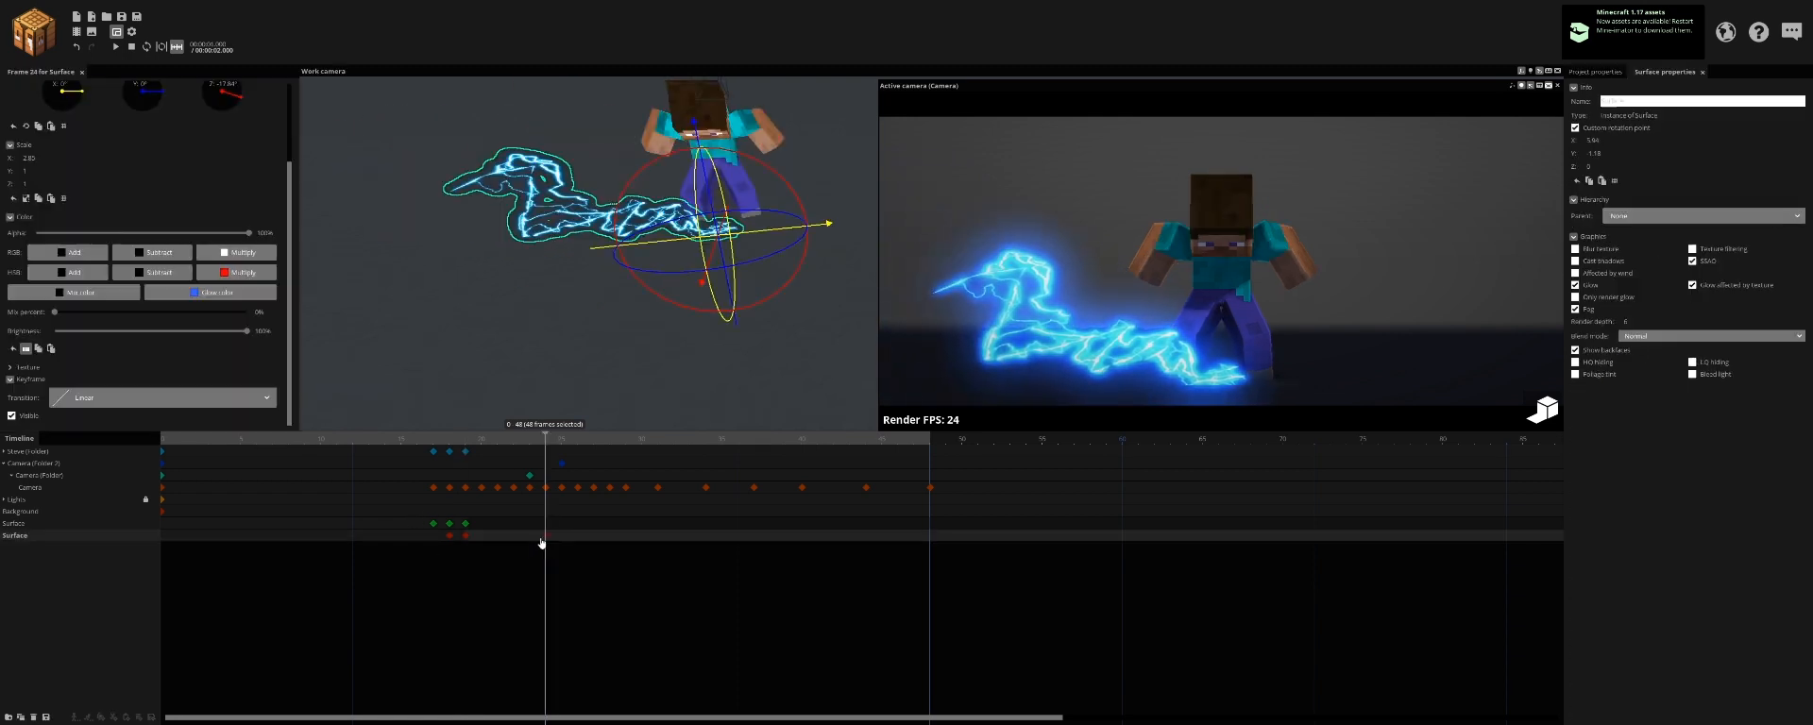
left_click_drag(545, 536, 610, 535)
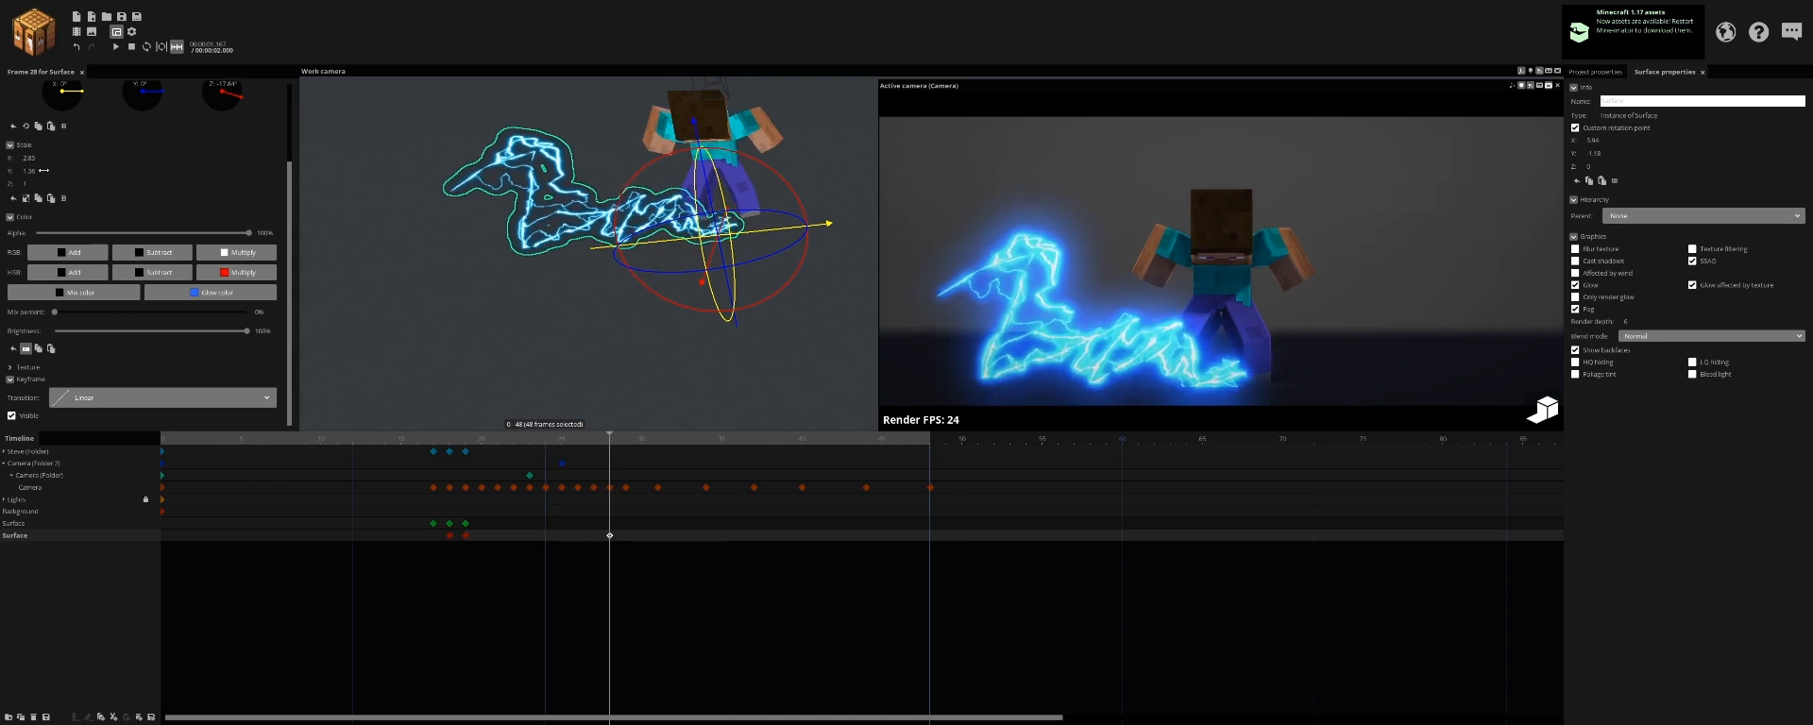
left_click_drag(26, 159, 42, 164)
Step: Group the second surface into a new folder, expand it, and add a folder keyframe at frame 19
left_click(38, 538)
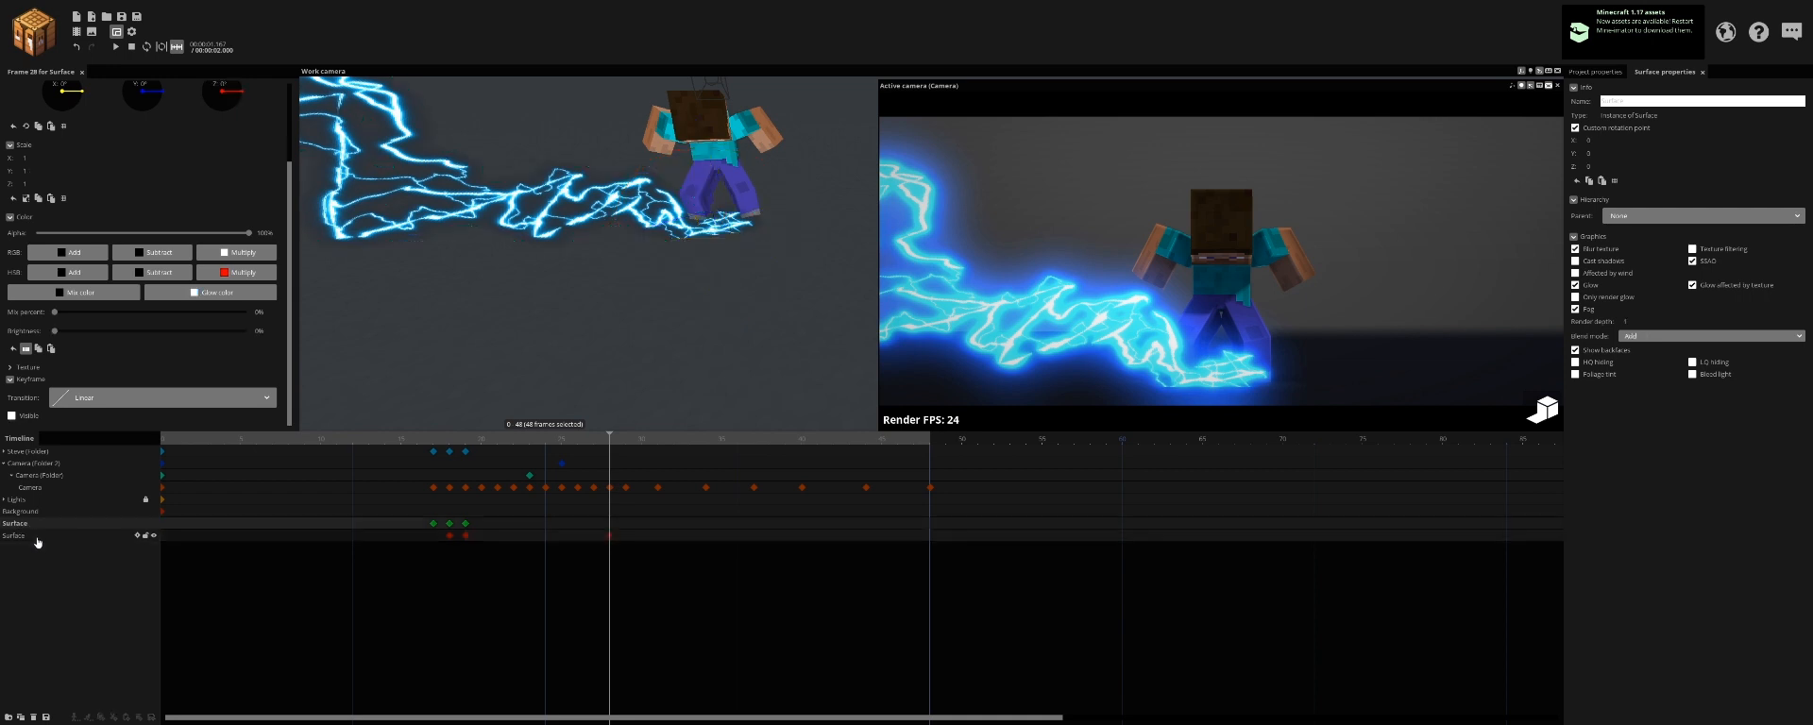
left_click(38, 537)
key("ctrl+f")
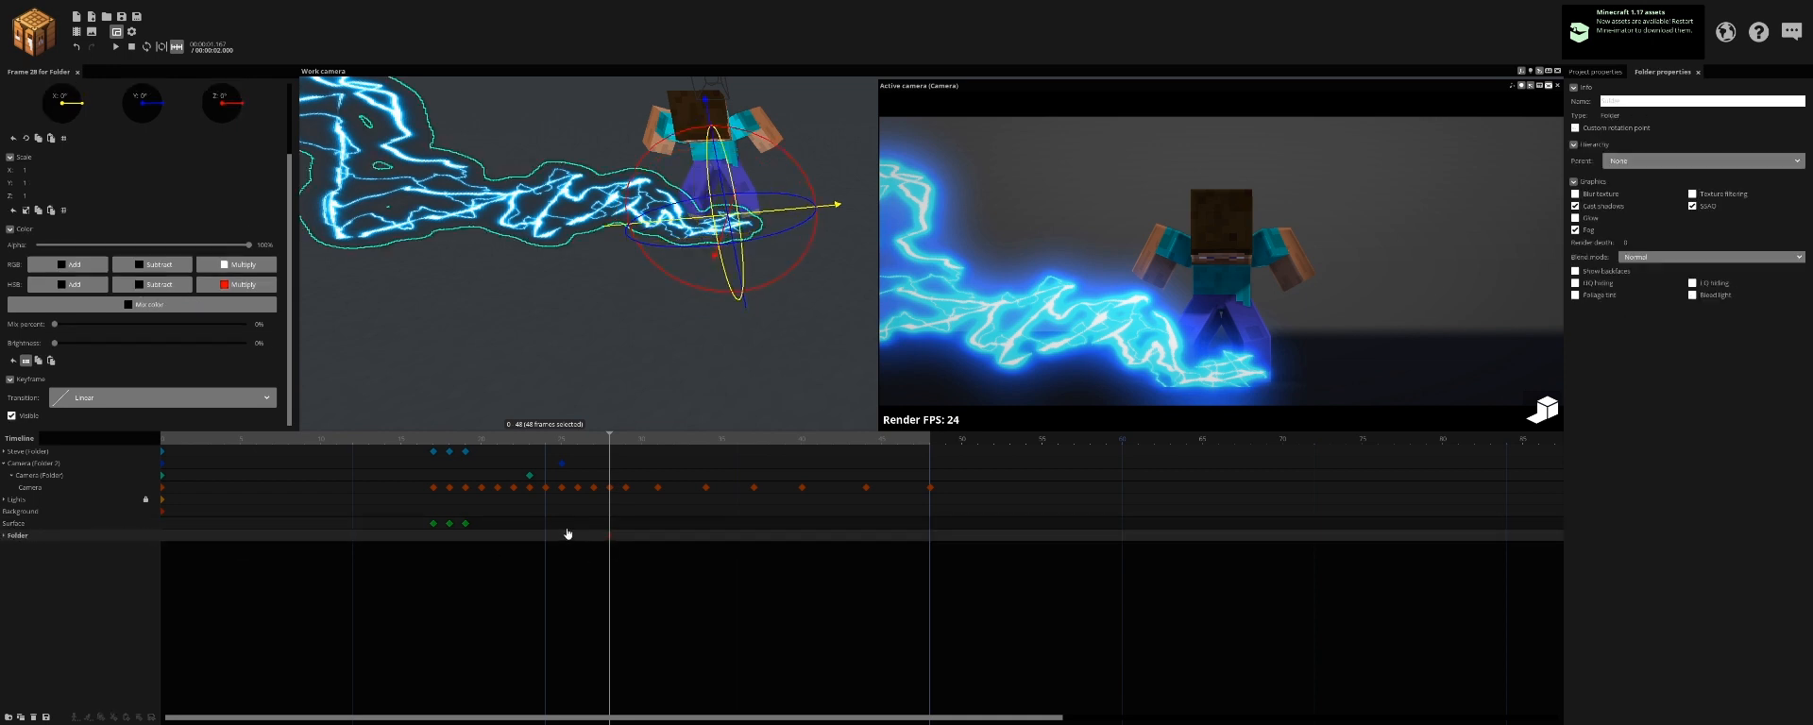
left_click(4, 536)
left_click(463, 546)
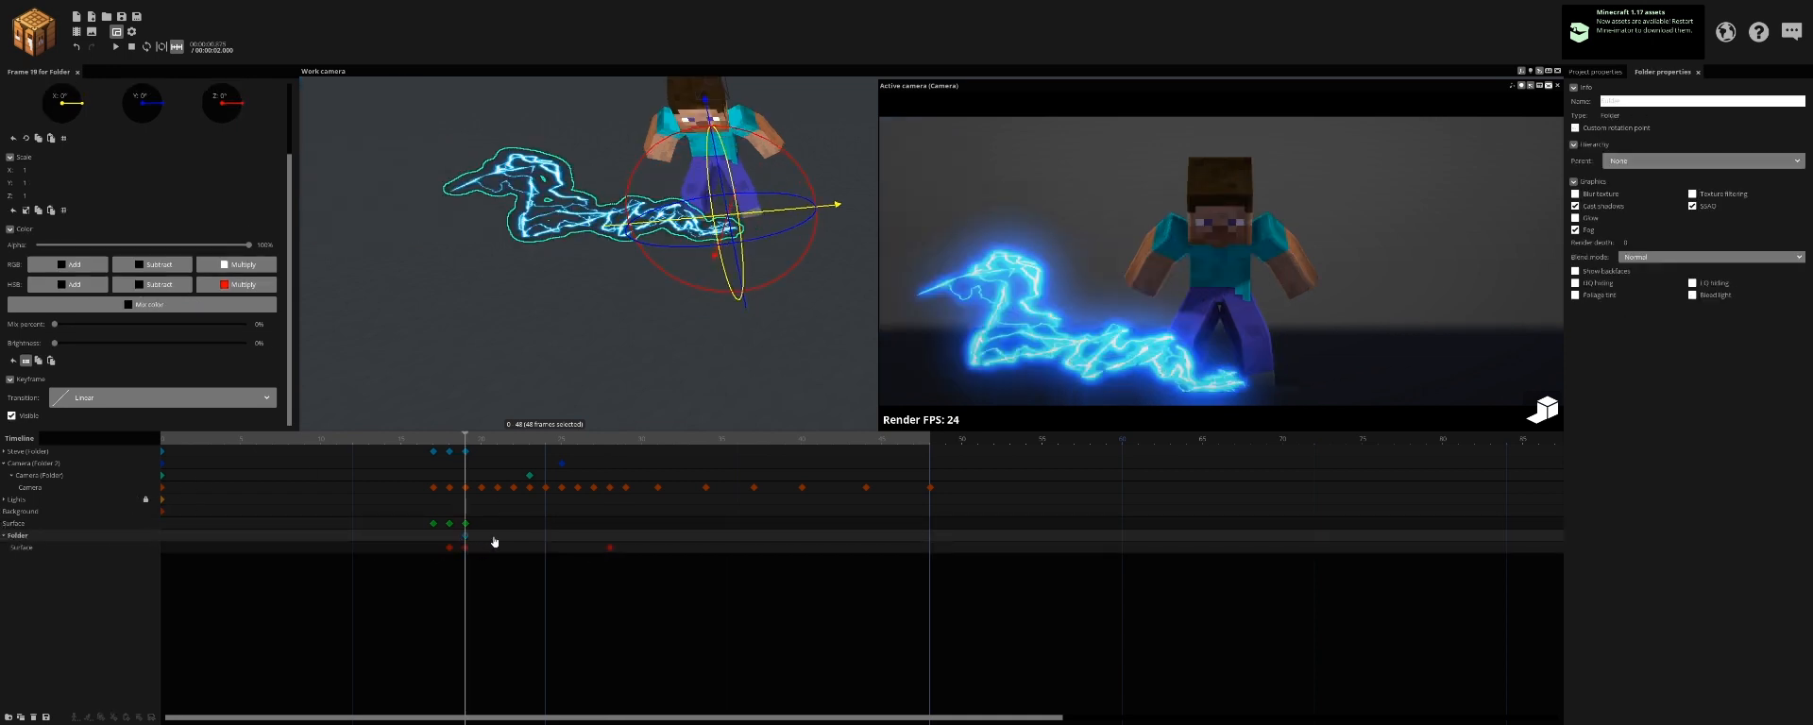
Step: Make the folder flicker with visibility keyframes: hidden at frame 21, visible at 23, hidden at 24, and visible at 26
left_click(495, 541)
left_click(21, 416)
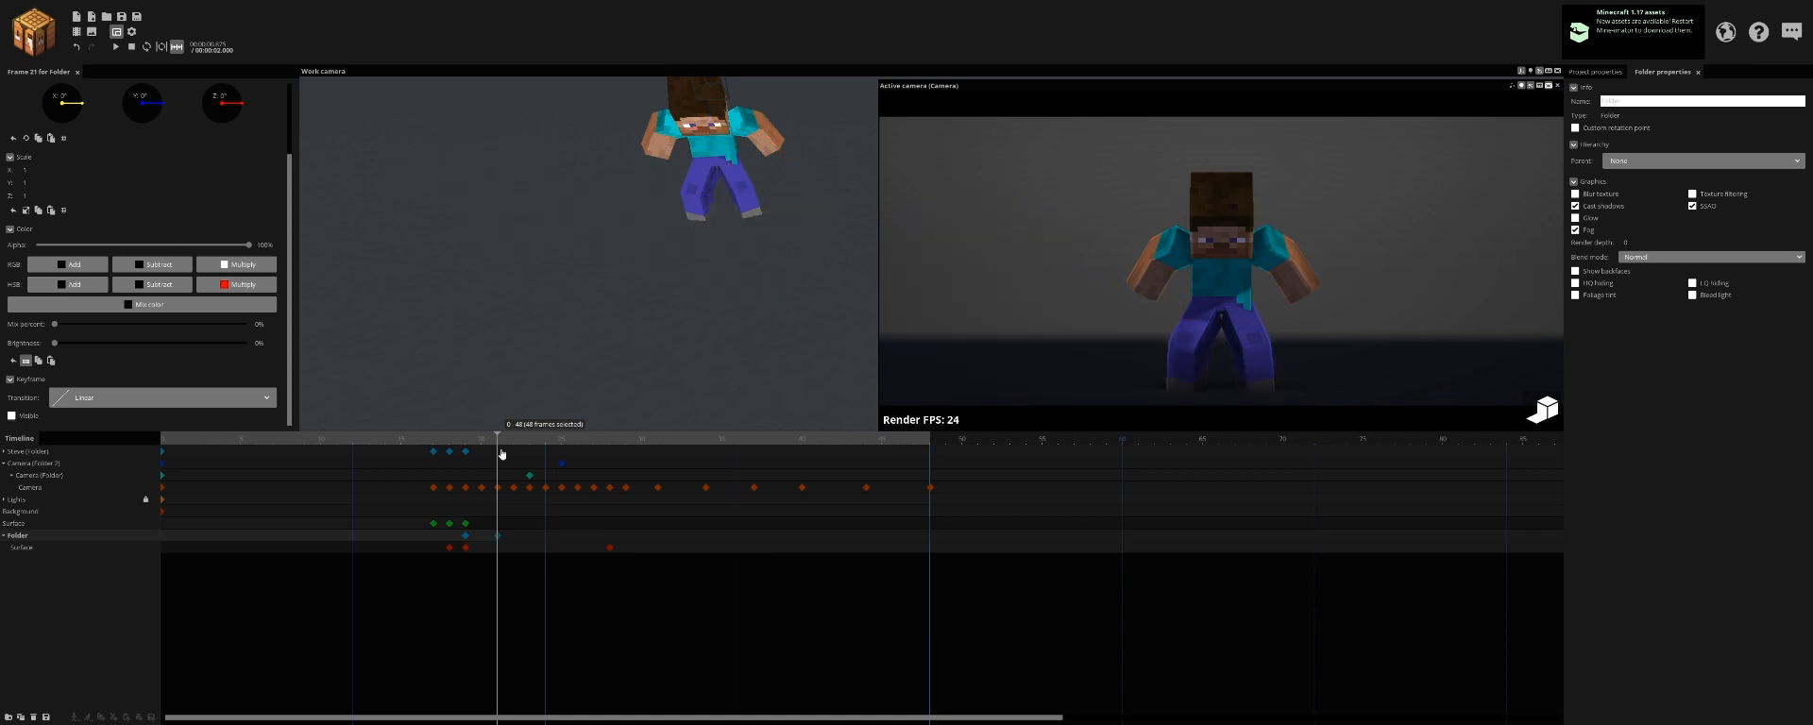
left_click(529, 440)
left_click(22, 417)
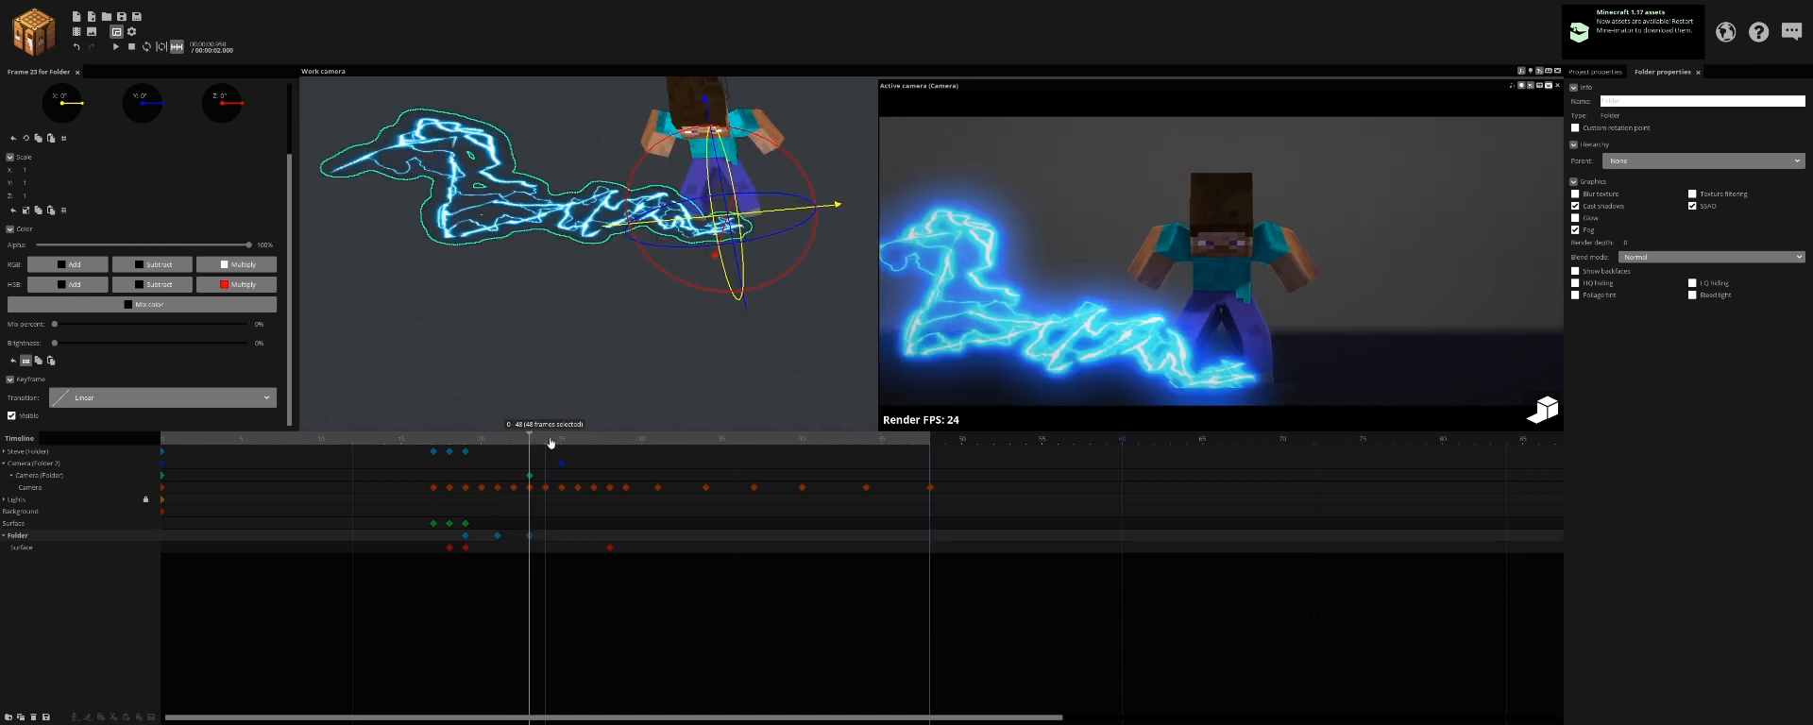
key("Right")
left_click(12, 415)
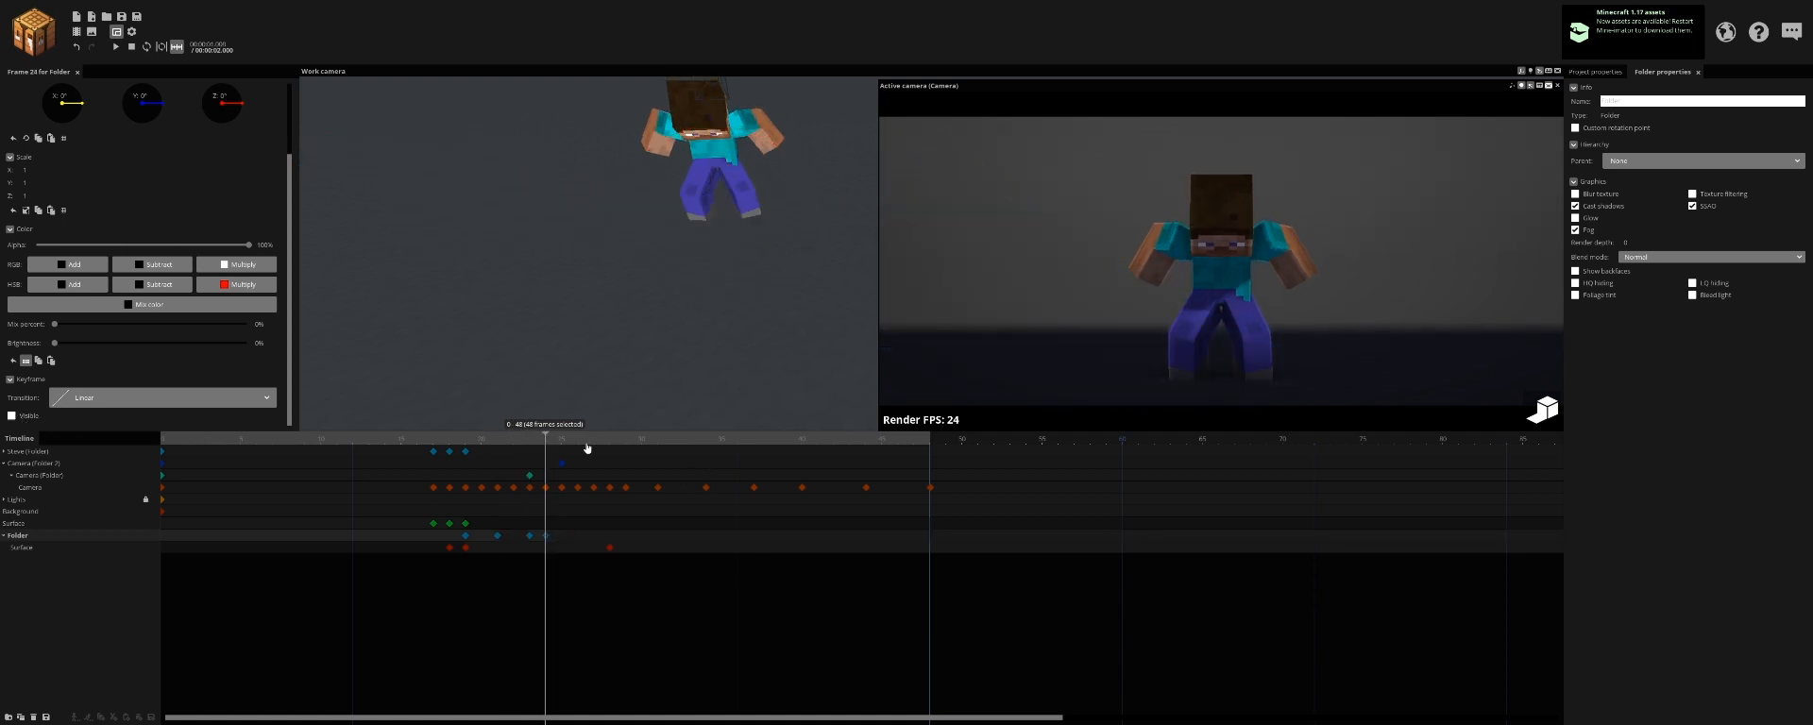
left_click(578, 444)
left_click(35, 416)
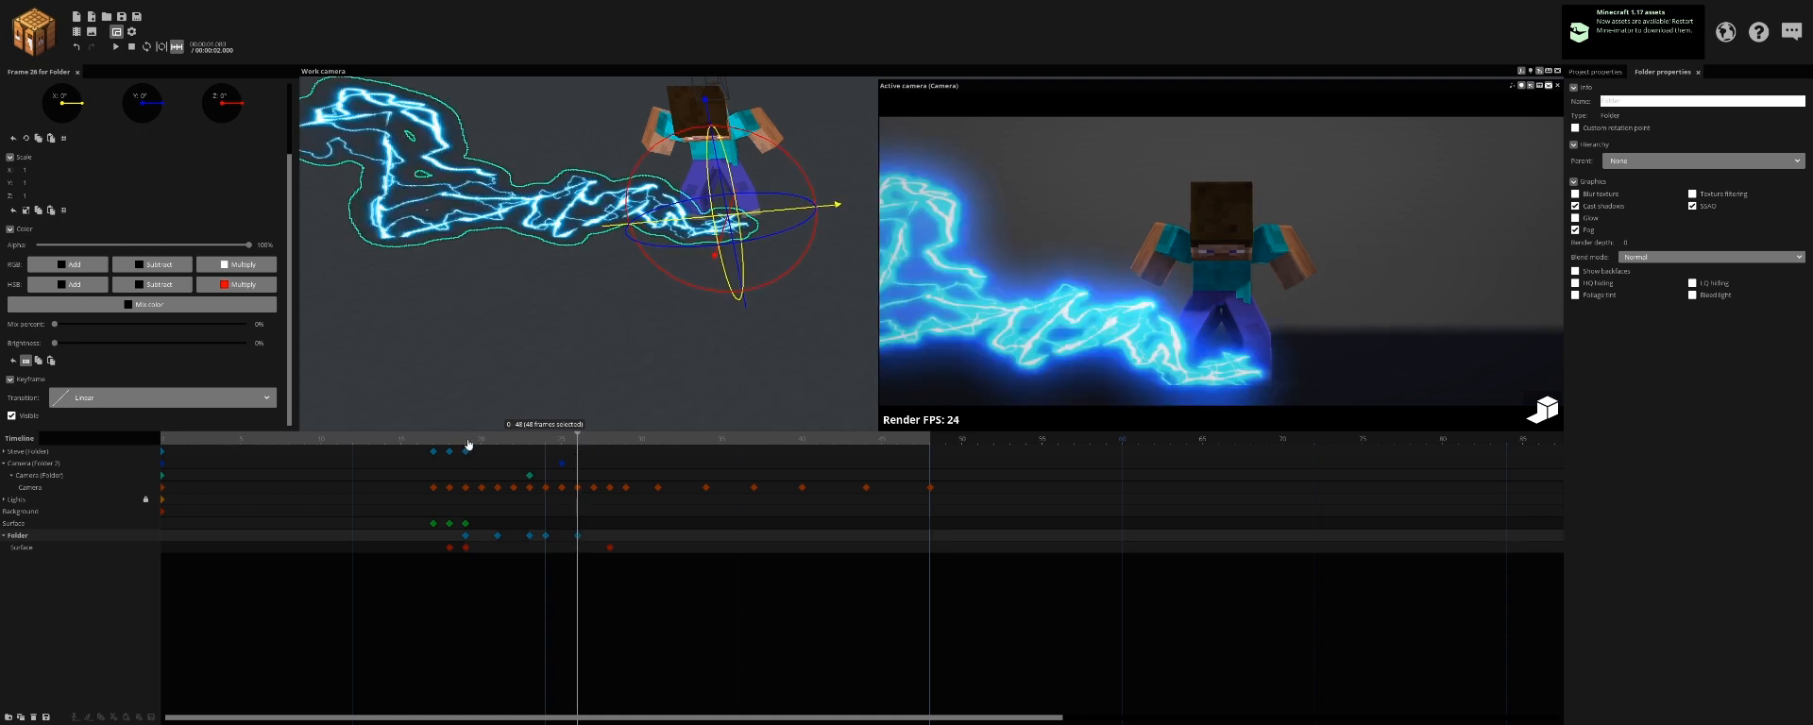
Step: Set the transition of the second surface's frame 19 keyframe to quadratic ease out
left_click(469, 444)
right_click(465, 547)
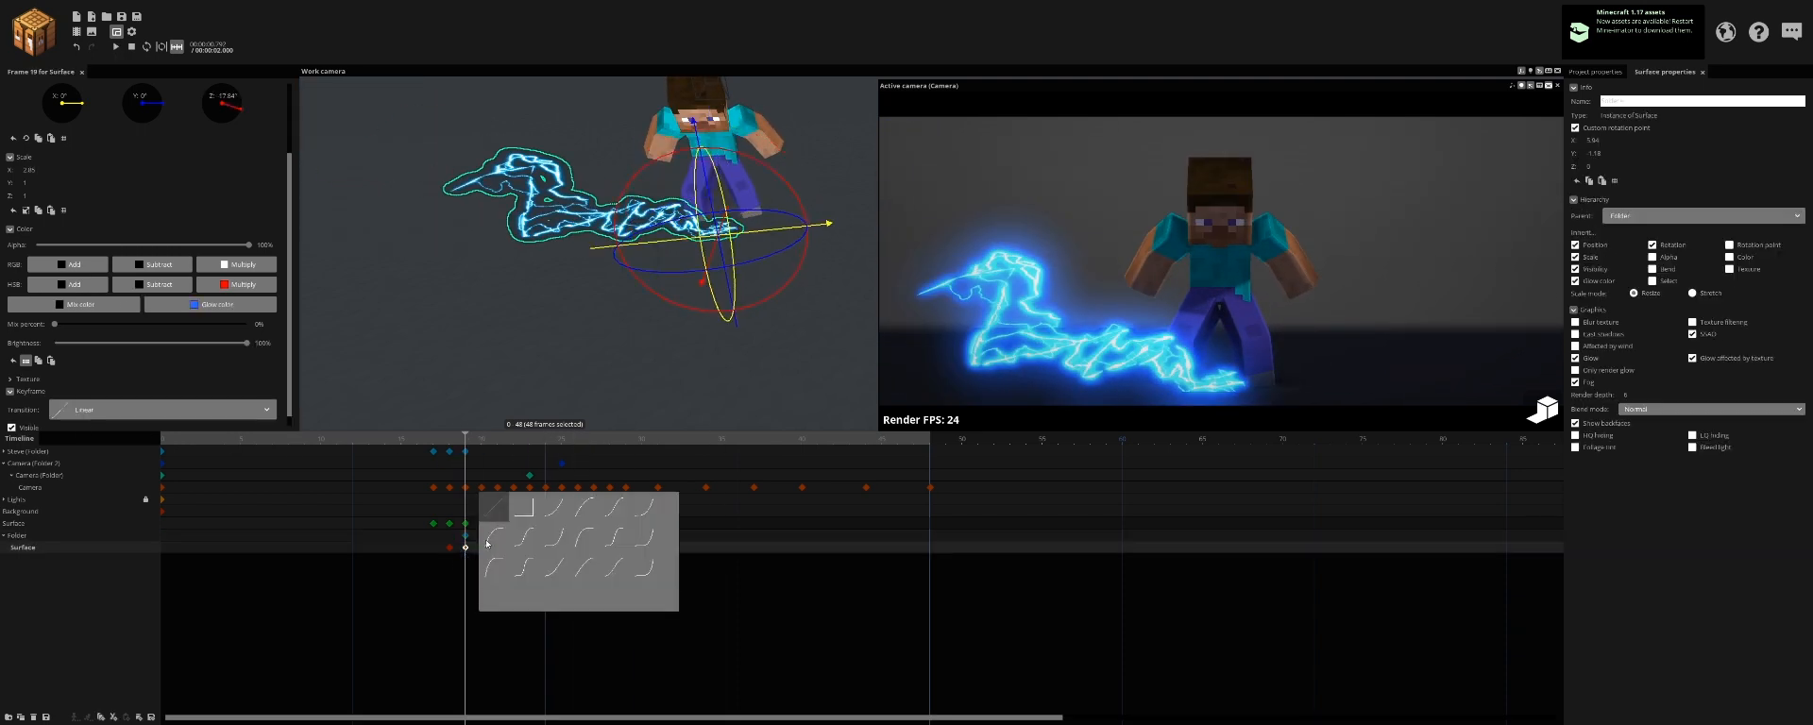
left_click(583, 508)
Step: Add a frame 27 keyframe that hides the folder, and play the animation from frame 19
left_click(578, 536)
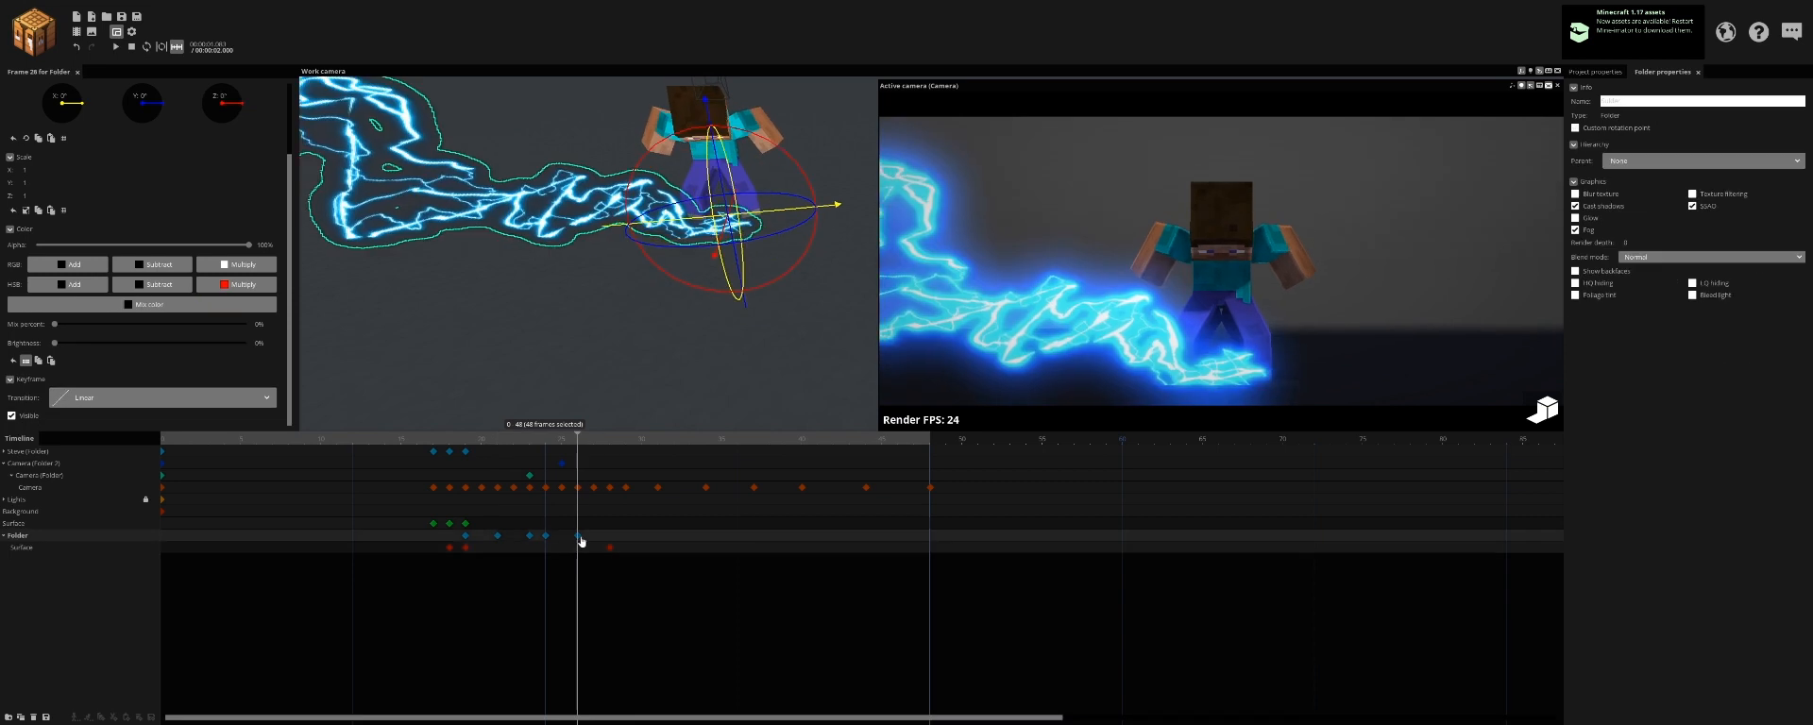
left_click(593, 537)
left_click(22, 415)
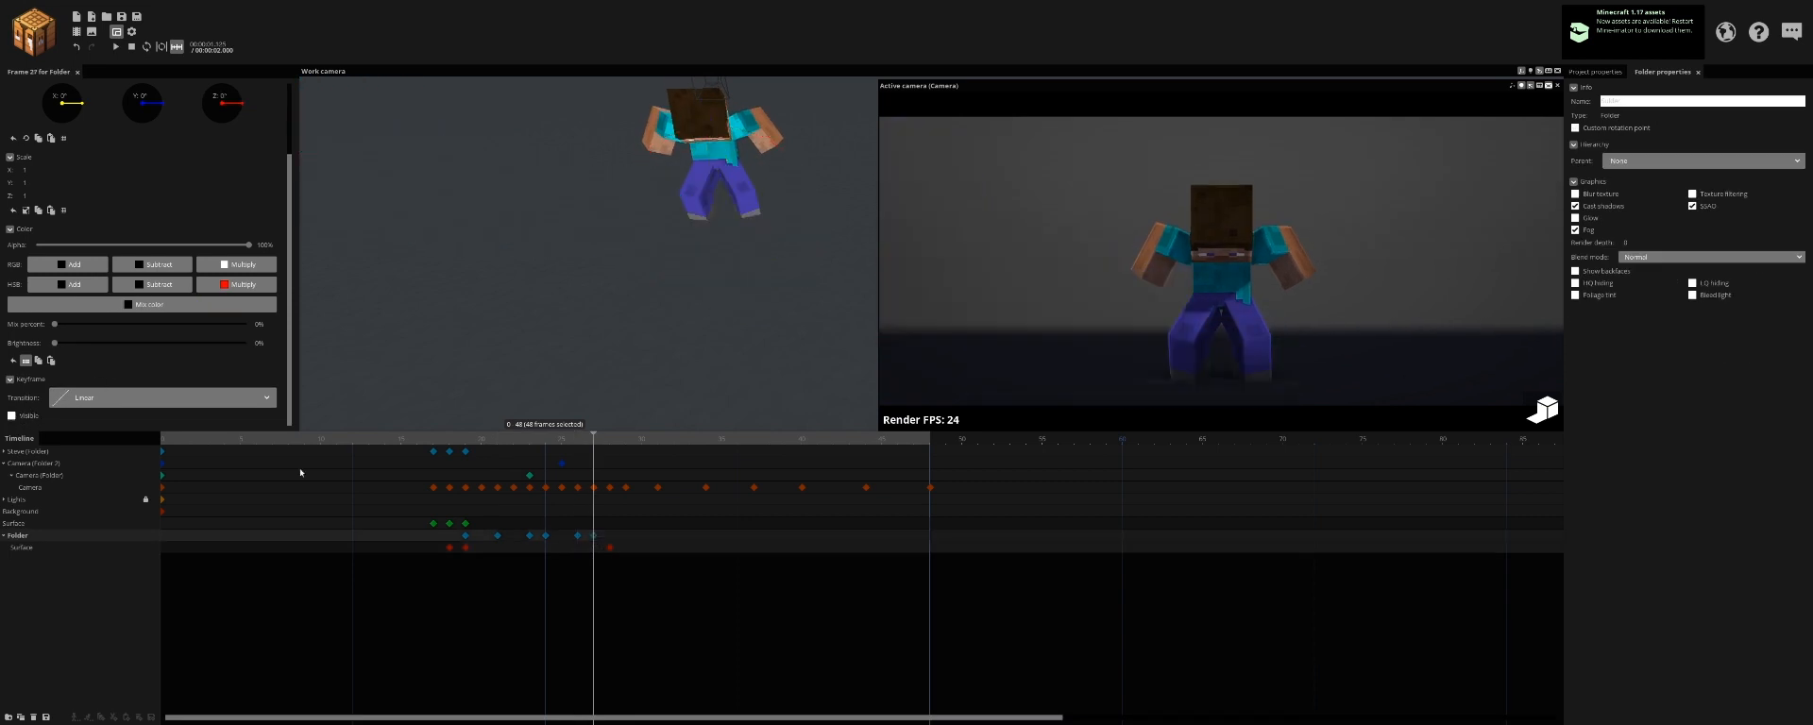
left_click(466, 444)
key("space")
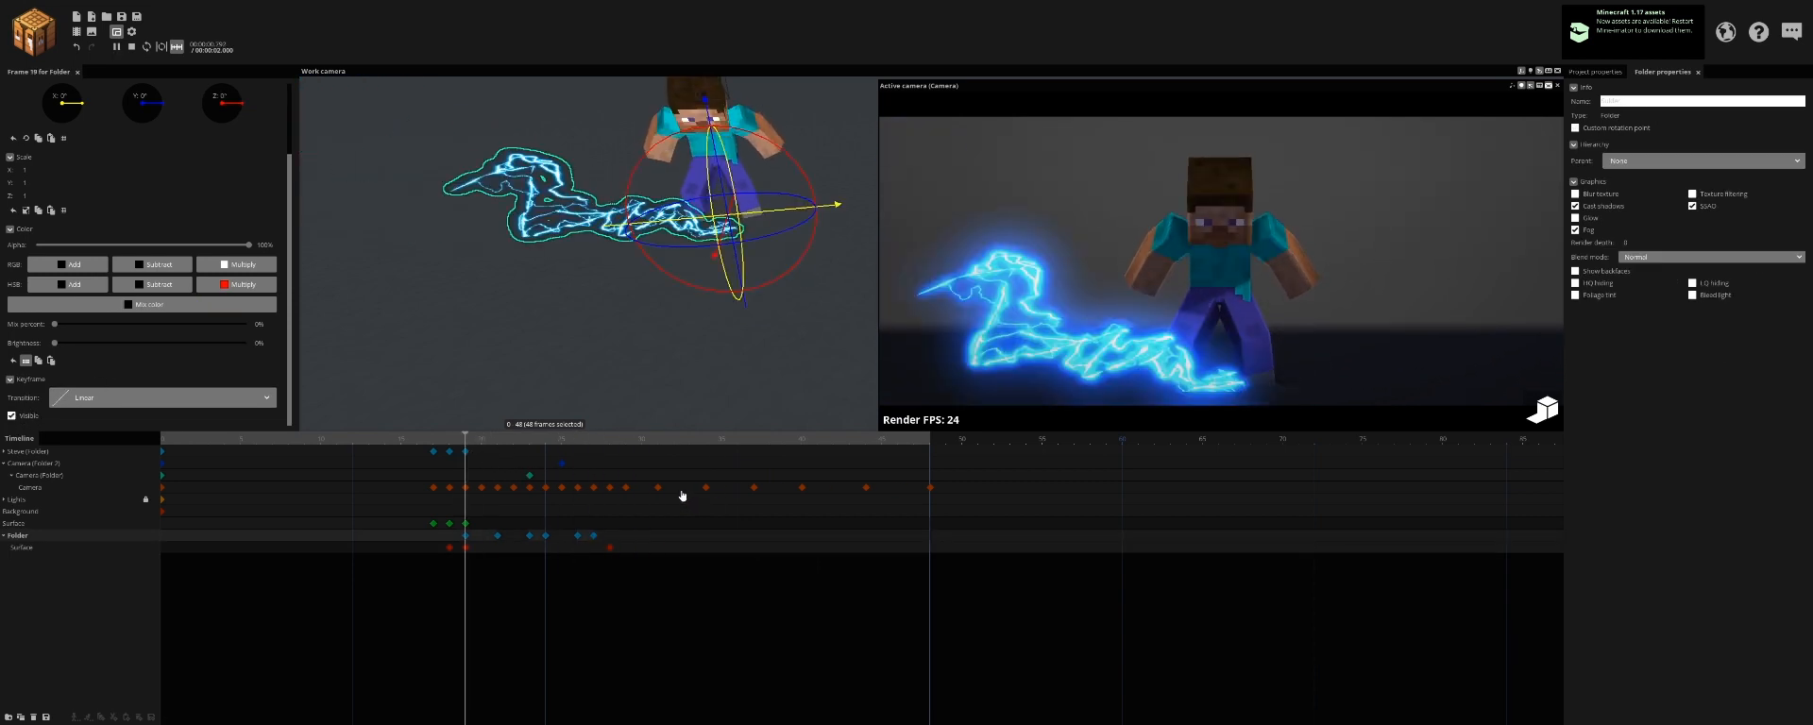
key("space")
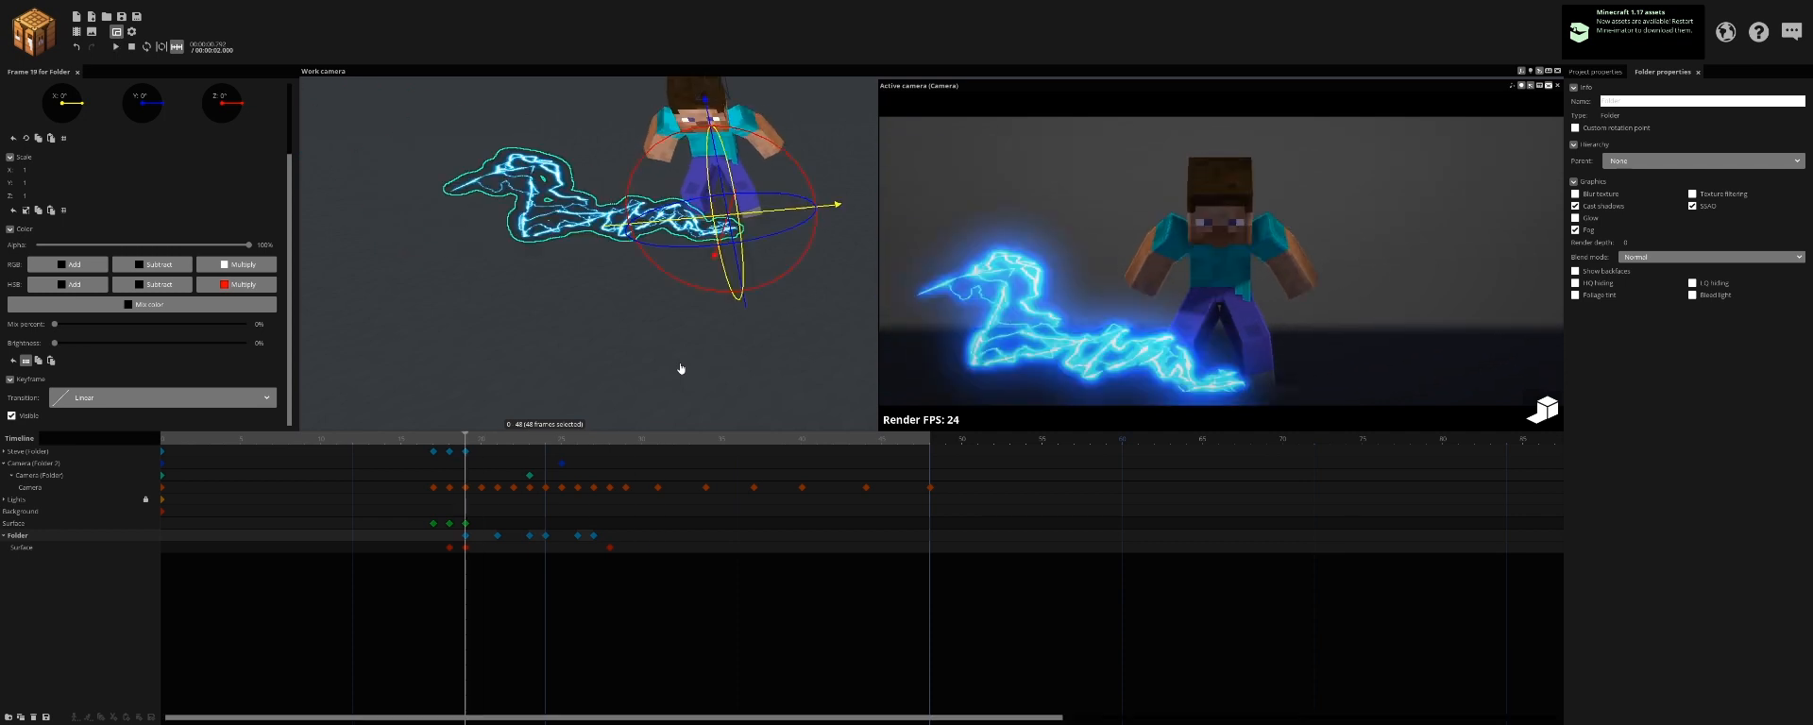
key("space")
key("space")
Step: Make the second surface affected by wind, set the project's wind speed to 100%, and preview the motion
left_click(22, 548)
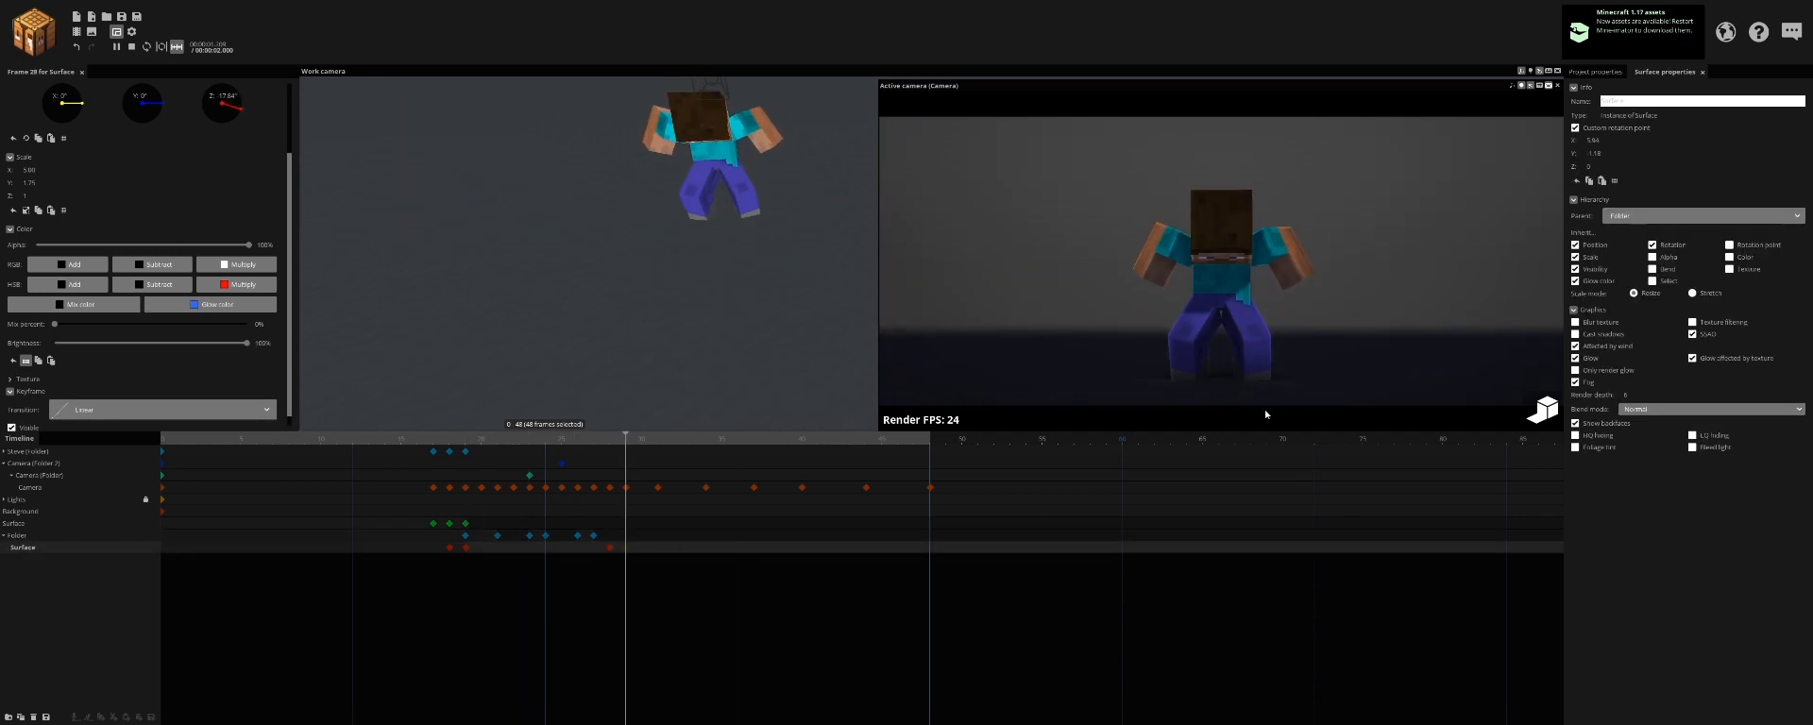
left_click(1596, 74)
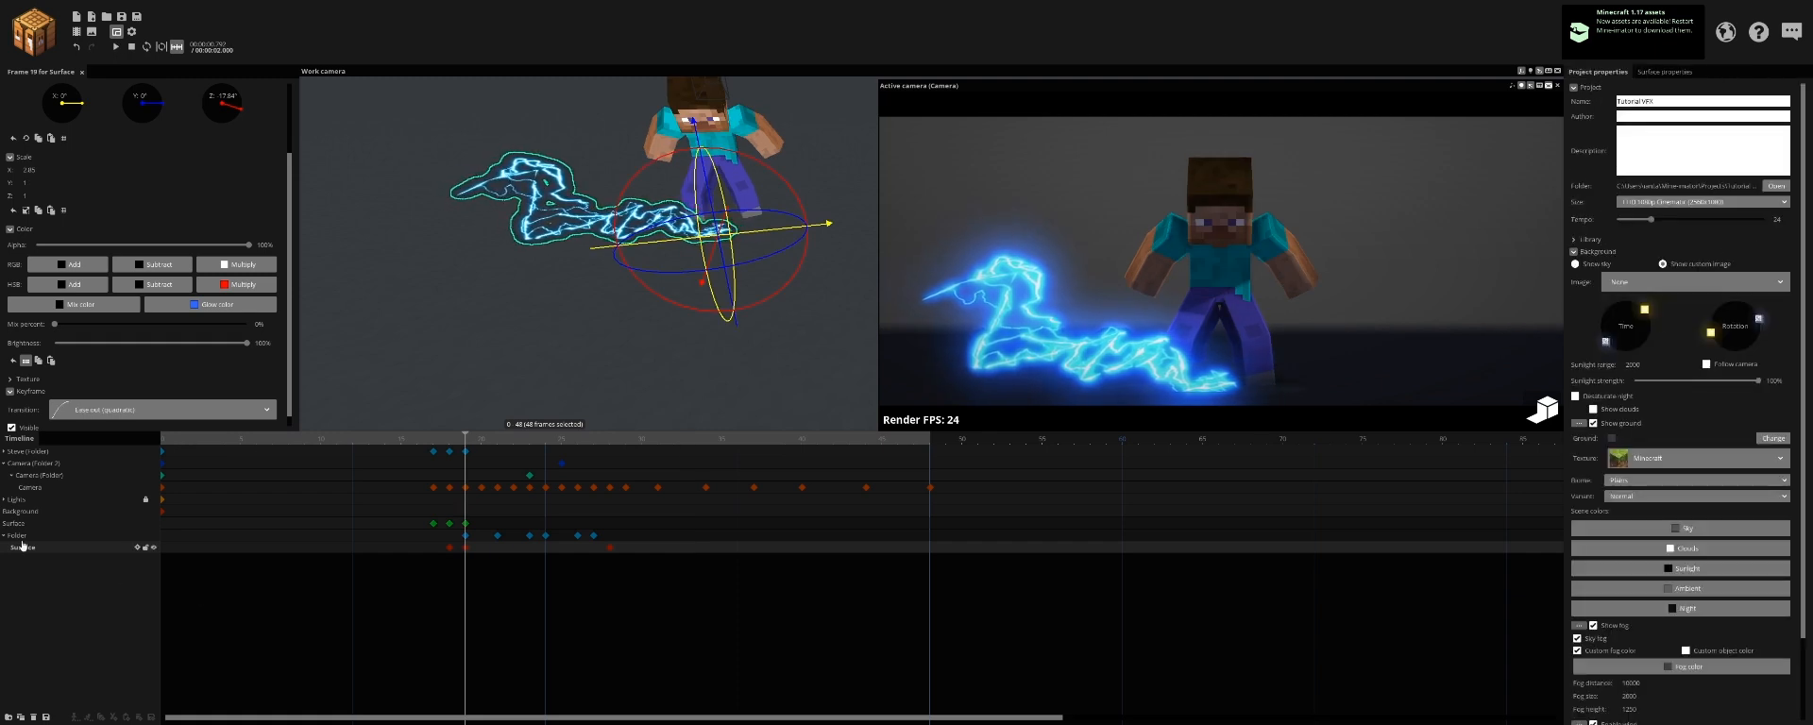
left_click(37, 514)
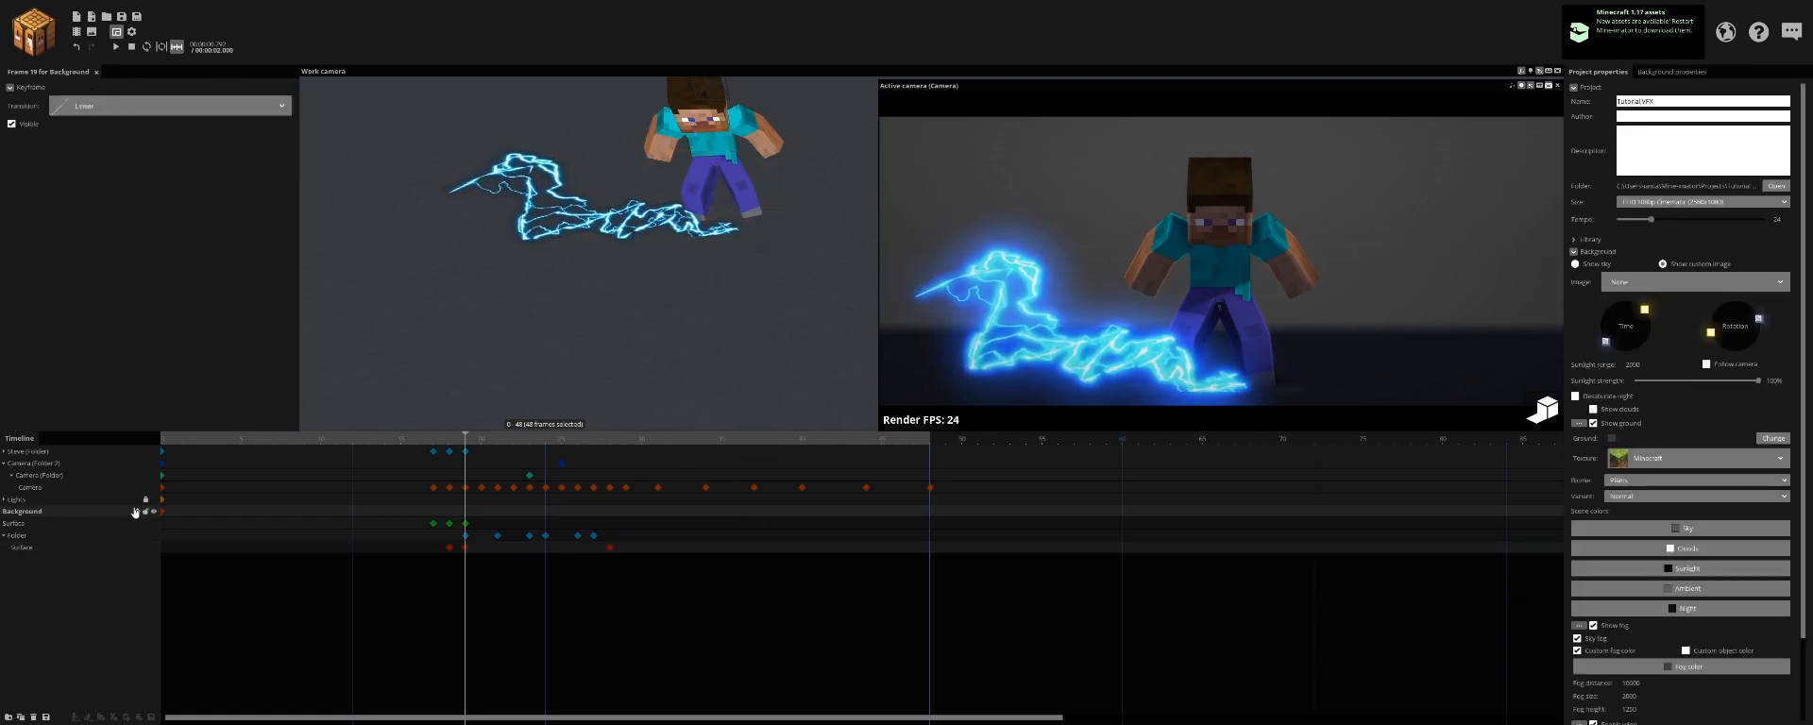
scroll(1725, 666, "down", 2)
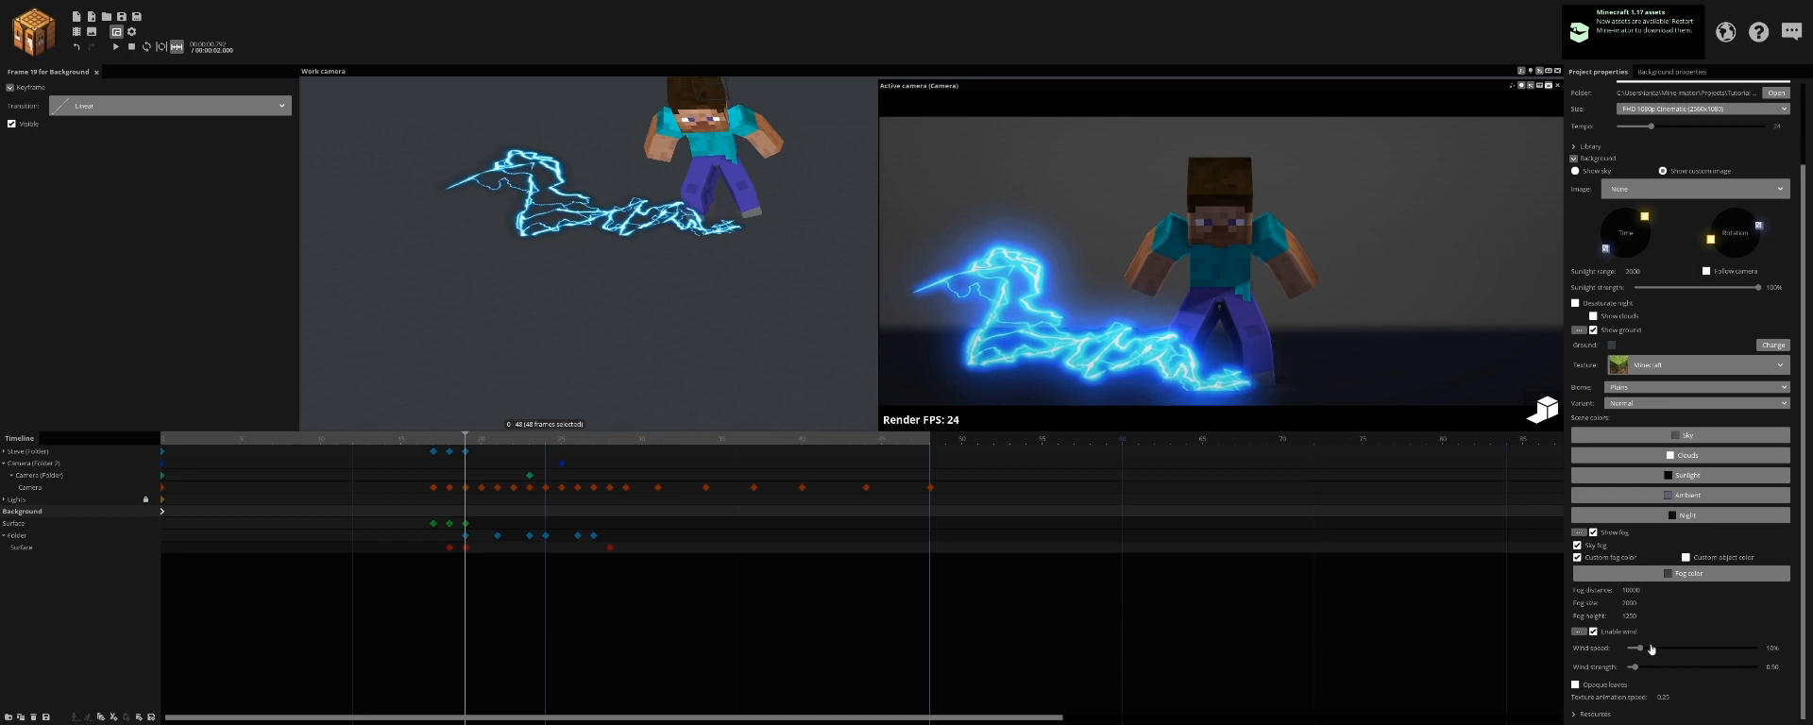
key("space")
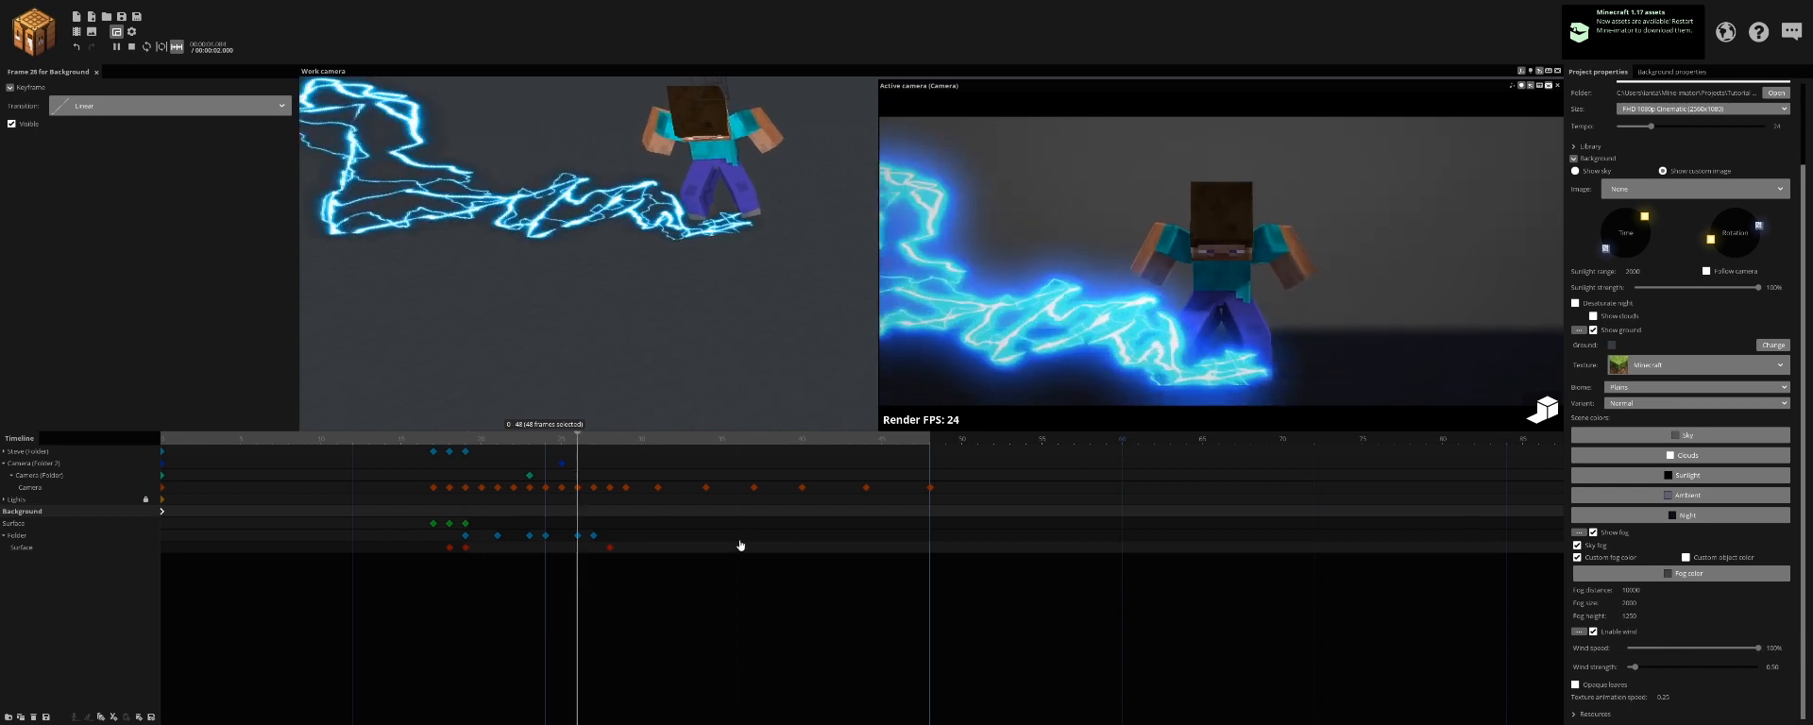
key("space")
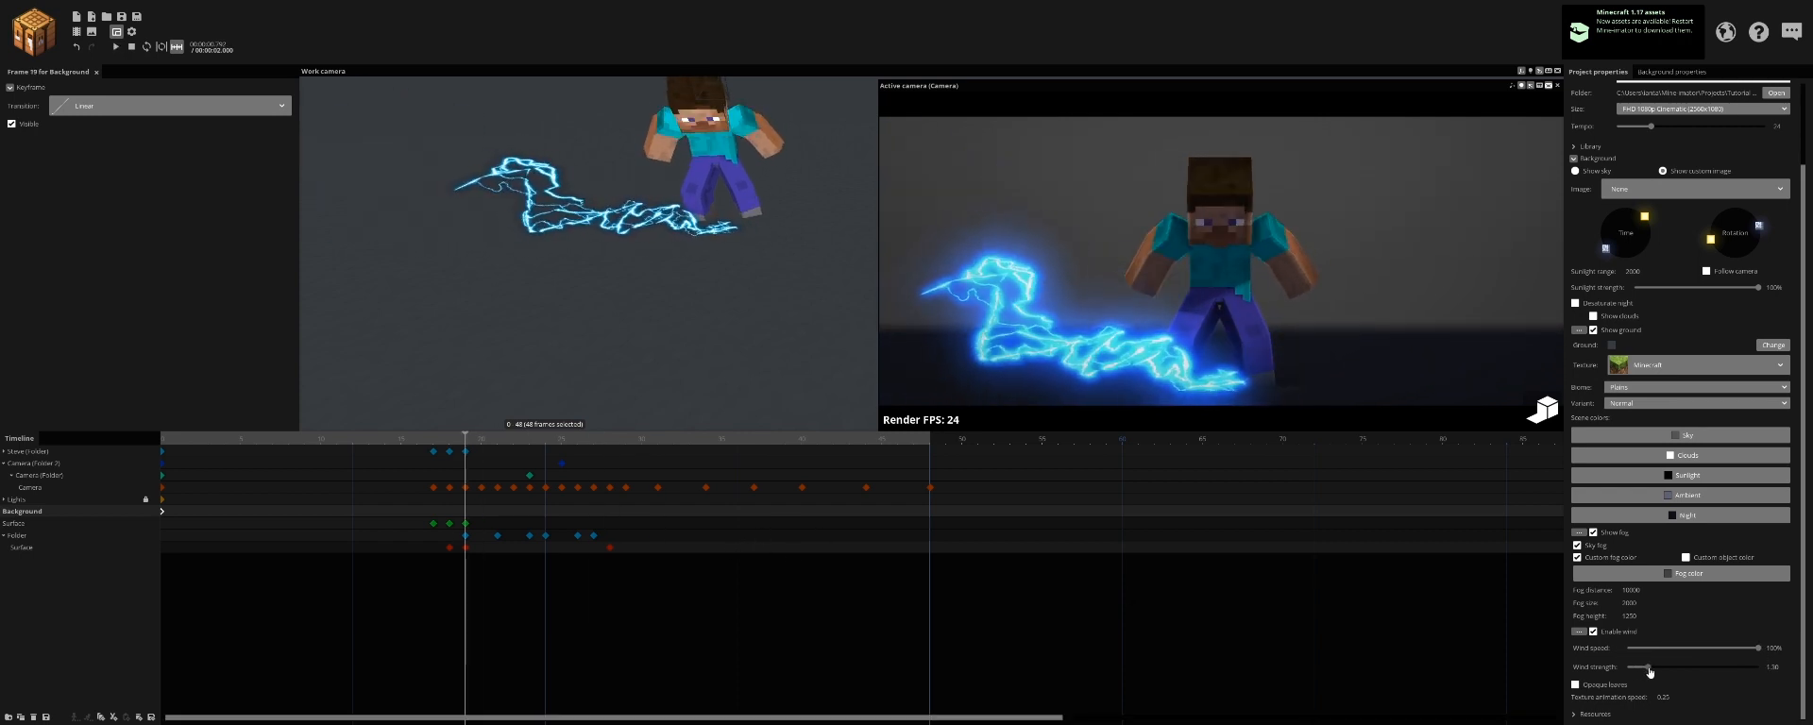
Step: Raise the project's wind strength slightly and play the animation to check the electricity's movement
left_click_drag(1646, 675, 1642, 672)
key("space")
key("space")
key("space")
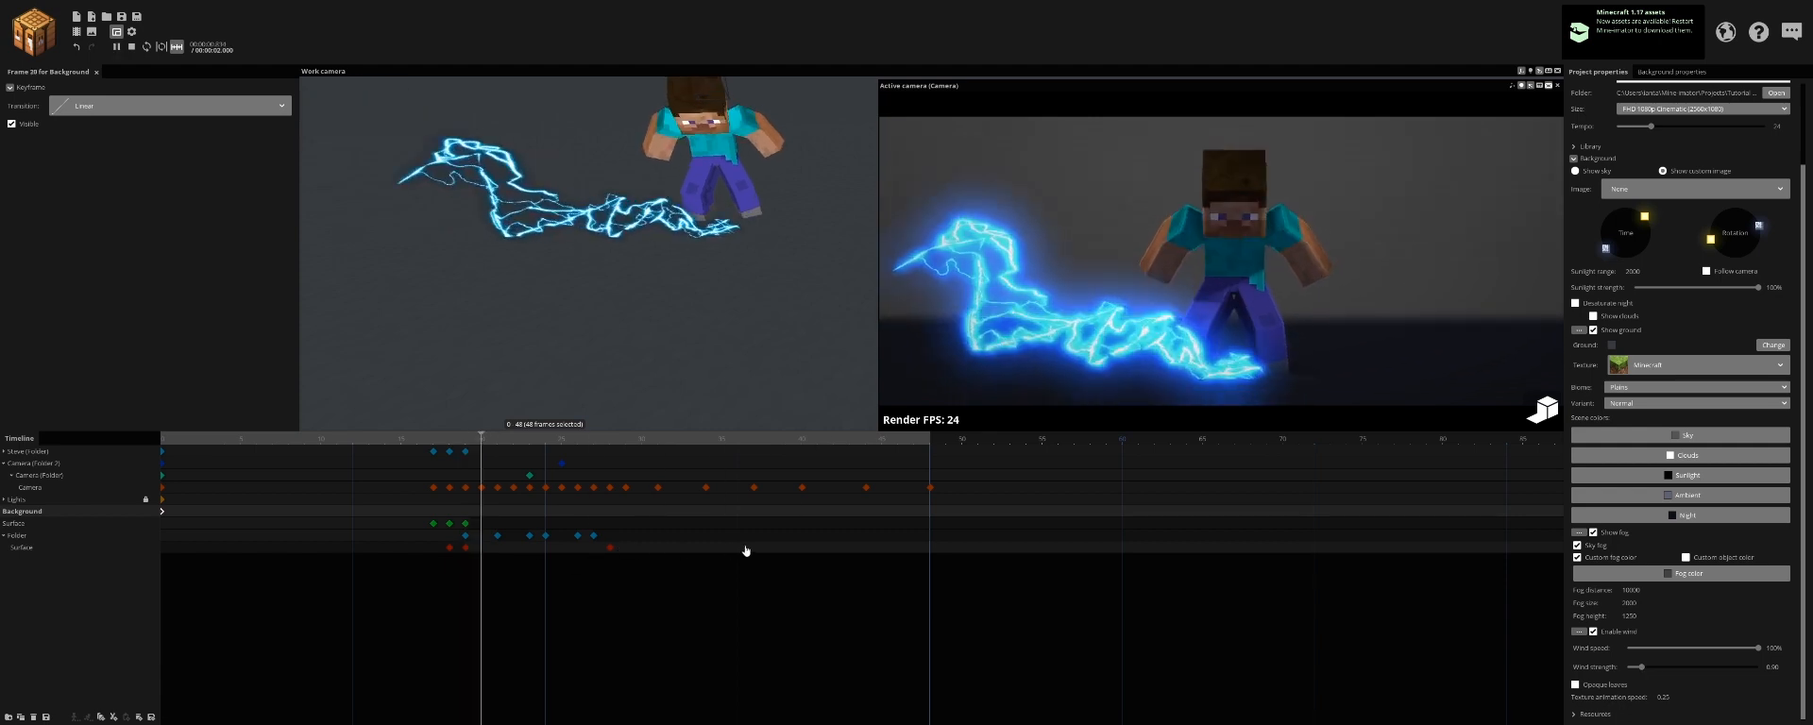
key("space")
Step: Shift the folder's last two keyframes one frame earlier, to frames 25 and 26, and preview from frame 19
left_click_drag(578, 535, 578, 536)
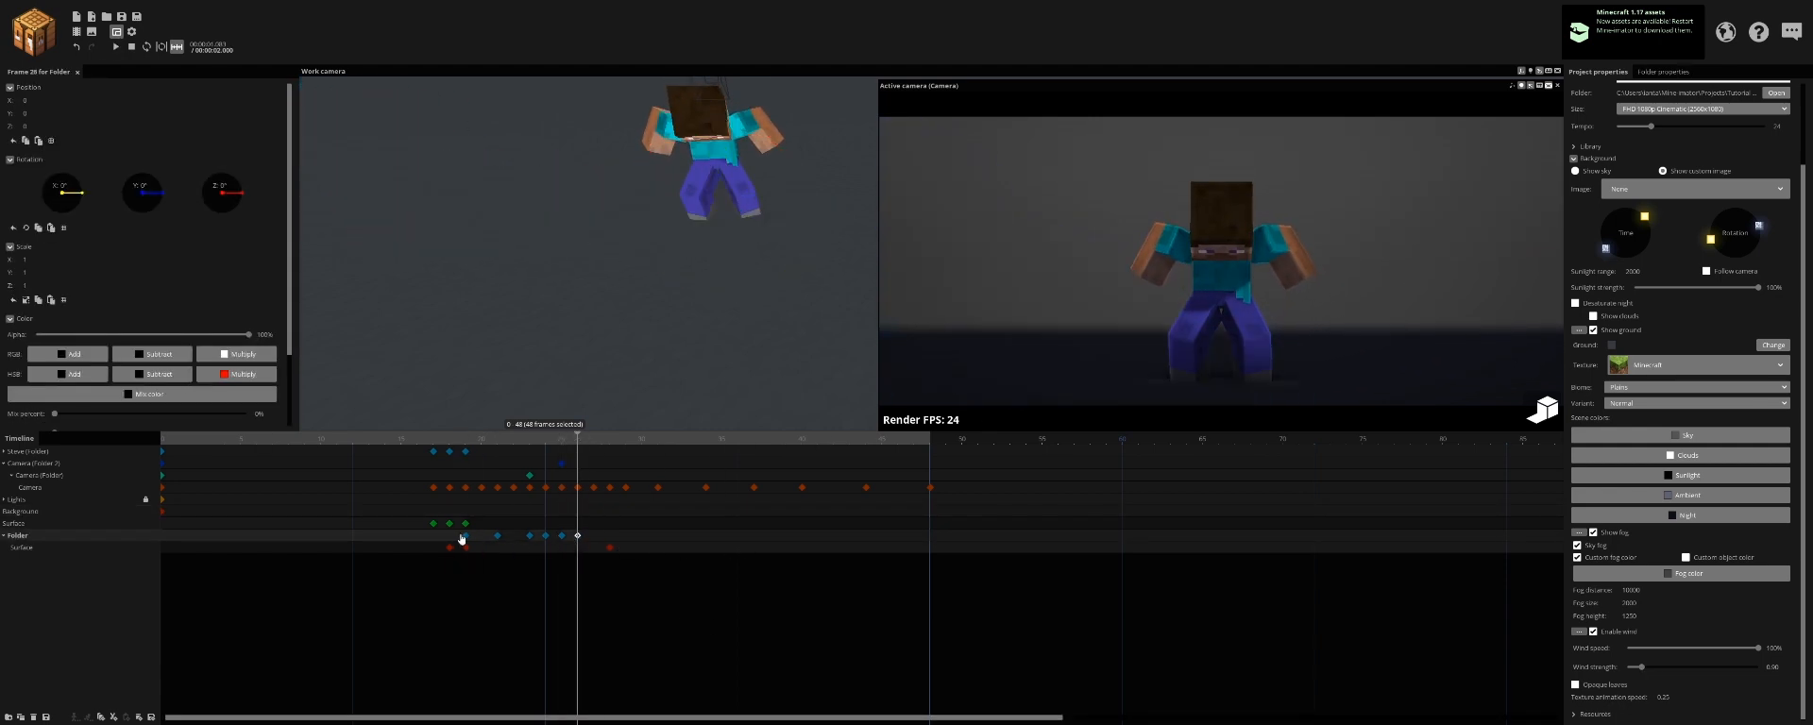
left_click(463, 537)
key("space")
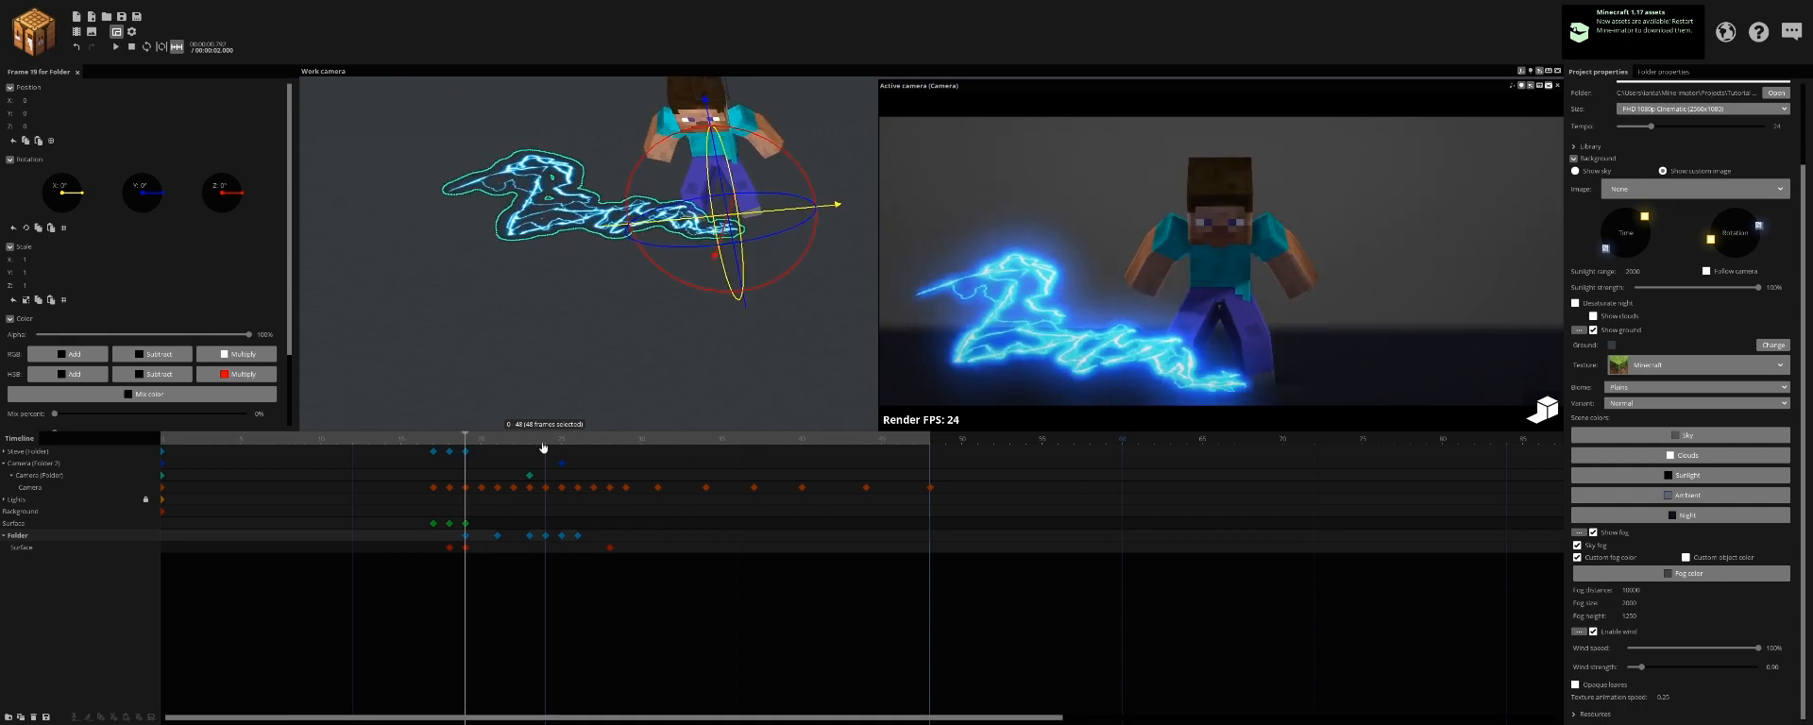
Step: At frame 25, stretch the folder's X scale slightly and play the animation
left_click_drag(524, 443, 562, 444)
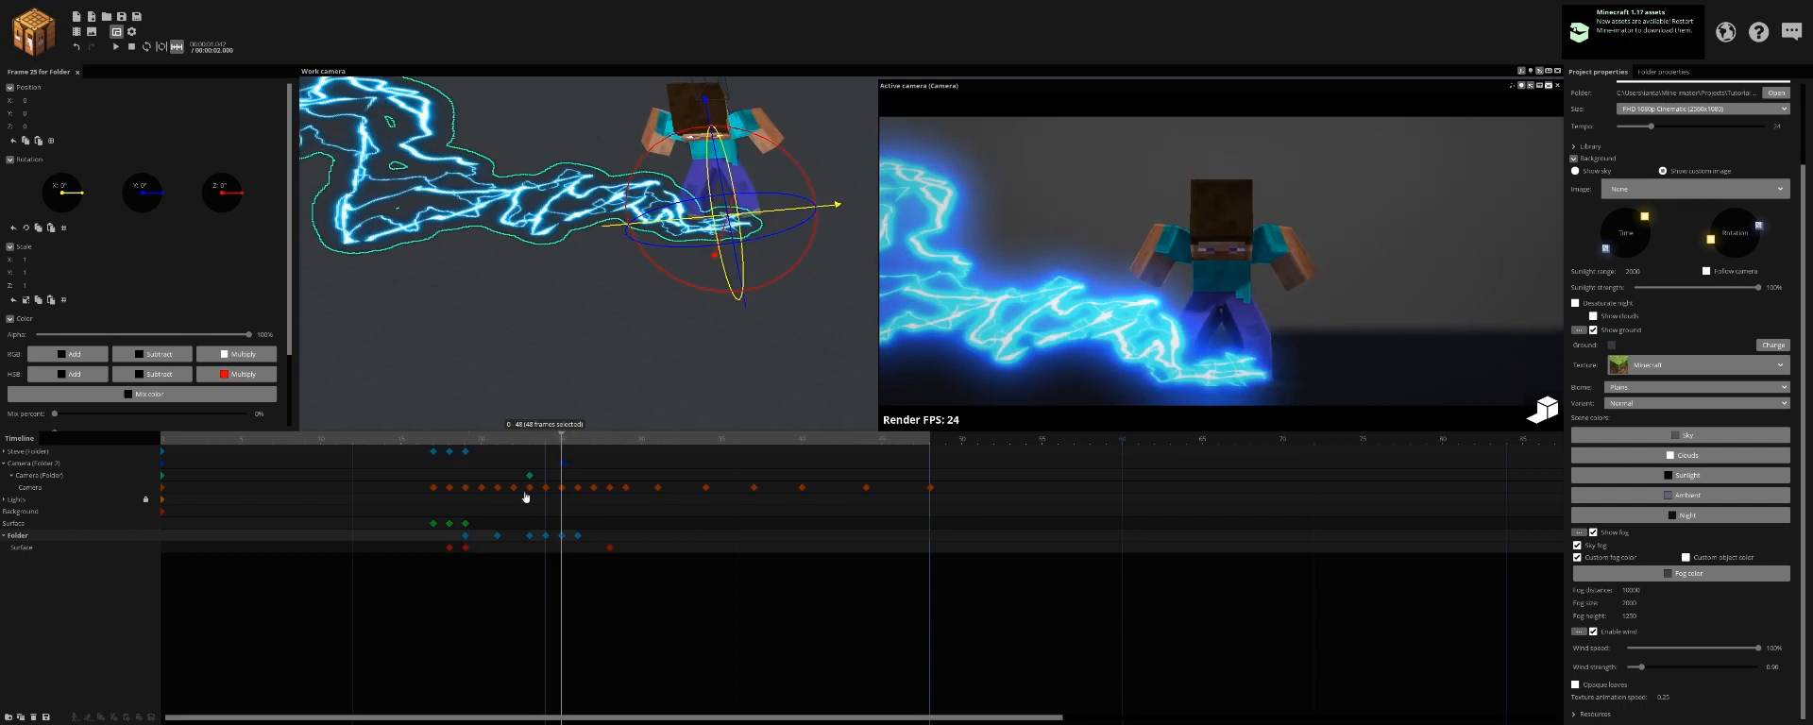
left_click_drag(26, 272, 59, 269)
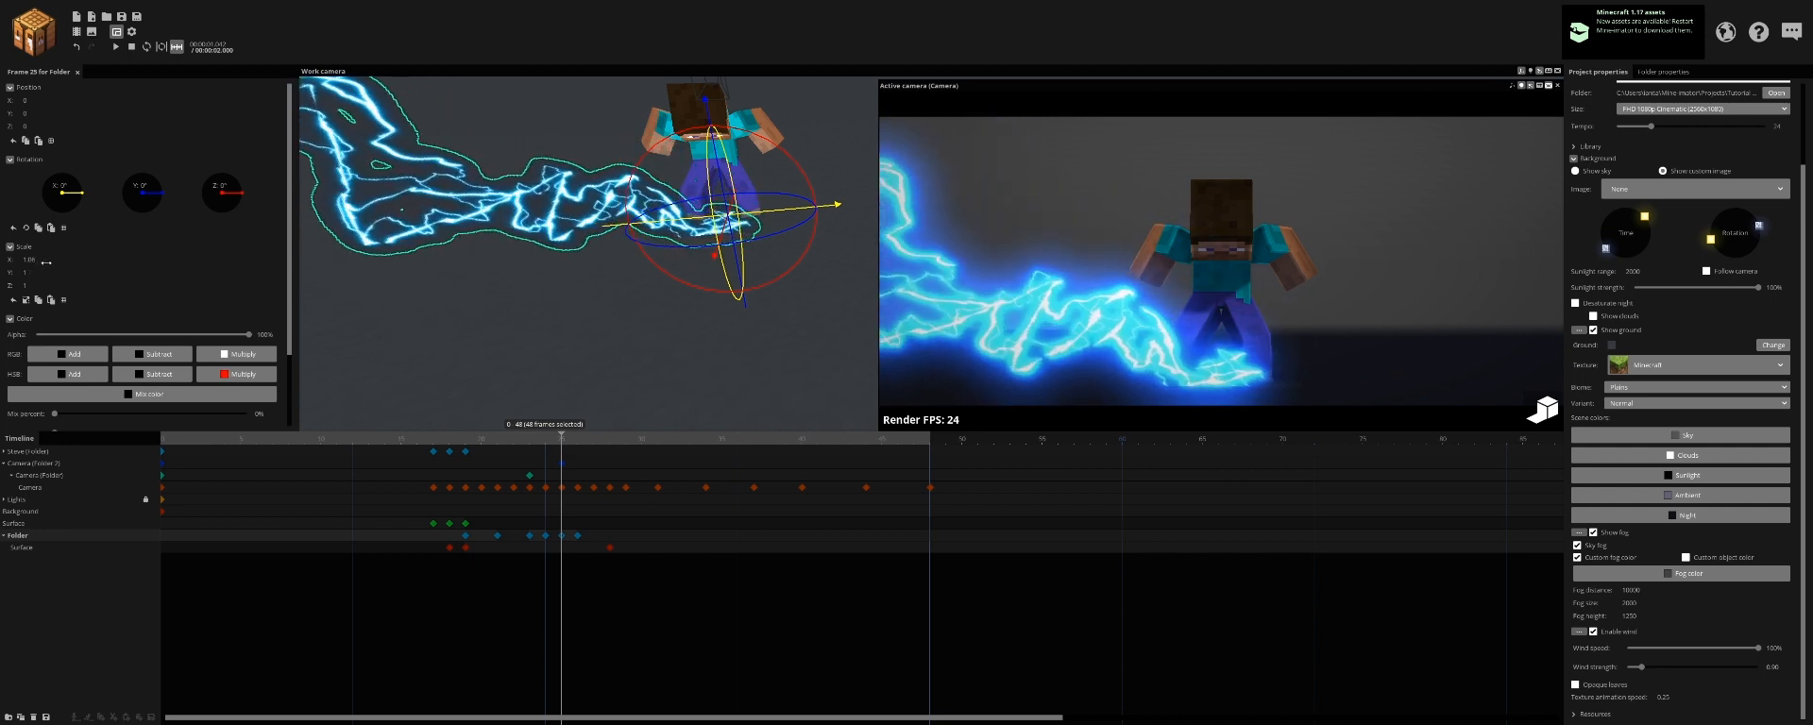
key("space")
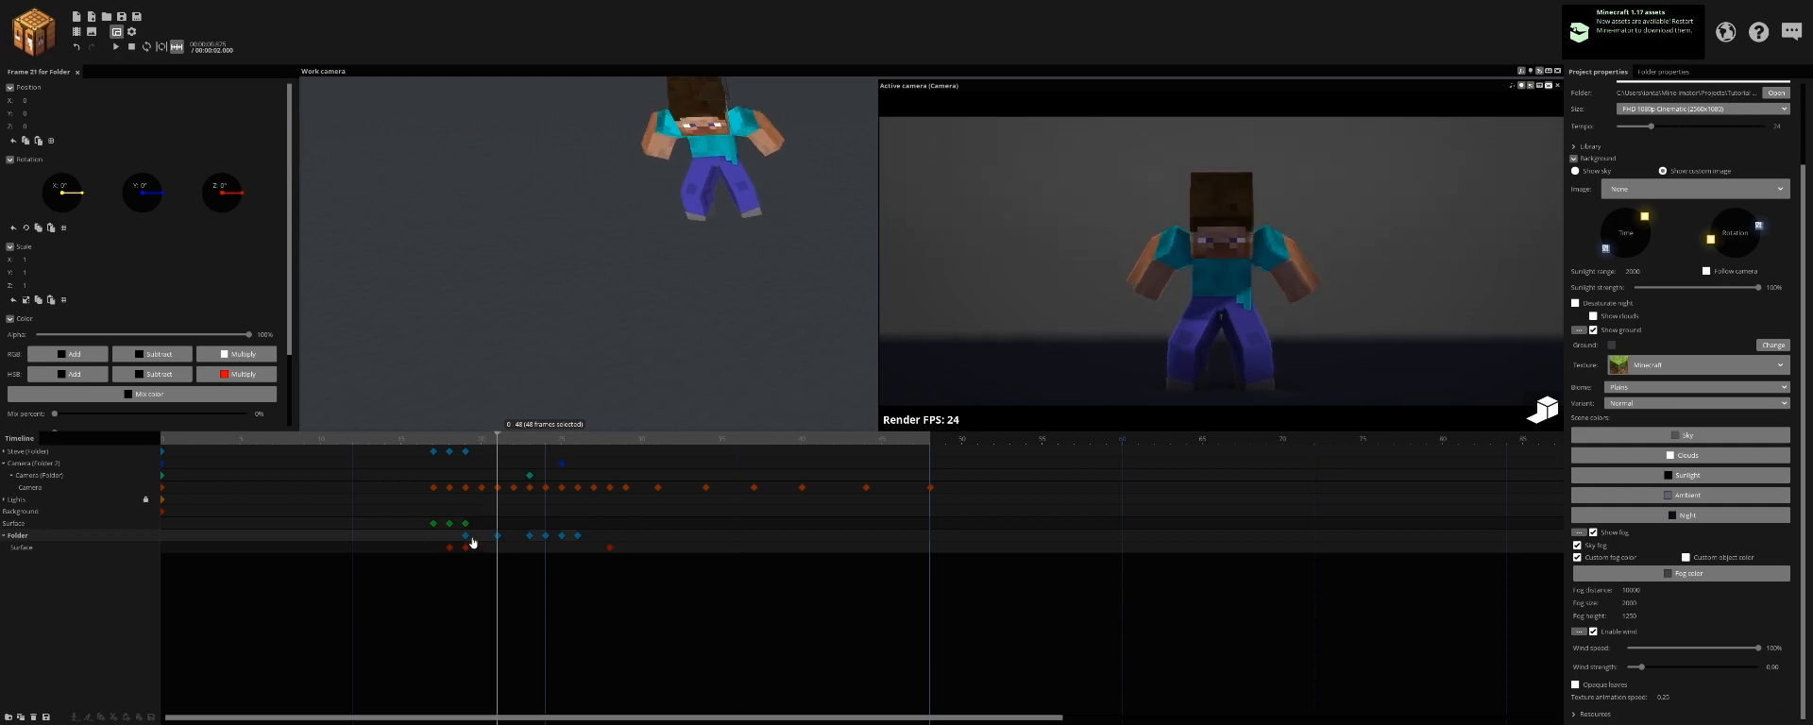
Step: At frame 19, duplicate the folder with its surface, then rotate the copy around Y and position it on Steve's other side
left_click(466, 535)
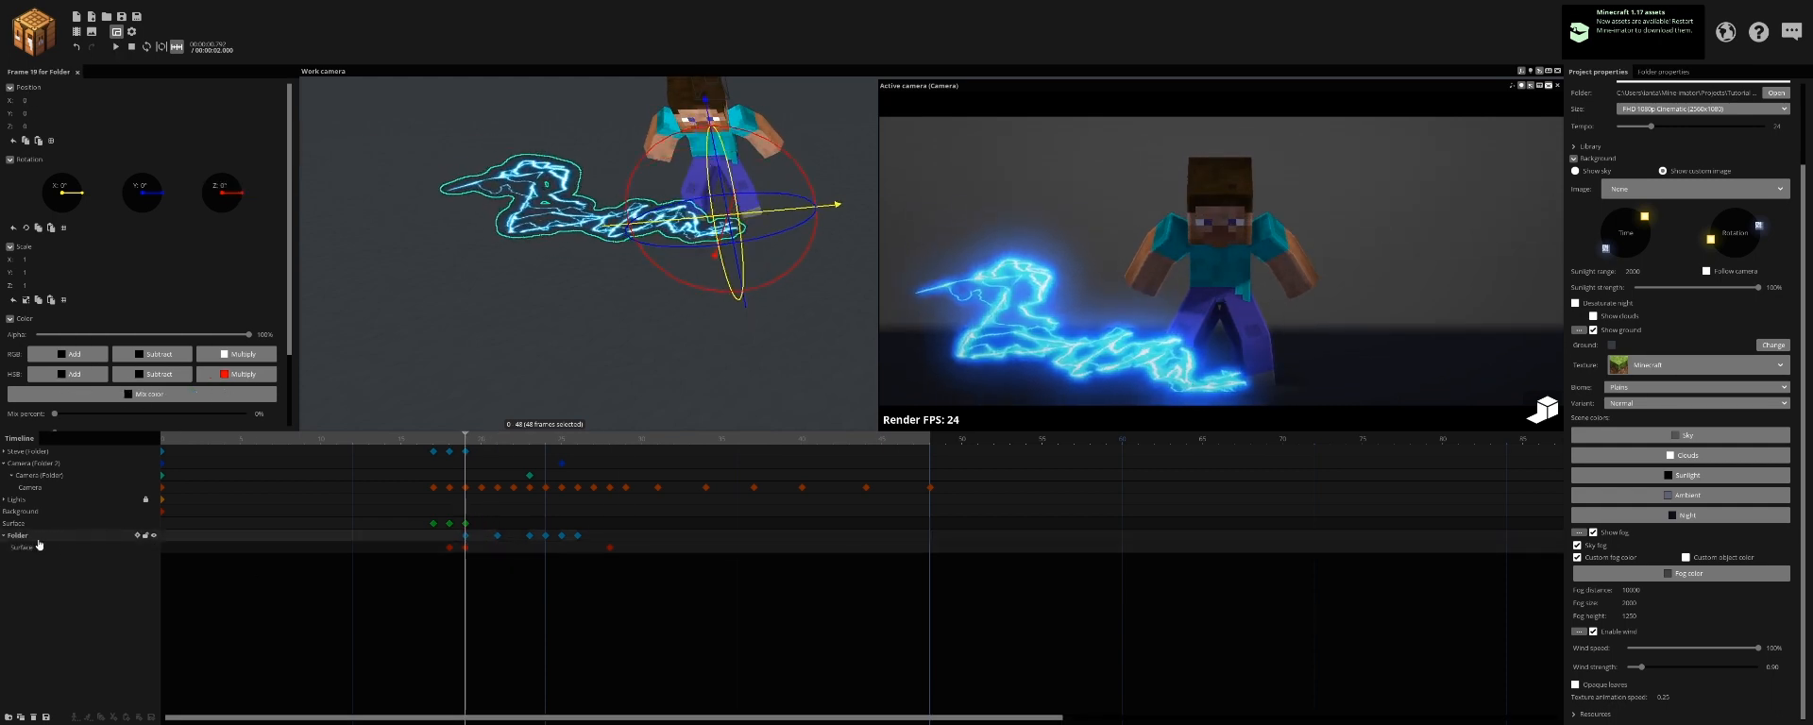
key("ctrl+d")
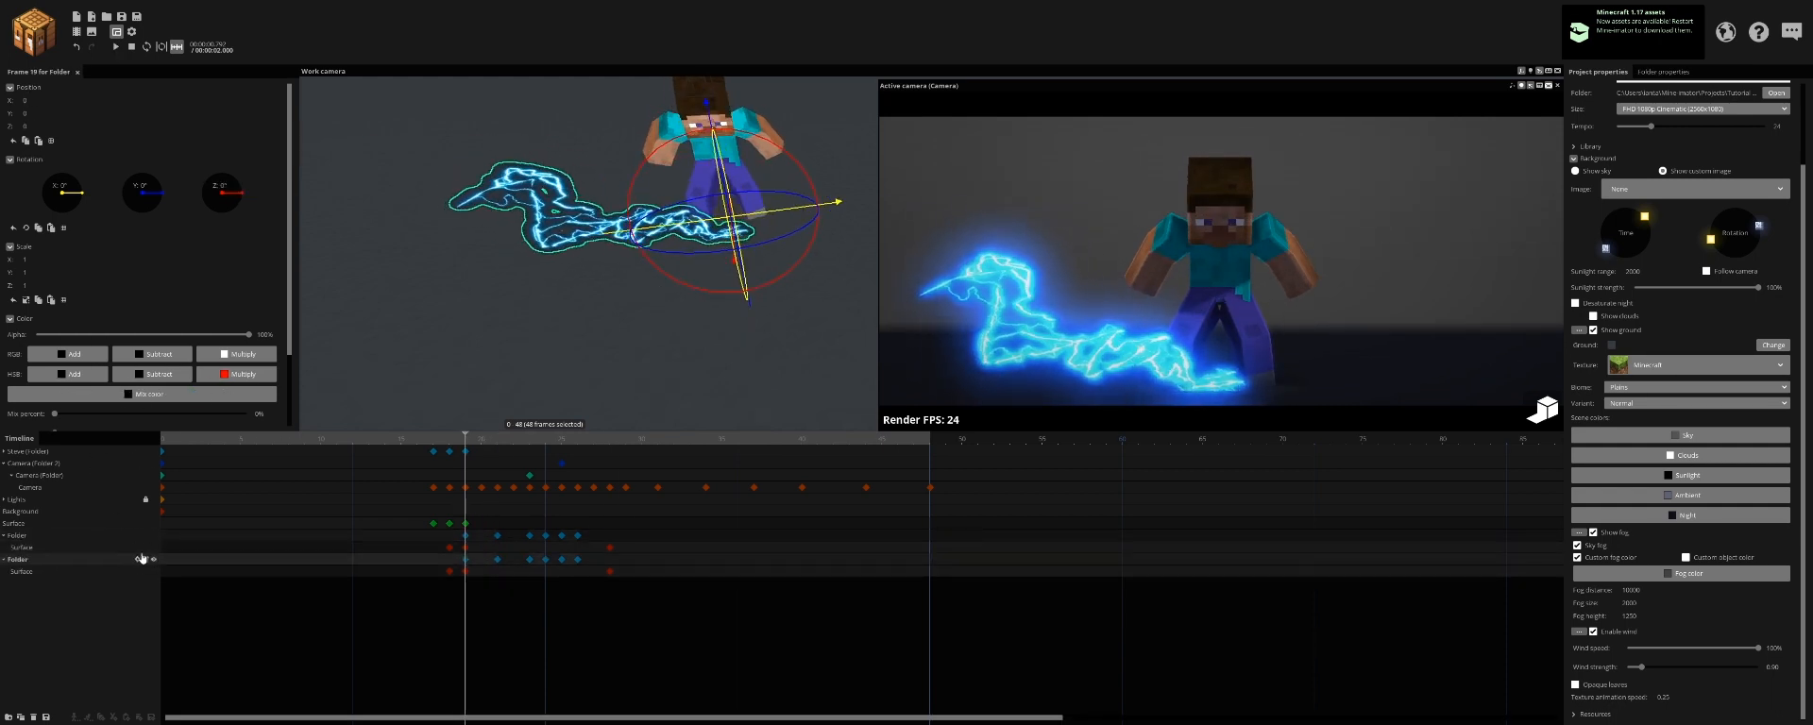
left_click_drag(776, 244, 637, 118)
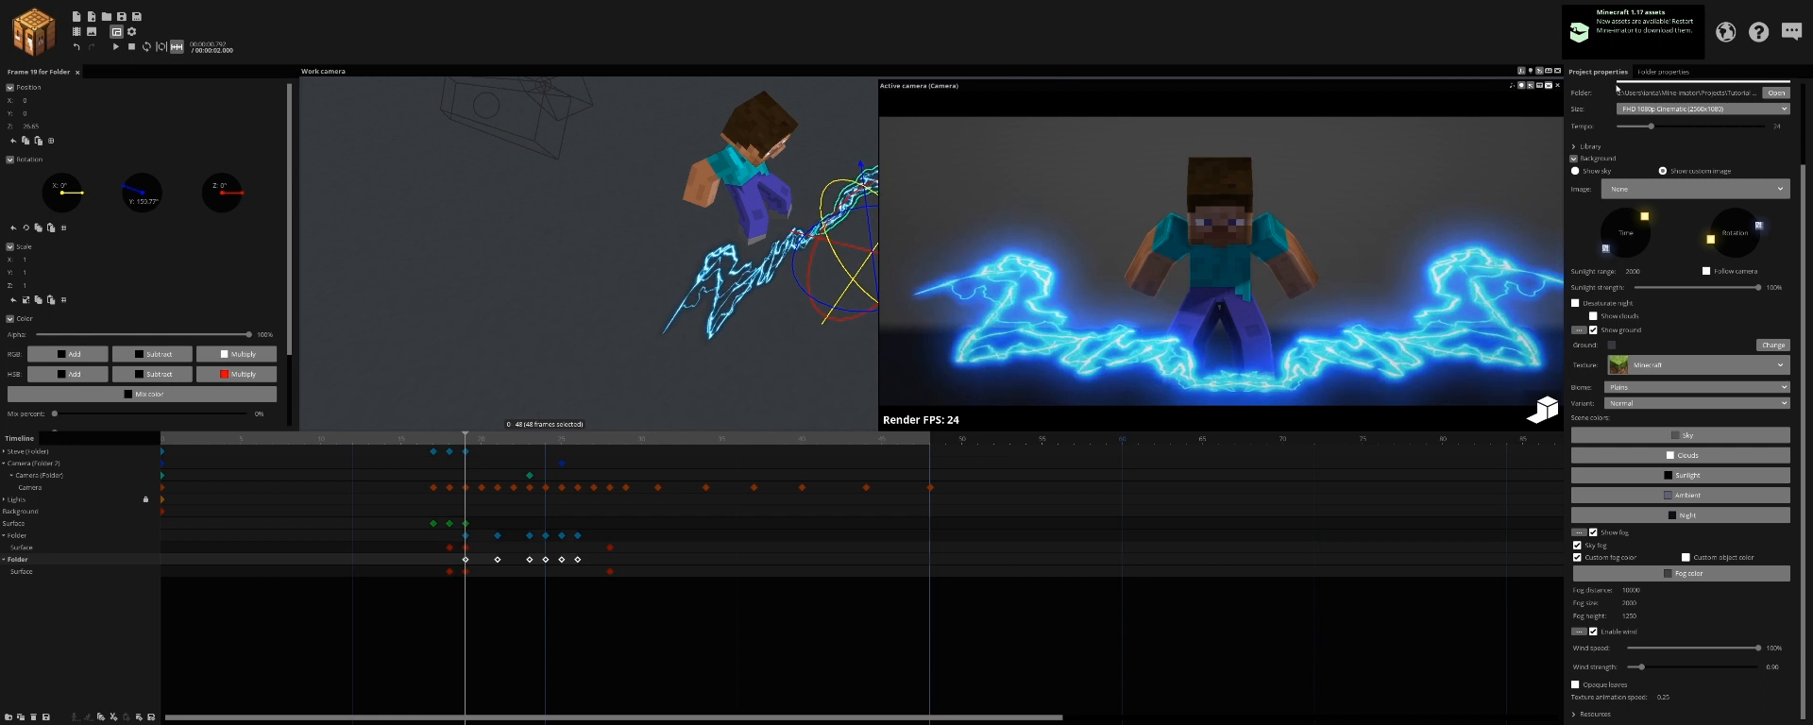
left_click(1664, 75)
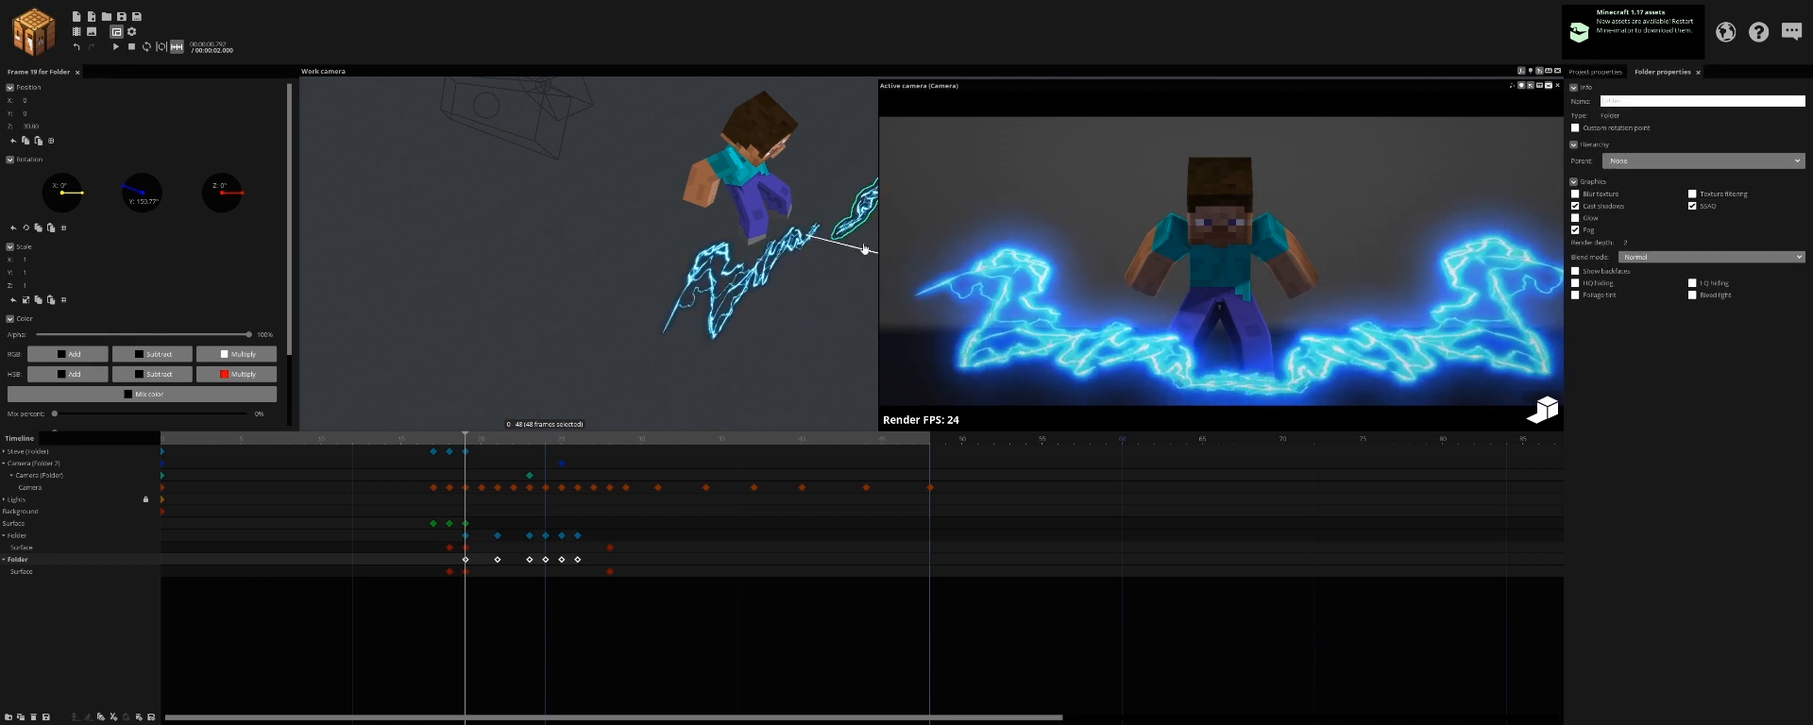
scroll(735, 269, "up", 4)
left_click_drag(735, 268, 790, 316)
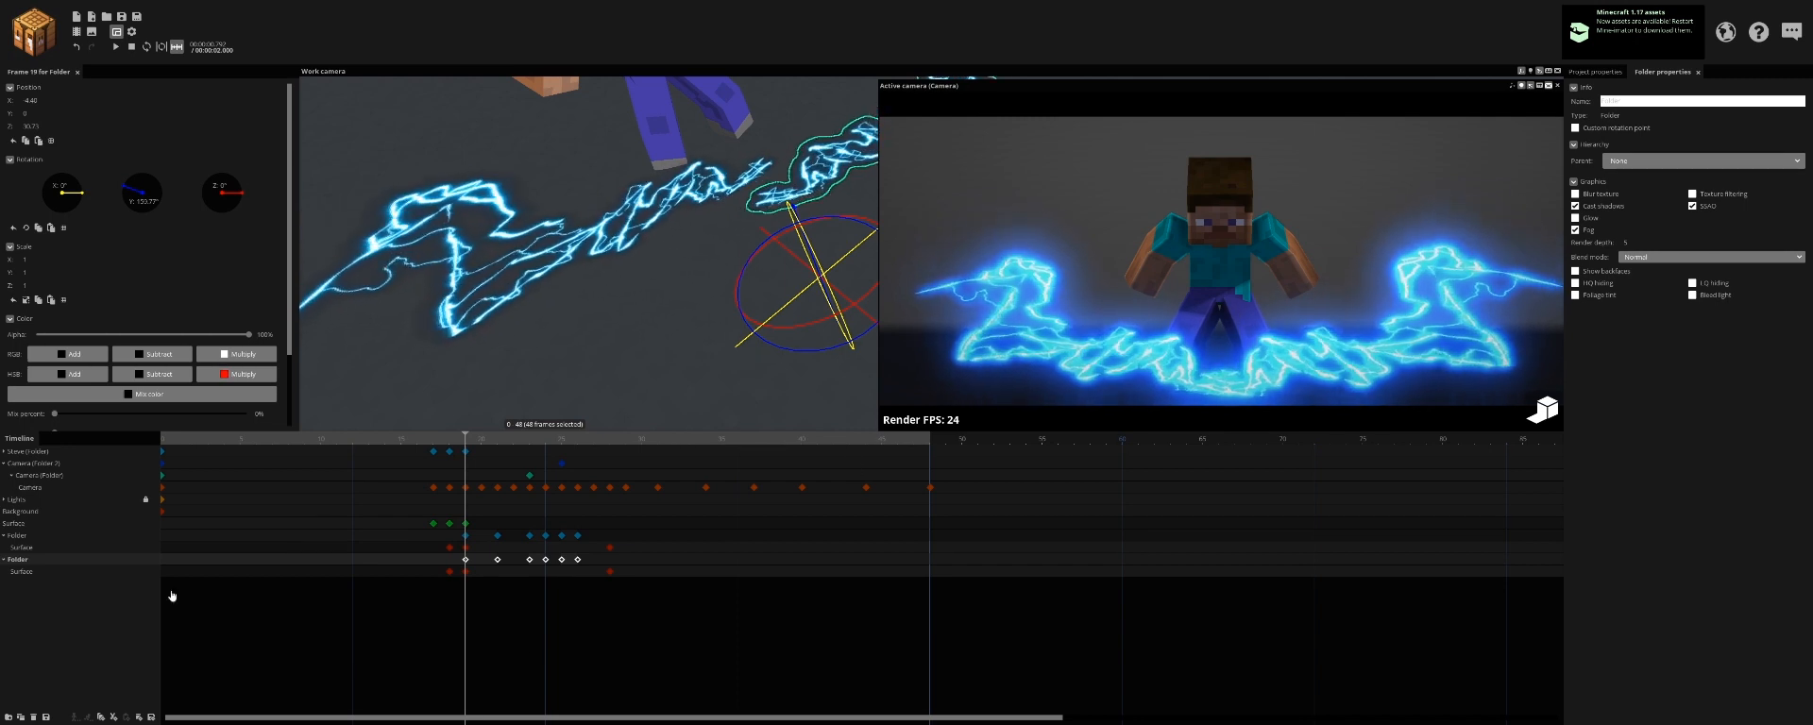
Step: Check the surfaces in both electricity folders, play the animation, and save the project
left_click(38, 550)
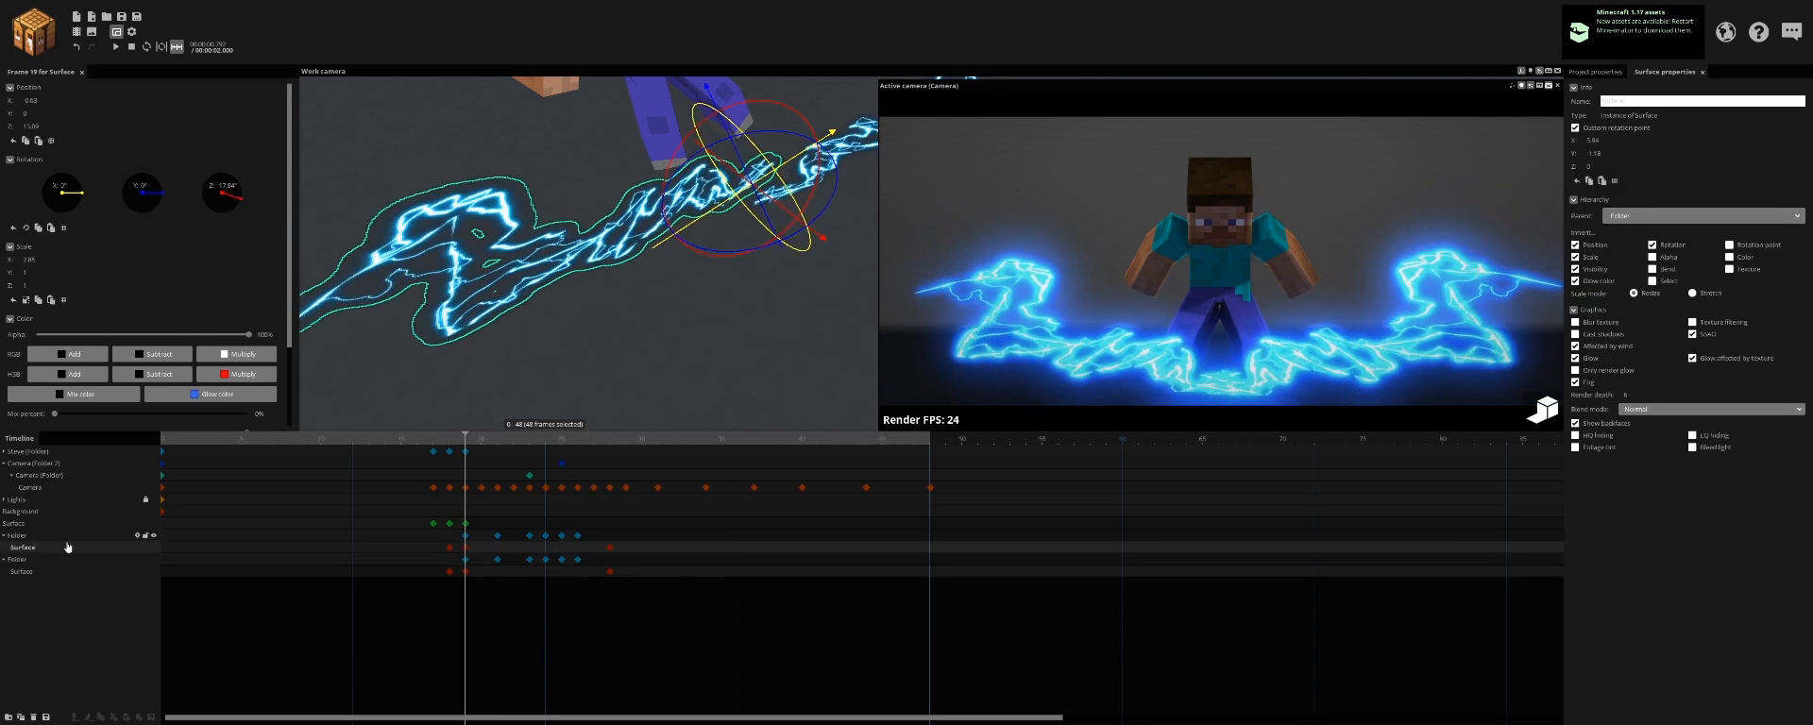
left_click(28, 536)
left_click(40, 560)
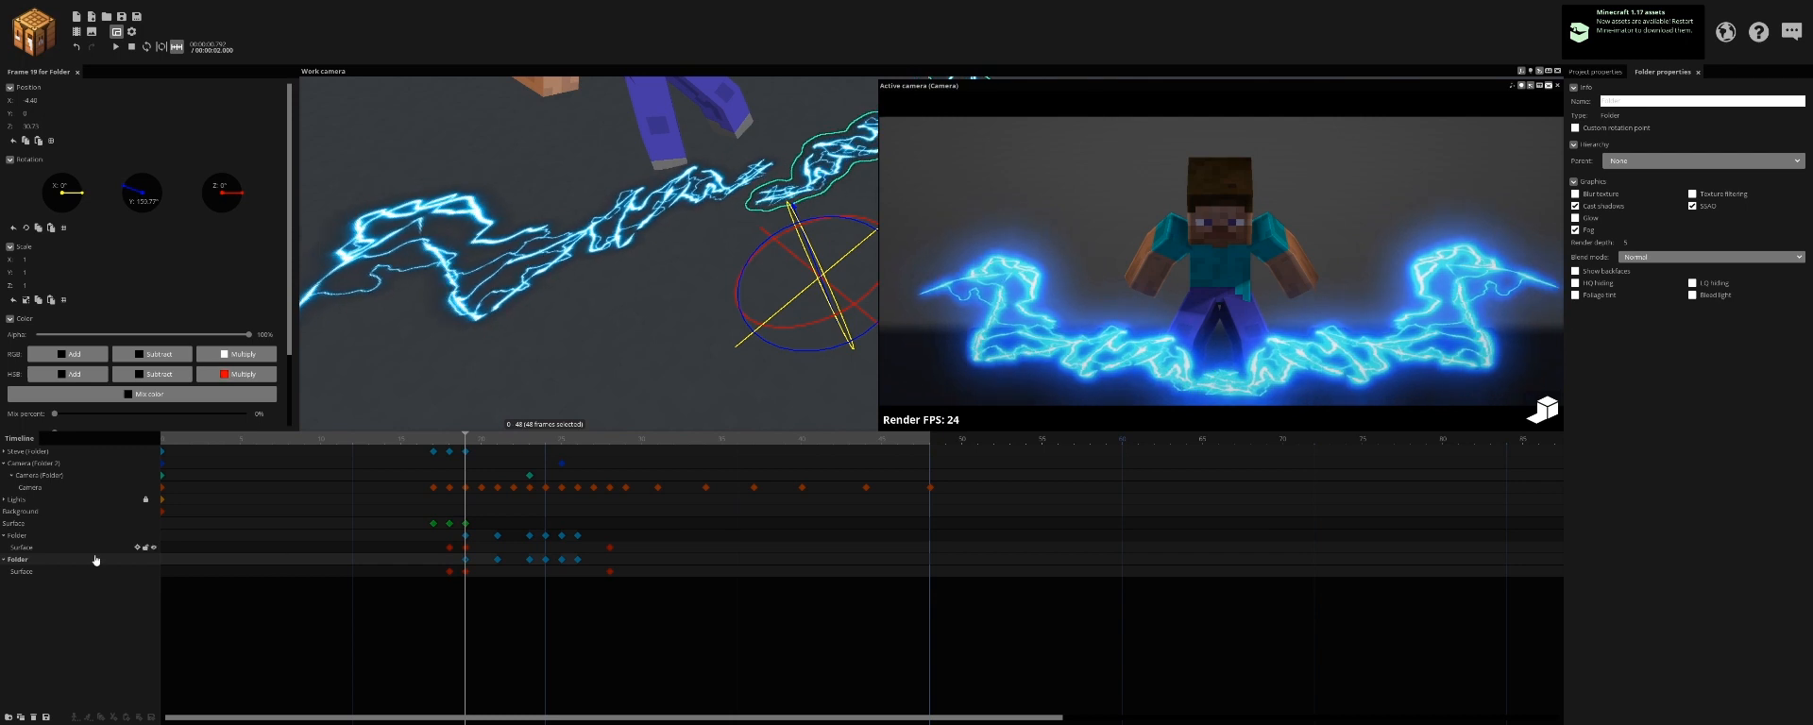
left_click(58, 572)
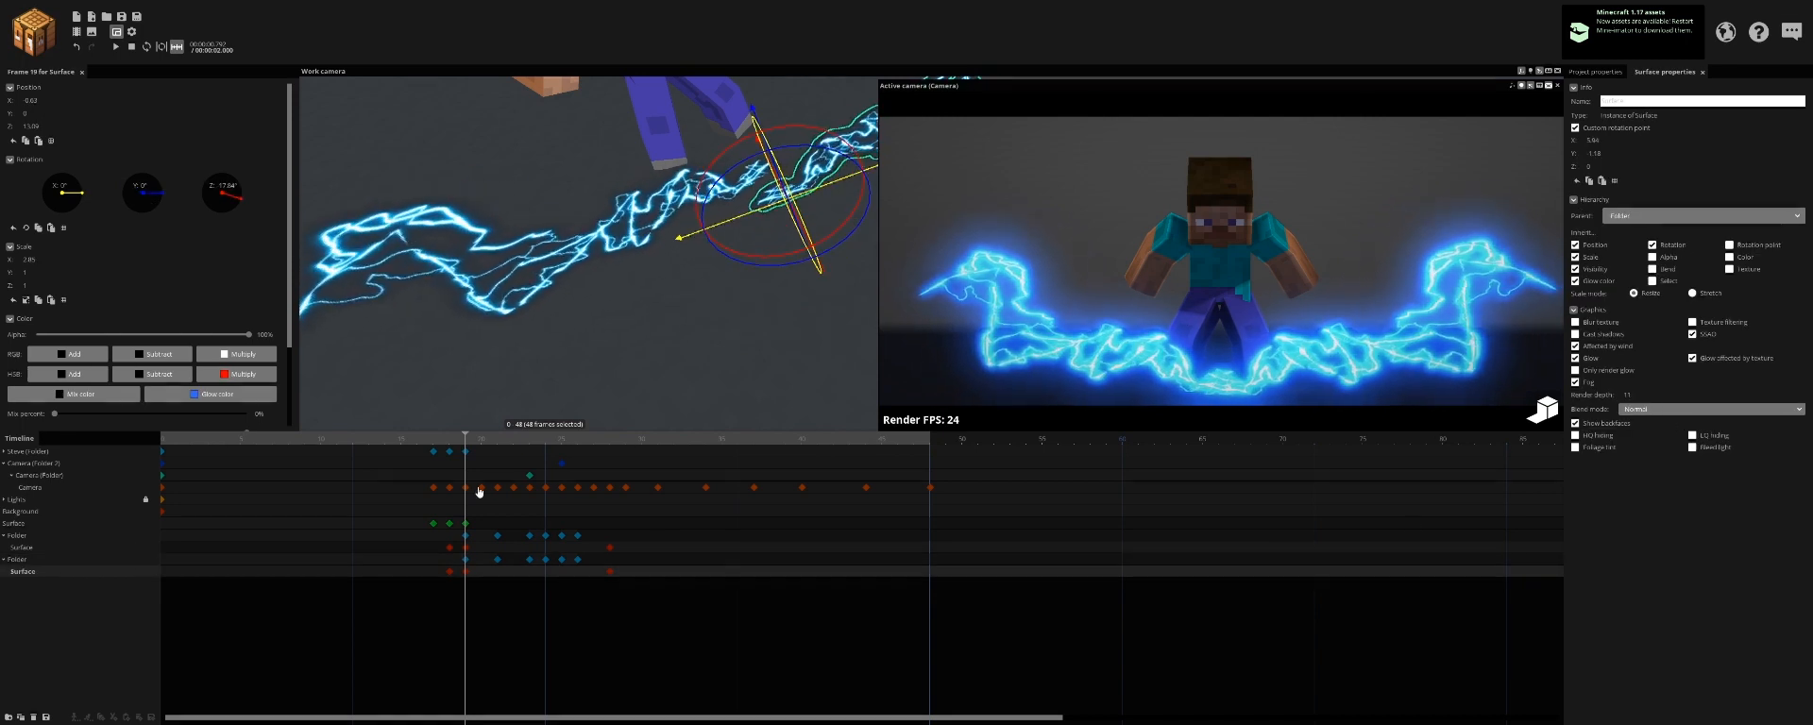
key("space")
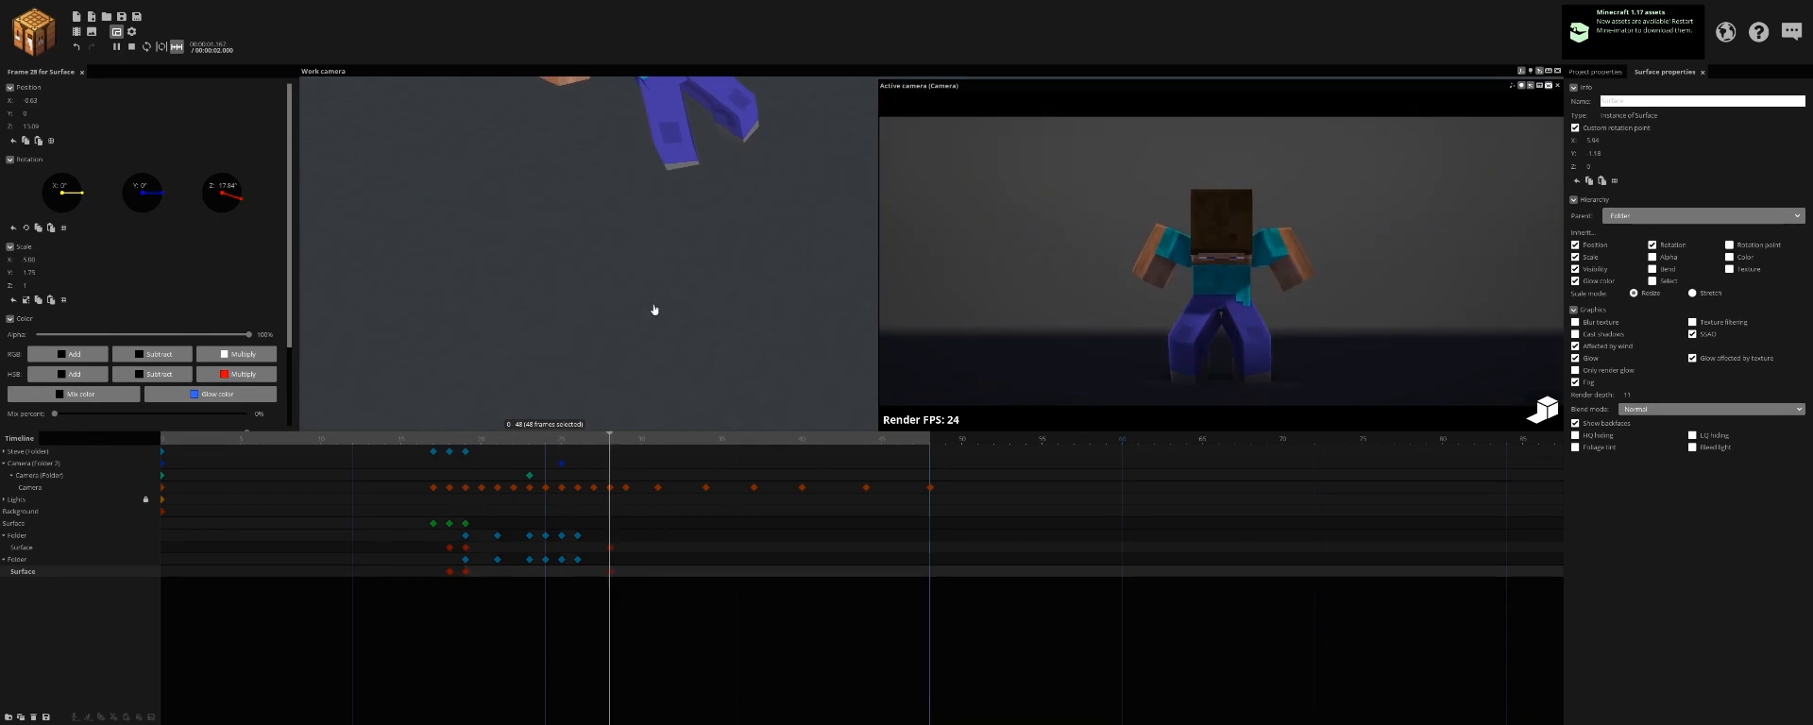
key("ctrl+s")
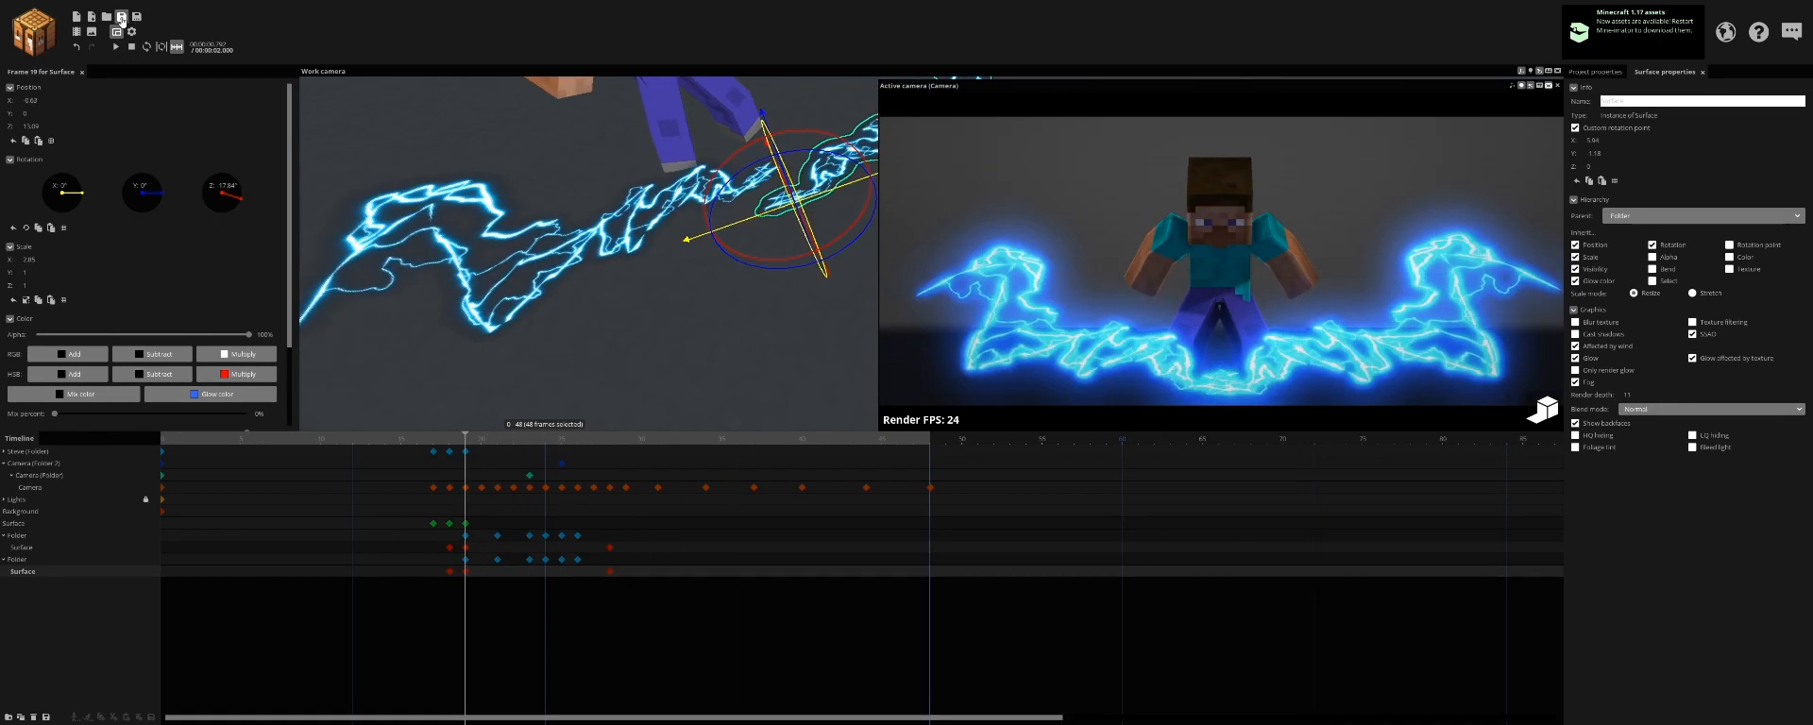
key("space")
key("space")
key("space")
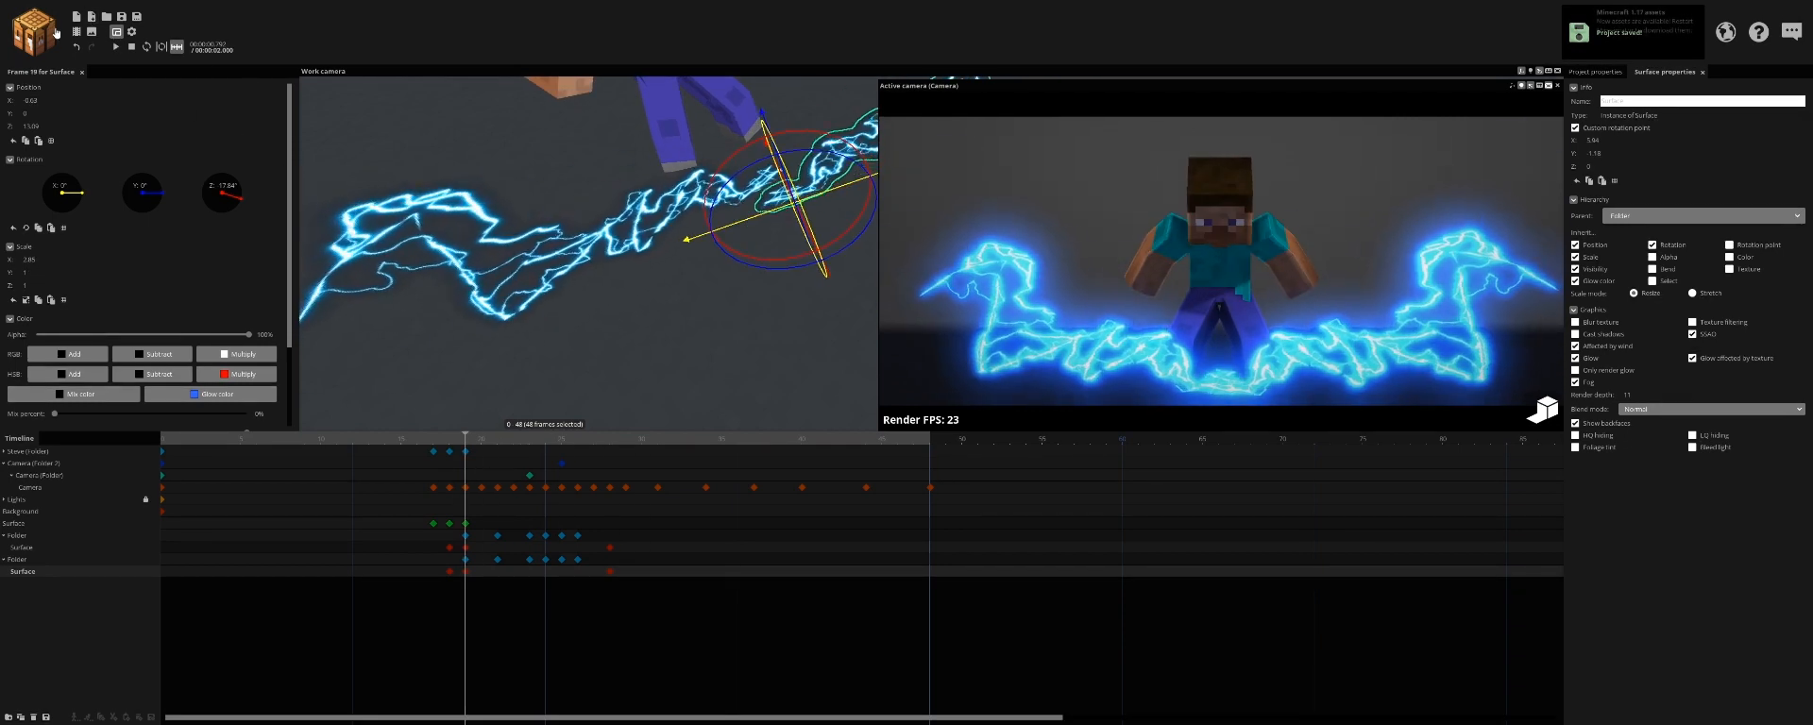
Step: Create a new surface textured with the Lightning Sparks 3 image
left_click(56, 33)
left_click(184, 163)
left_click(316, 180)
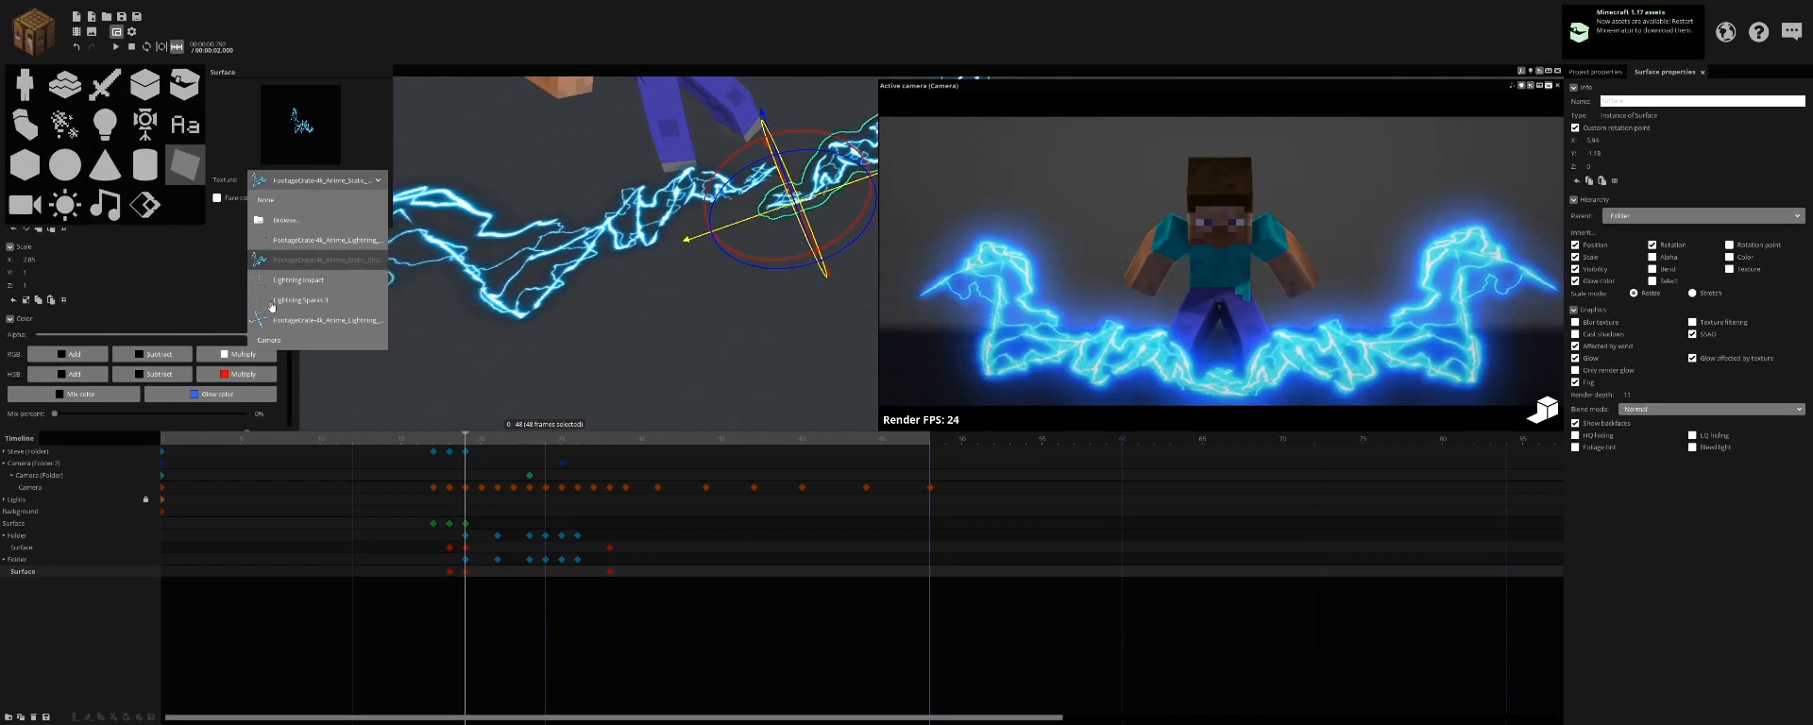
left_click(292, 180)
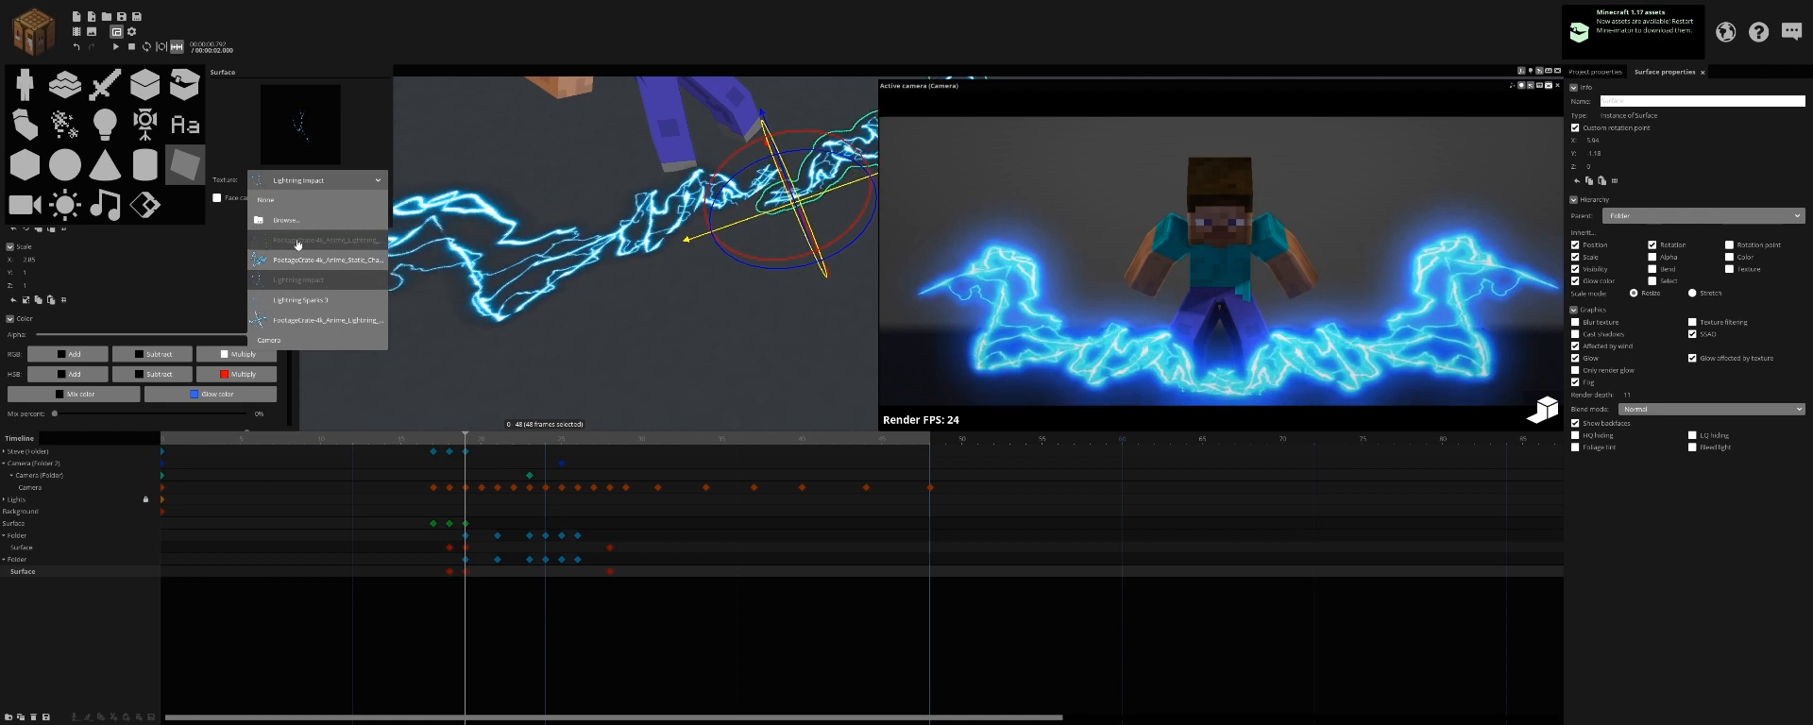
left_click(310, 145)
left_click(296, 180)
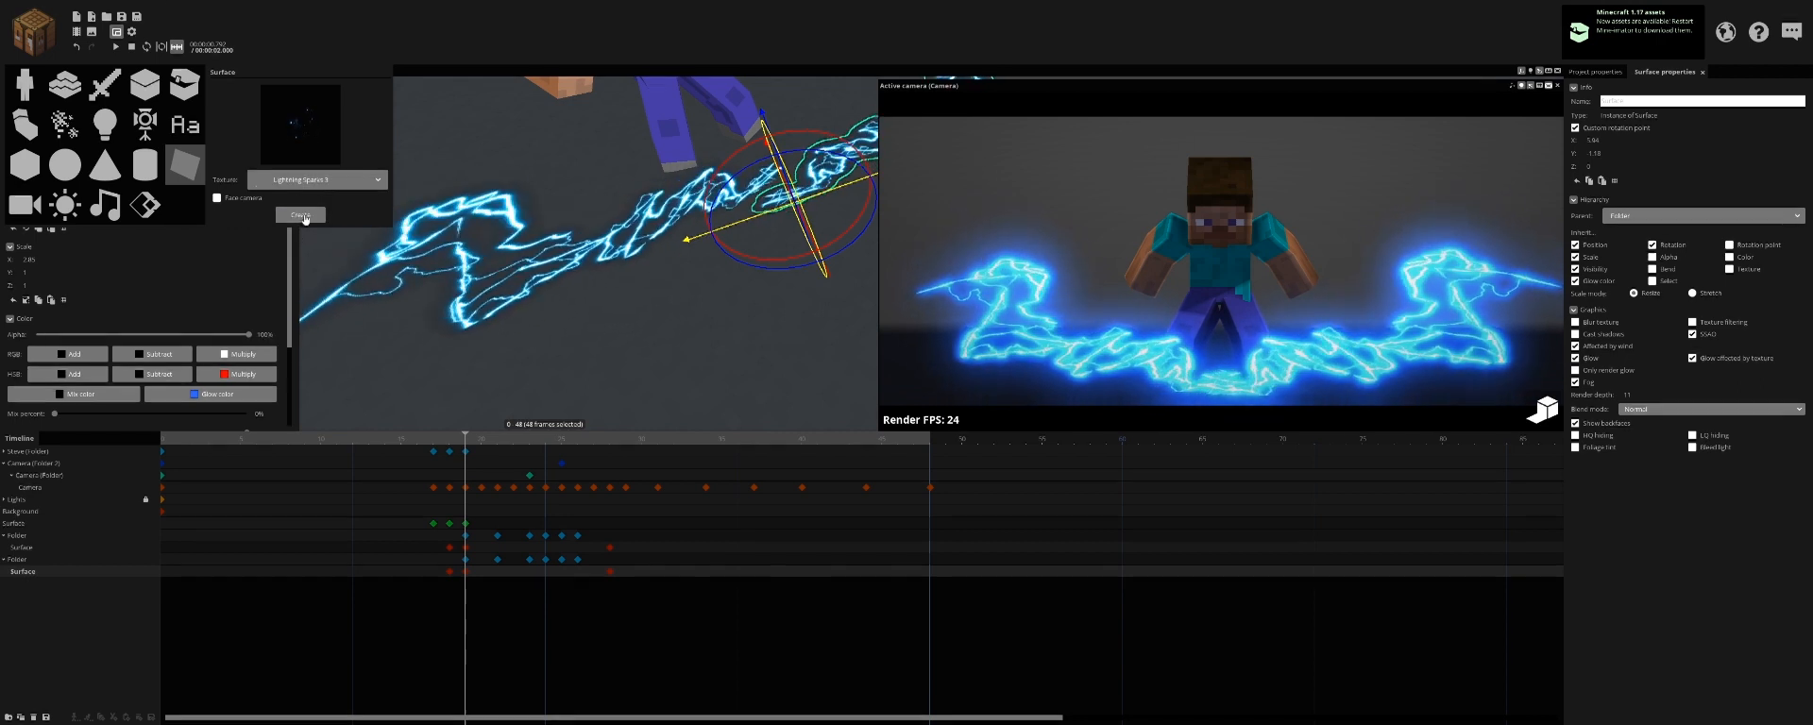
left_click(300, 215)
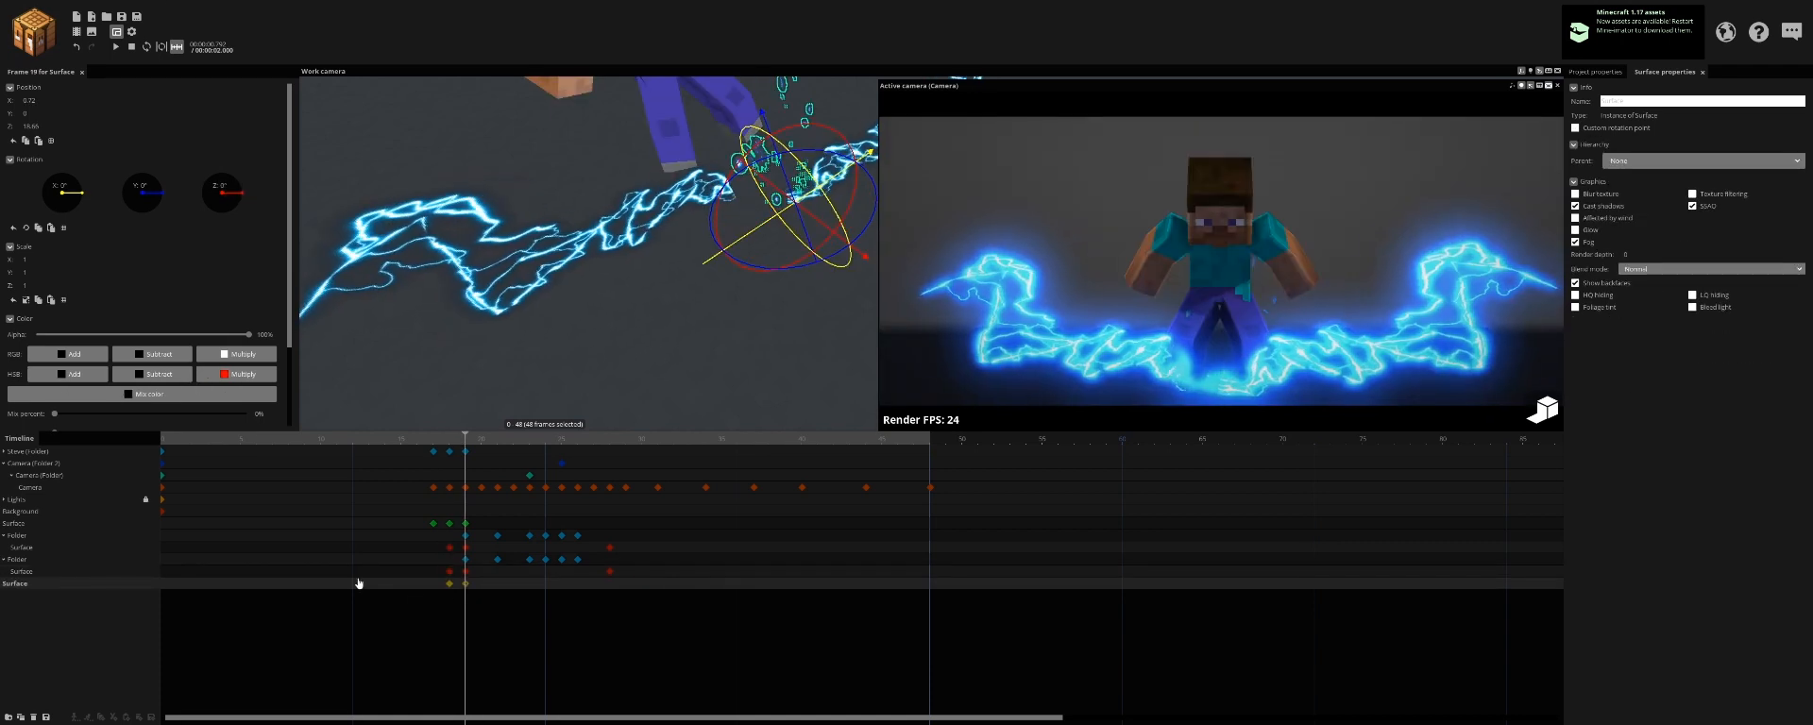
Step: Hide the sparks surface at its frame 18 keyframe, then enable and center its custom rotation point at frame 19
left_click(450, 585)
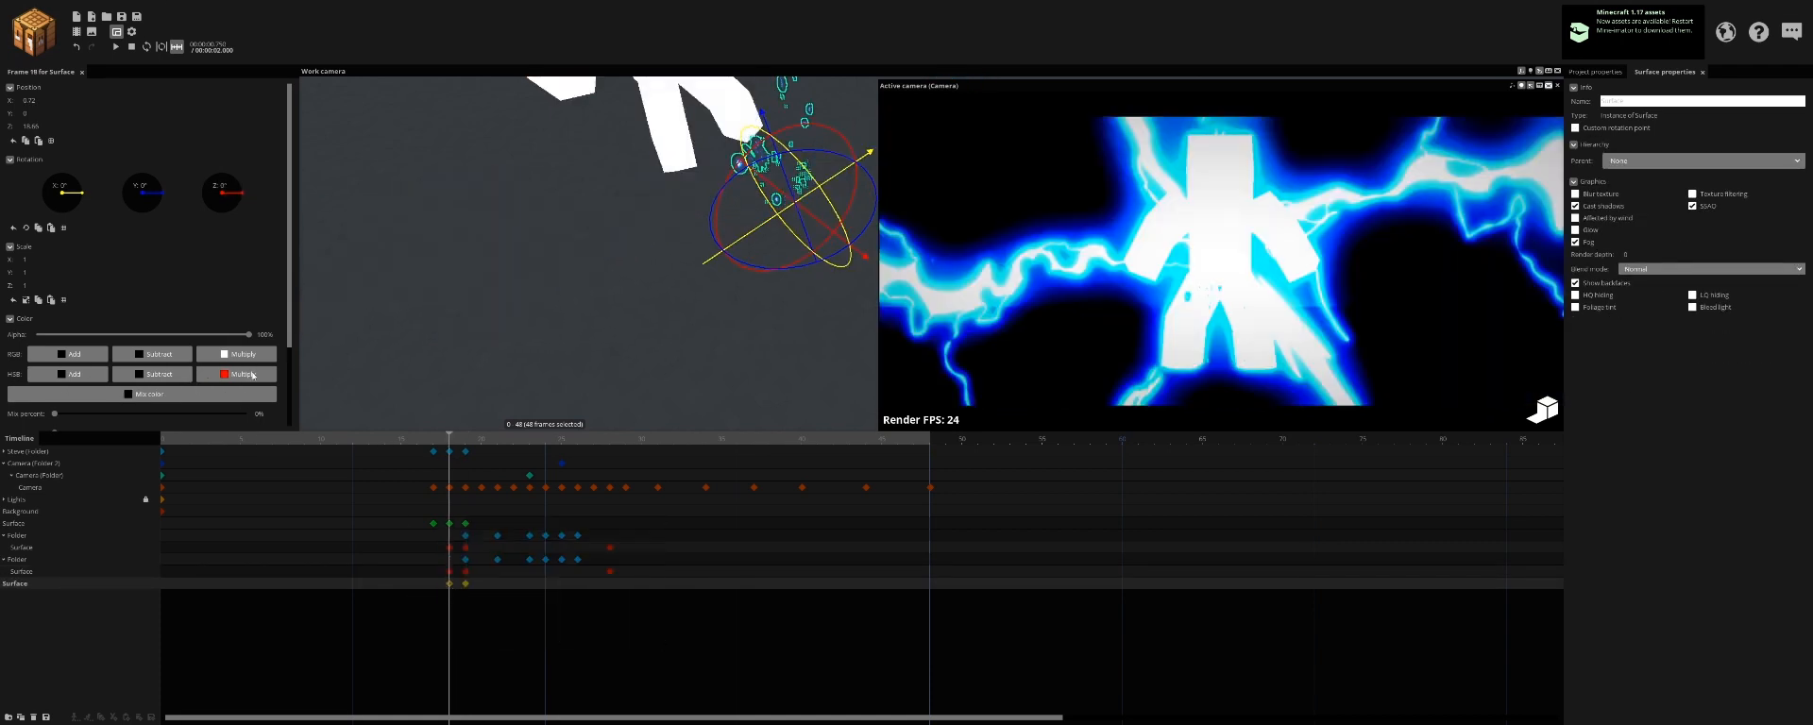
scroll(292, 335, "down", 3)
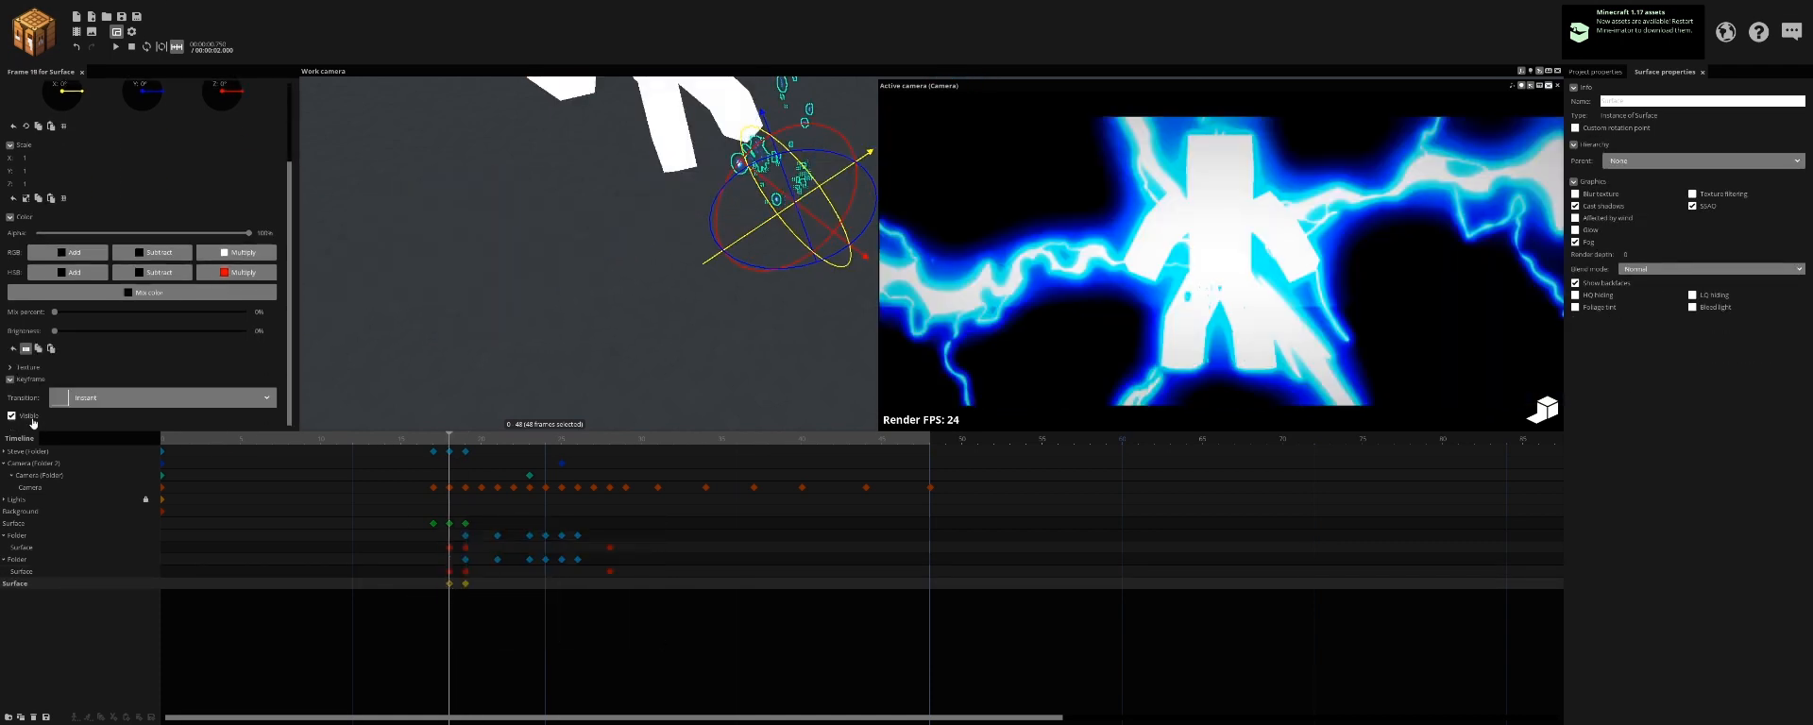
left_click(464, 584)
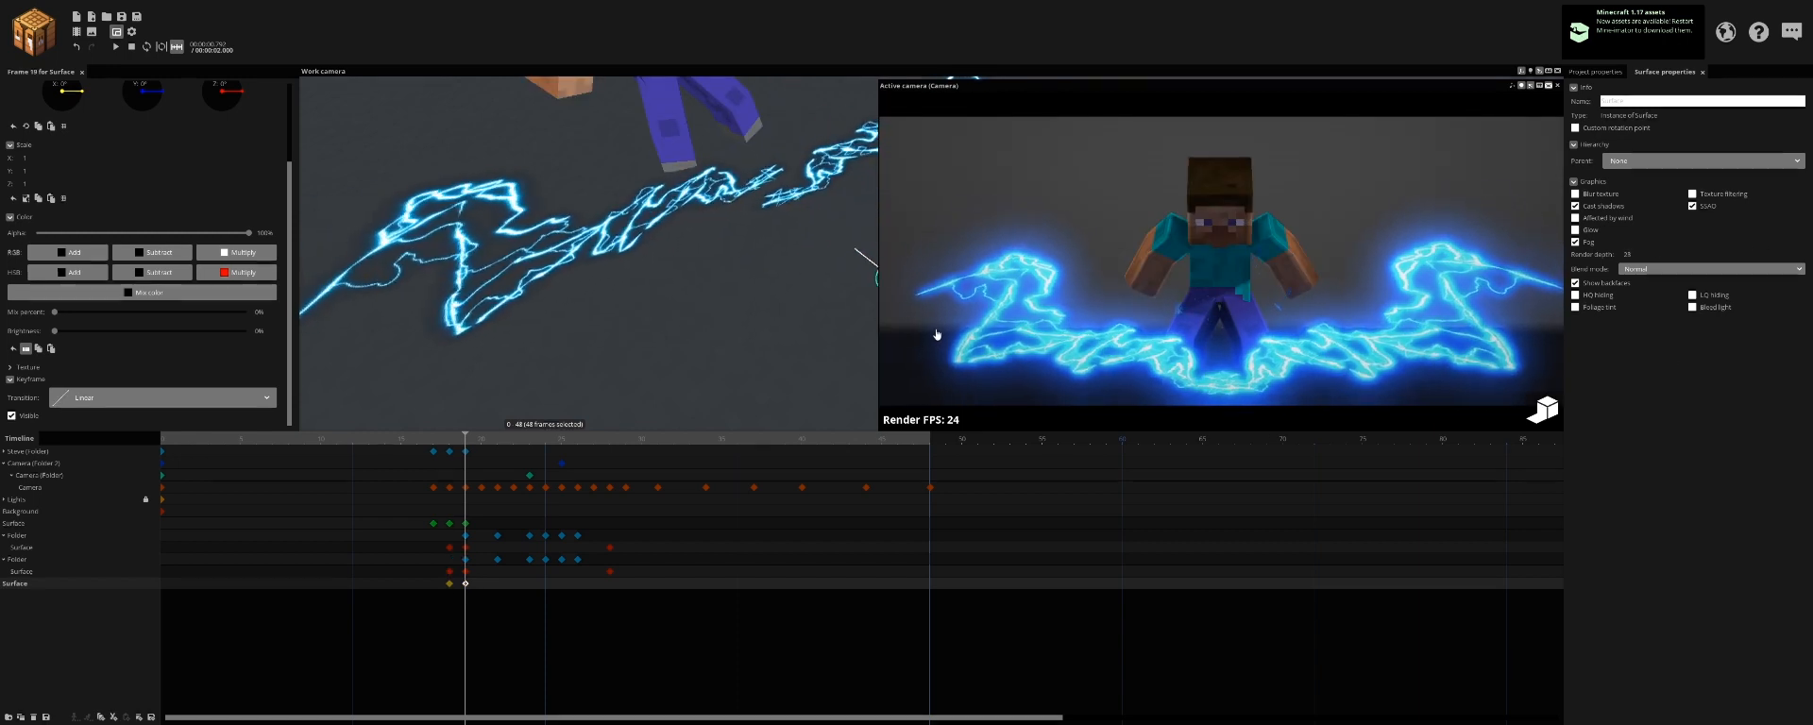
left_click_drag(686, 265, 1560, 189)
left_click(1613, 131)
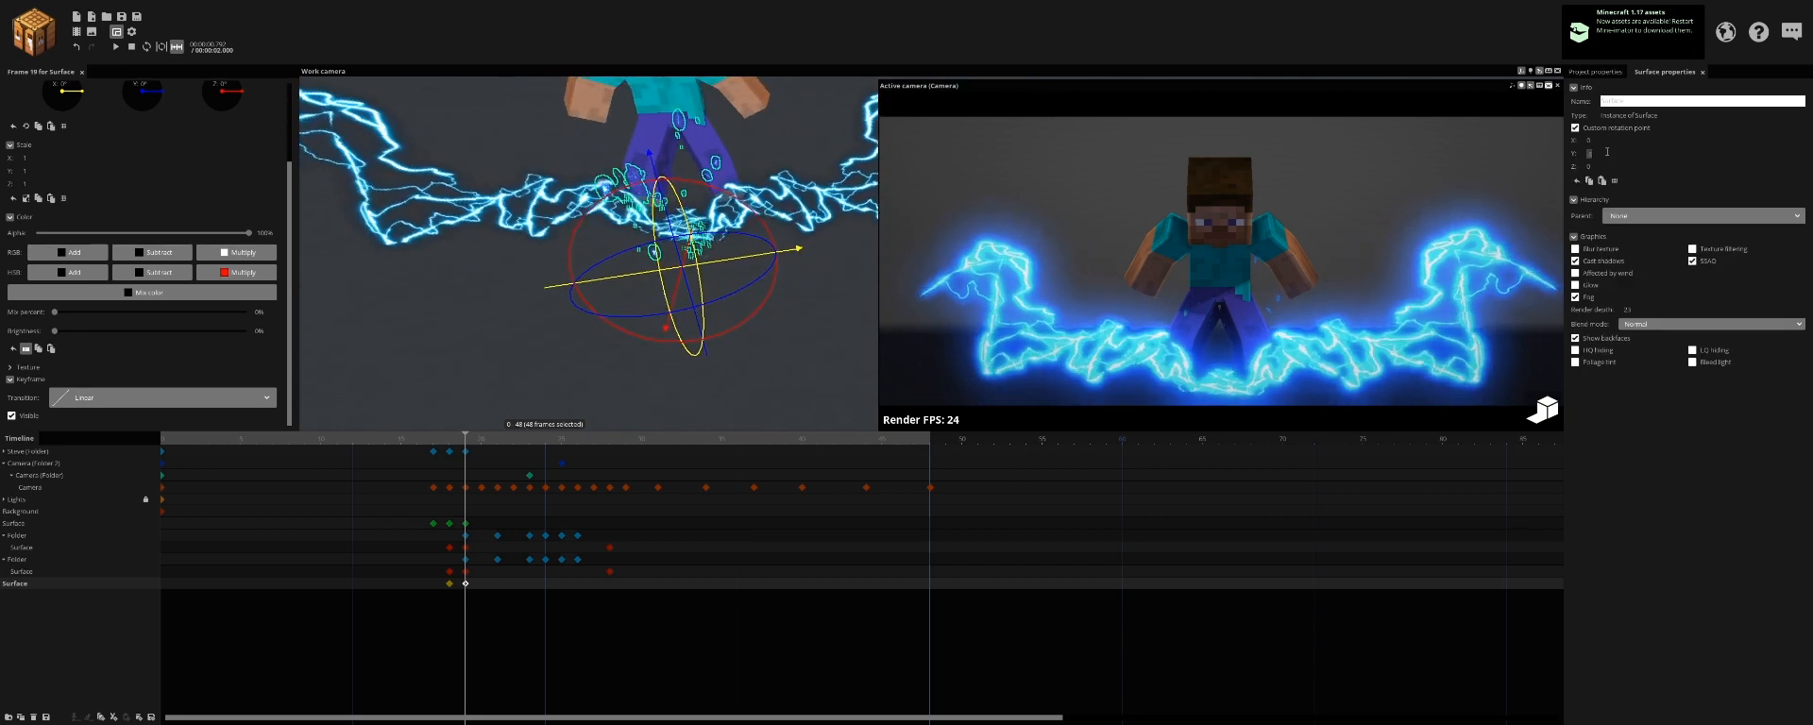
Step: Give the sparks surface a blue glow at full brightness, turn off its shadow casting, and set its blend mode to Add
left_click(1592, 285)
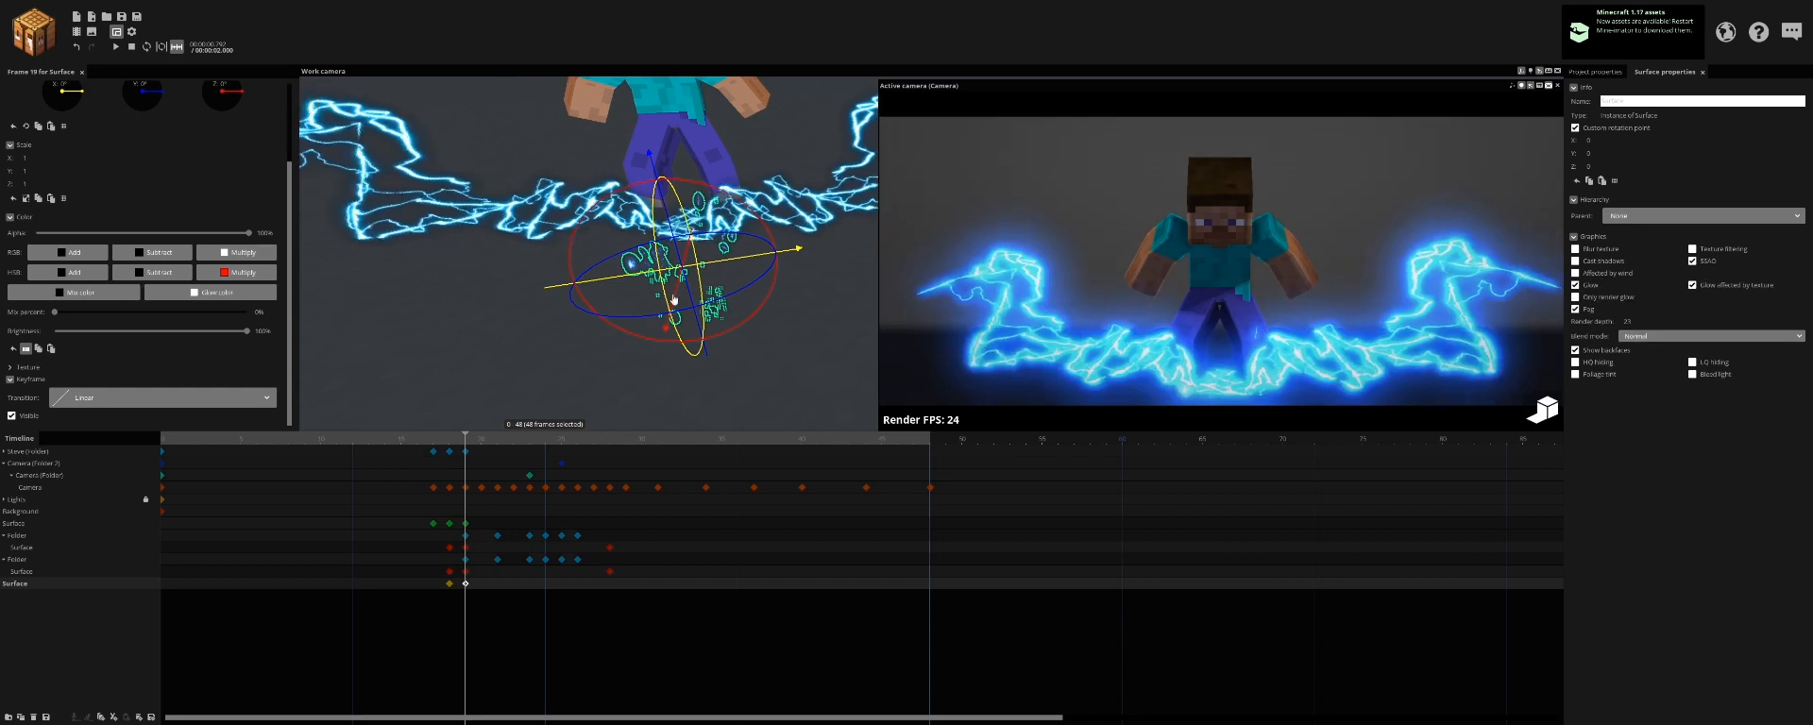
left_click(198, 294)
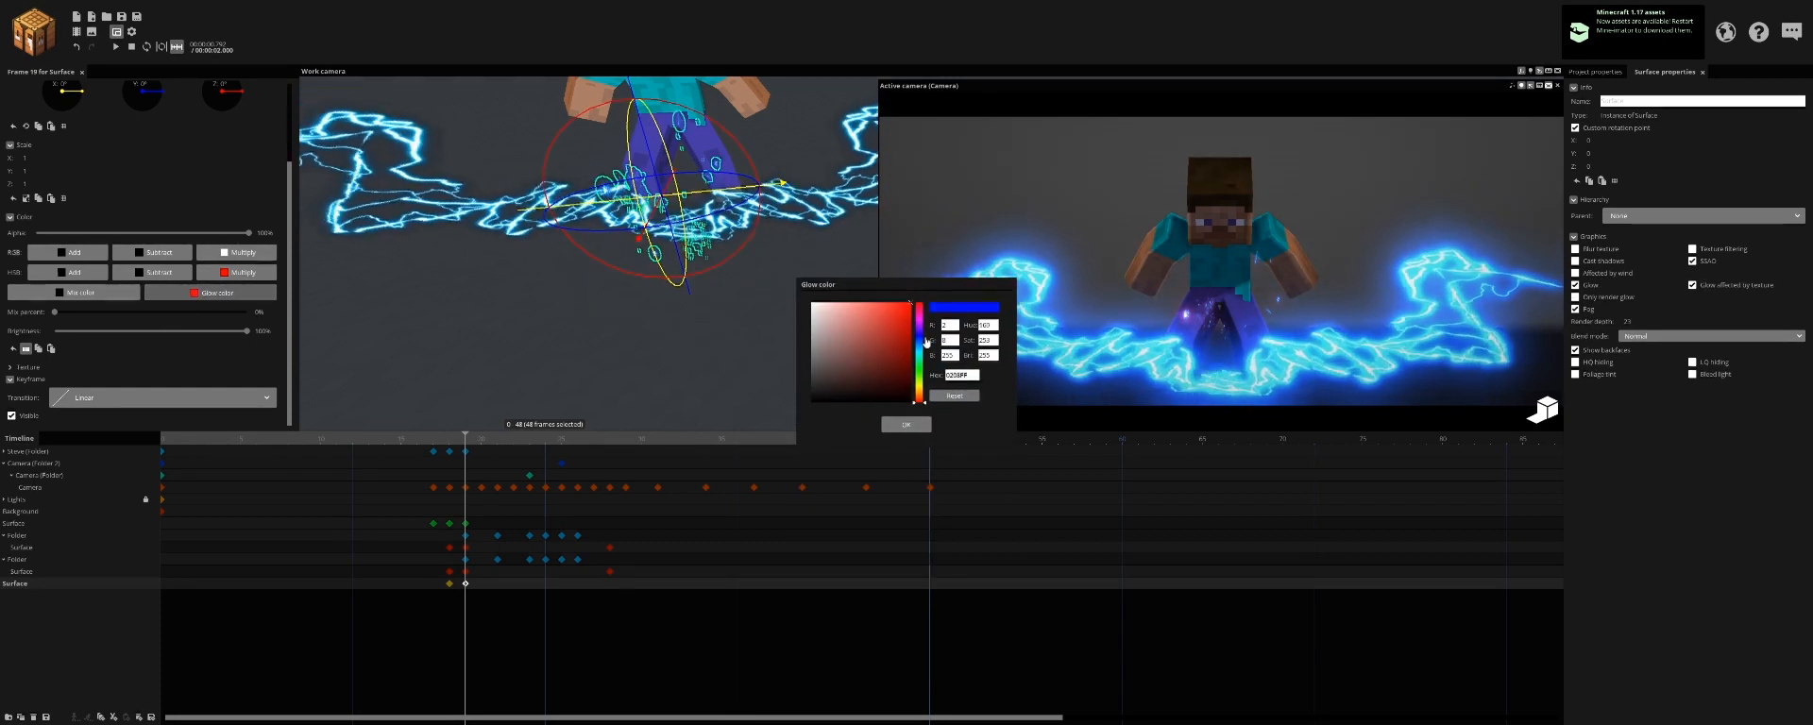
left_click(1653, 336)
left_click(1645, 361)
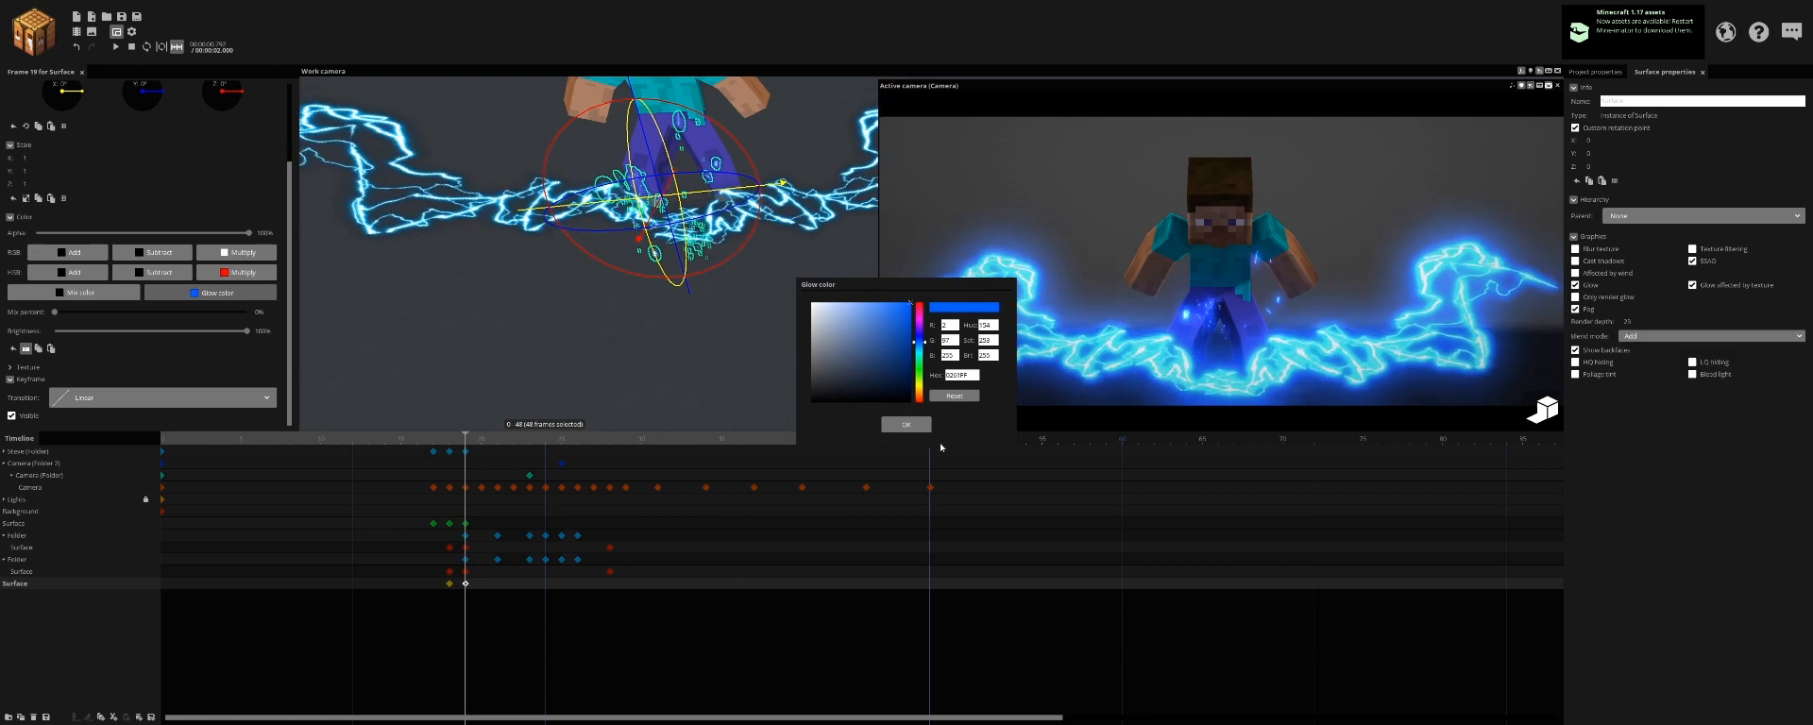
left_click(906, 425)
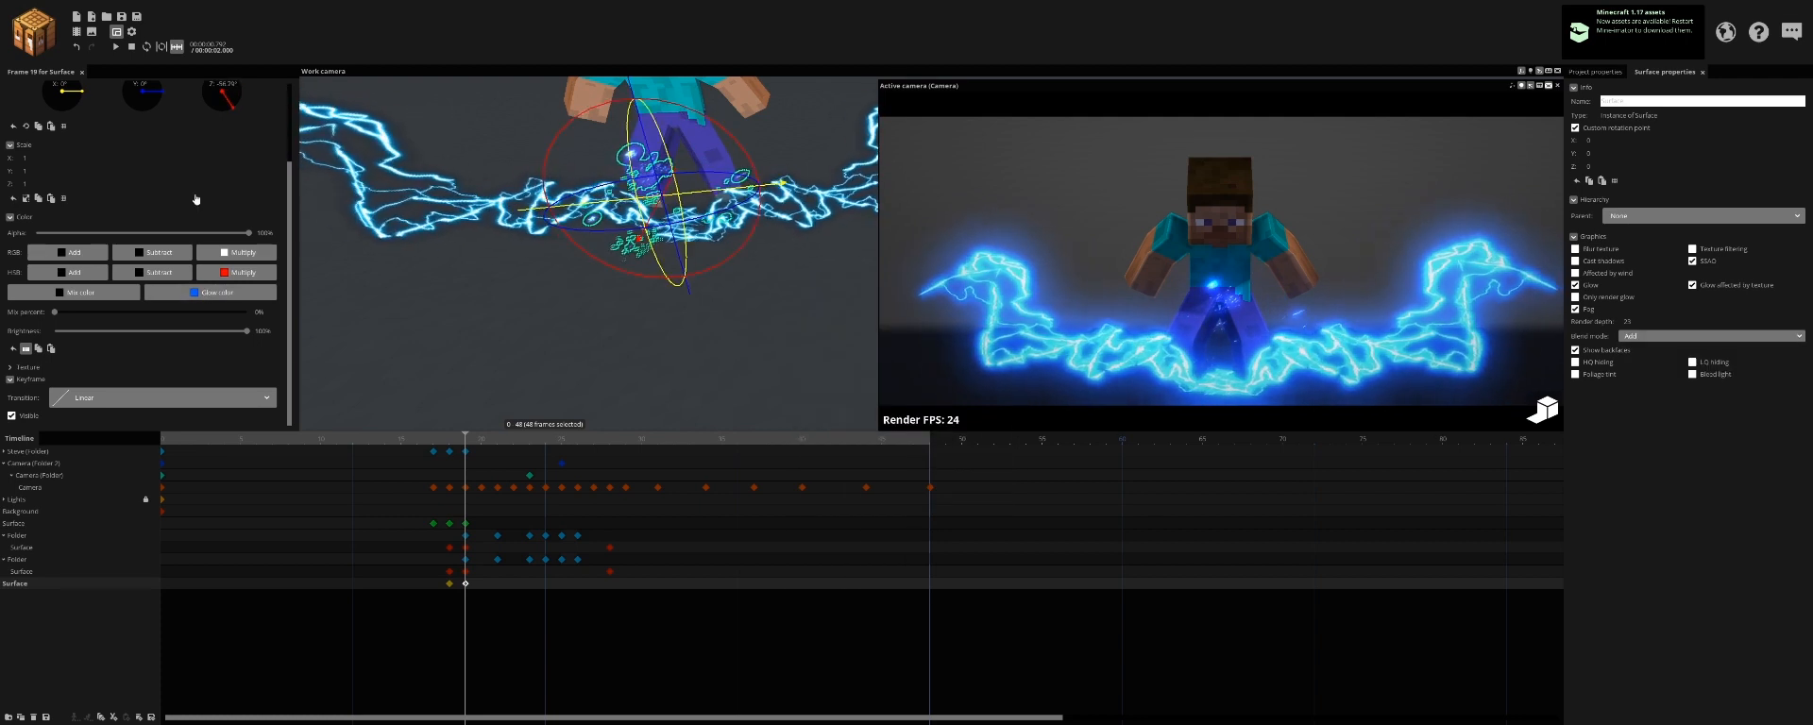
Step: Enlarge the sparks surface at frame 19, then add a frame 24 keyframe with a larger scale, 0% alpha and blurred texture
left_click_drag(25, 168, 472, 255)
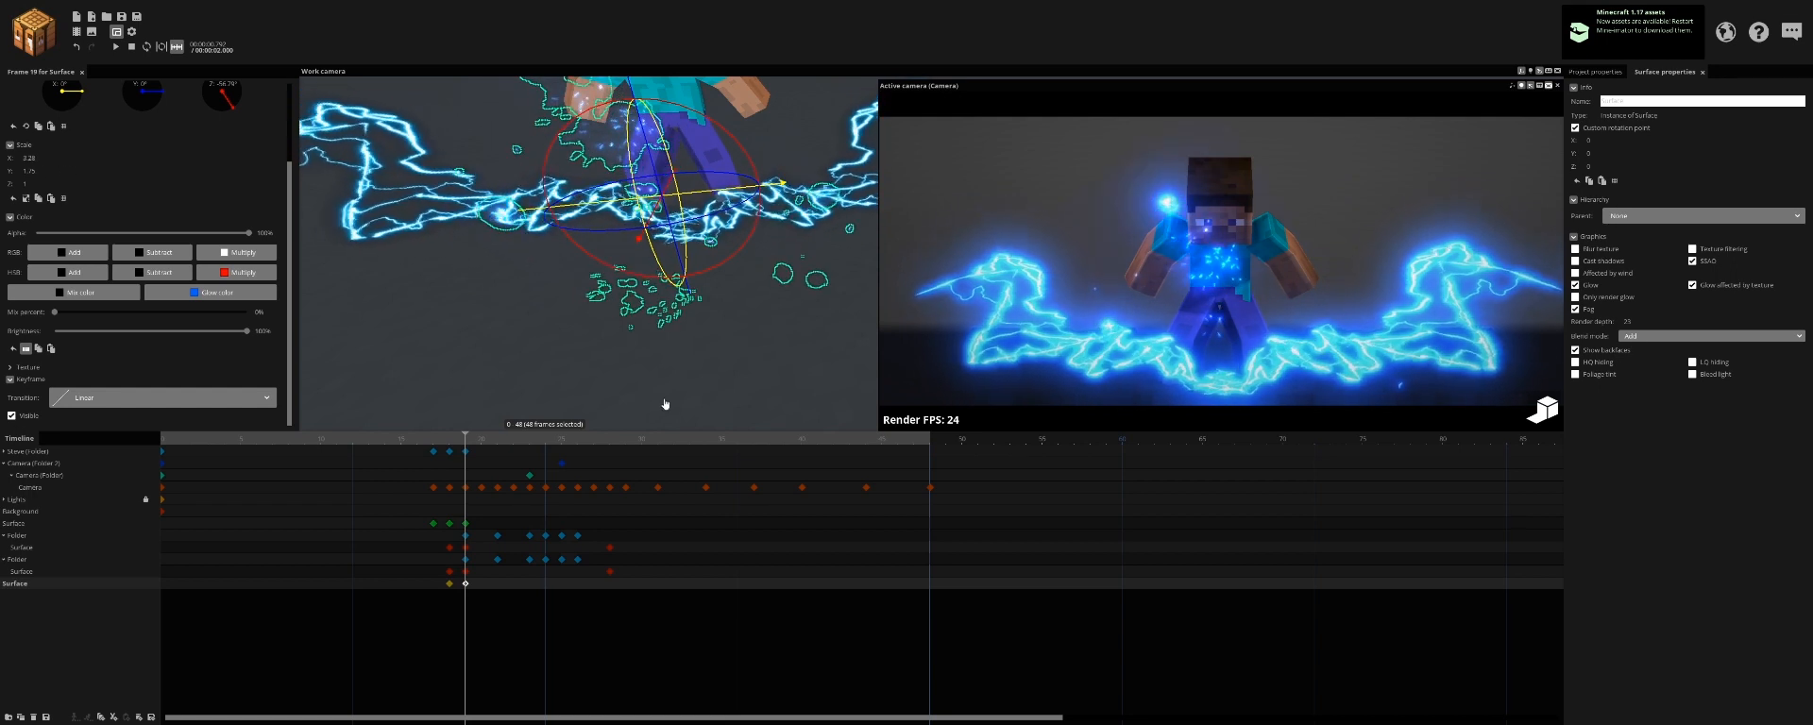
left_click_drag(504, 586, 545, 584)
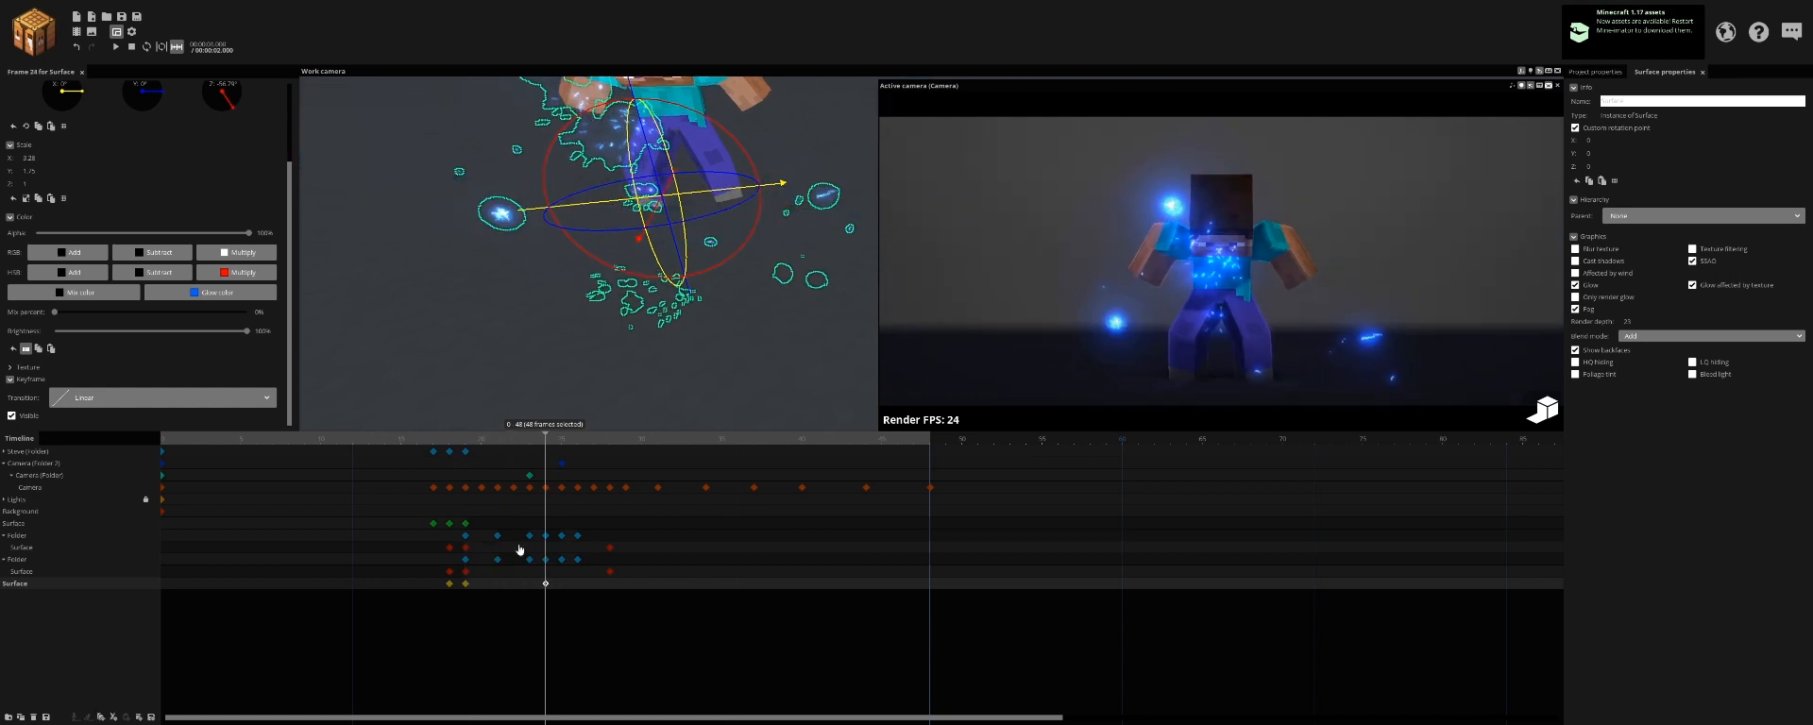
left_click_drag(33, 171, 43, 159)
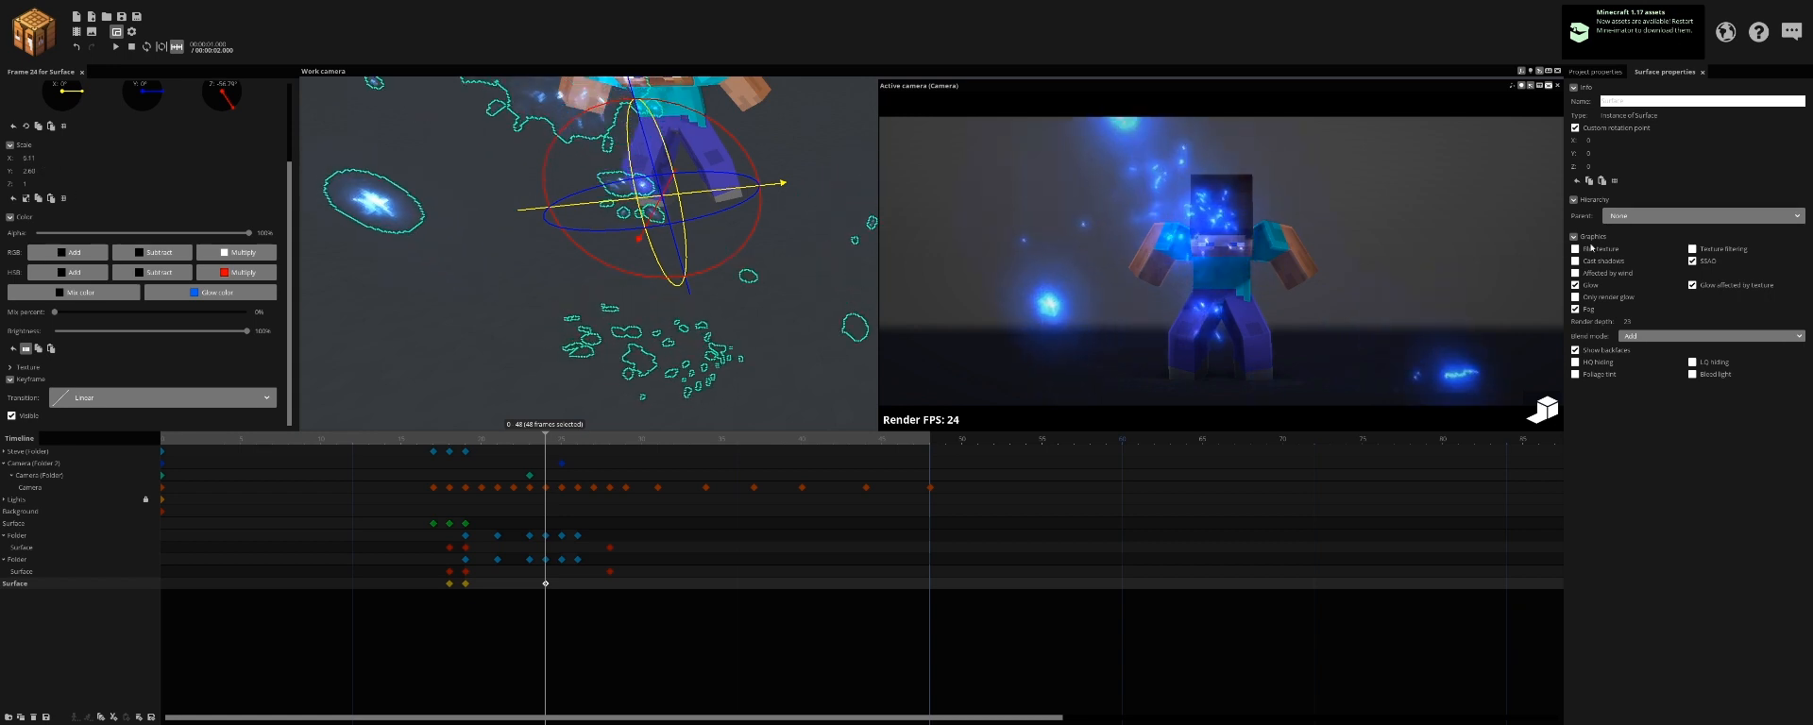
left_click_drag(123, 237, 36, 234)
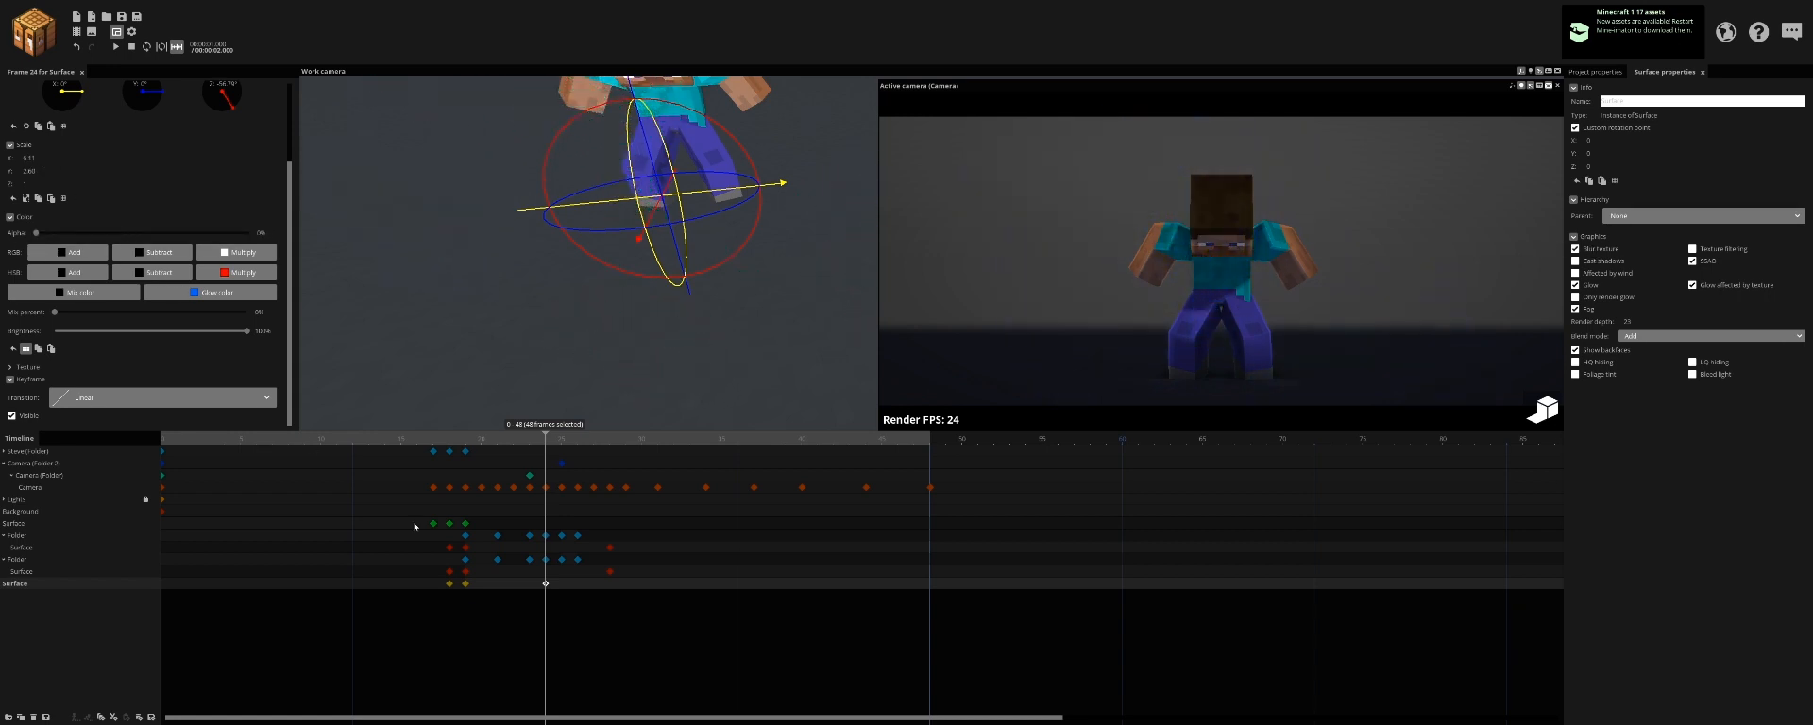
Step: Apply an ease-out transition to the sparks surface's frame 19 keyframe and play the animation
left_click(466, 584)
right_click(467, 584)
left_click(585, 627)
key("space")
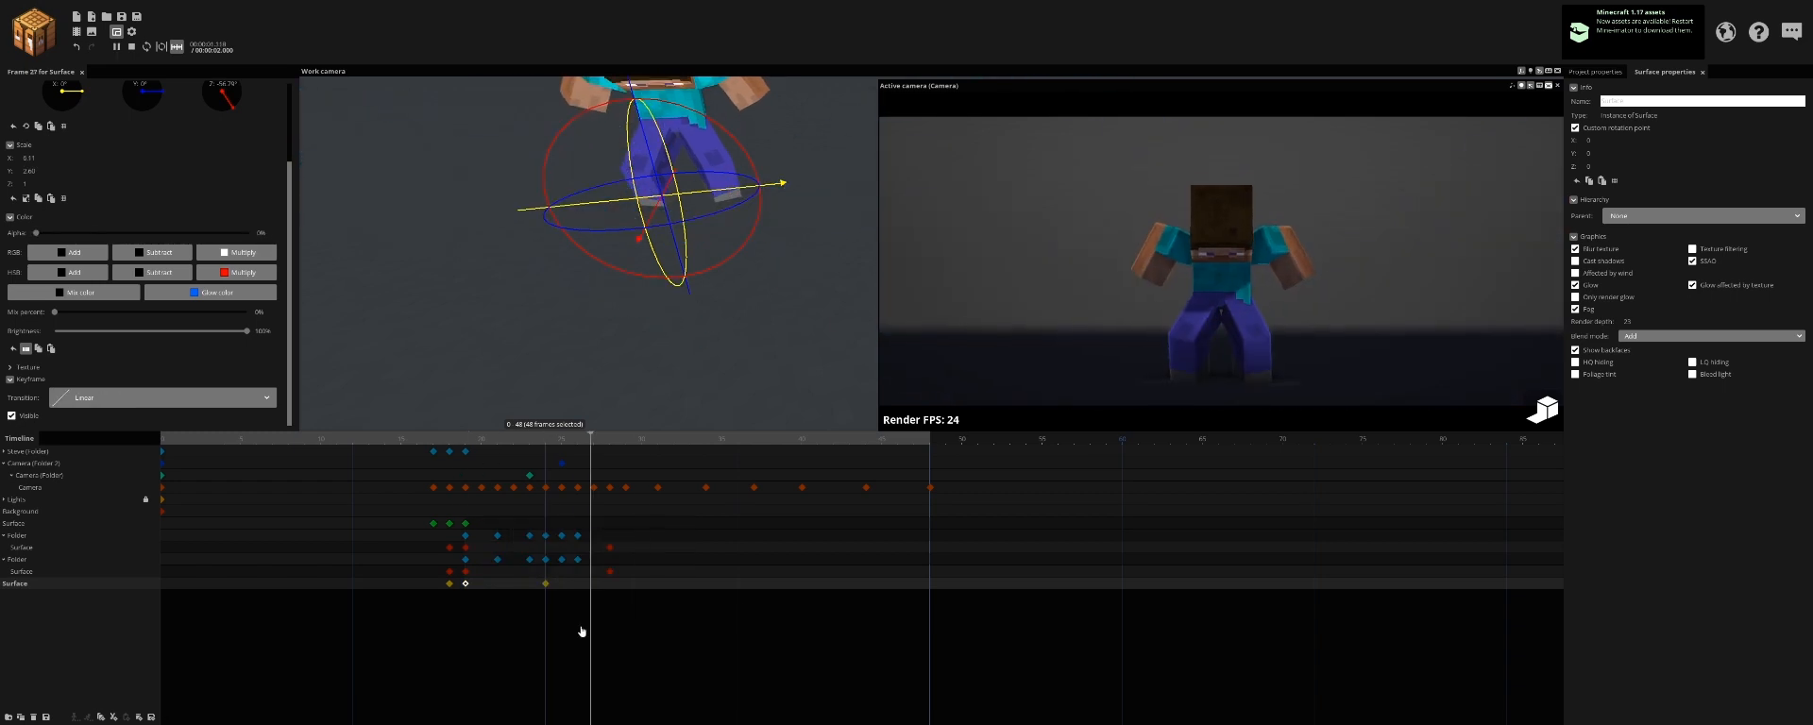
key("space")
key("space")
key("space")
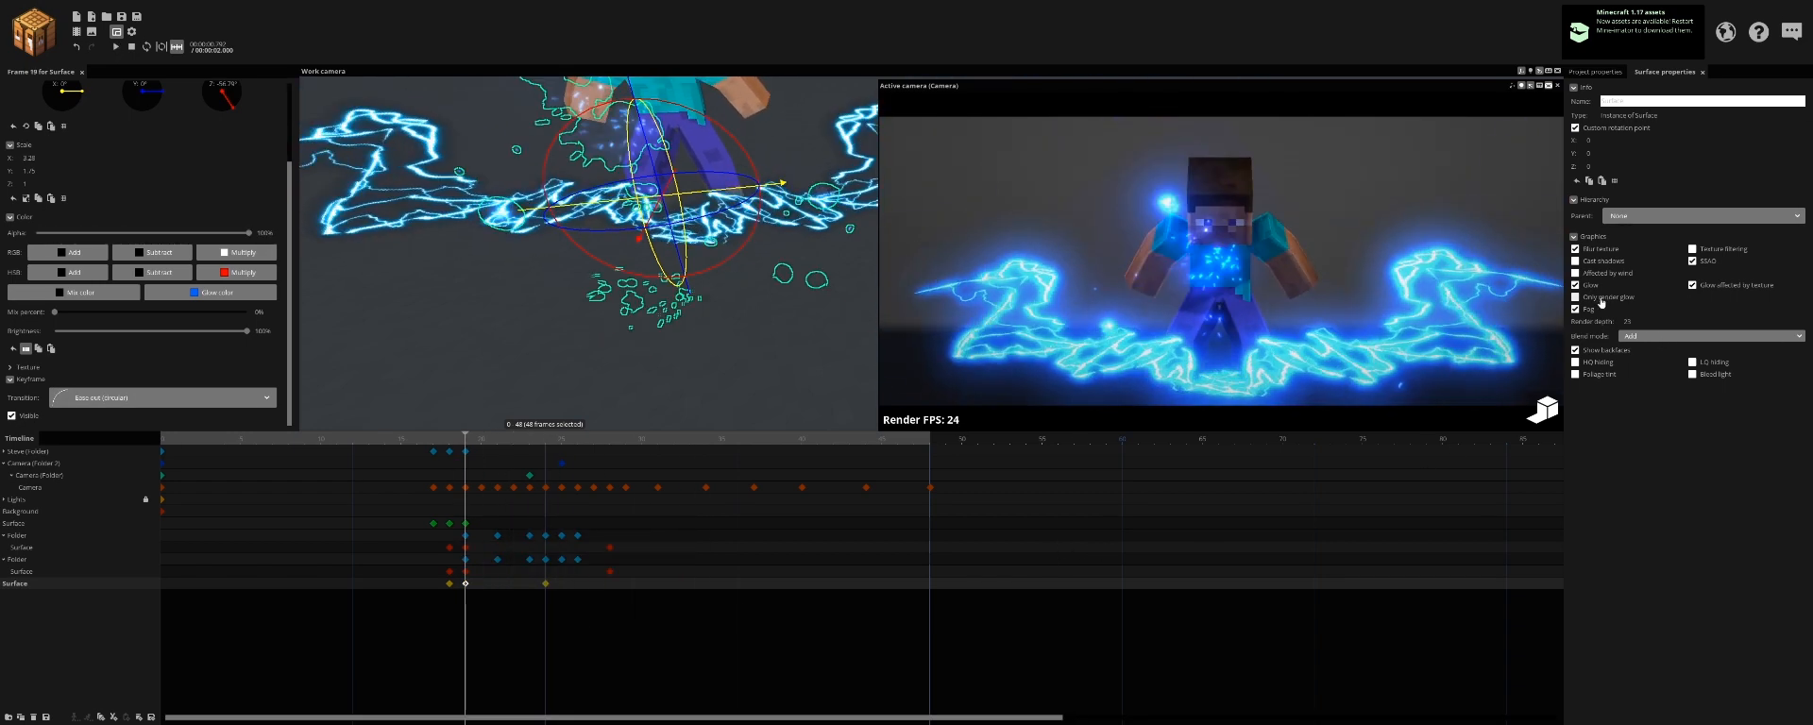
Step: Make the sparks surface affected by wind, restore its alpha and rotate it around Z at frame 24, and play from frame 19
left_click(1602, 298)
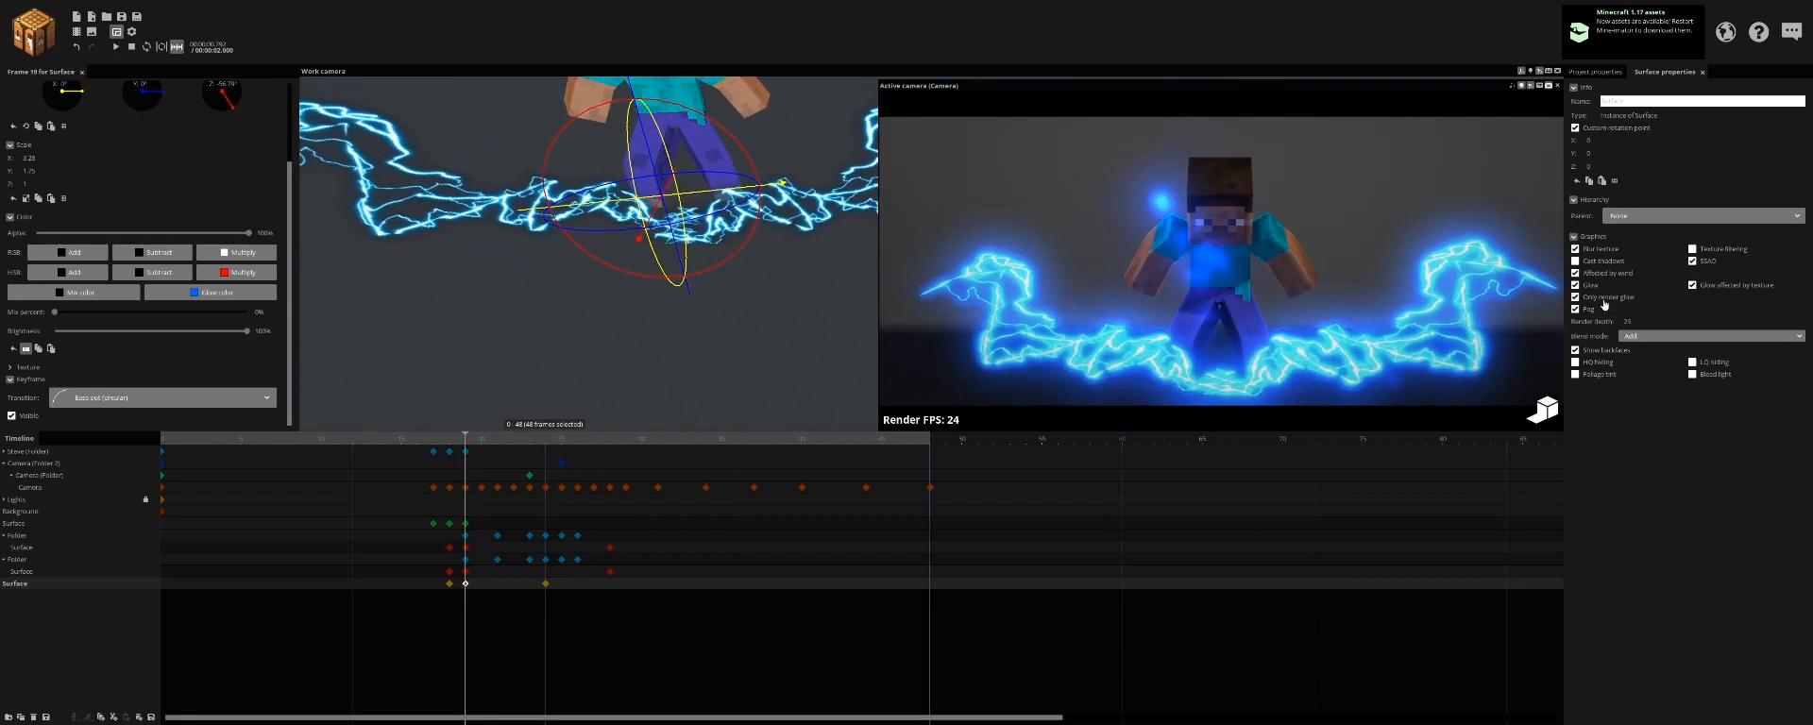
left_click(1603, 302)
left_click(546, 585)
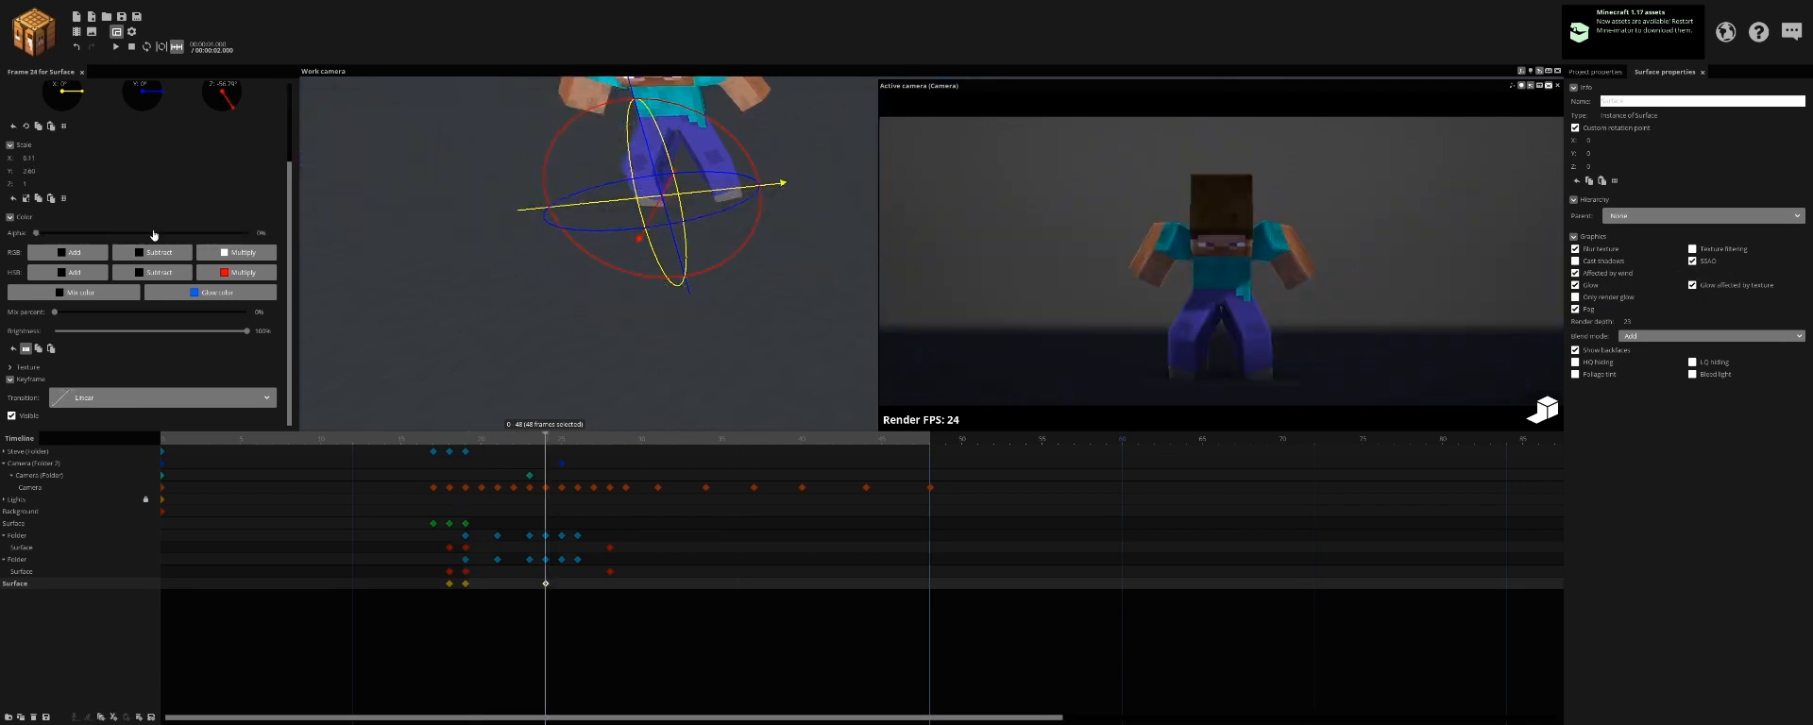
left_click_drag(154, 235, 269, 232)
left_click_drag(734, 132, 659, 110)
left_click(469, 586)
key("space")
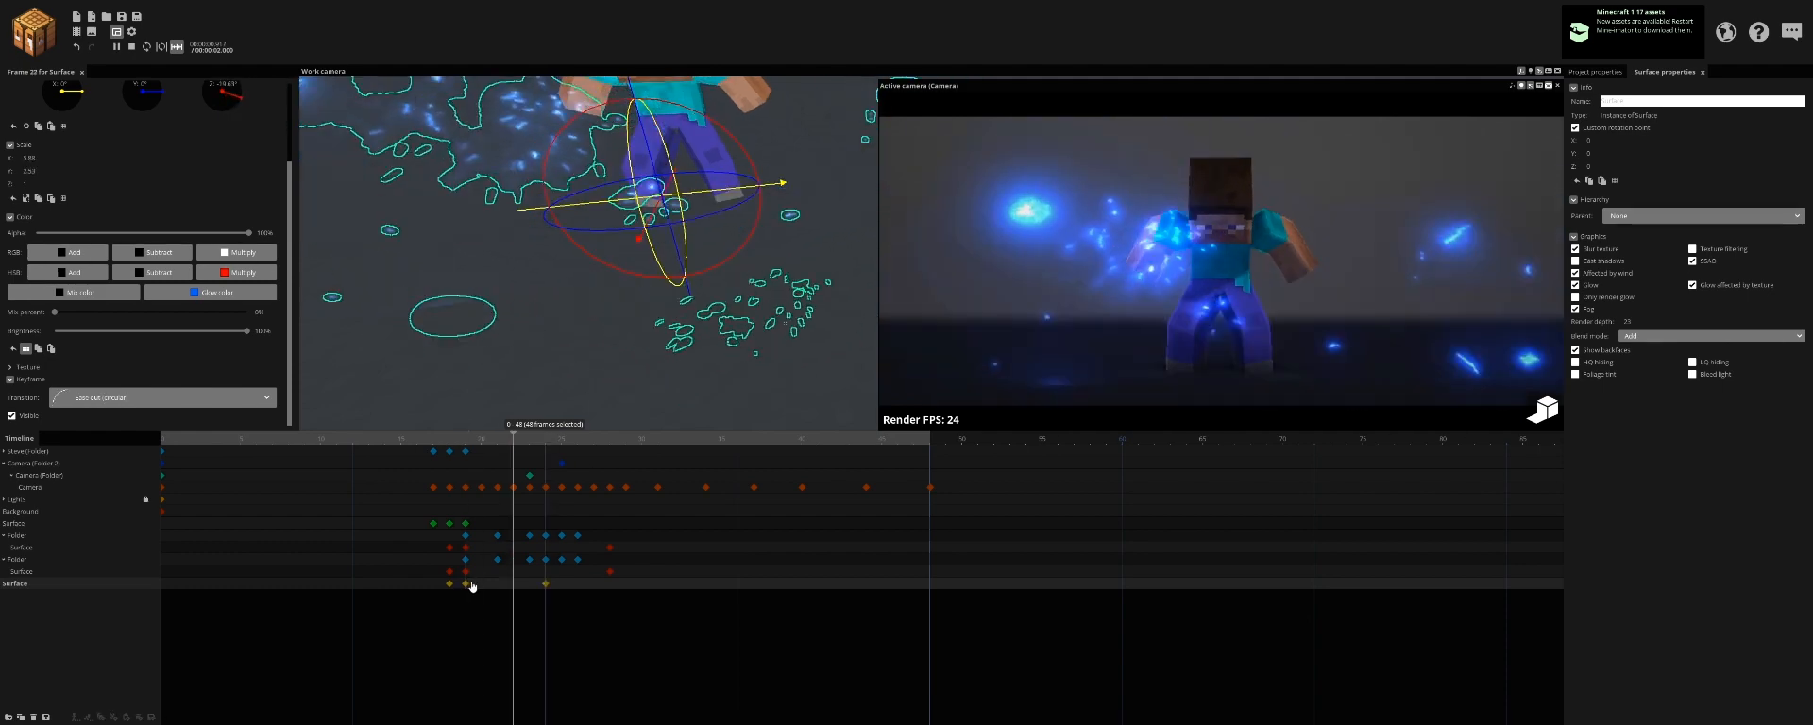
Step: At frame 24, stretch the sparks surface widely along X, flatten its Y scale, set alpha to 0%, and play the animation
left_click(546, 585)
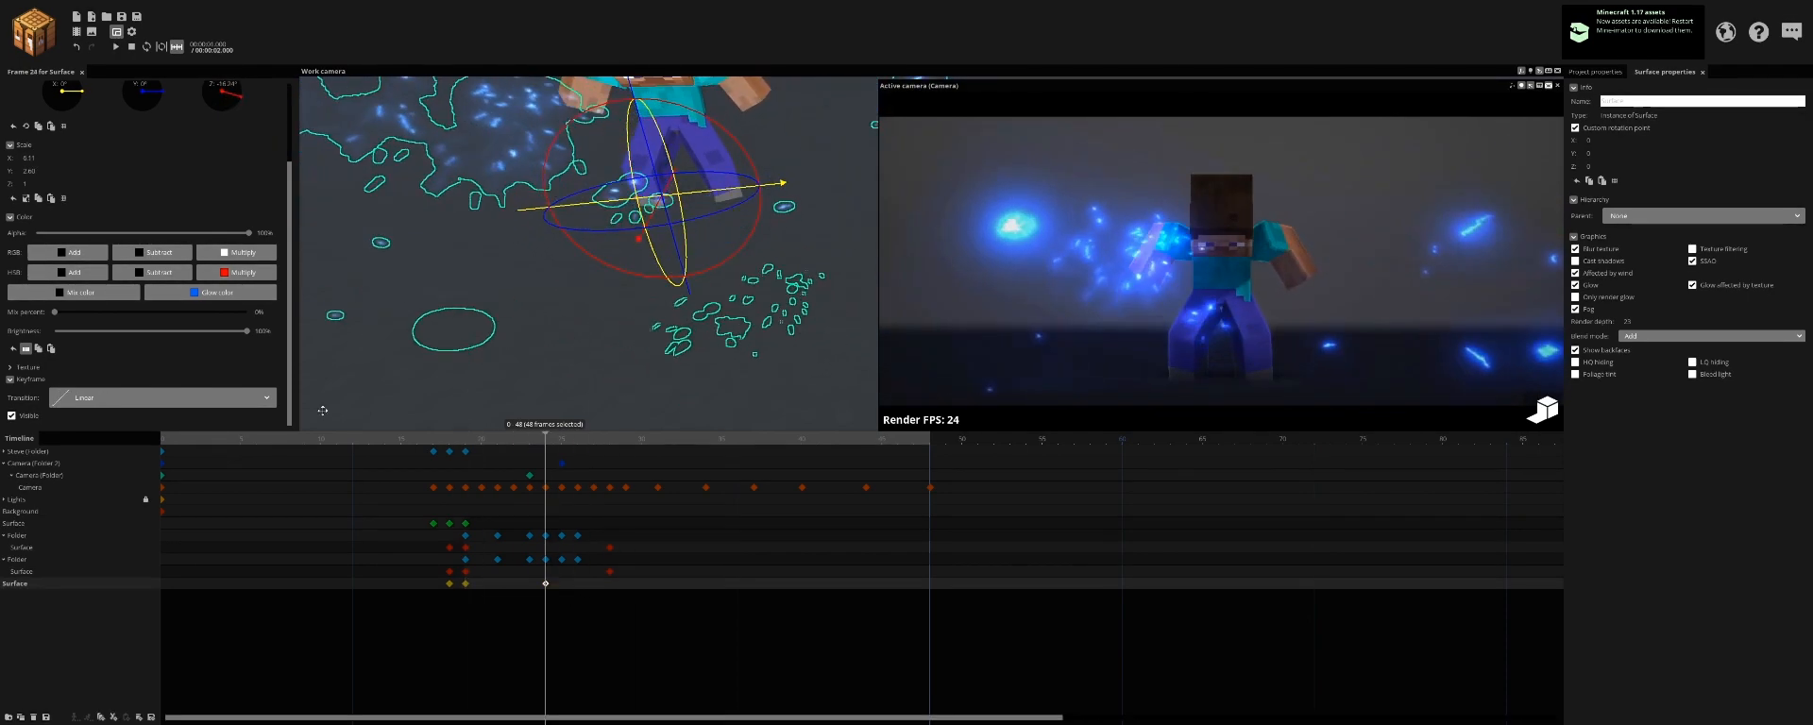
left_click_drag(322, 411, 51, 157)
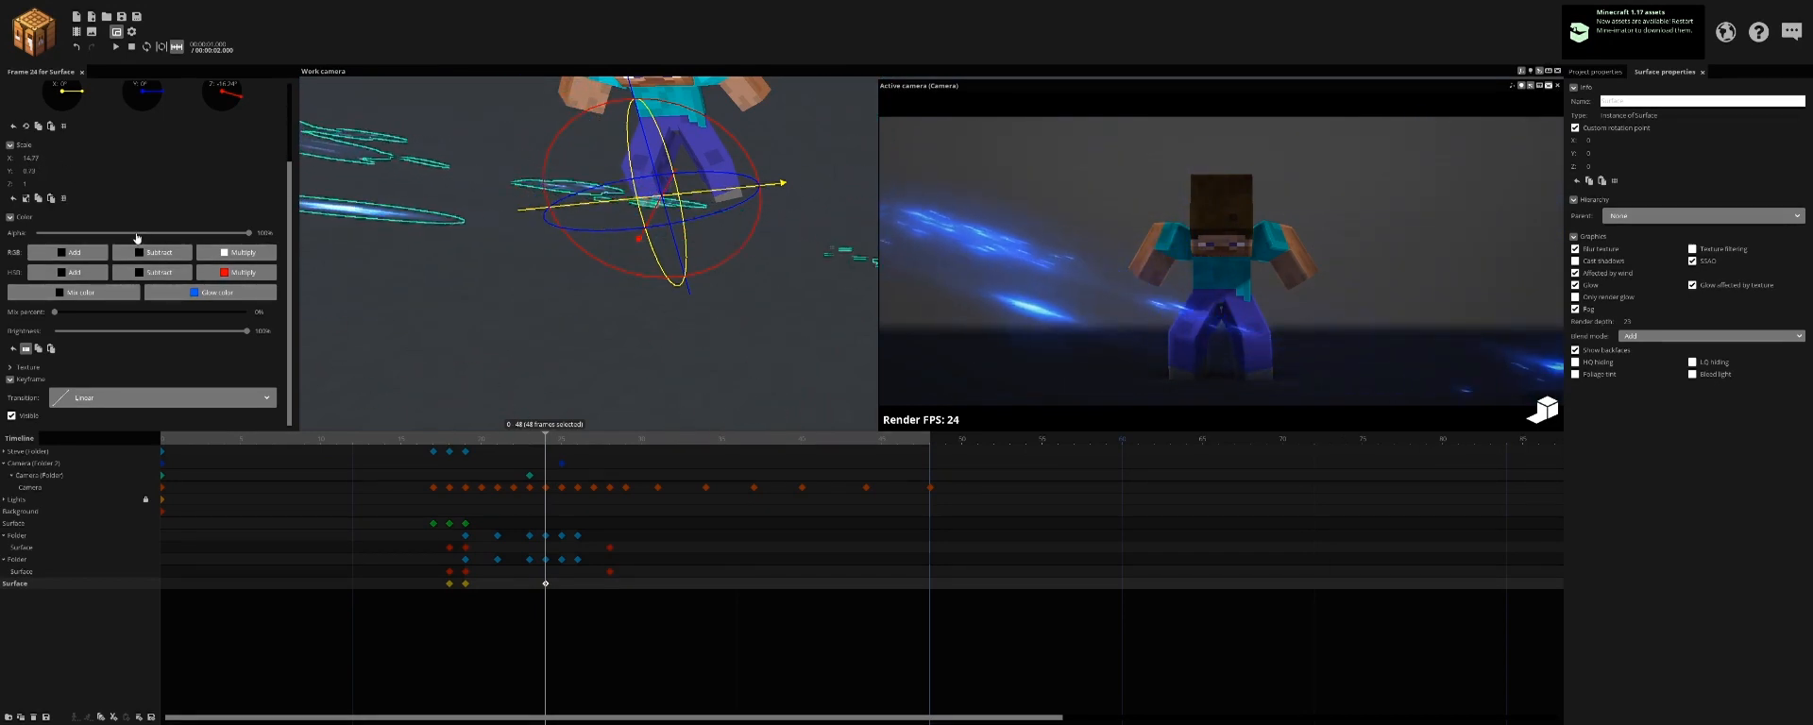
left_click_drag(137, 237, 36, 234)
key("space")
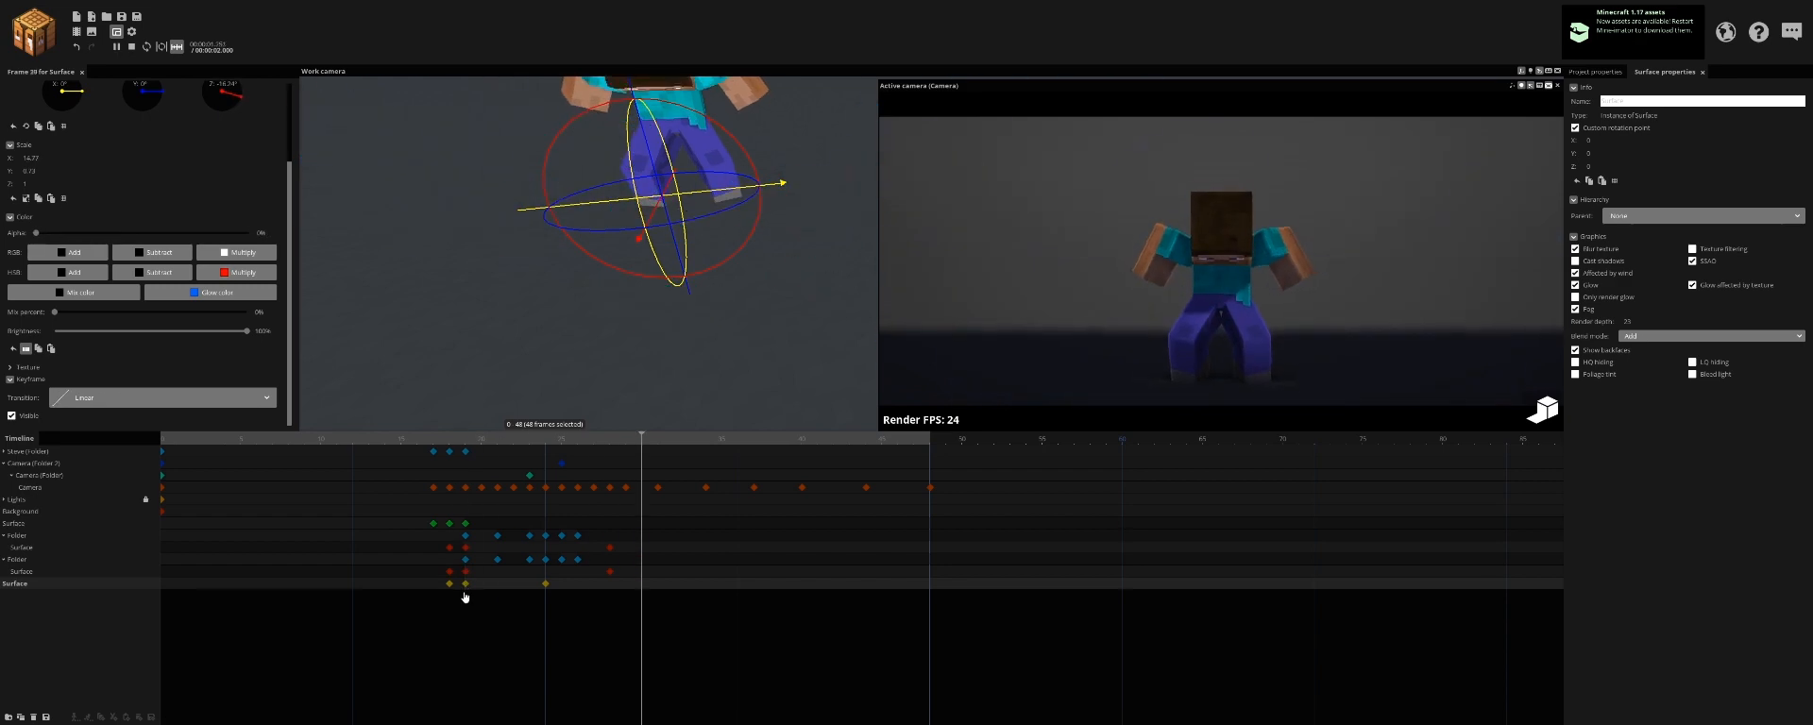
key("space")
Step: Duplicate the sparks surface, adjust the copy's render depth, and rotate it around Z so its sparks spread to Steve's other side
key("ctrl+d")
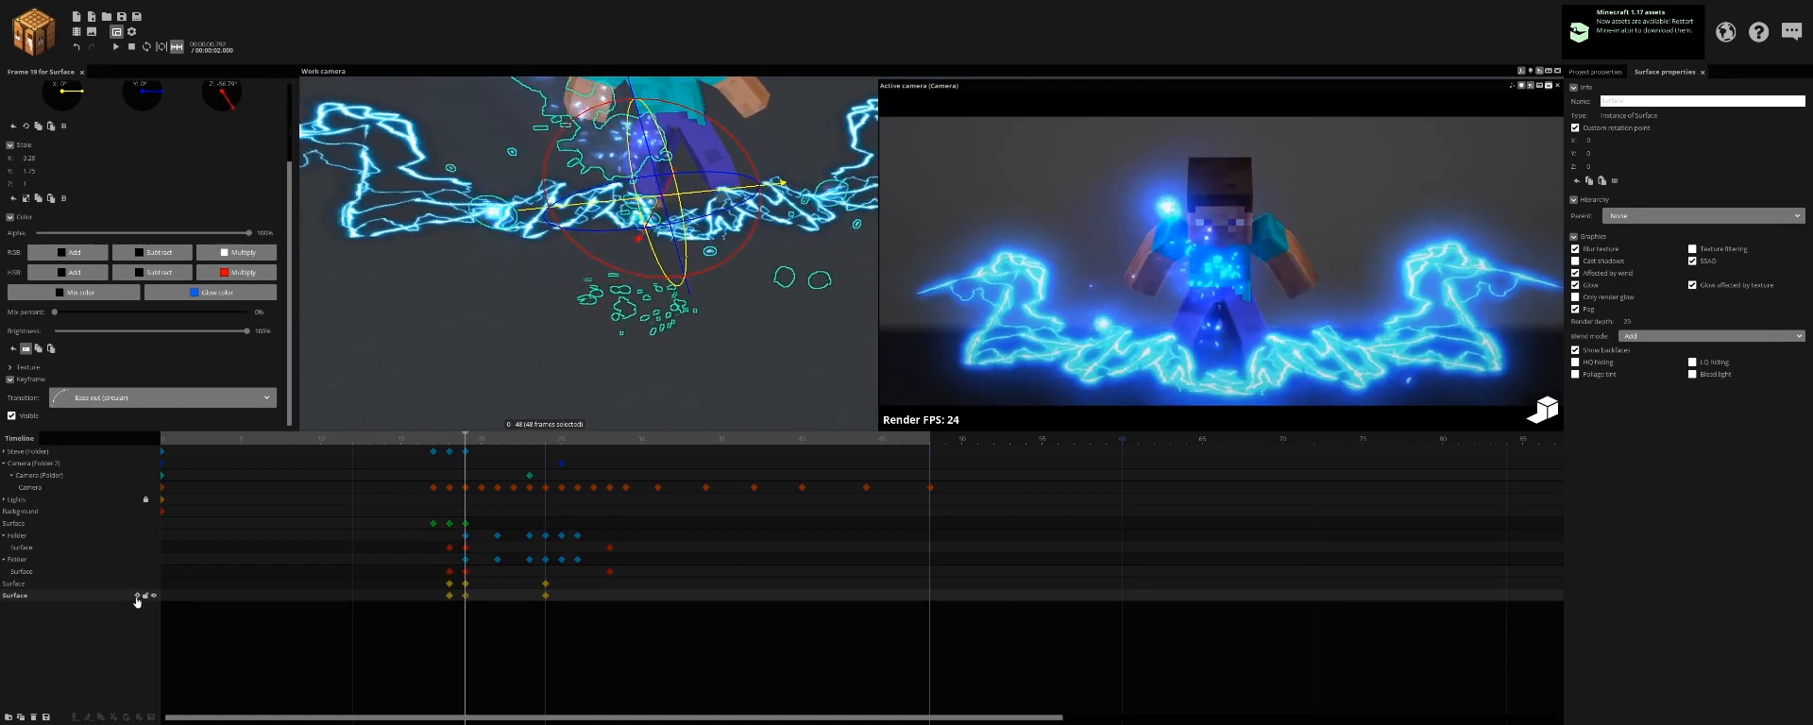
left_click_drag(605, 322, 569, 344)
left_click_drag(770, 224, 816, 236)
left_click_drag(1627, 323, 1629, 308)
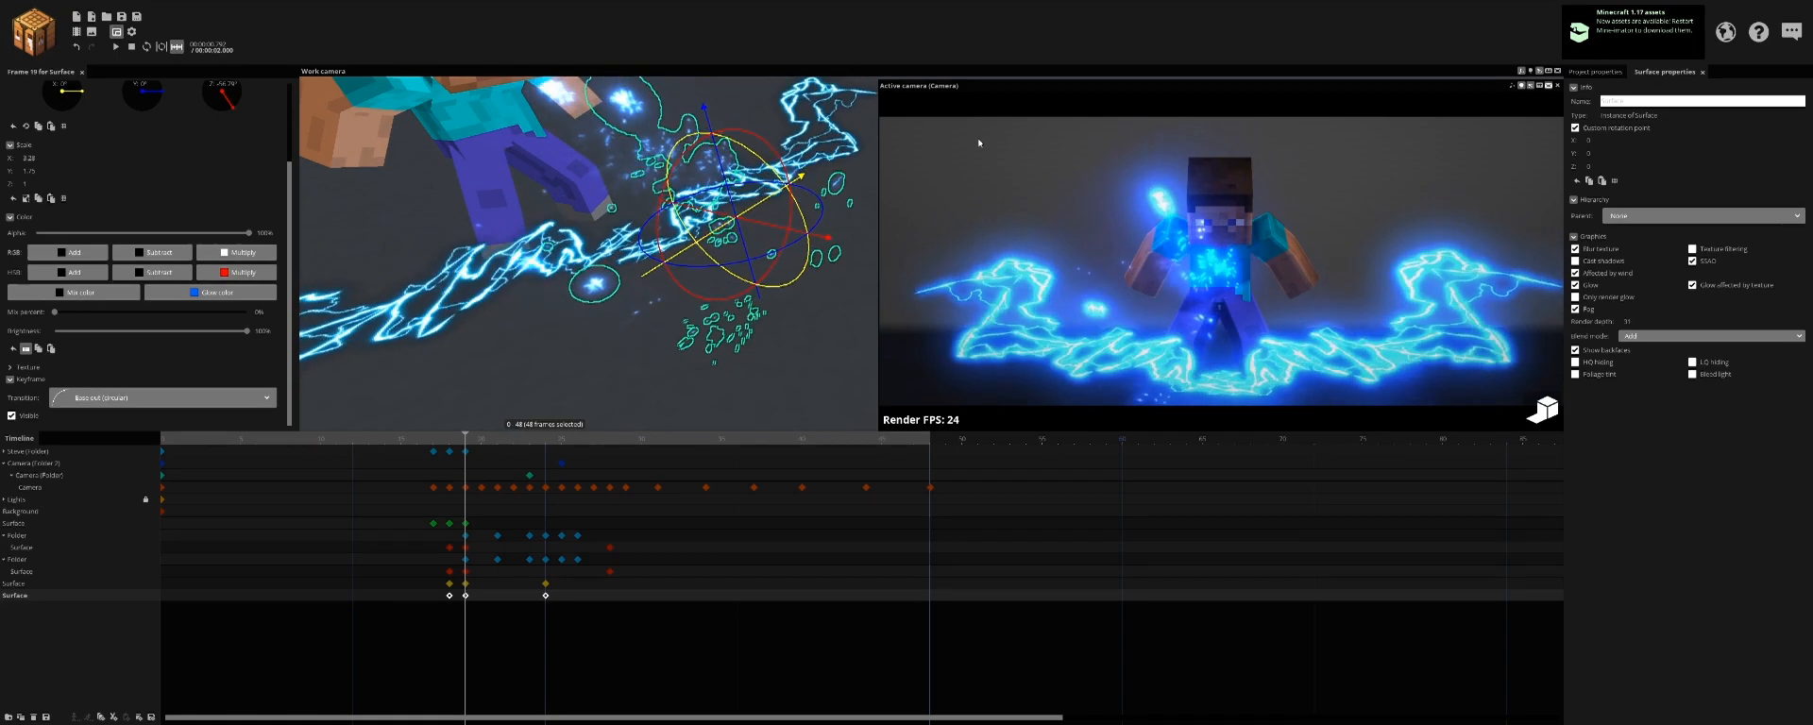
left_click_drag(757, 141, 822, 179)
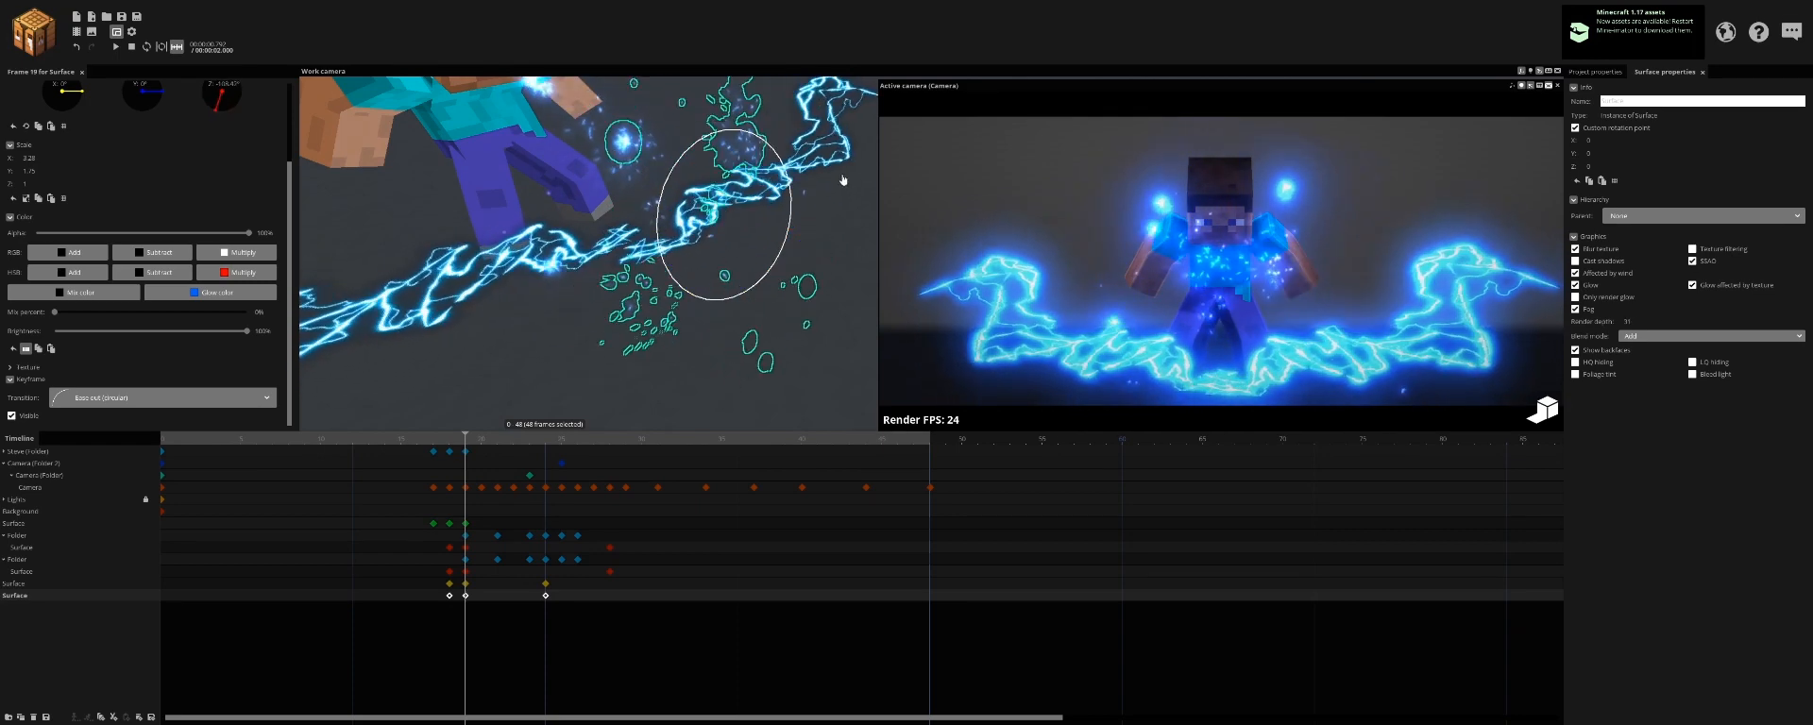
key("space")
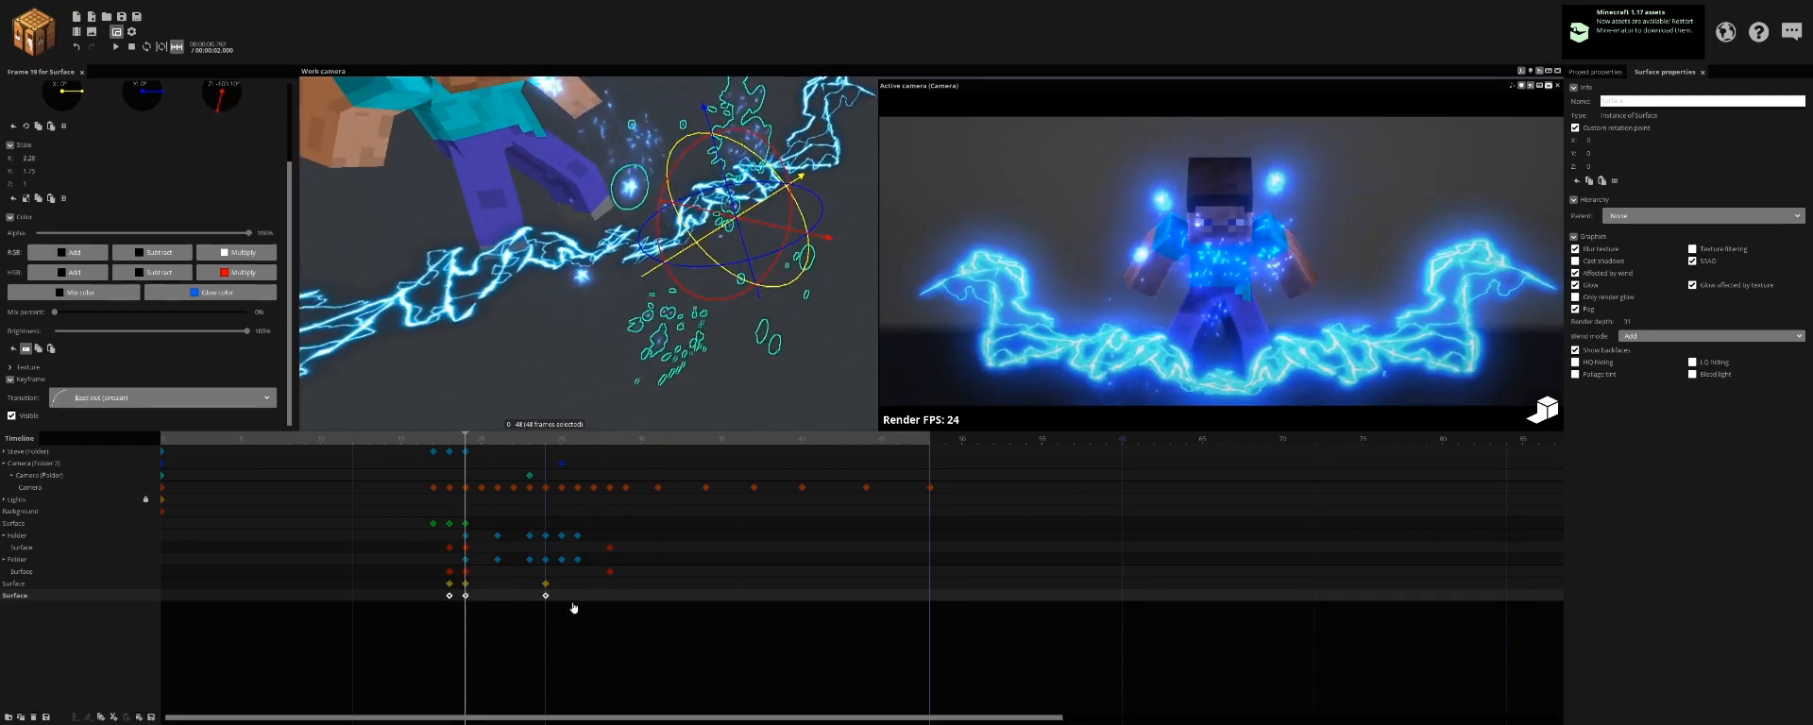
Step: Raise the duplicated sparks surface's alpha at frame 24, rotate the surface around Z, and fade its alpha back to 0%
left_click(546, 596)
left_click_drag(127, 234, 284, 233)
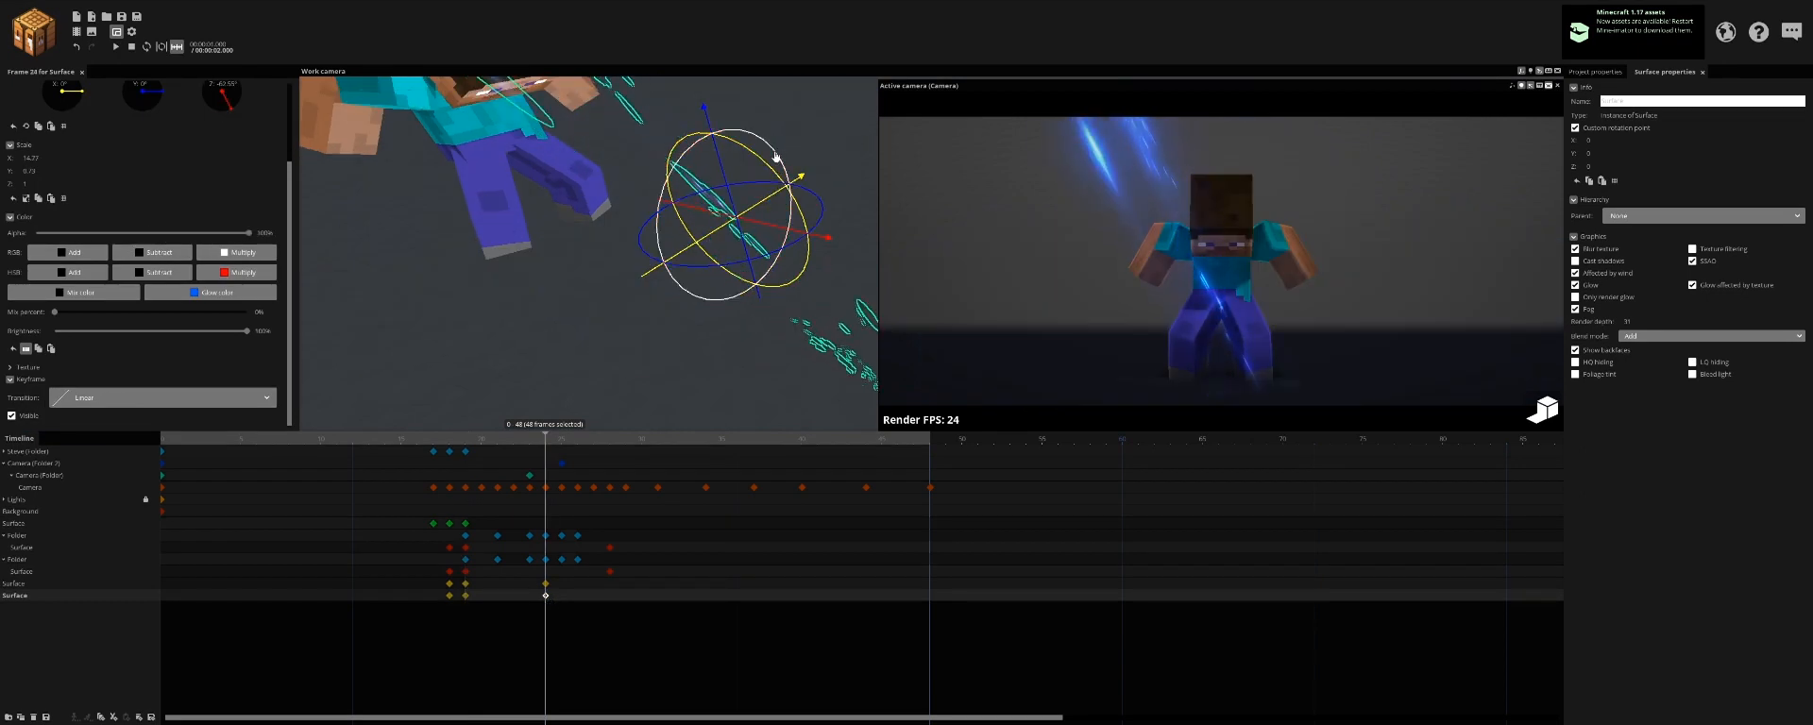
left_click_drag(754, 139, 882, 290)
left_click(71, 234)
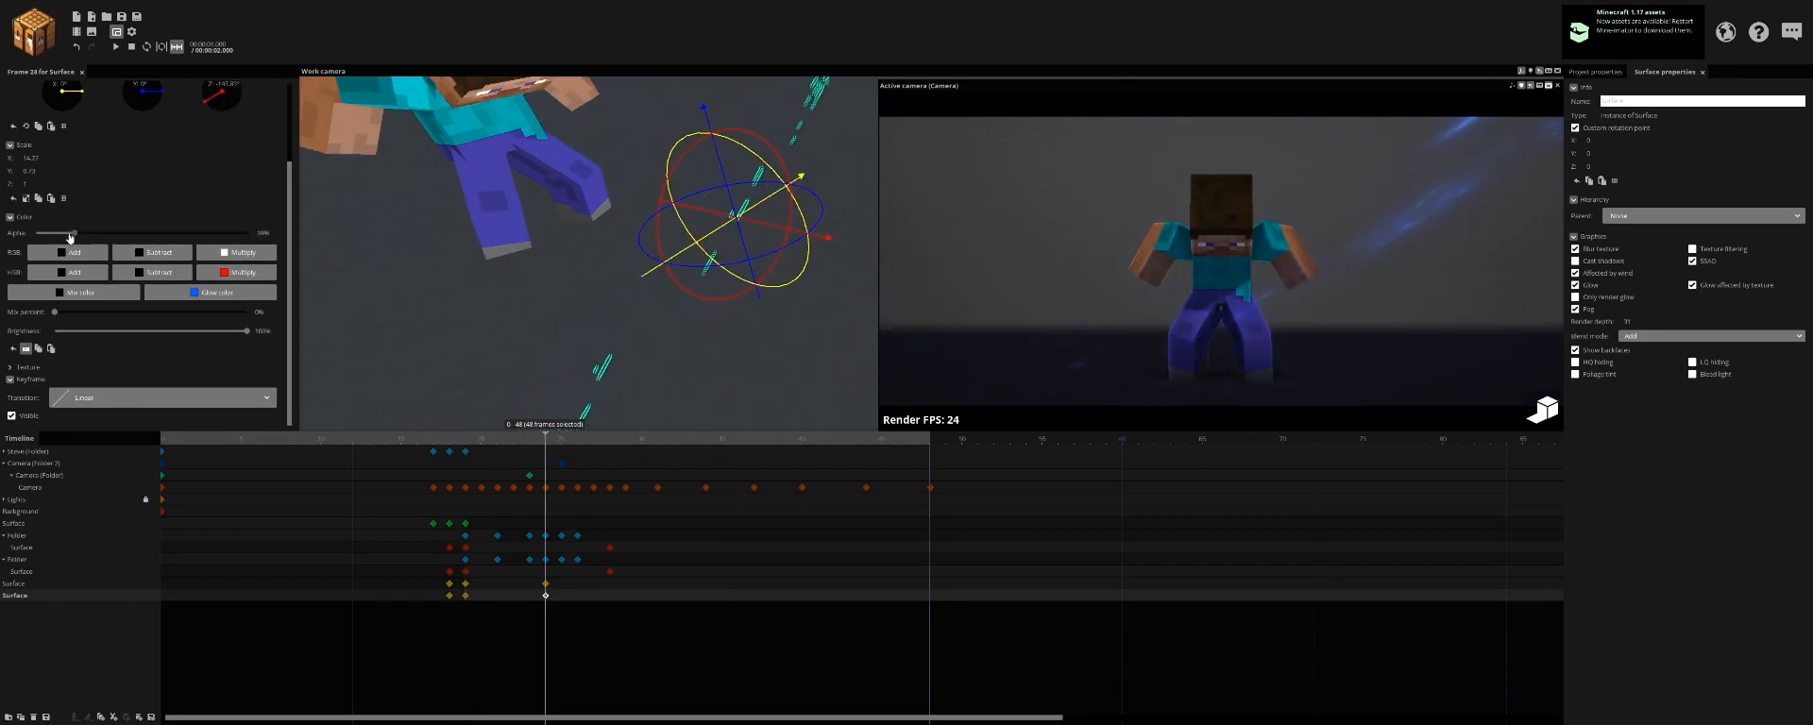
Step: Play the animation repeatedly from around frame 20 to examine how the sparks burst on both sides of Steve
left_click(475, 603)
key("space")
left_click(478, 601)
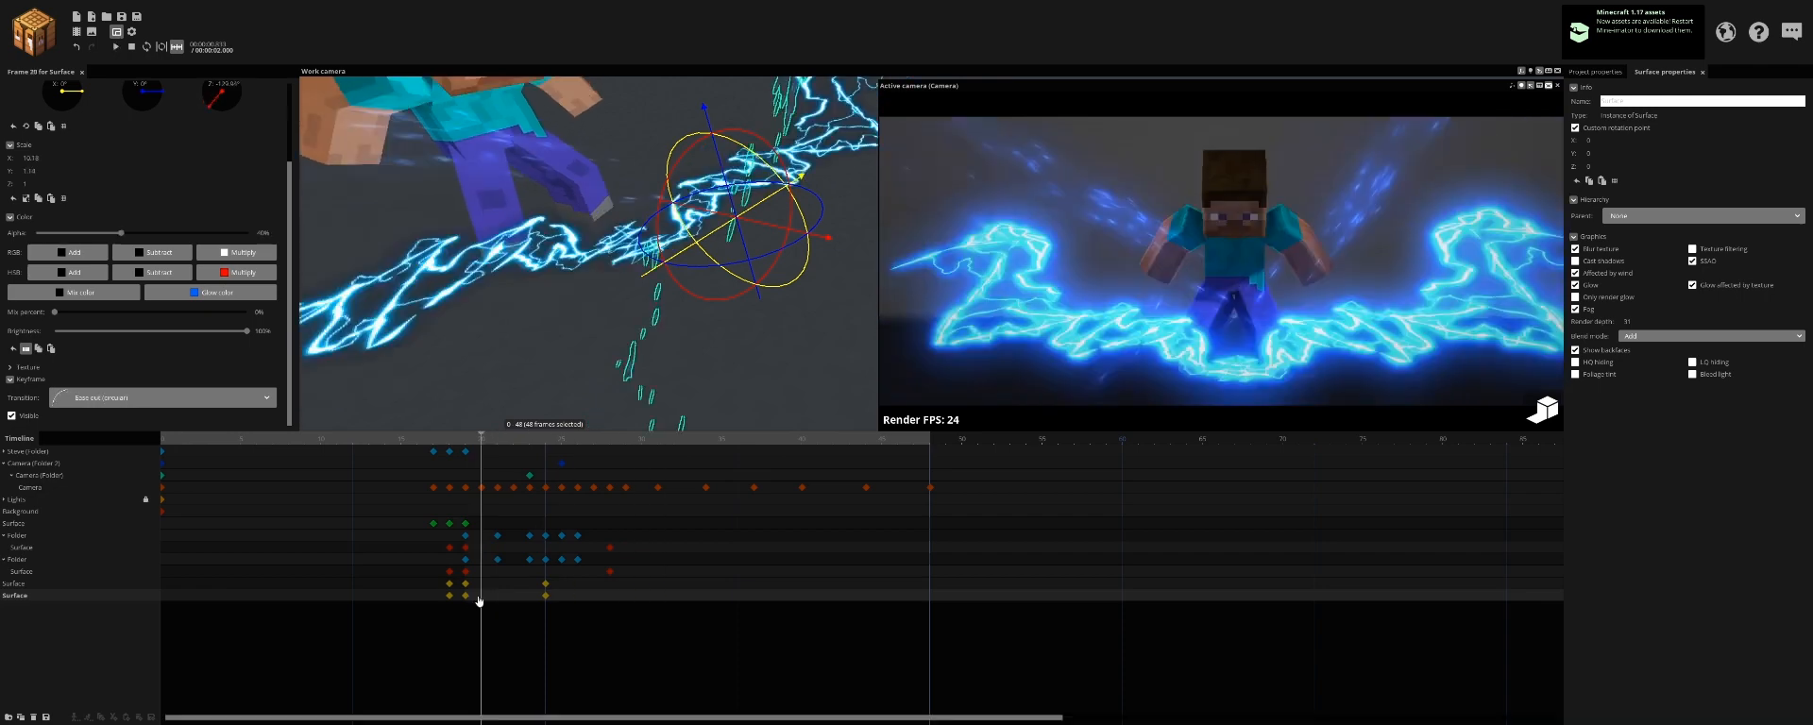
key("space")
left_click(603, 593)
key("space")
key("space")
key("space")
key("space")
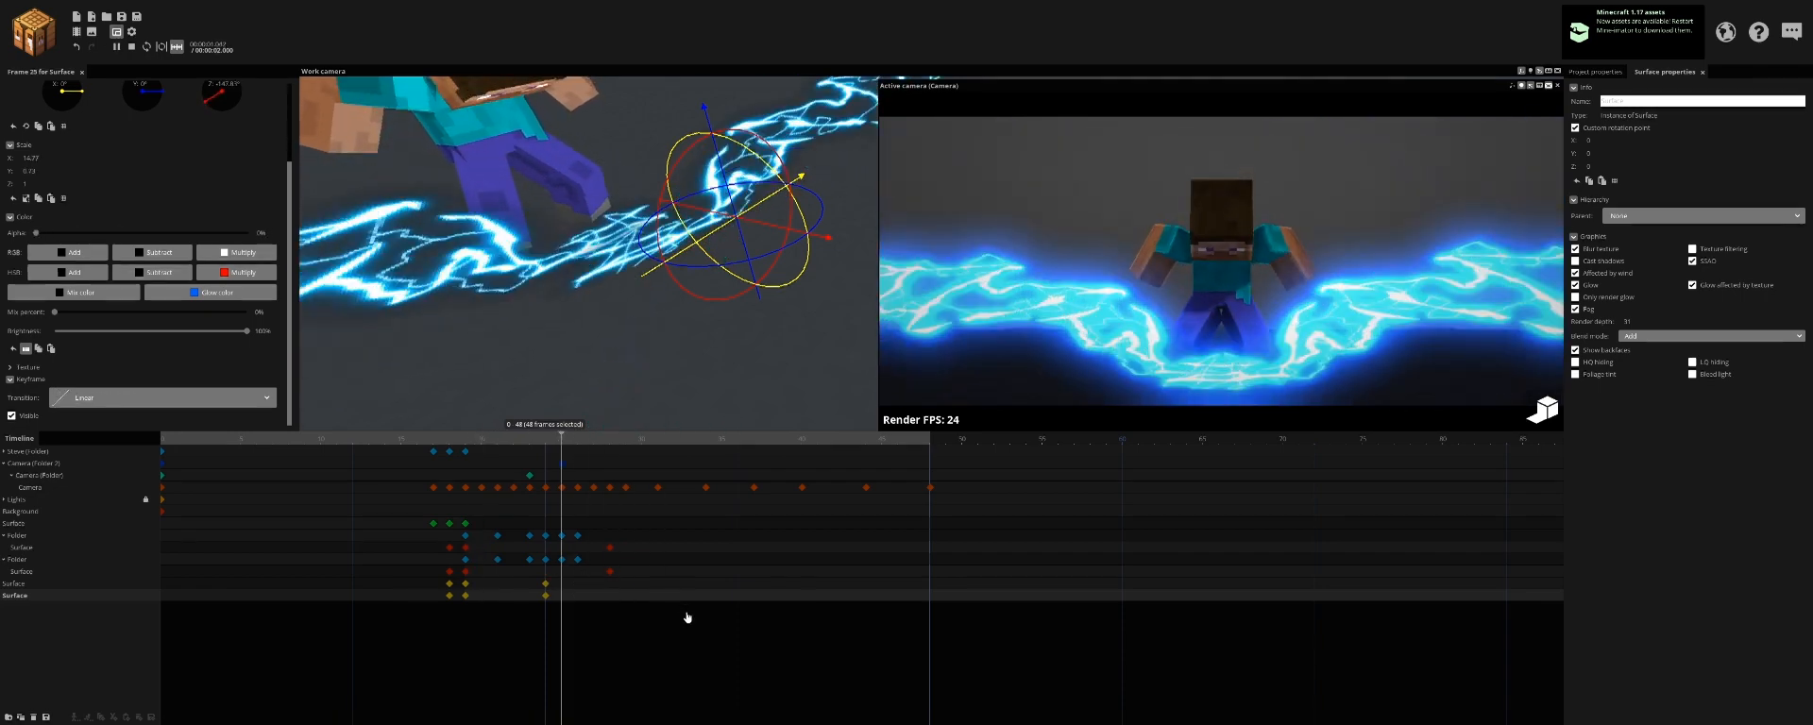
key("space")
key("space")
key("space")
Step: Give the Steve folder a dark blue glow color at frame 19 and play the animation
left_click(29, 452)
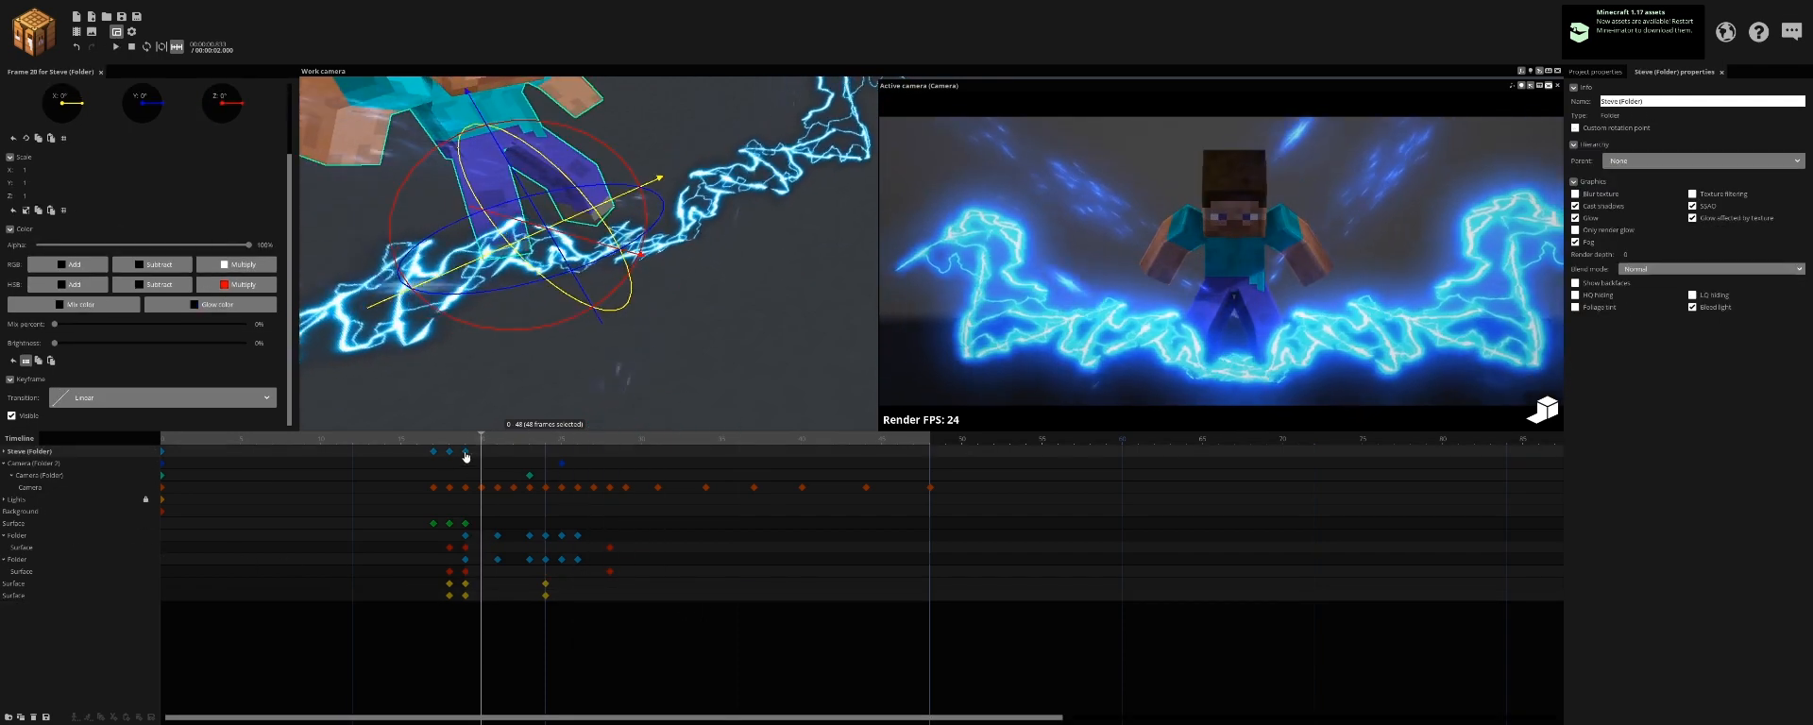
key("Left")
left_click(205, 308)
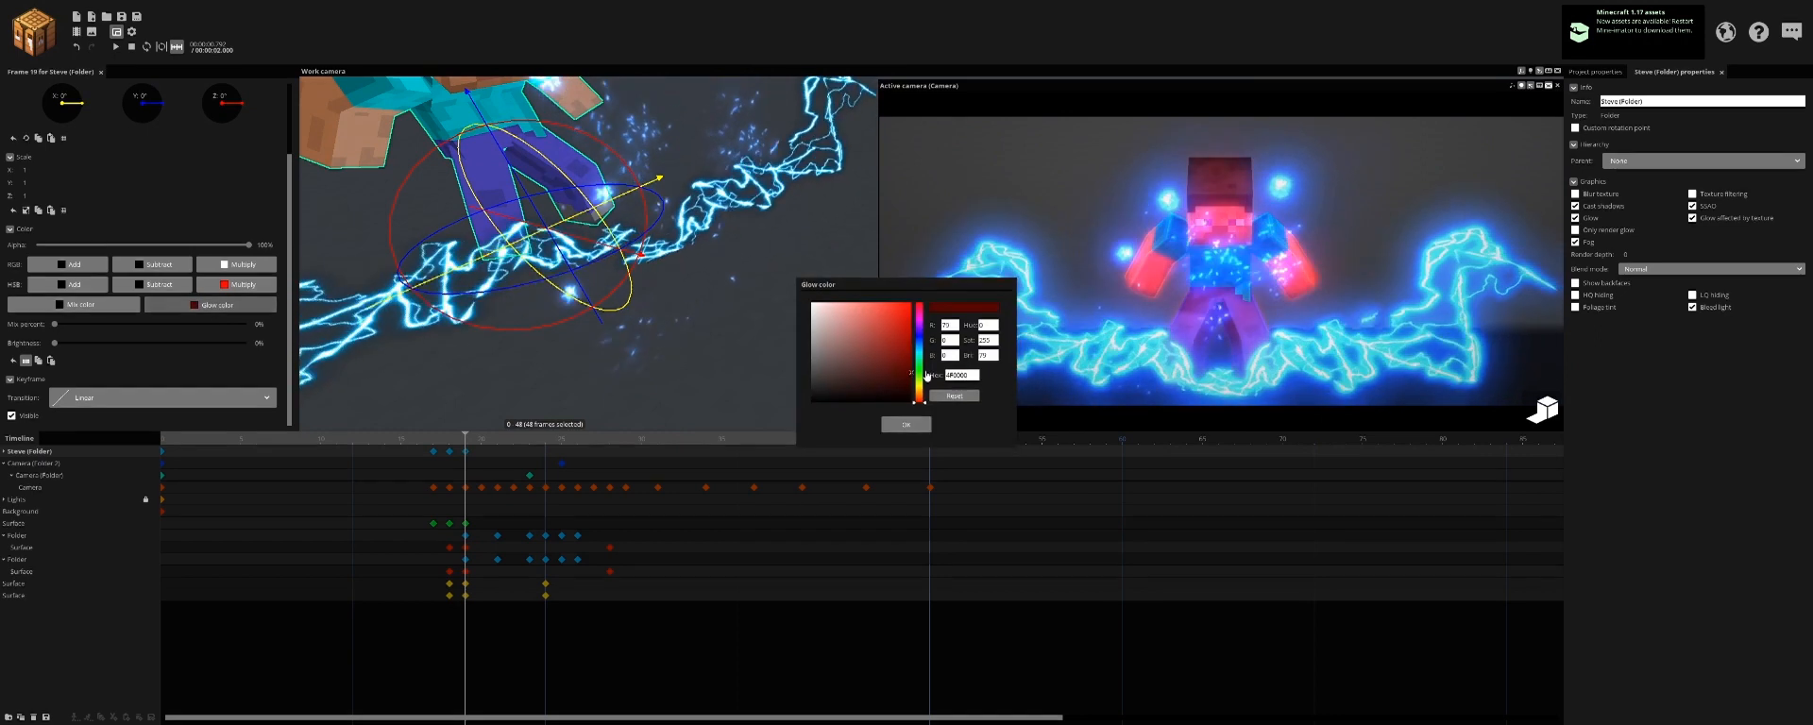
left_click_drag(856, 369, 861, 373)
key("space")
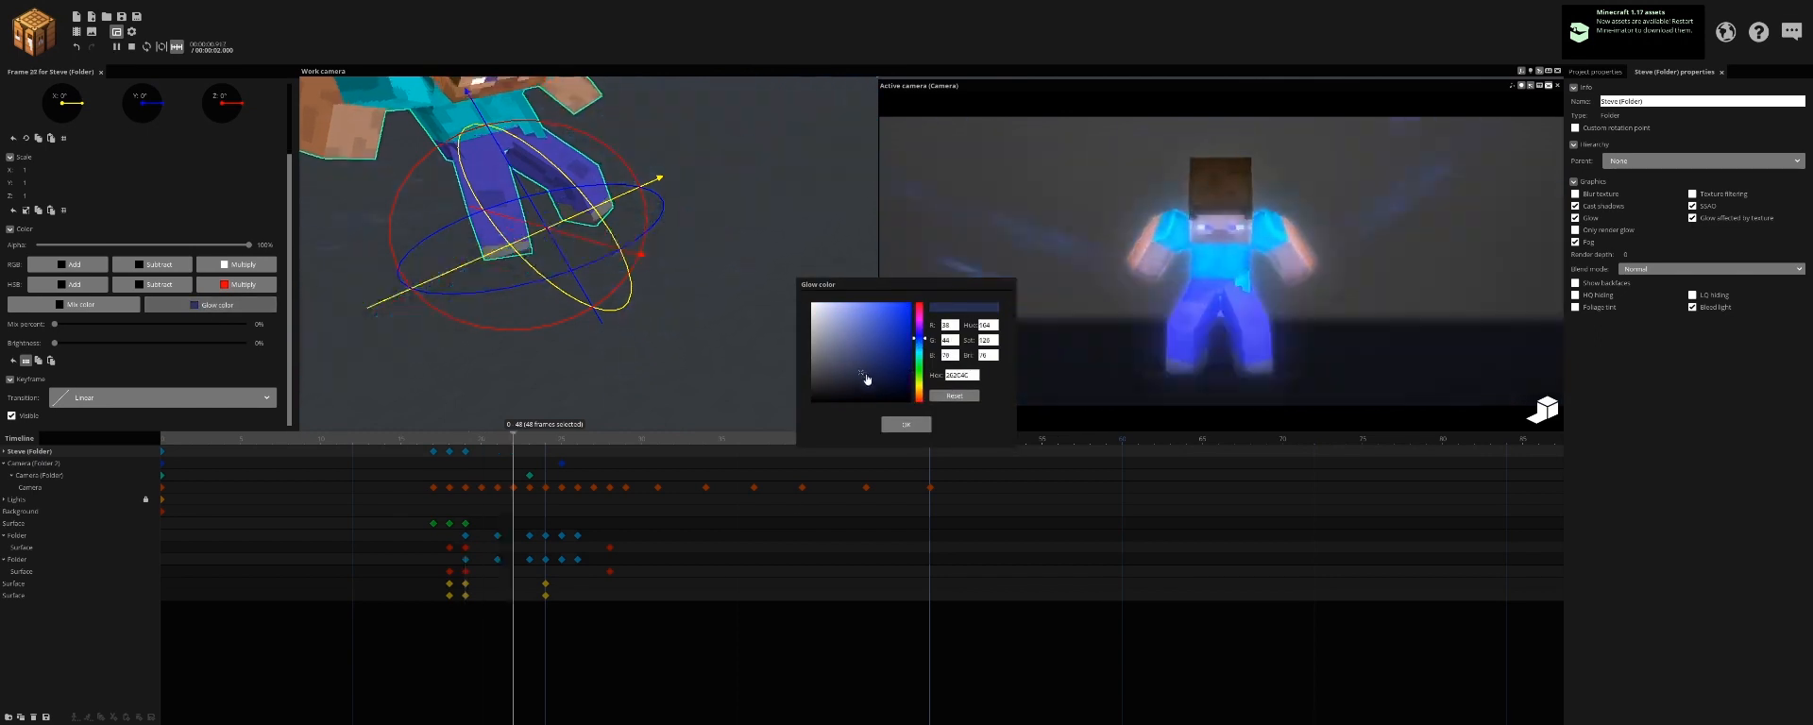
key("space")
Step: Add a glow keyframe to the Steve folder at frame 42, then darken the frame 19 glow color to near black and ease its transition
left_click(765, 456)
left_click_drag(764, 457, 832, 455)
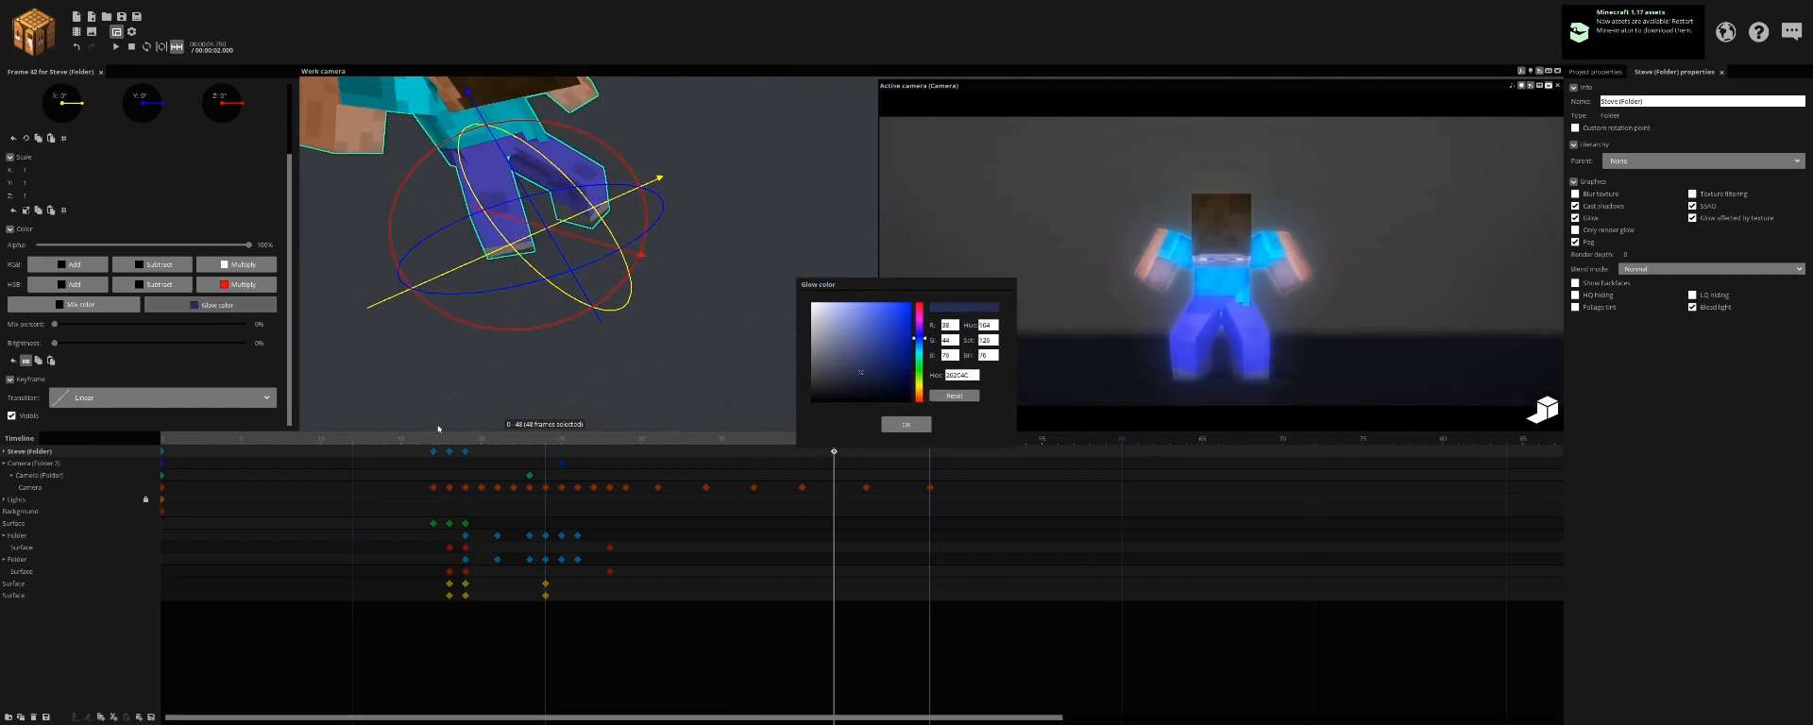
left_click(465, 453)
left_click_drag(854, 384, 855, 397)
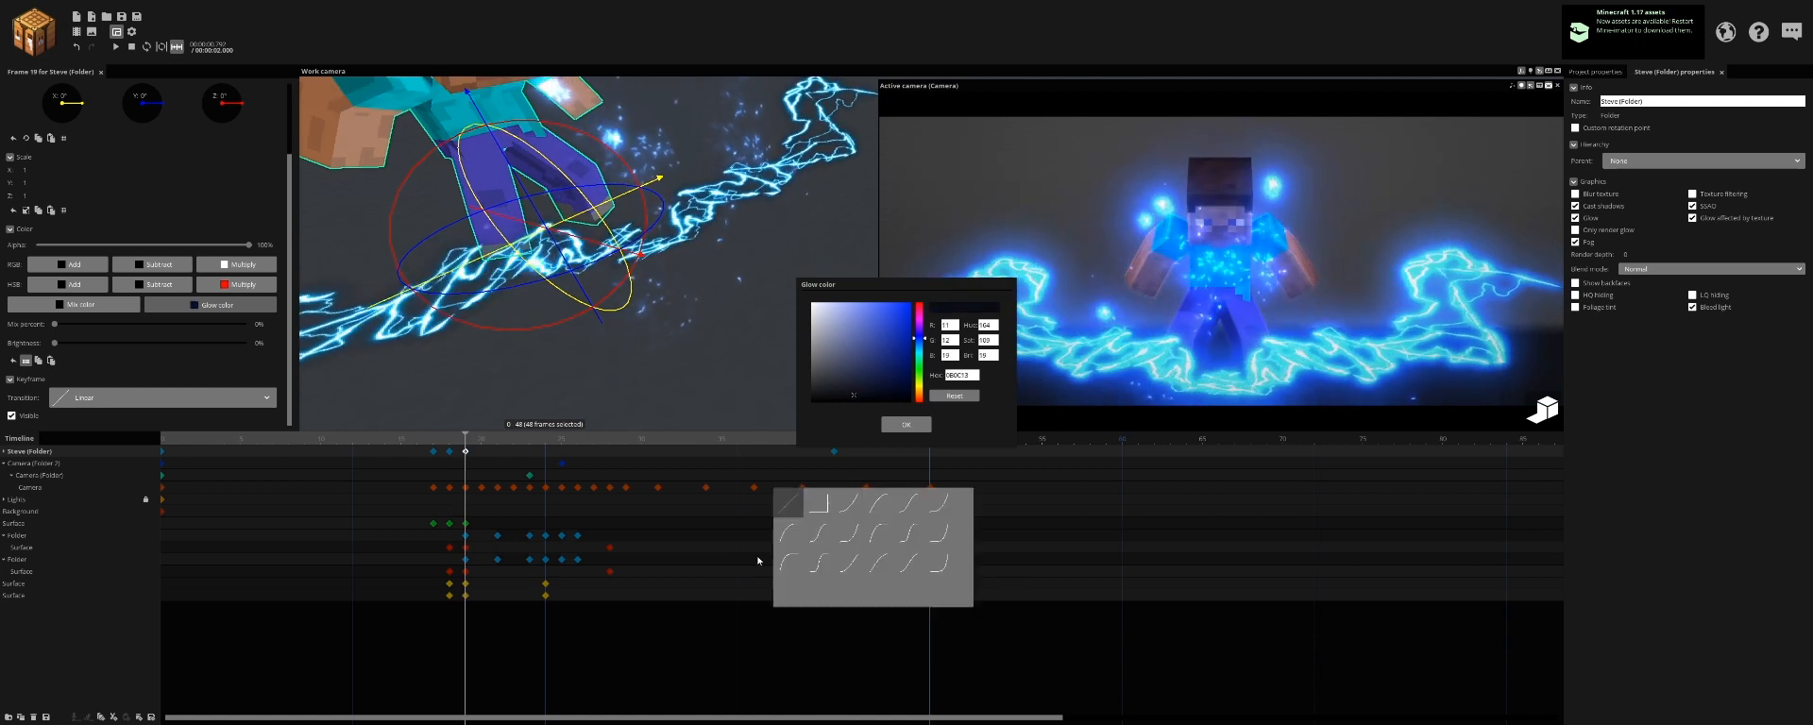
key("space")
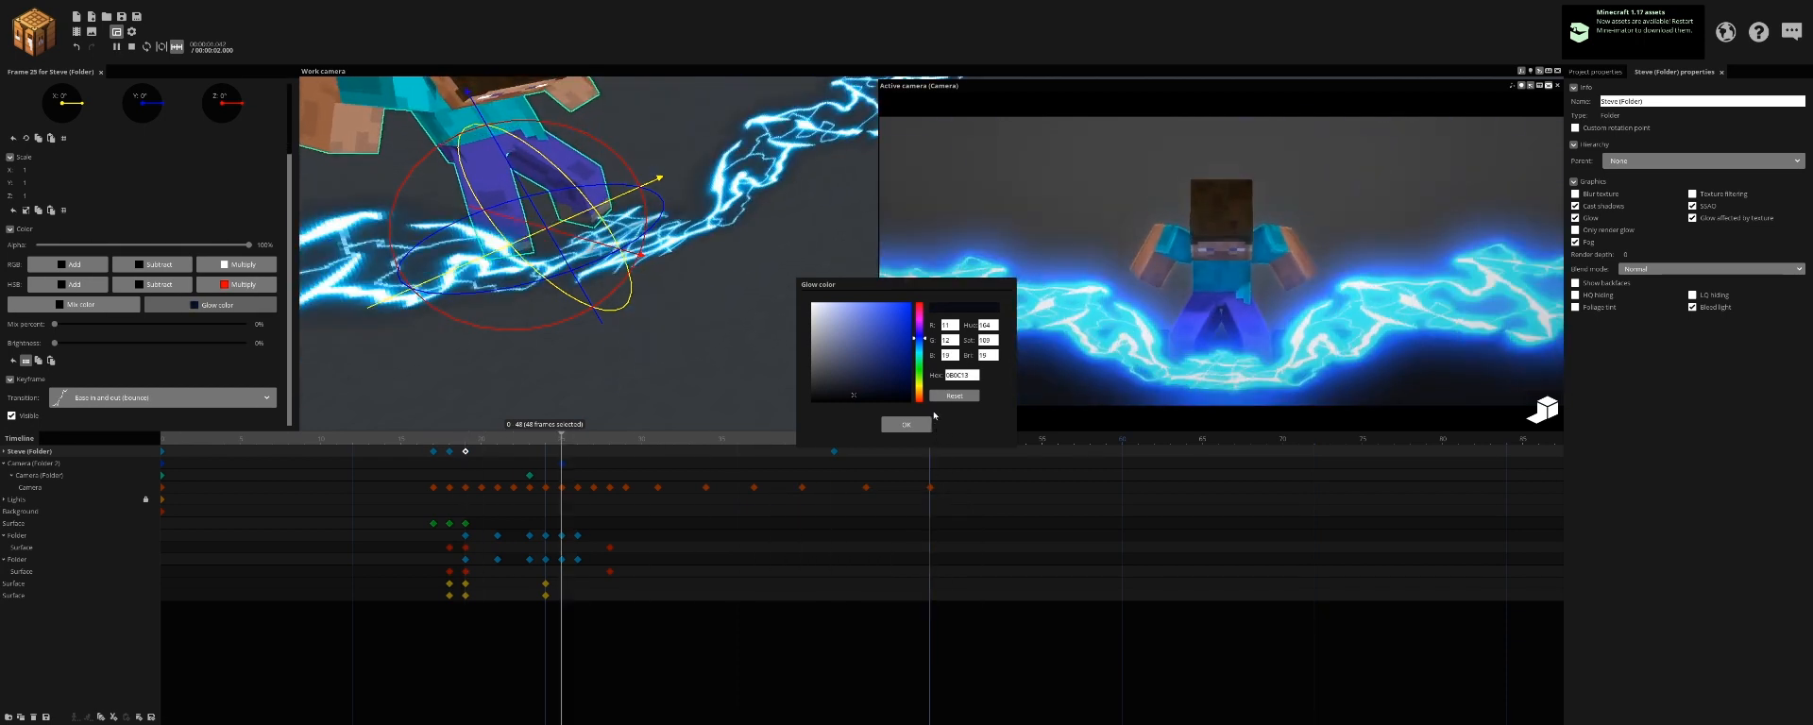
left_click(906, 424)
key("space")
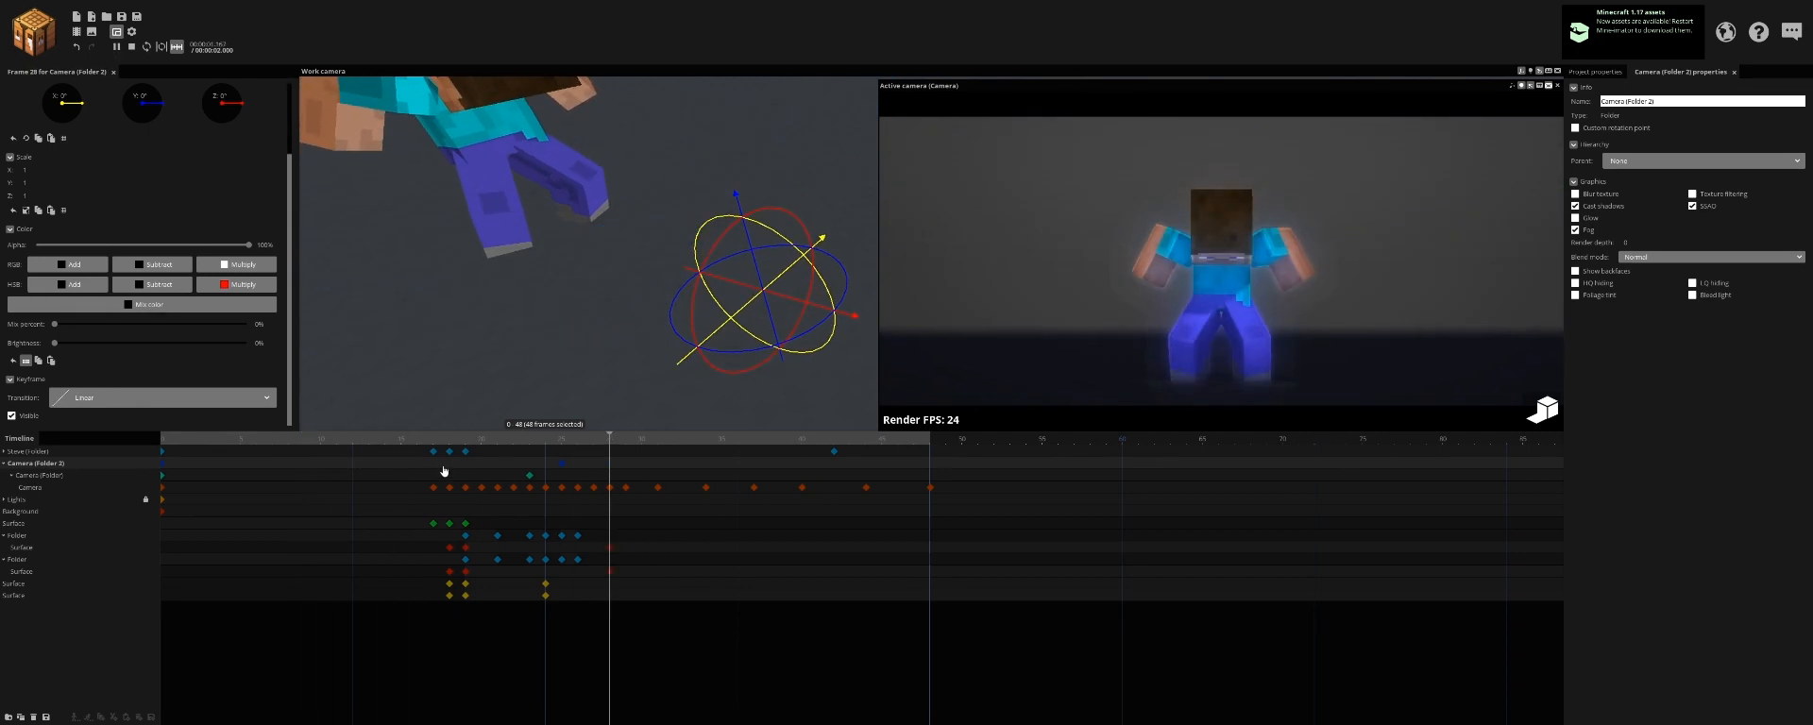
key("space")
Step: Save the project and create a surface with the Lightning Impact texture at frame 19
left_click(465, 488)
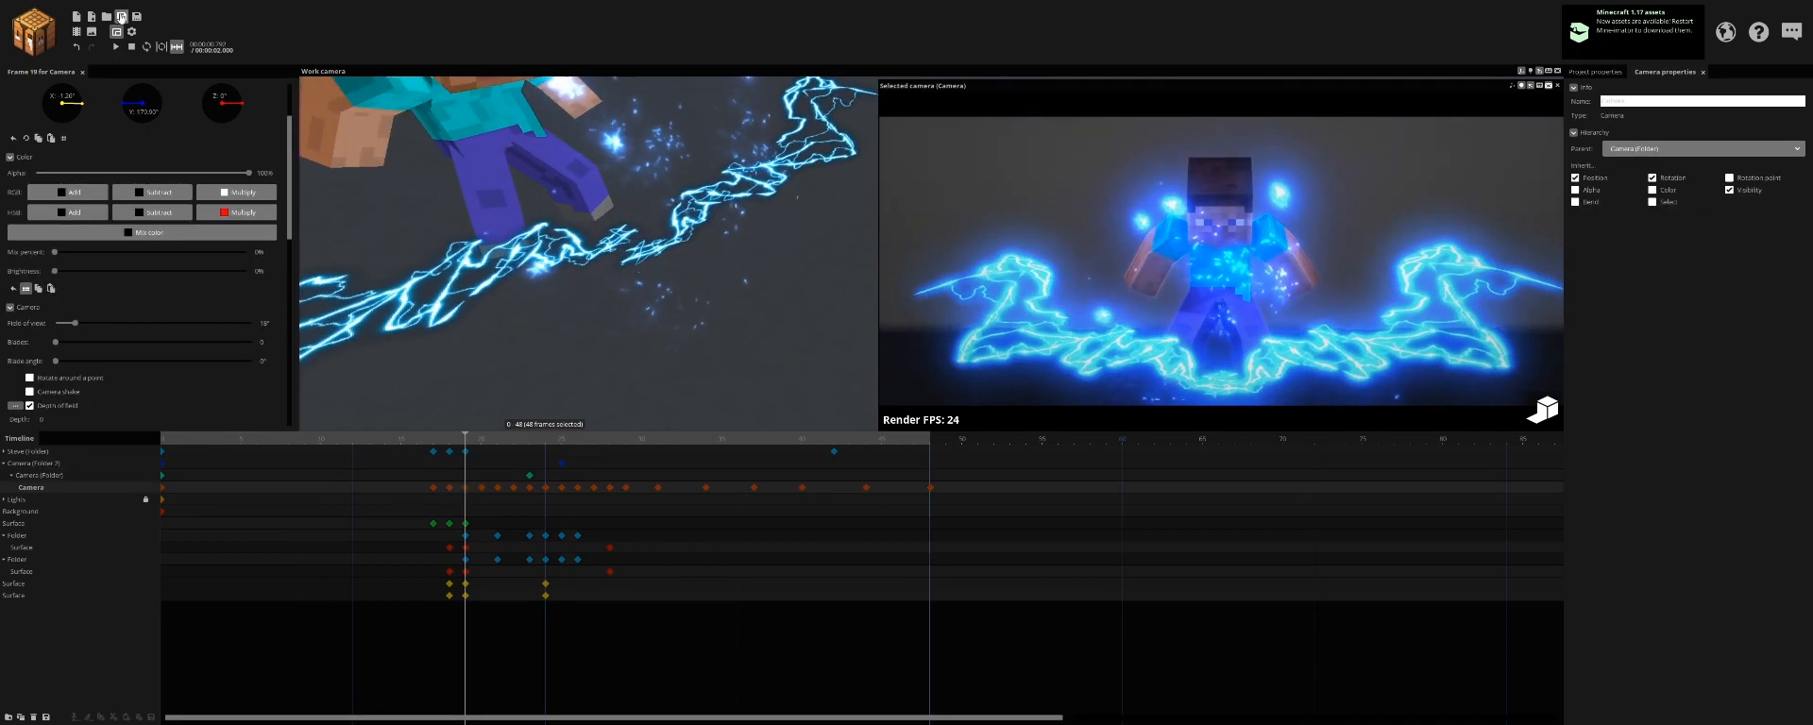
key("ctrl+s")
left_click(92, 16)
left_click(184, 179)
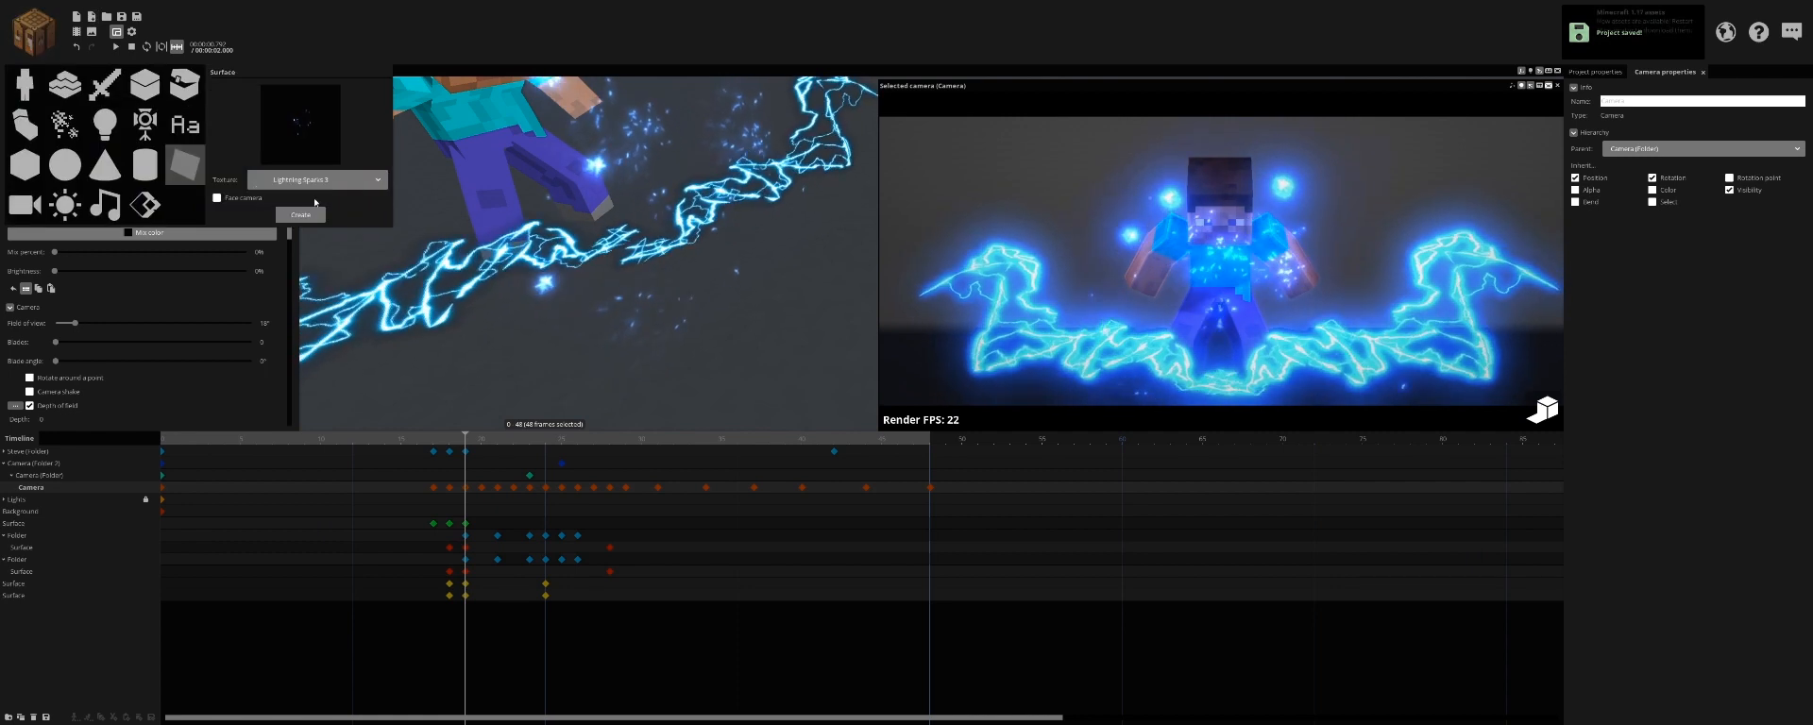
left_click(316, 180)
left_click(303, 287)
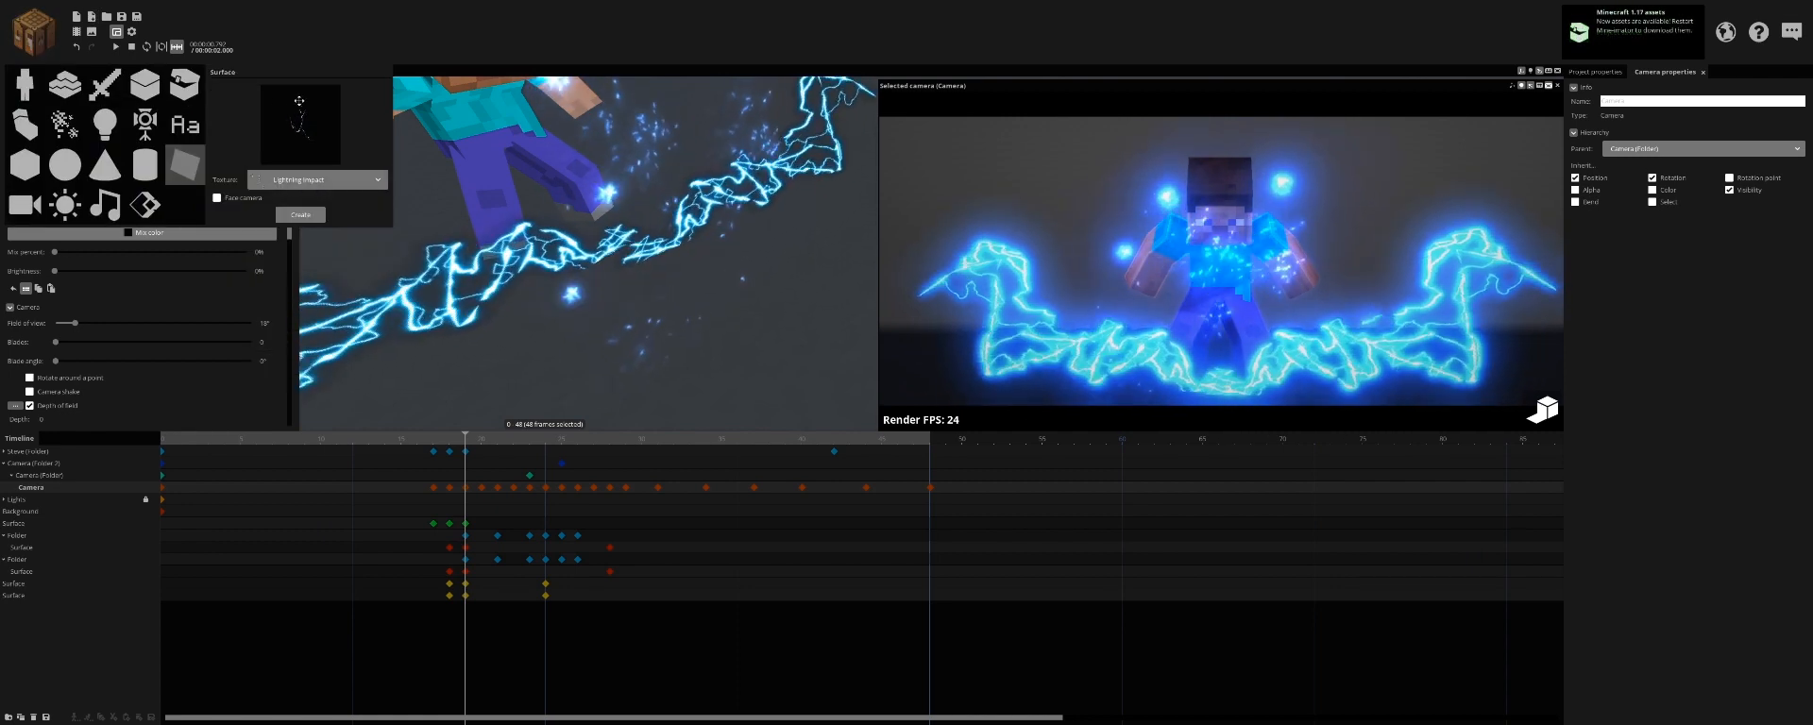
left_click(319, 216)
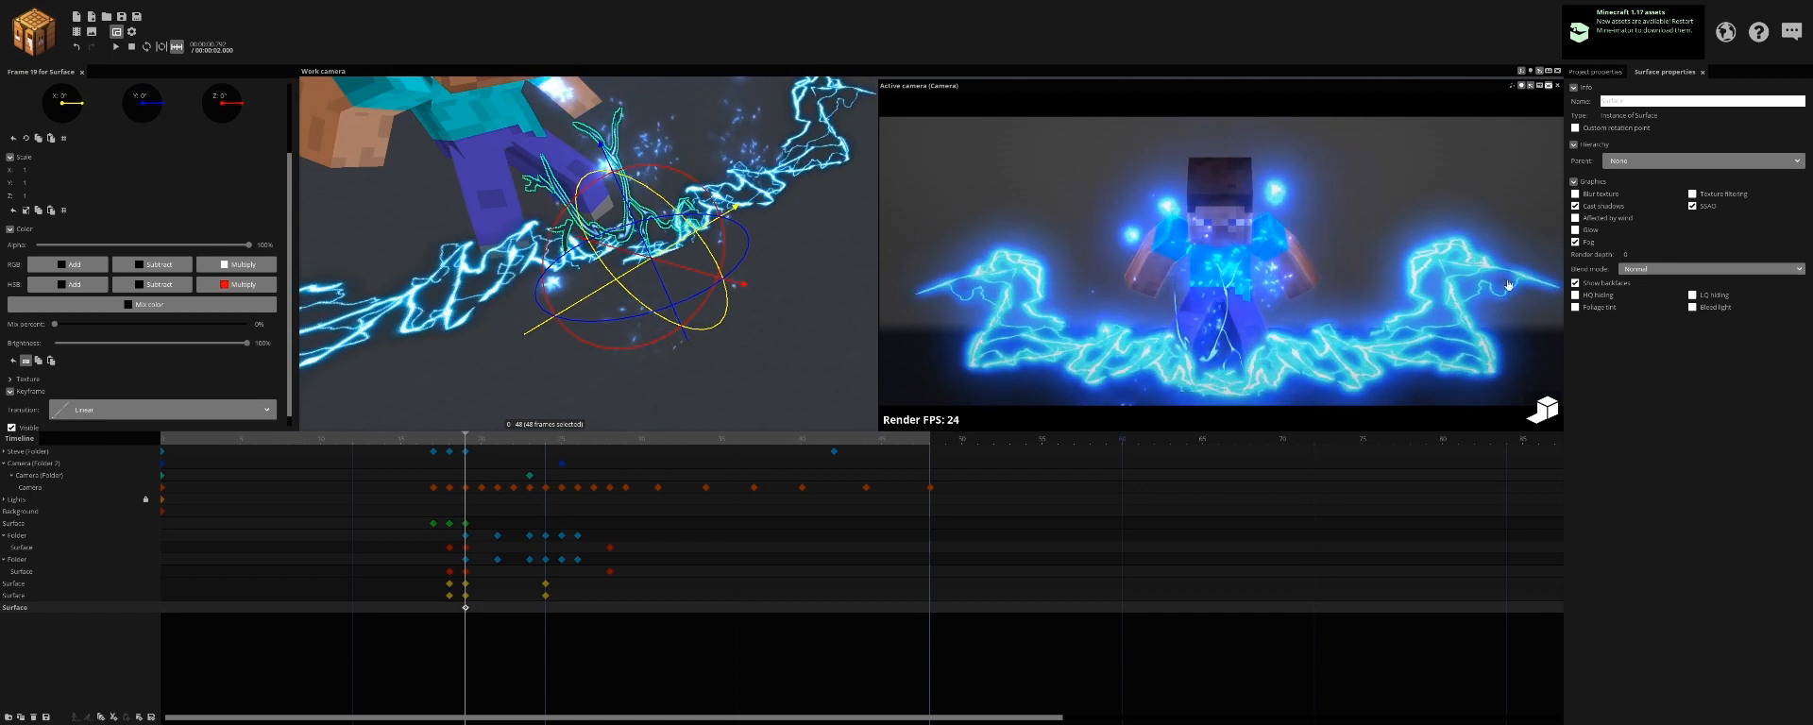
Step: Adjust the lightning impact surface's render depth, rotate it toward the camera, and widen it along X around Steve
middle_click_drag(688, 260, 700, 278)
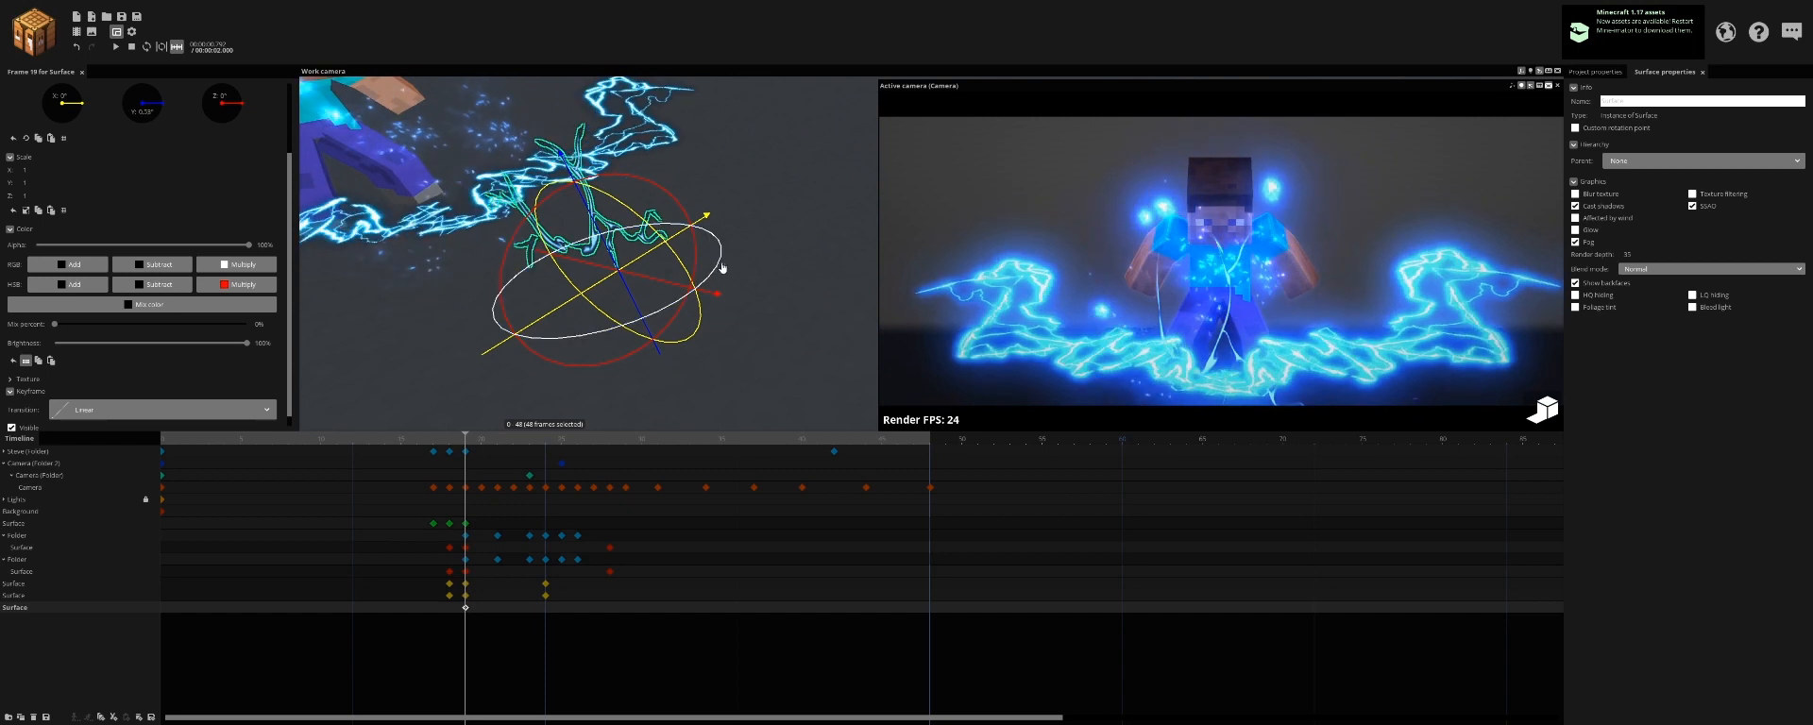
left_click_drag(852, 420, 793, 122)
left_click_drag(811, 269, 797, 201)
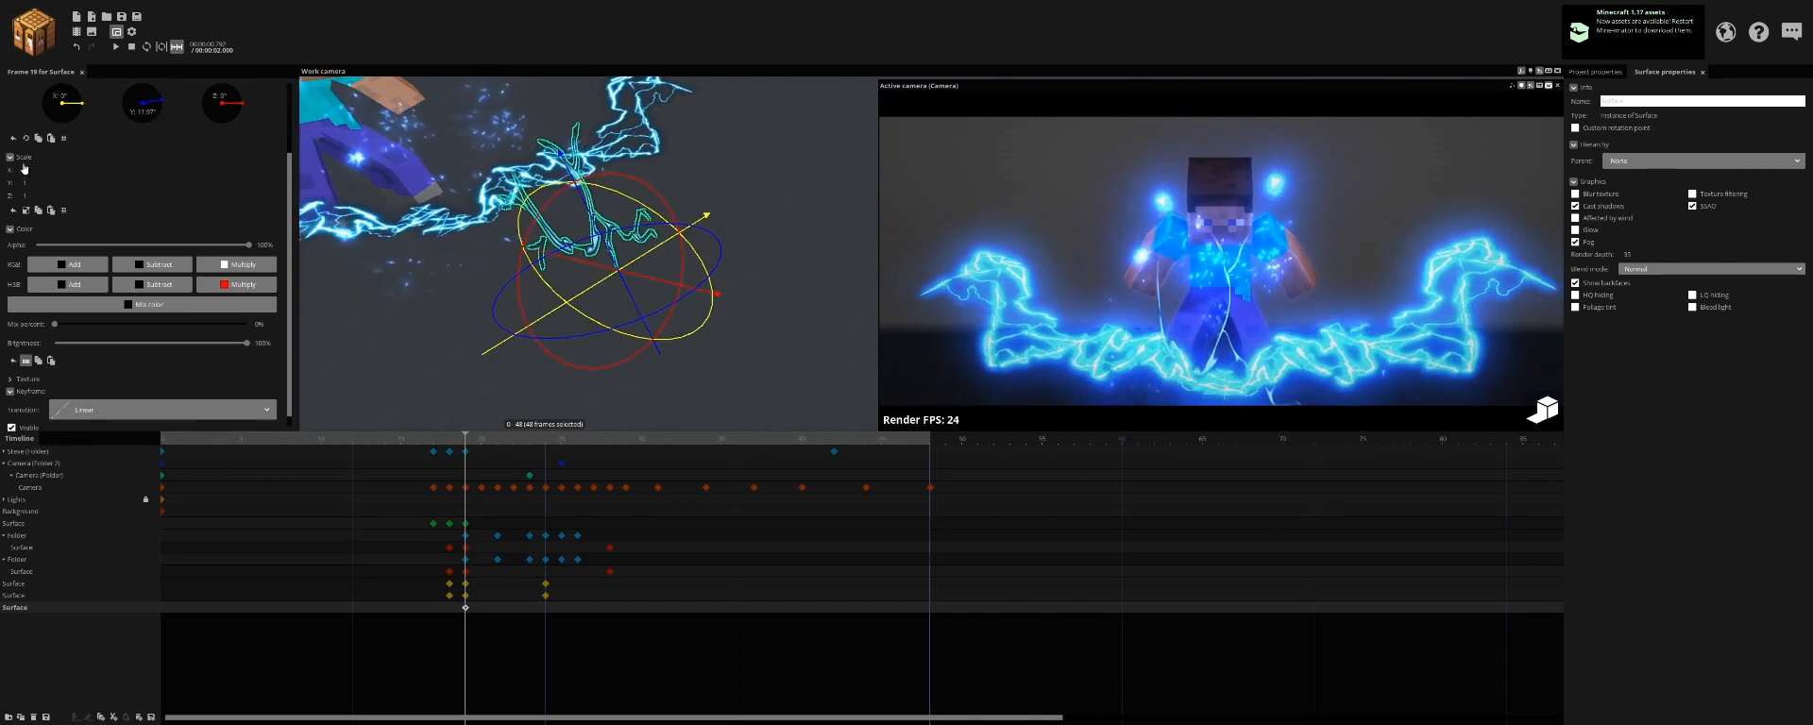
scroll(614, 202, "up", 3)
left_click_drag(641, 189, 651, 215)
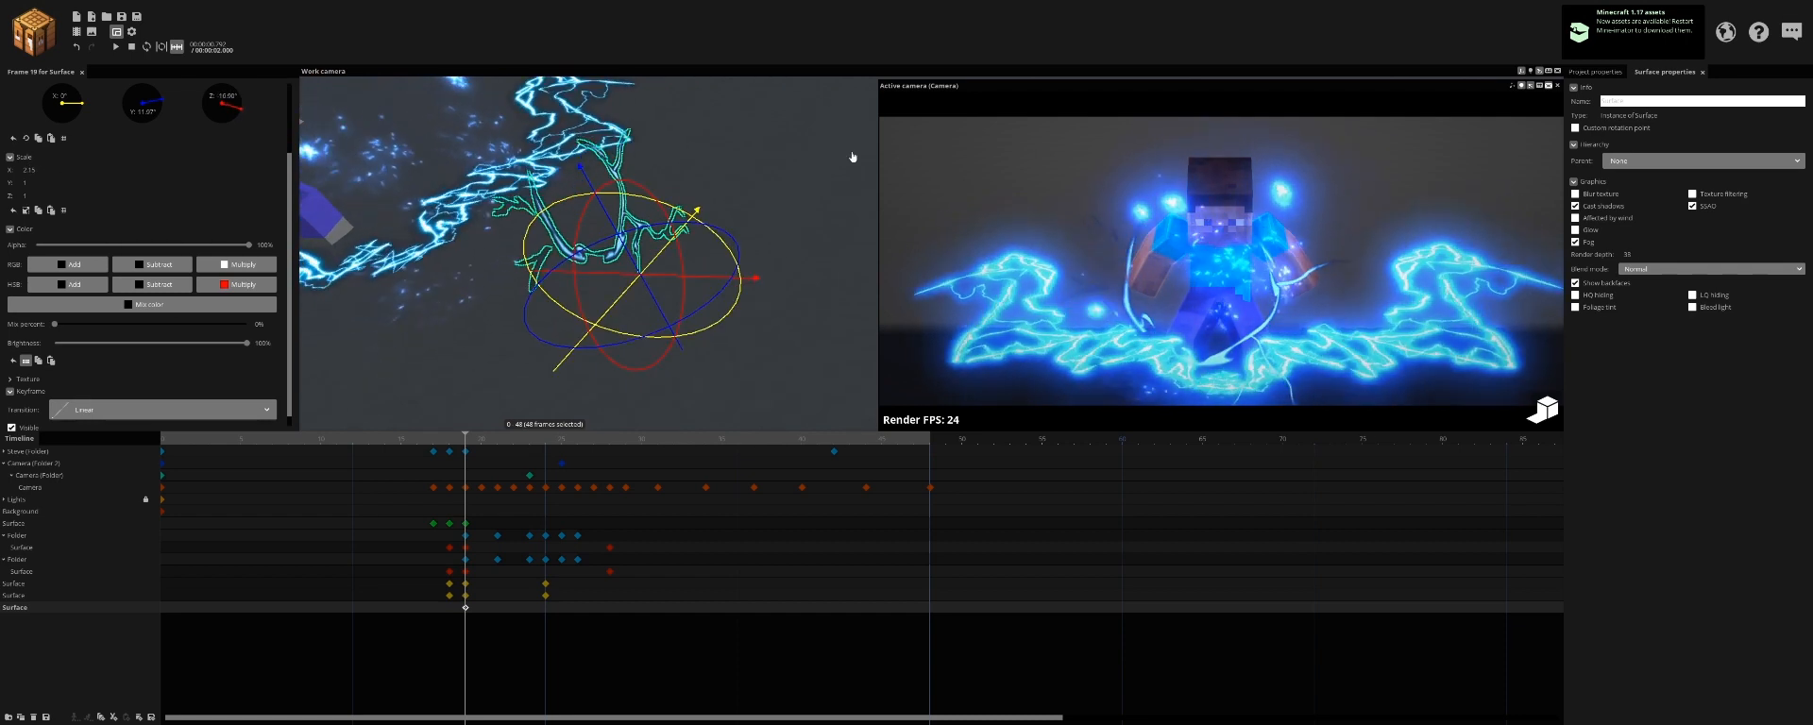
Step: Turn off the impact surface's shadows, enable glow with only the glow rendered, and stretch it taller and reposition it around Steve
left_click(1594, 232)
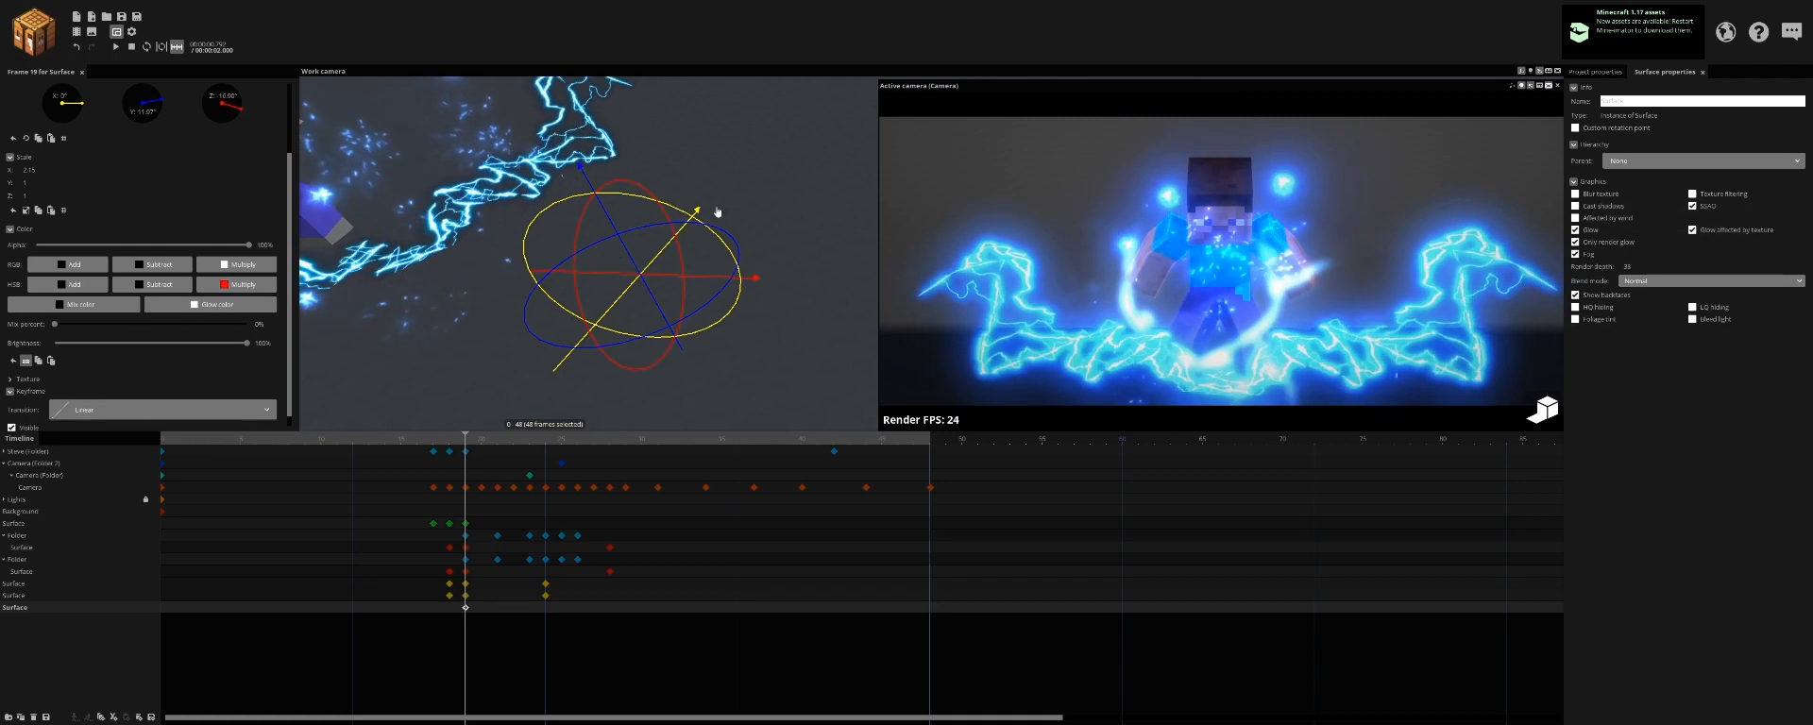
left_click_drag(65, 178, 122, 178)
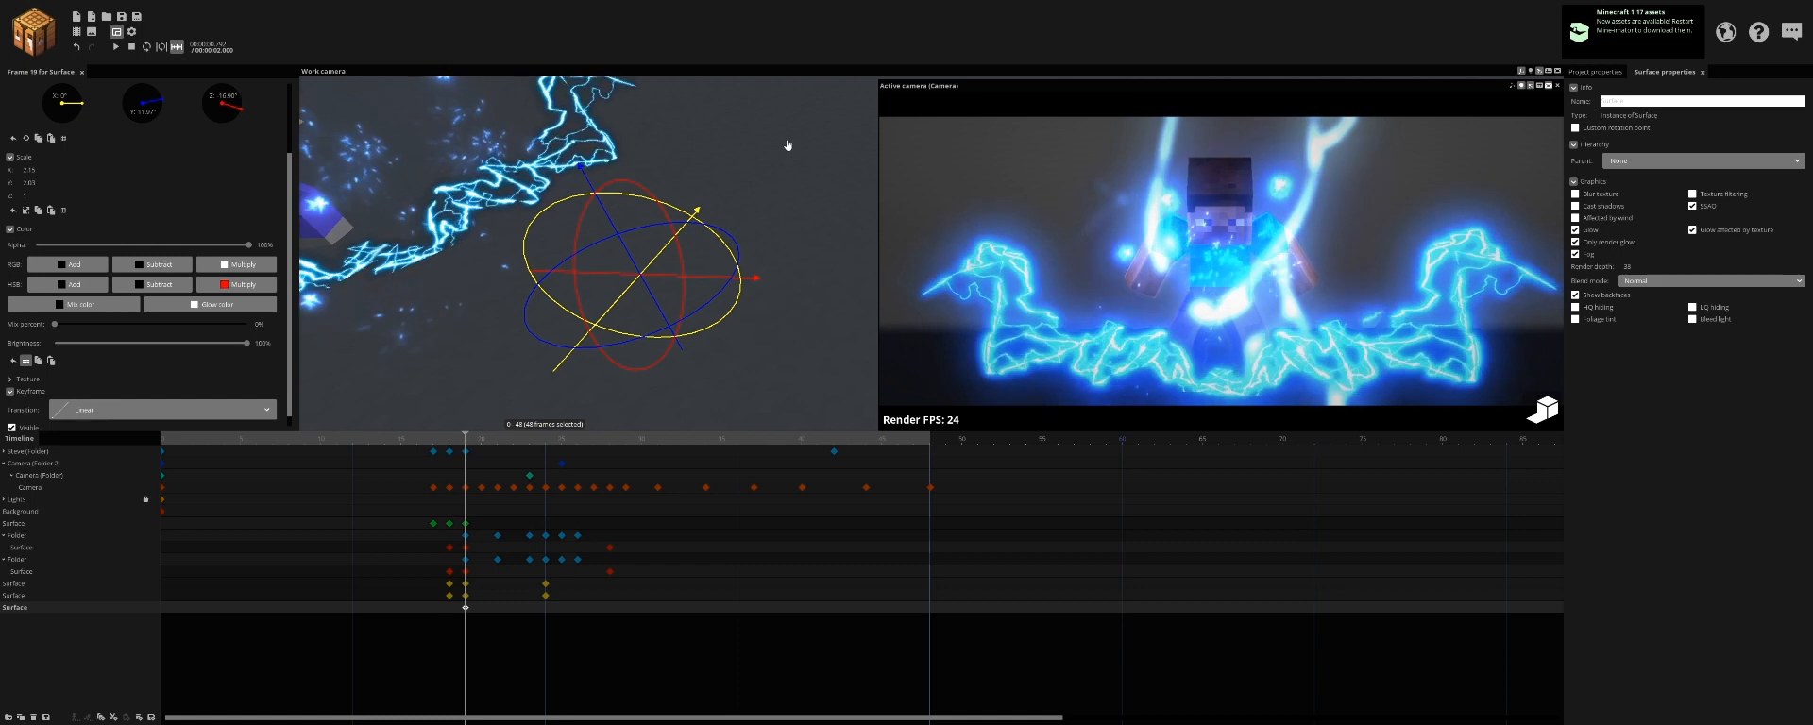
middle_click_drag(785, 146, 699, 170)
left_click_drag(652, 186, 668, 253)
left_click_drag(595, 214, 593, 193)
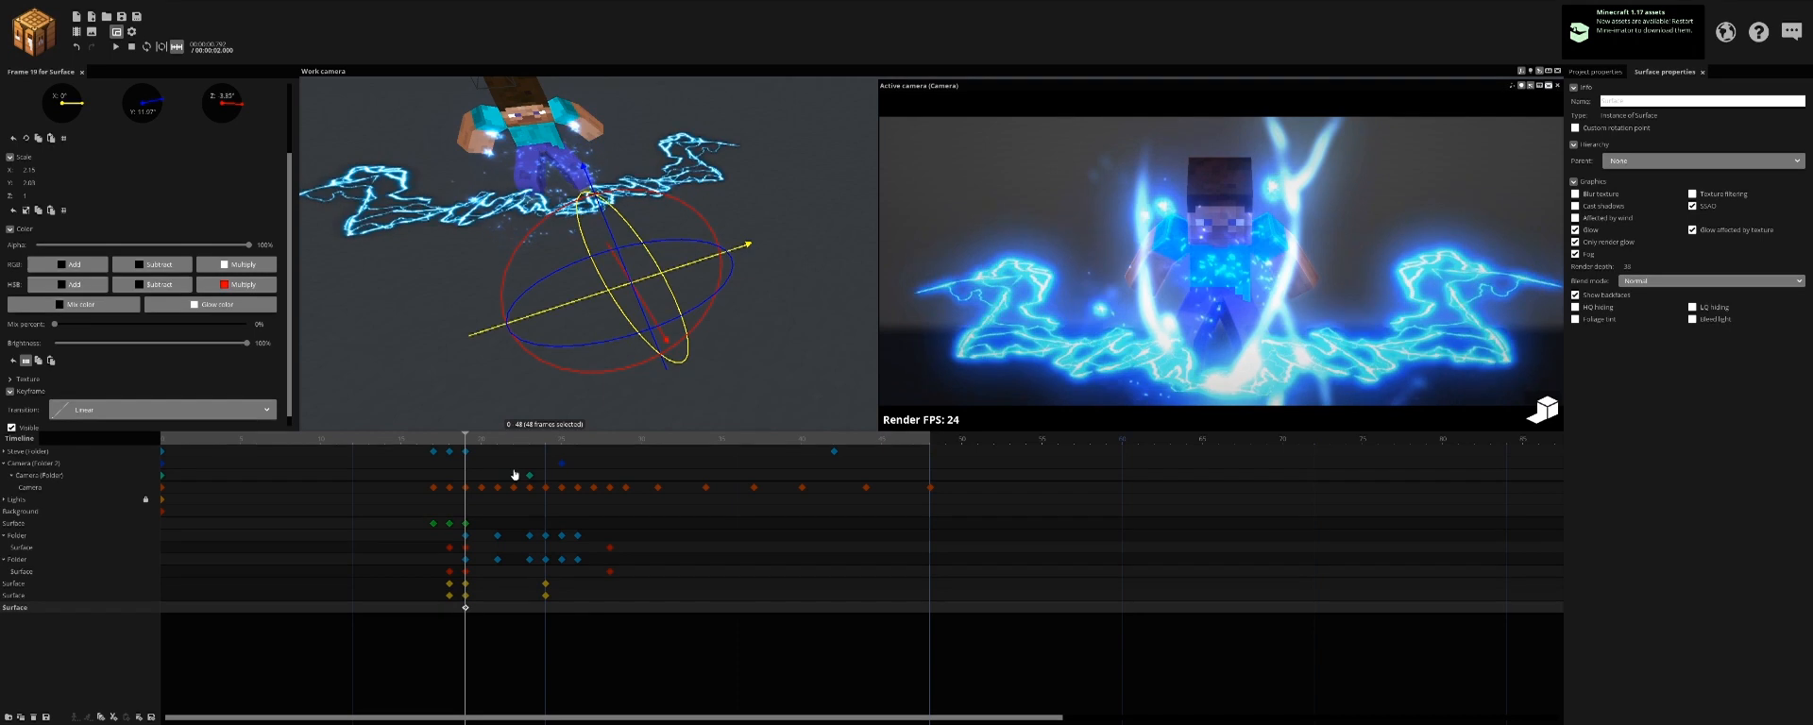
Step: Make the lightning impact surface invisible at frame 18
left_click(451, 611)
left_click_drag(291, 391, 274, 439)
left_click(17, 419)
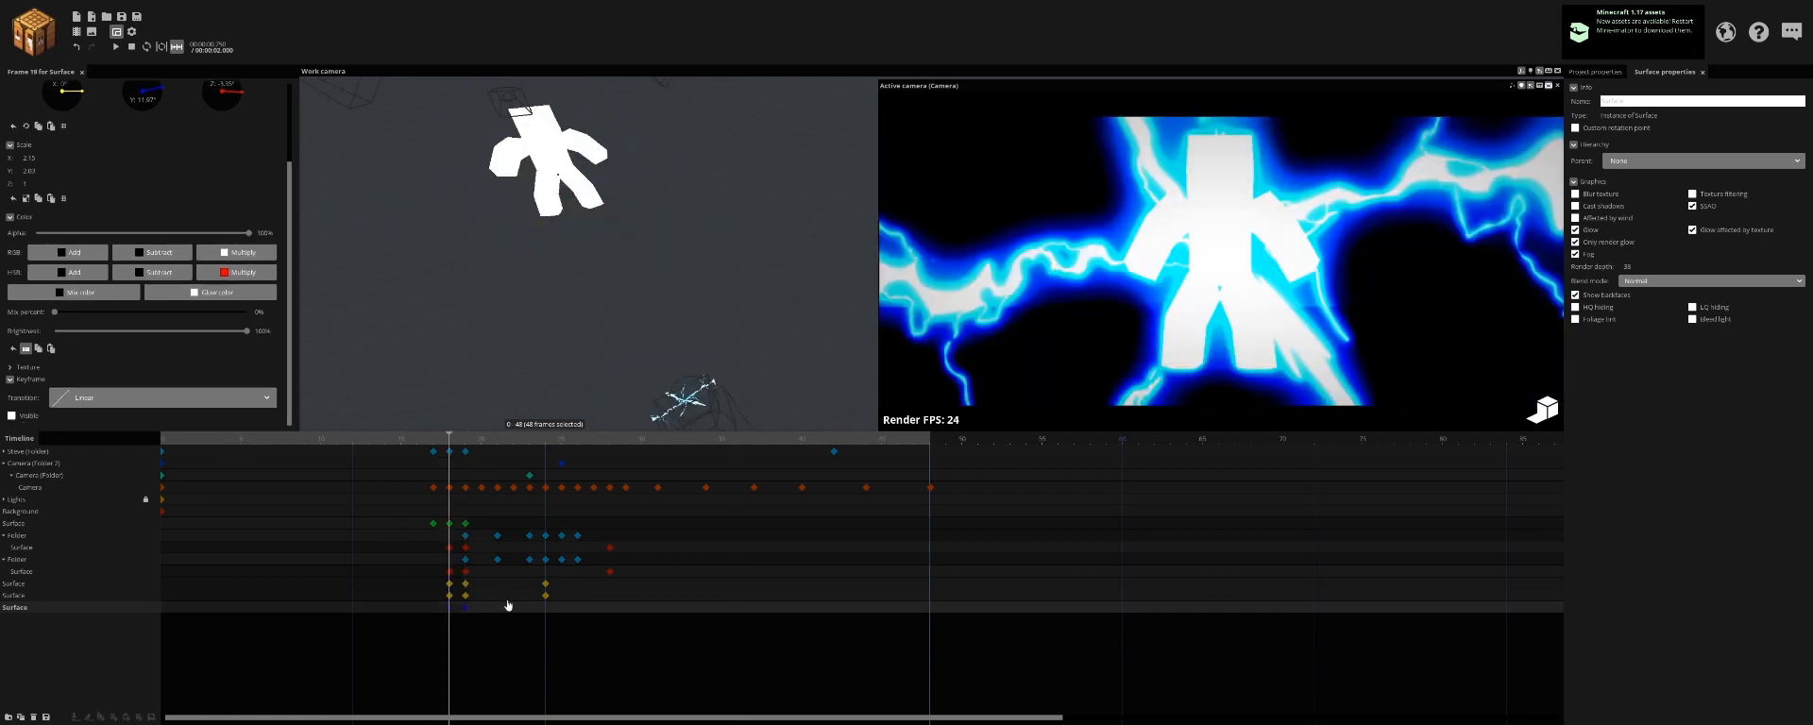
Step: Add a frame 20 keyframe that stretches the lightning impact surface much taller and moves it lower
left_click(465, 612)
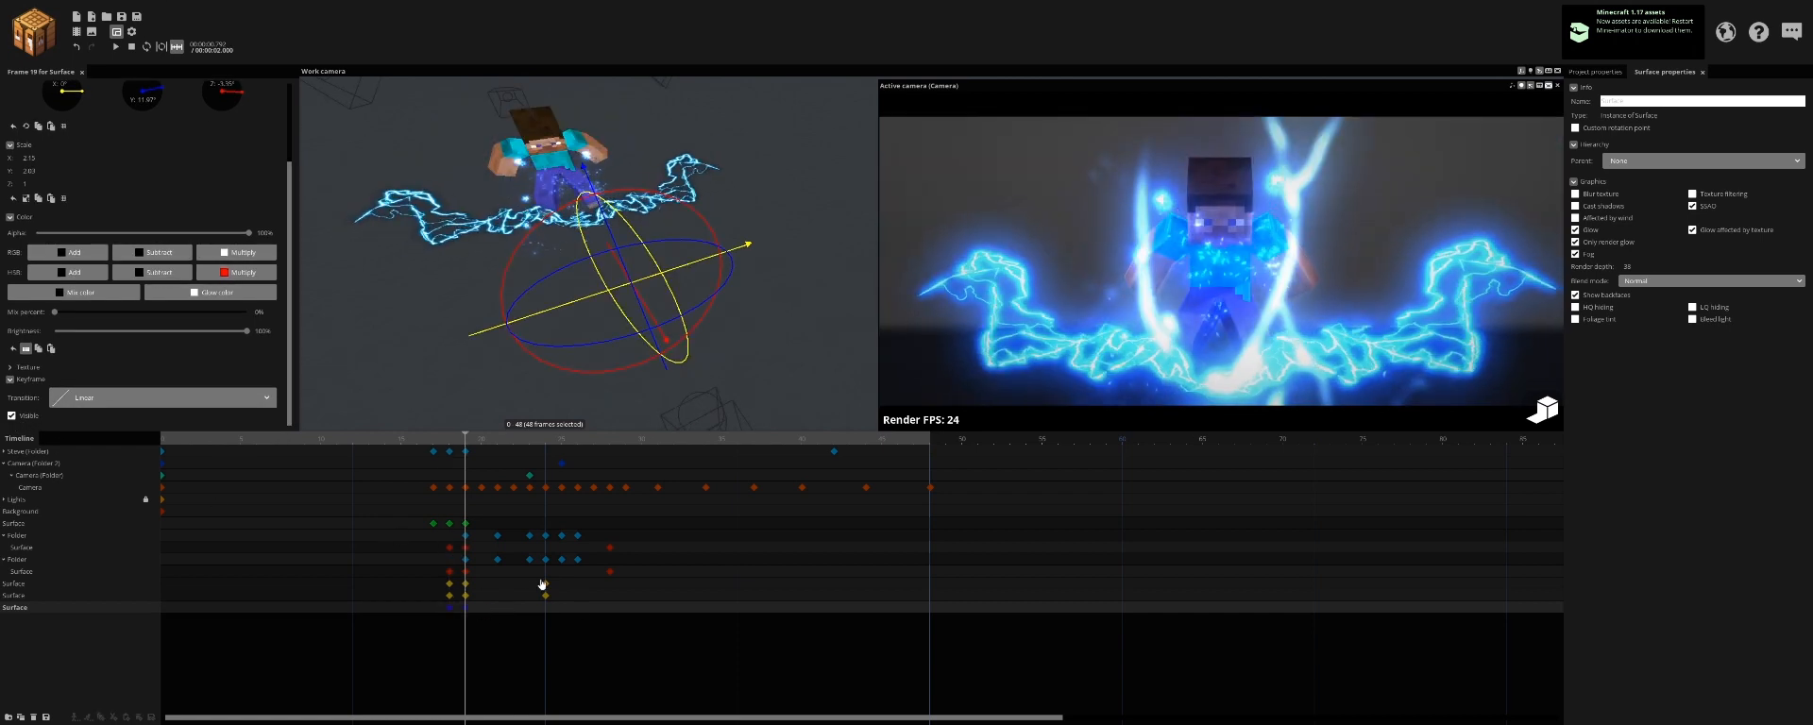
left_click(483, 616)
left_click_drag(29, 173, 89, 173)
left_click_drag(590, 178, 609, 221)
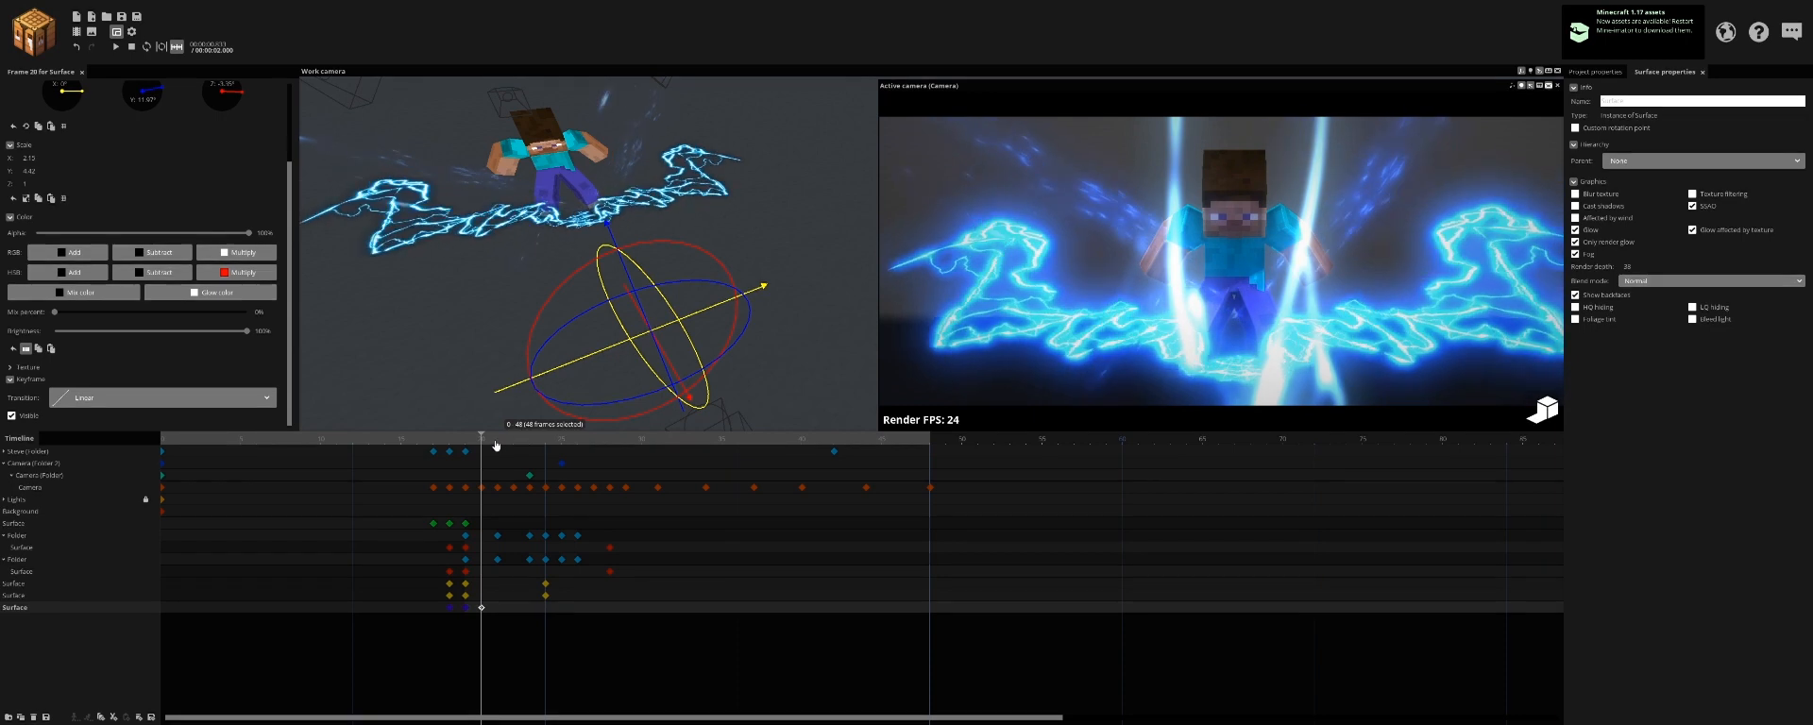
Step: Shrink the impact surface's vertical scale at frame 19, adjust its position, and play the animation
left_click(467, 612)
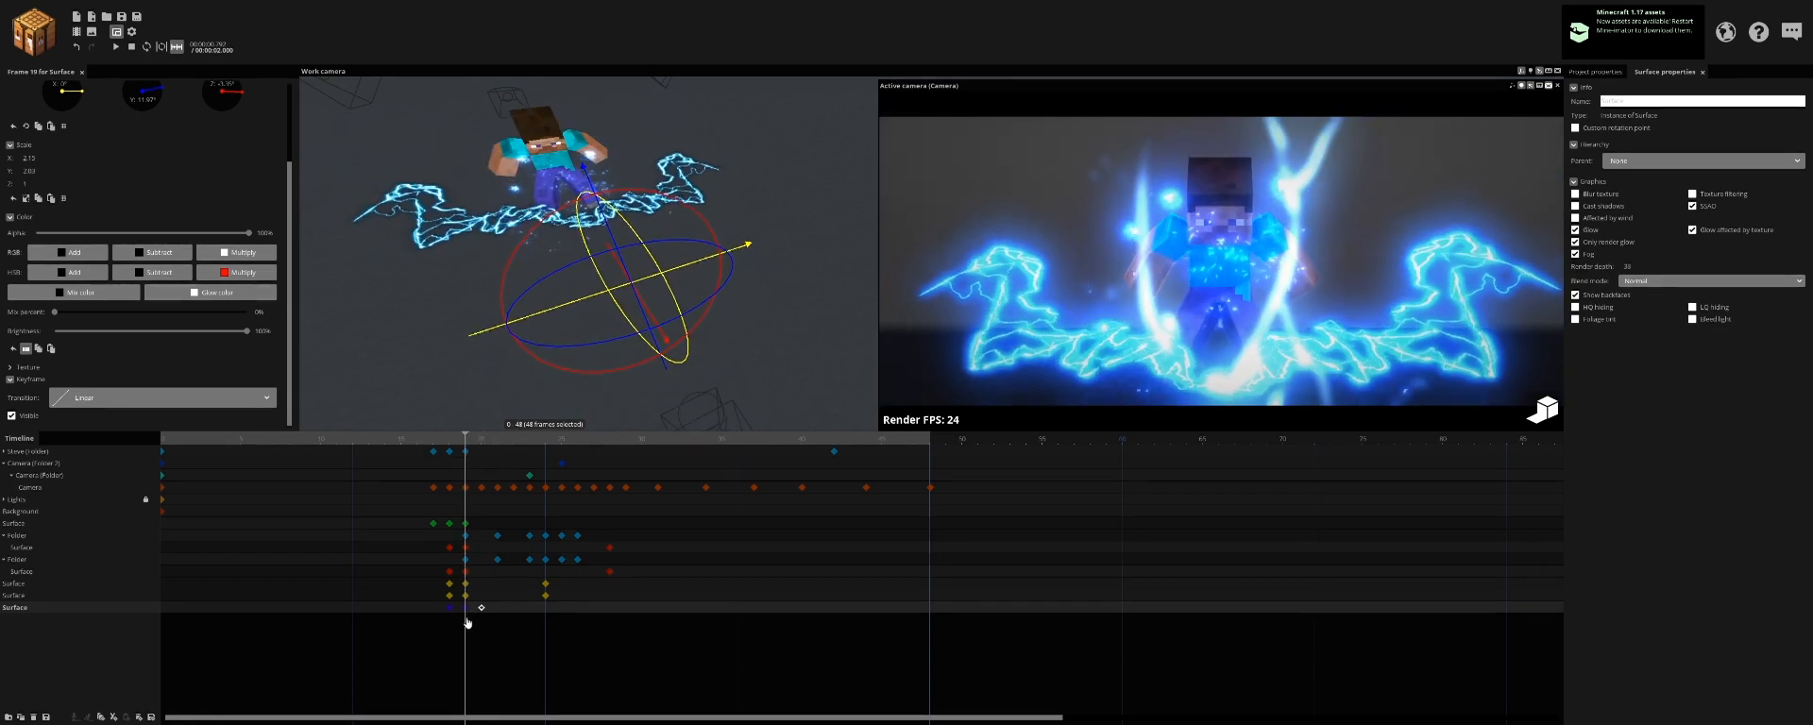
left_click(466, 608)
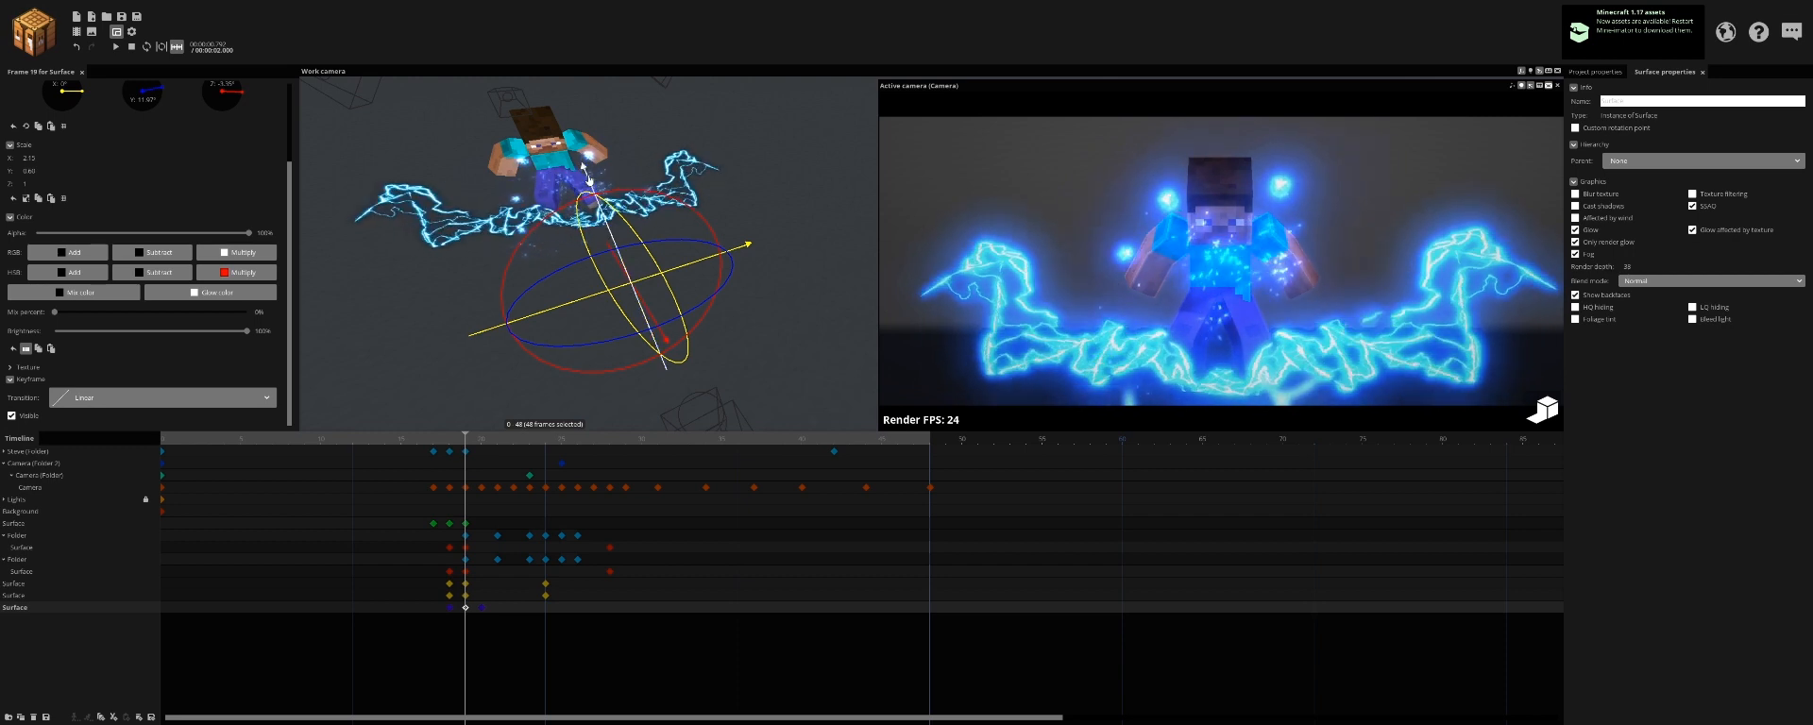
mouse_move(589, 179)
left_mouse_down()
mouse_move(590, 142)
mouse_move(591, 158)
left_mouse_up()
key("space")
left_click(465, 482)
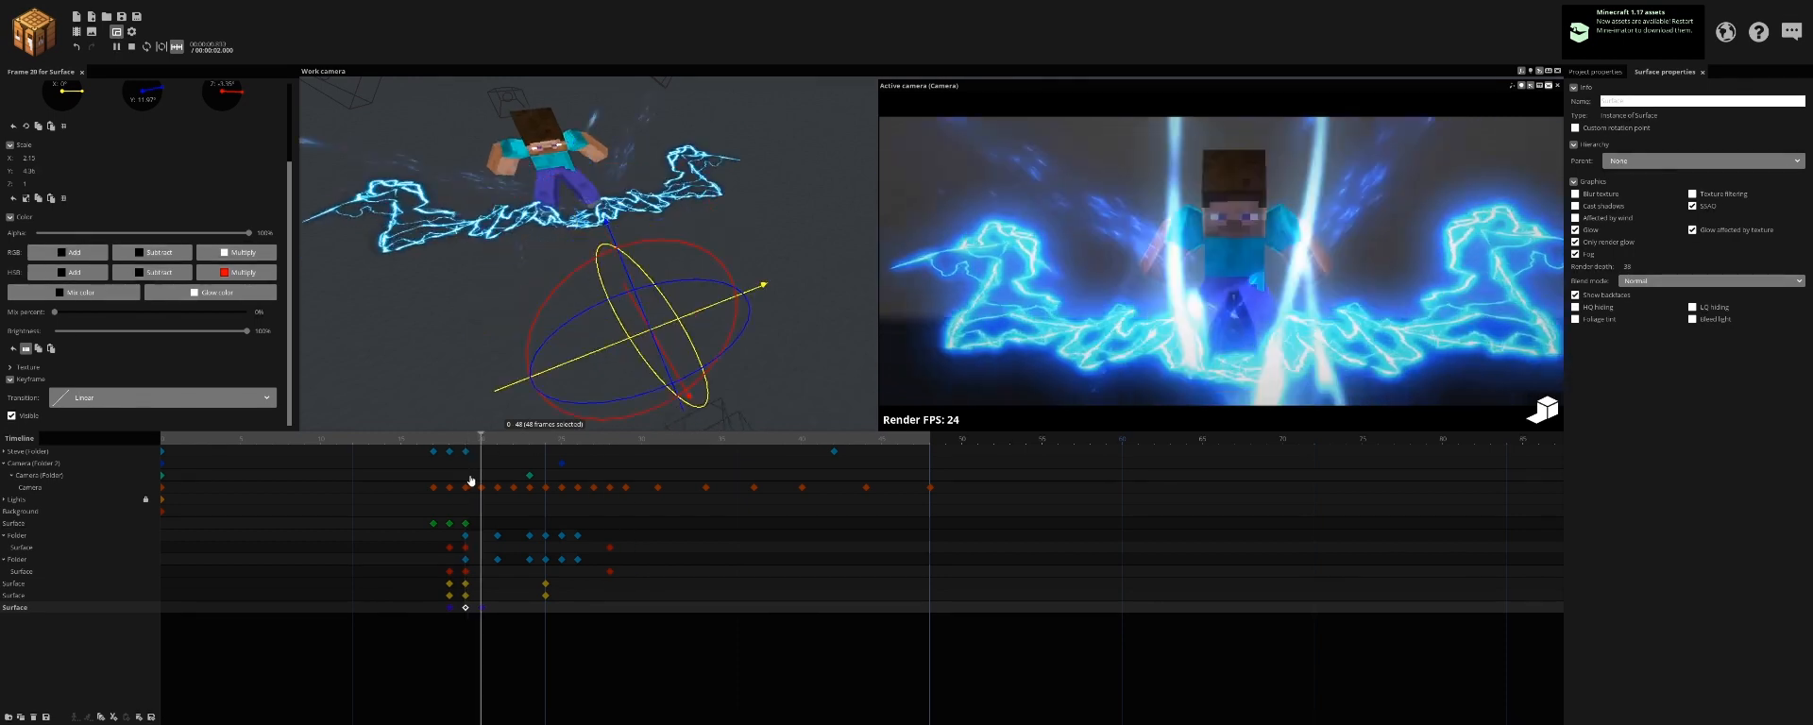
left_click(452, 483)
Step: Add a frame 27 keyframe that widens the impact surface along X, stretches it taller, and repositions it to frame Steve
left_click(561, 614)
left_click_drag(561, 614, 594, 614)
left_click(11, 416)
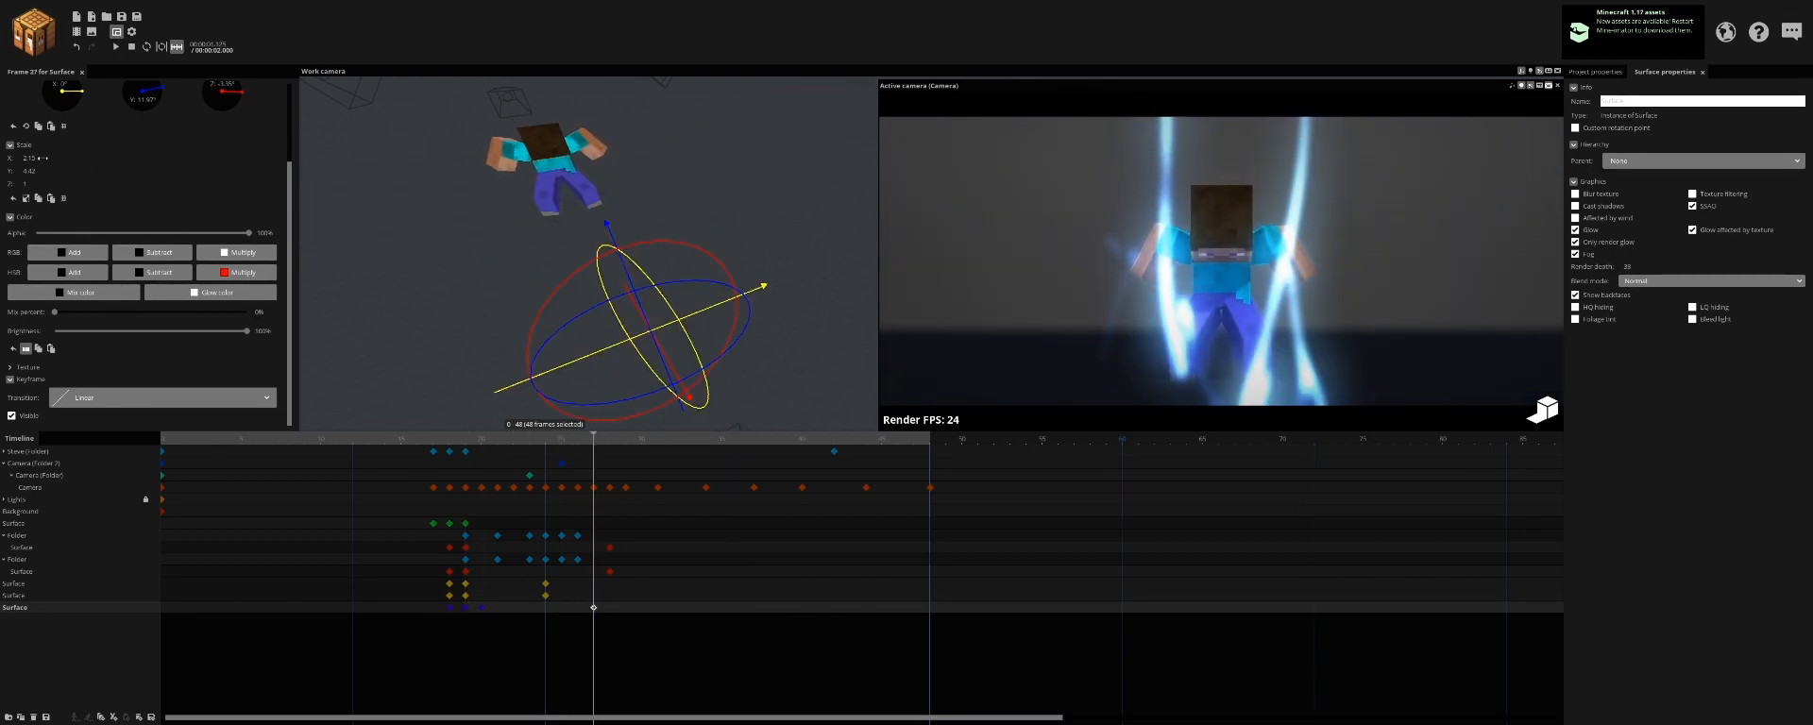
left_click_drag(42, 158, 276, 189)
left_click_drag(714, 305, 741, 308)
left_click_drag(736, 253, 729, 246)
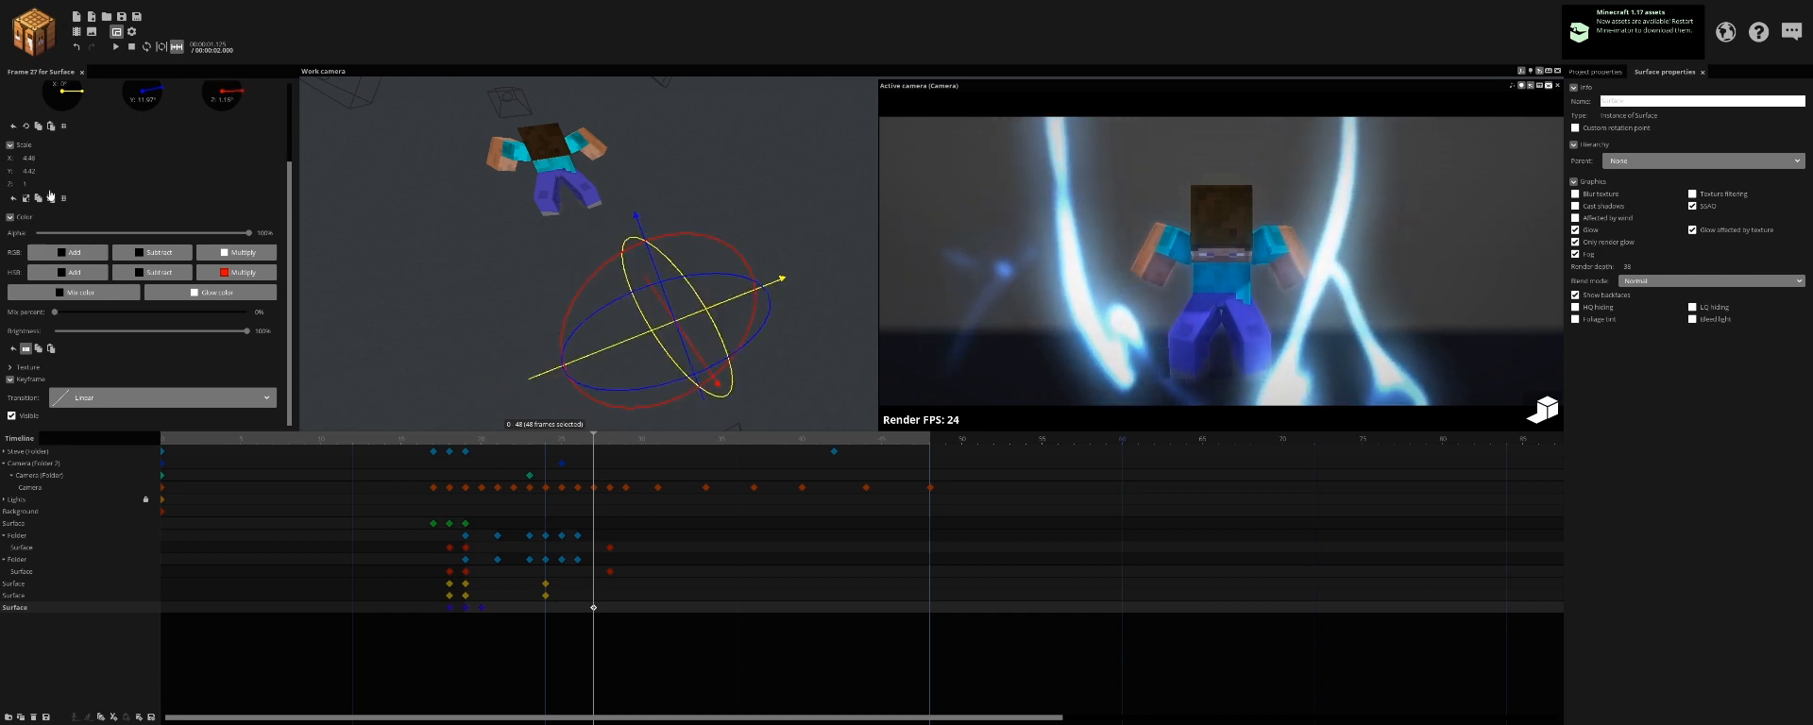
left_click_drag(36, 171, 84, 175)
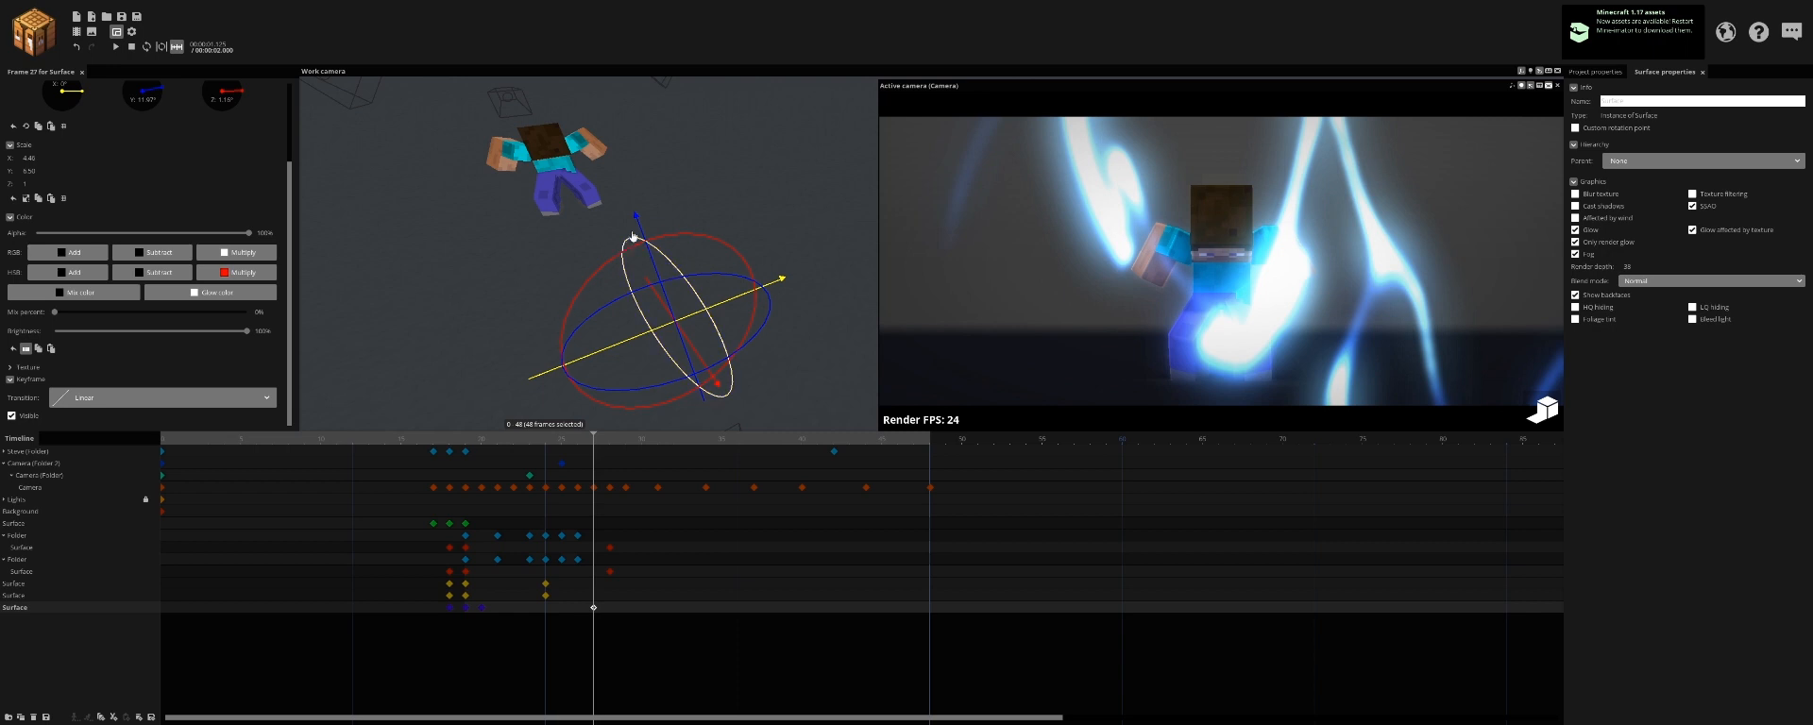
left_click_drag(632, 236, 652, 274)
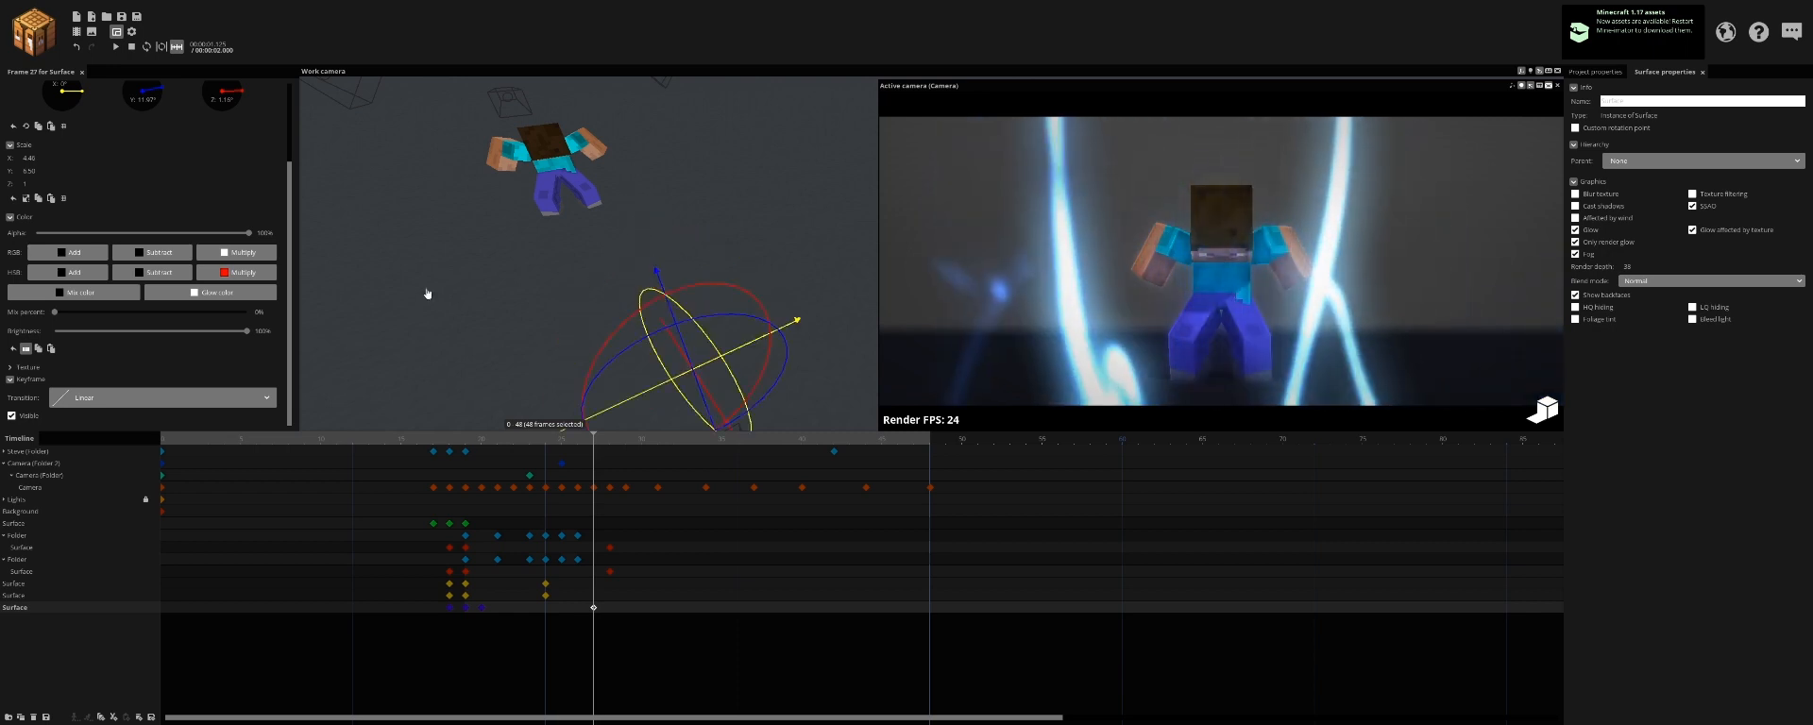
Step: Set the impact surface's alpha to 0% at frame 27, apply an ease-out transition to its frame 20 keyframe, and play
left_click_drag(127, 233, 34, 233)
left_click(481, 607)
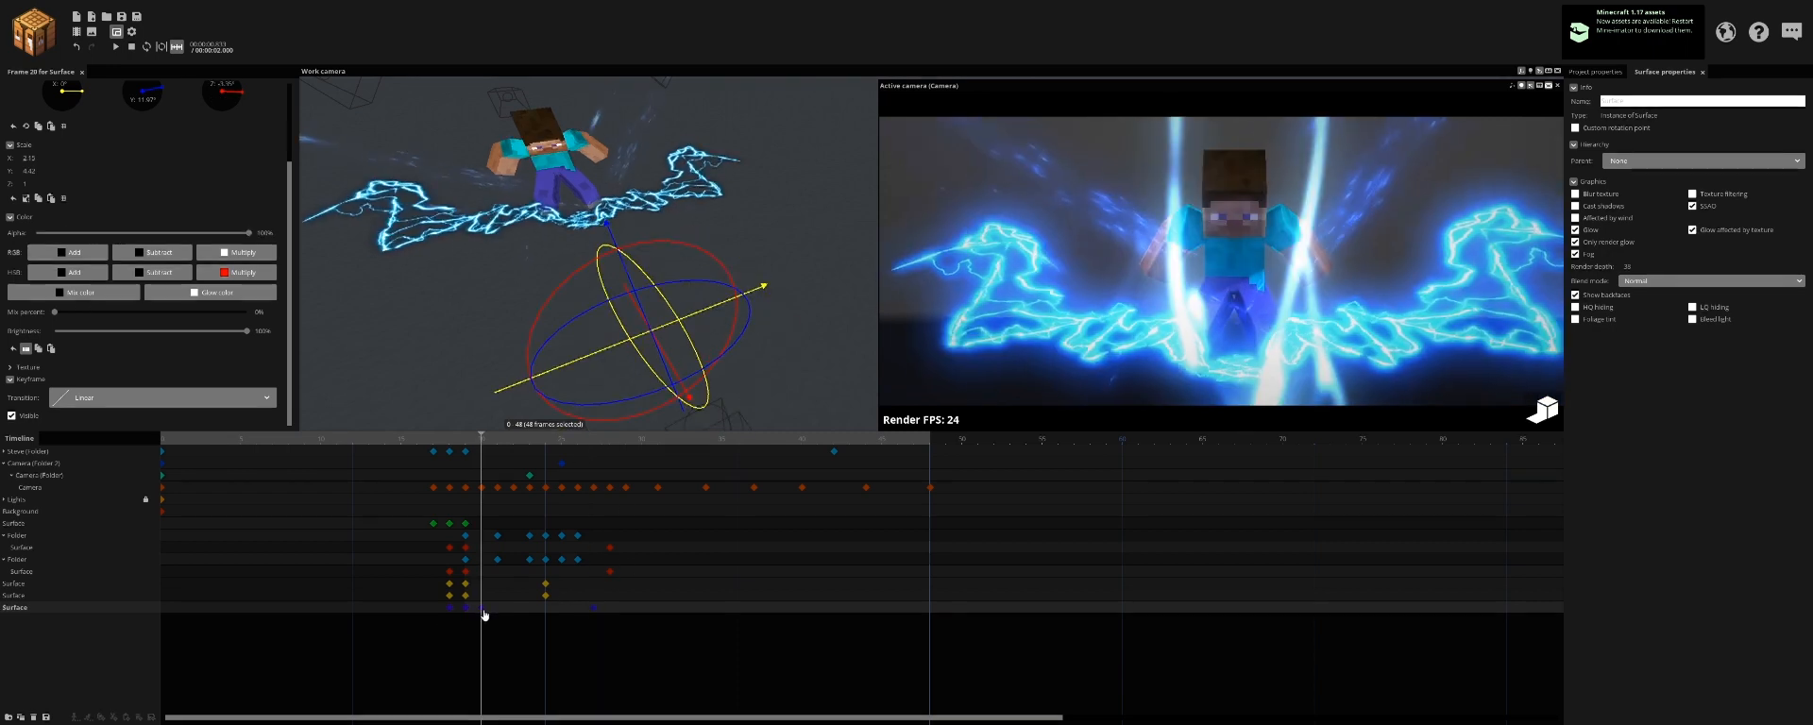
left_click(593, 608)
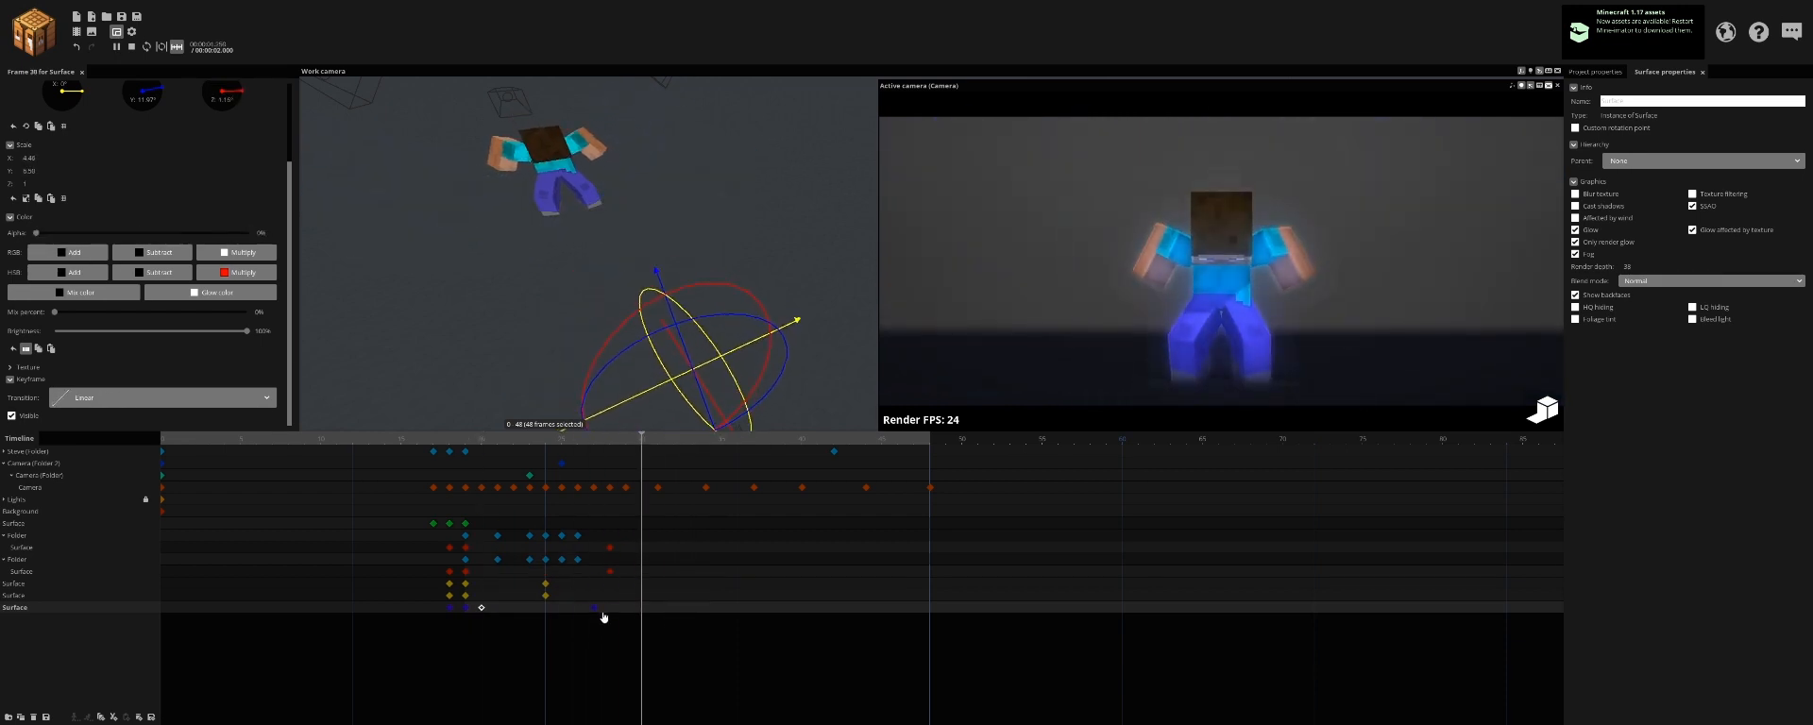
Step: Set the impact surface's alpha to 100% at frame 27, preview from frame 20, and adjust the surface's position at frame 27
left_click(166, 232)
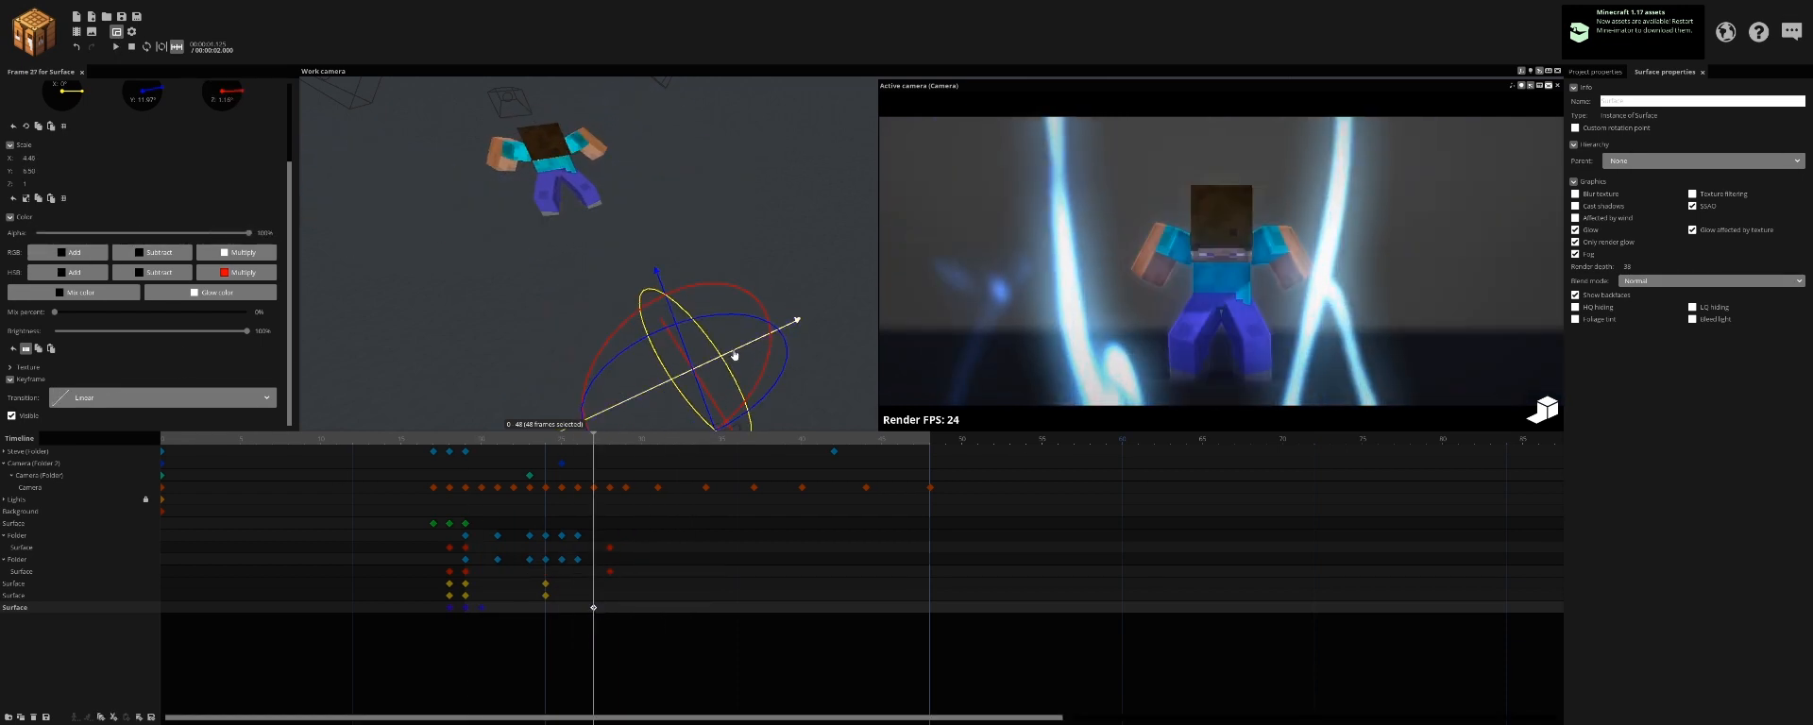
left_click(479, 442)
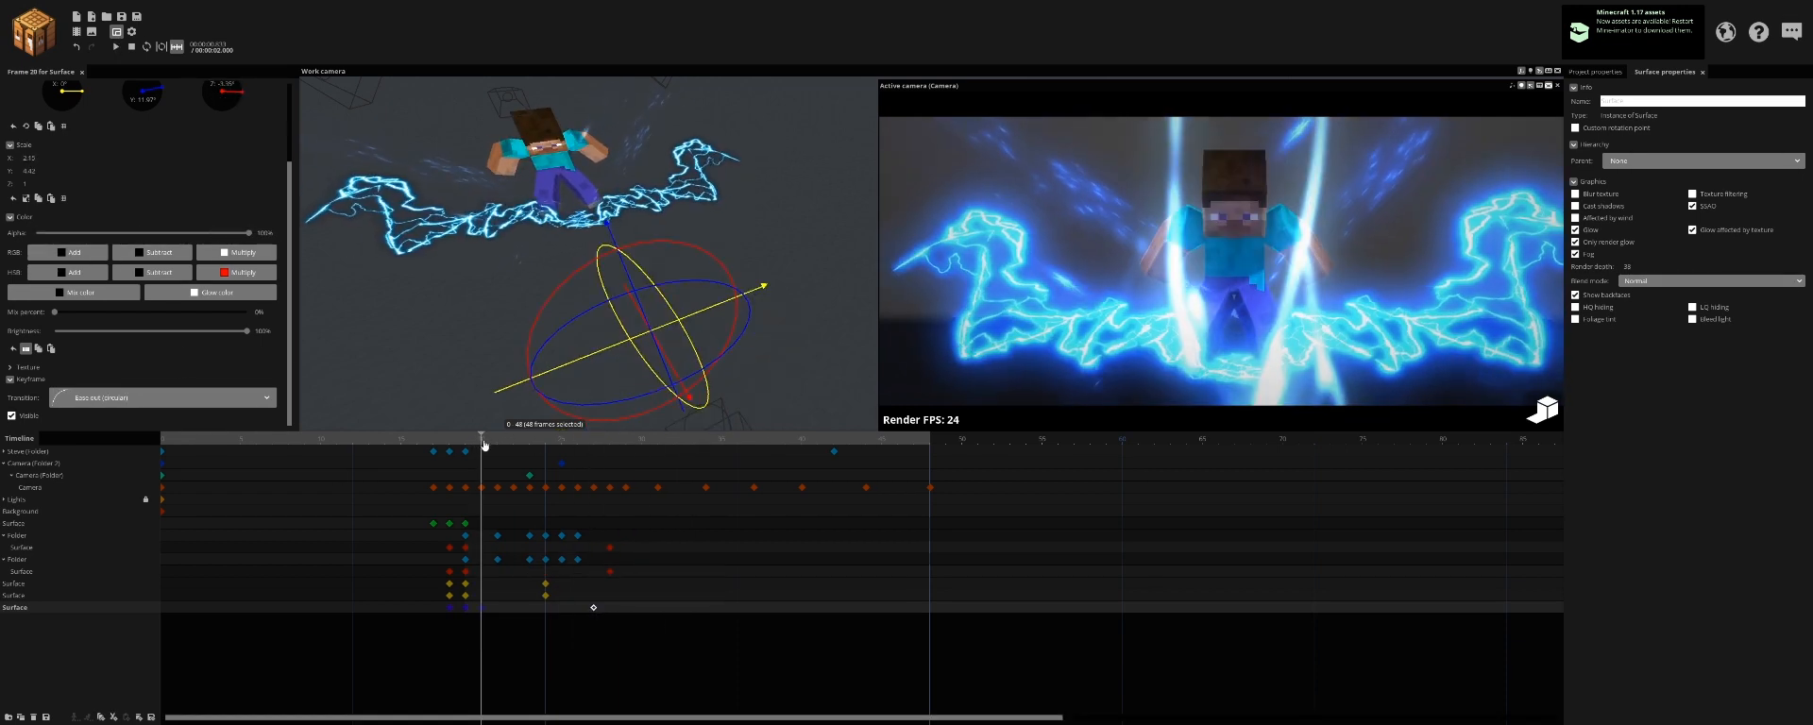
key("space")
key("space")
key("space")
key("space")
key("space")
left_click(593, 608)
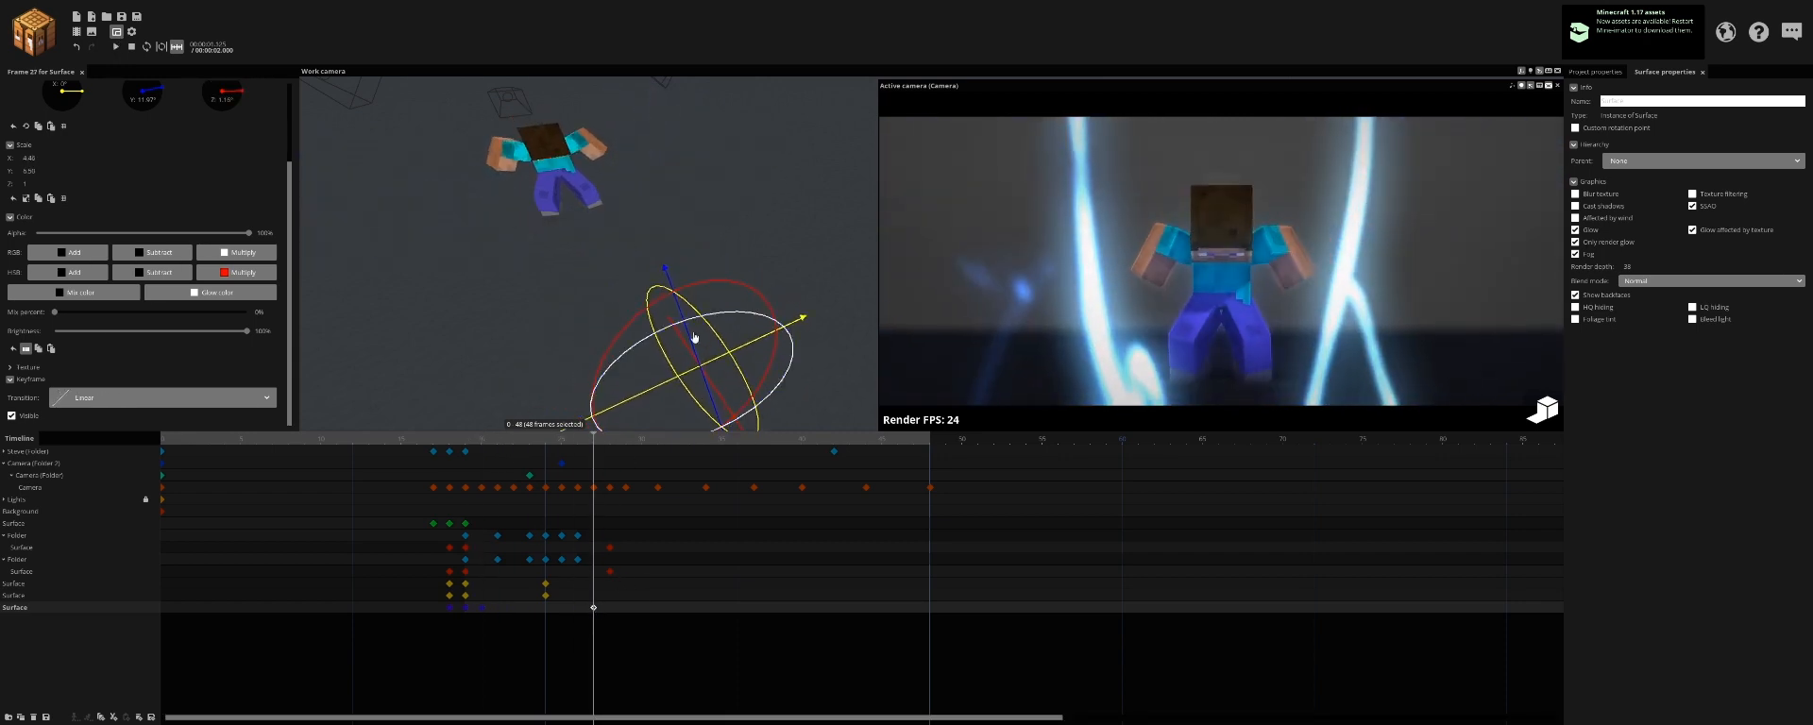
left_click_drag(675, 231, 745, 332)
Step: Move the impact surface lower at frame 20 and play the animation from frame 19
left_click(481, 608)
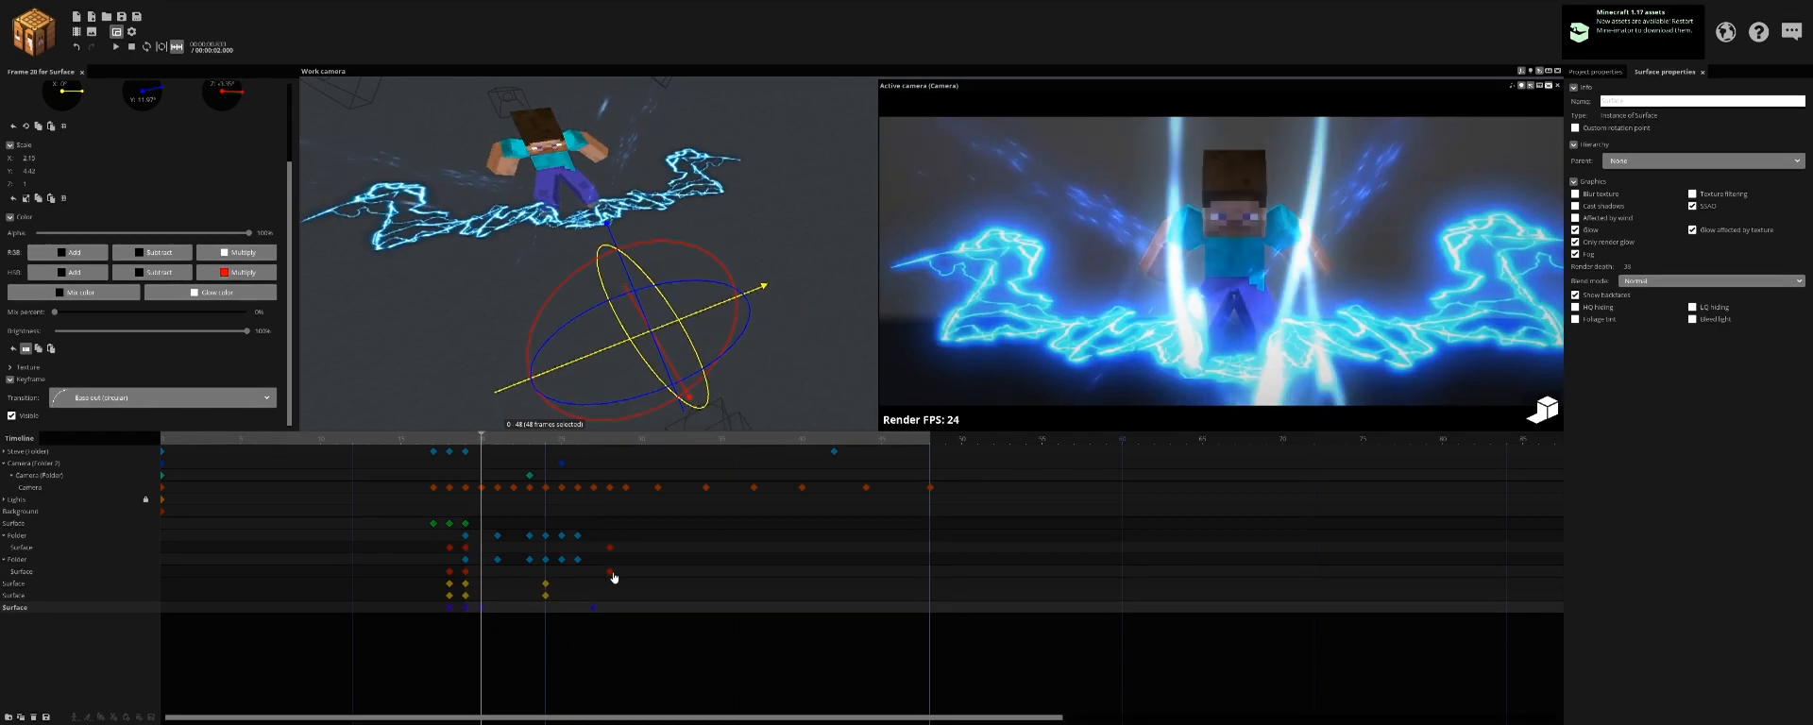
left_click_drag(609, 229, 619, 400)
left_click(465, 608)
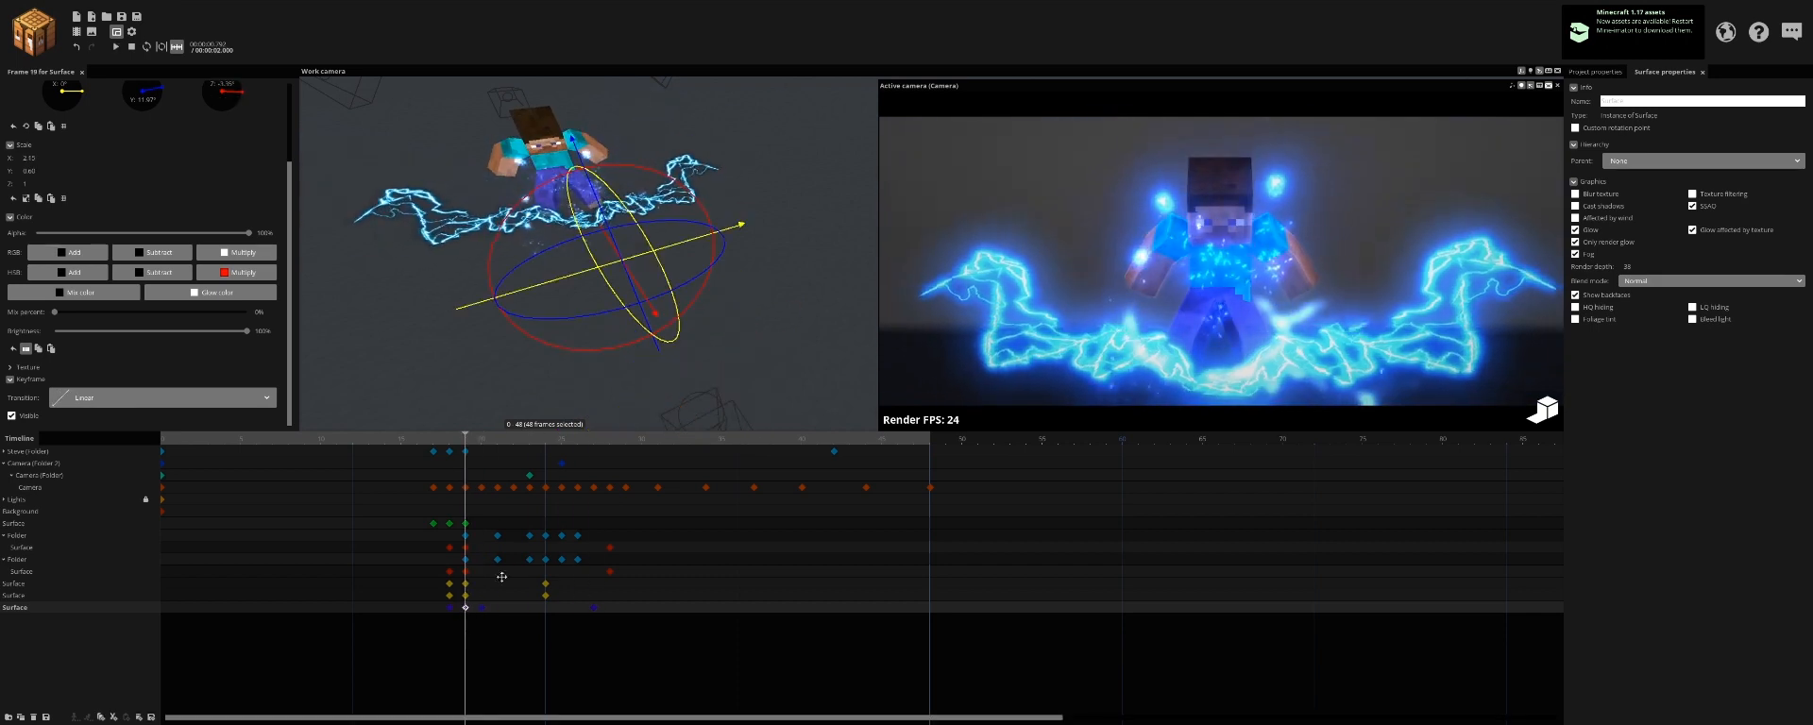
key("space")
key("space")
key("space")
key("space")
Step: Return the impact surface's alpha to 0% at frame 27 and preview the fade from frame 20
left_click(595, 610)
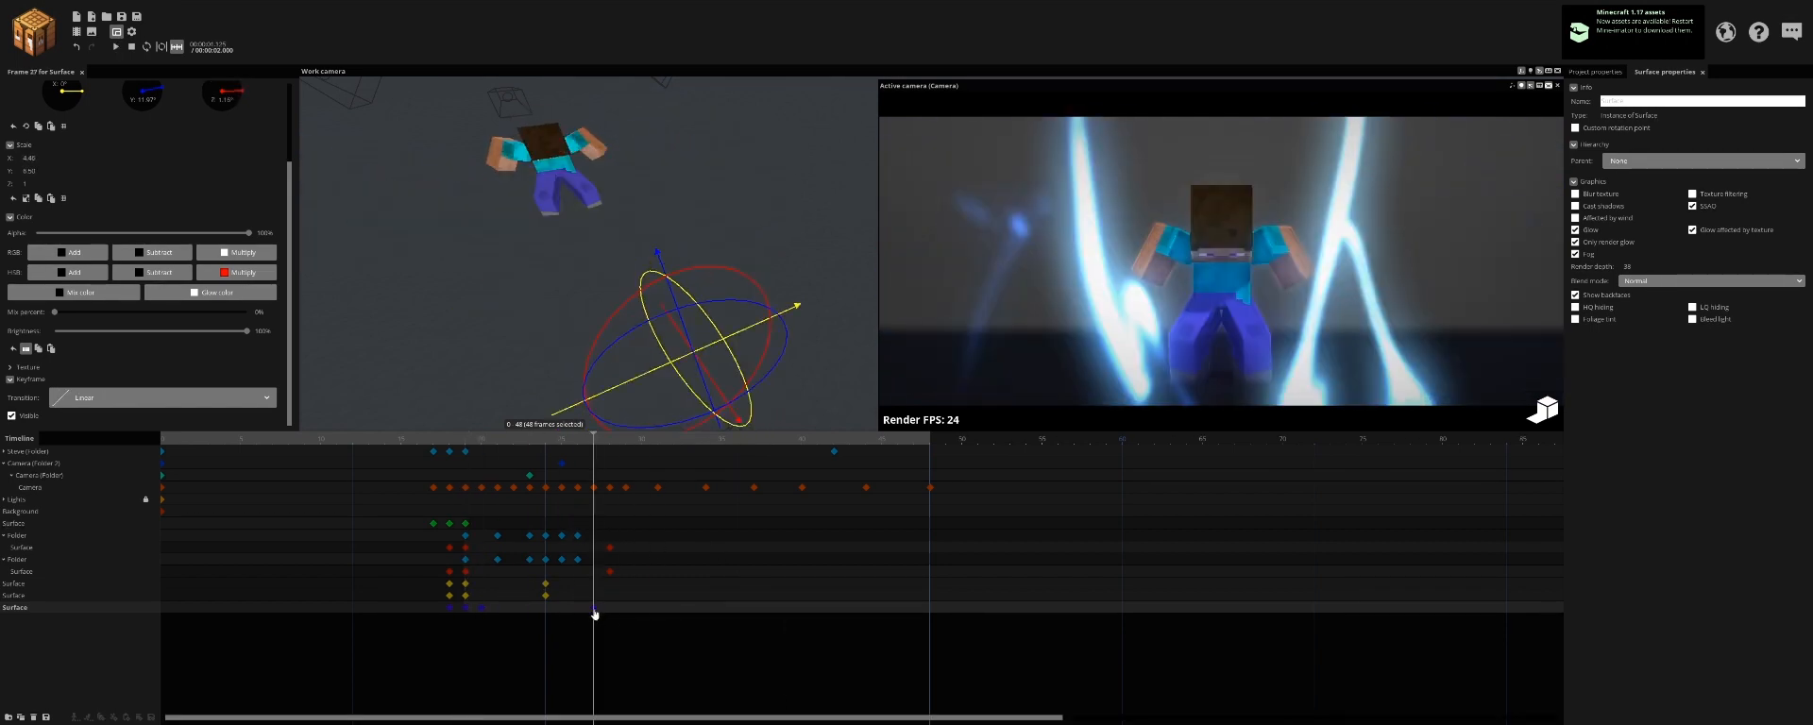
left_click_drag(99, 230, 36, 233)
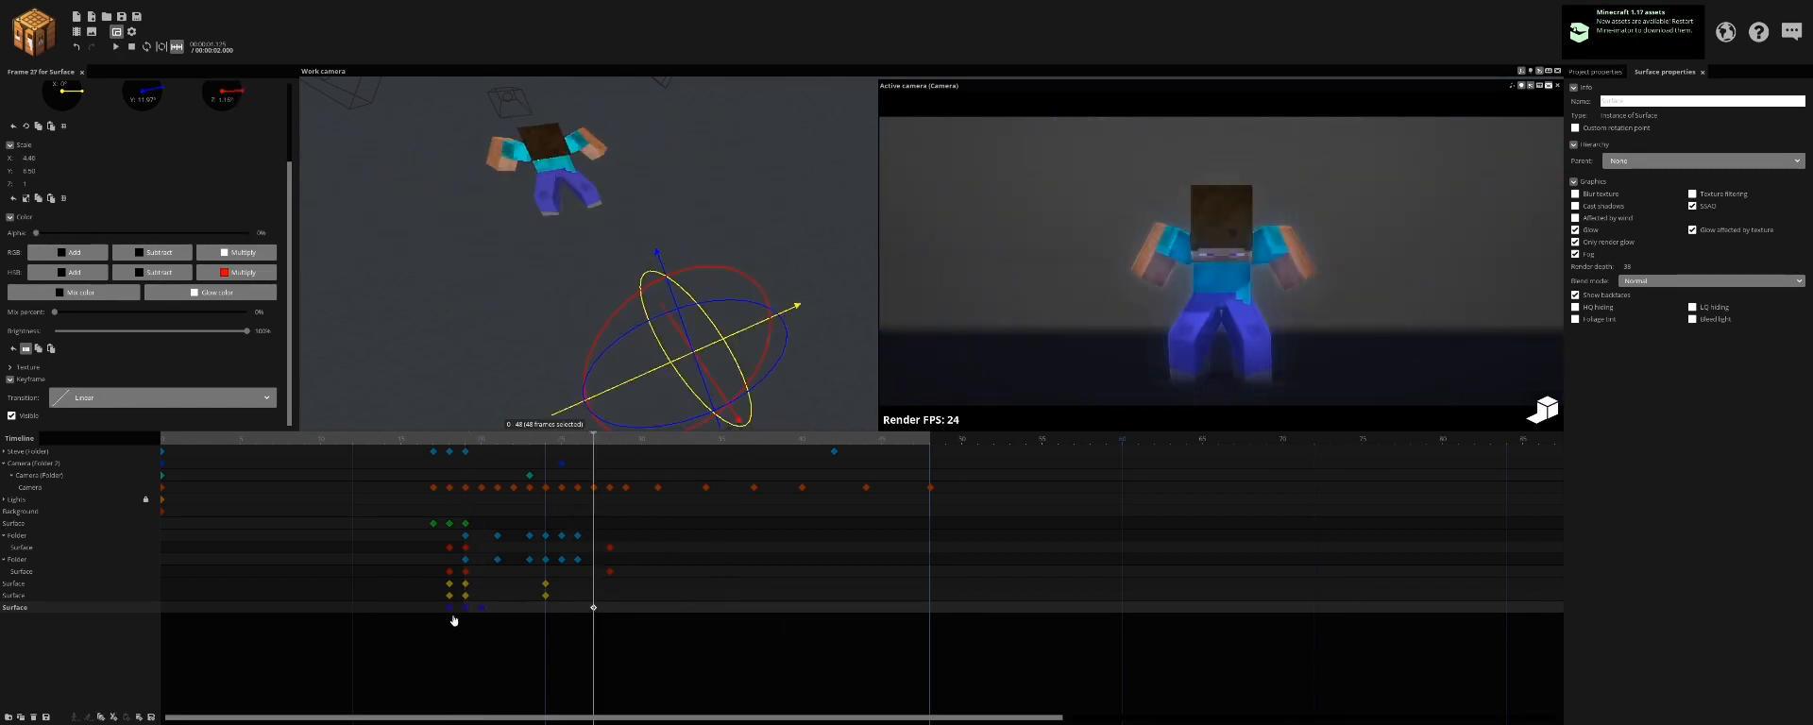
left_click(482, 608)
key("space")
key("space")
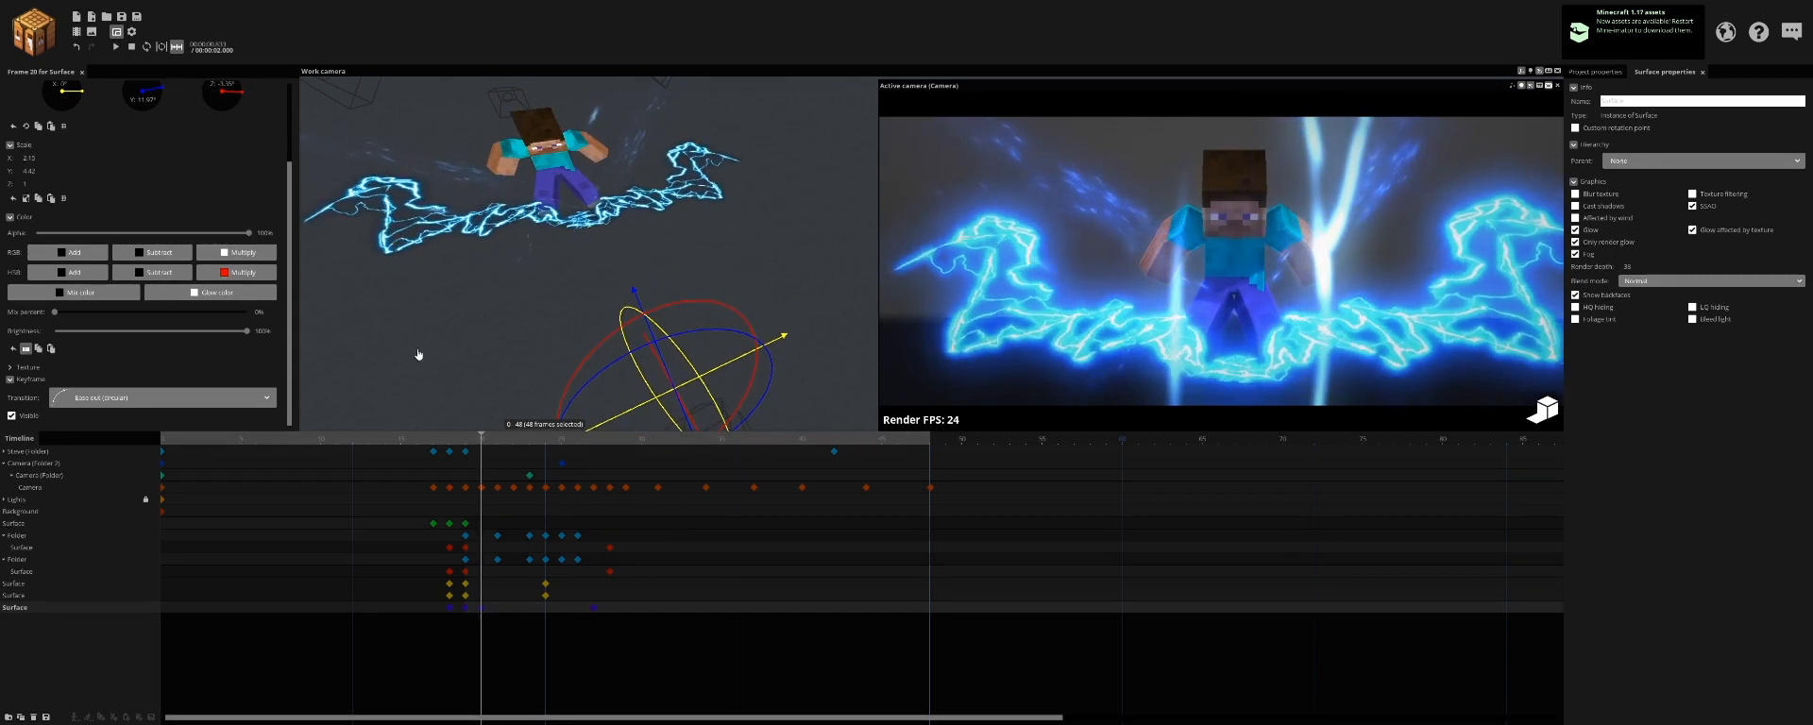
Step: Duplicate the rising lightning surface, rotate the copy about Z and reposition it across all its keyframes, and play
key("ctrl+d")
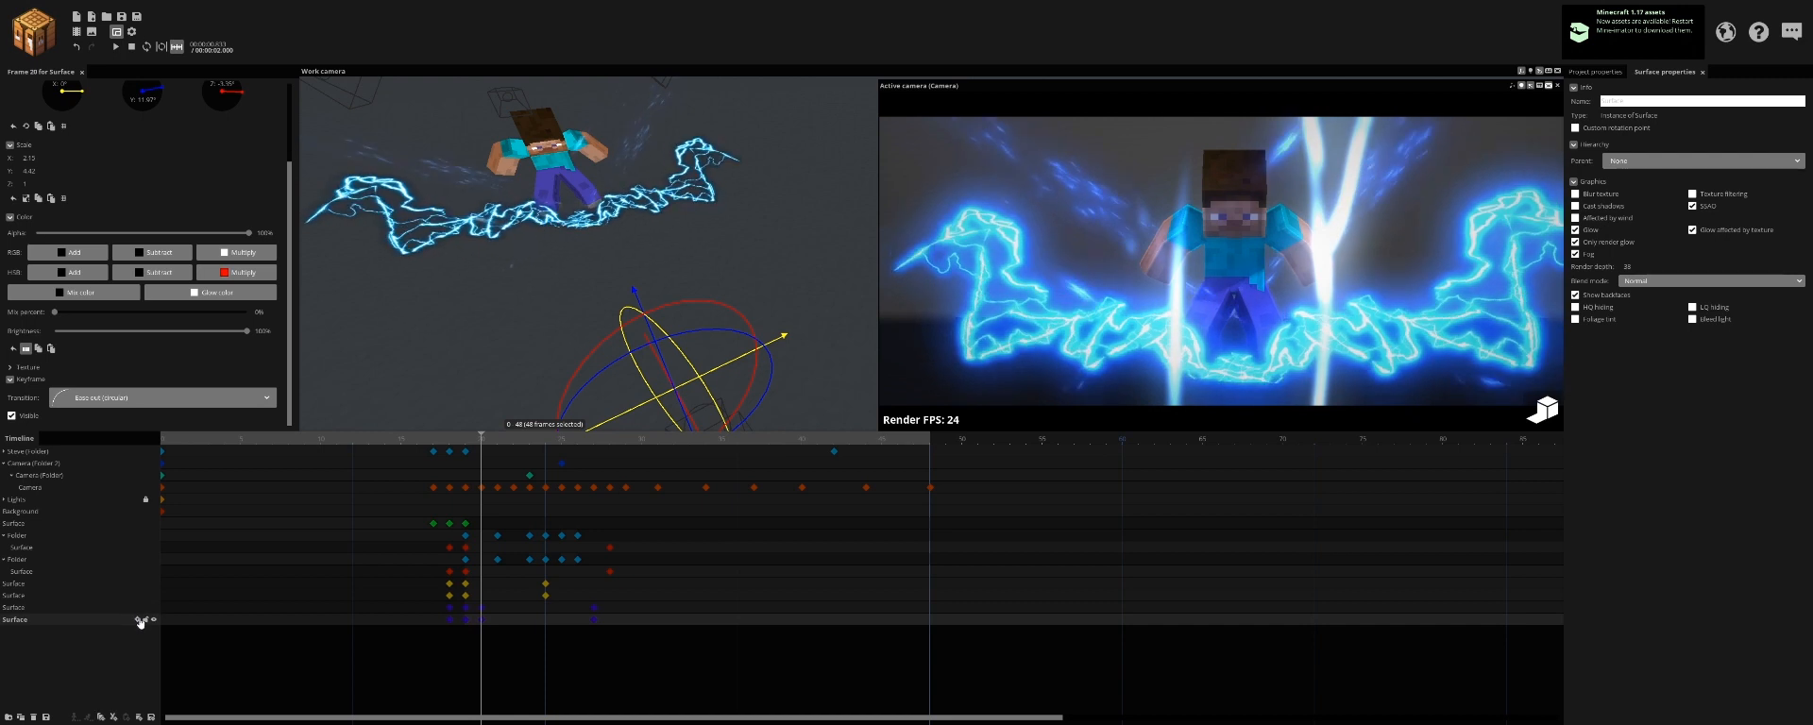
left_click_drag(614, 355, 699, 378)
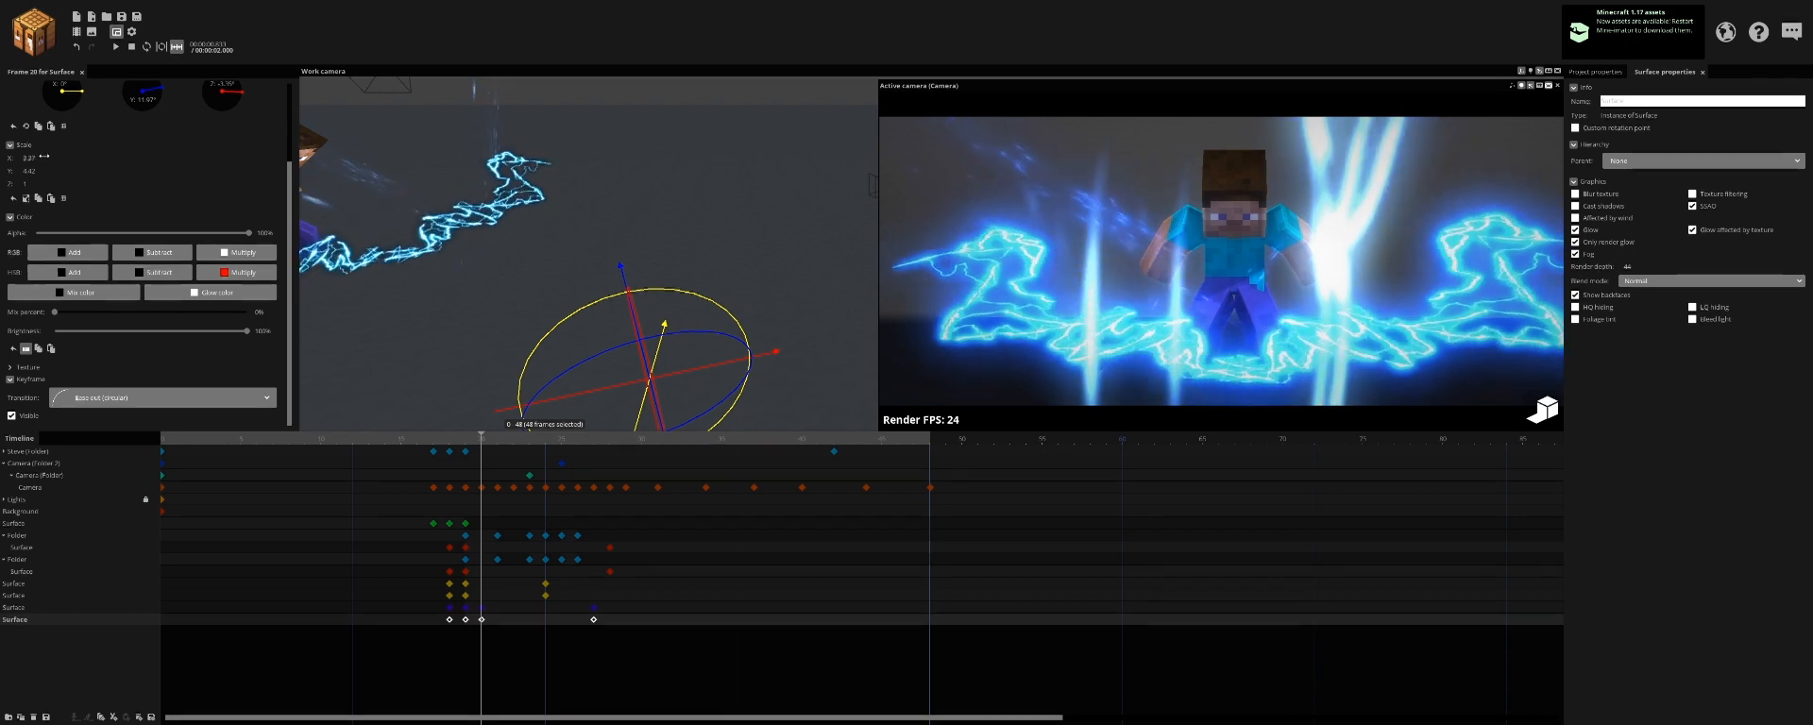
left_click_drag(724, 393, 734, 400)
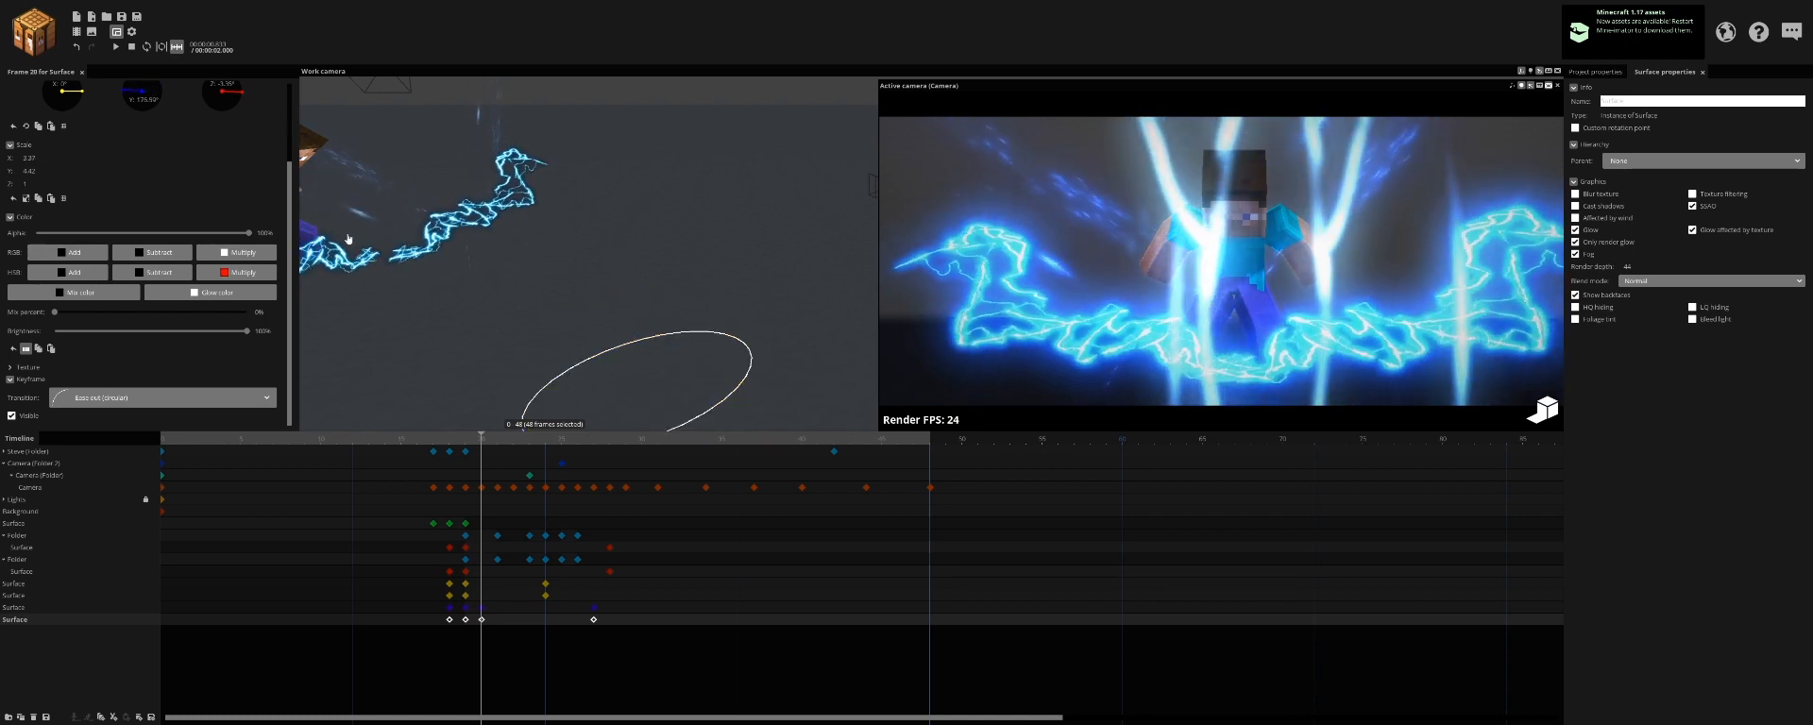
left_click_drag(336, 271, 339, 266)
left_click_drag(663, 349, 705, 362)
key("space")
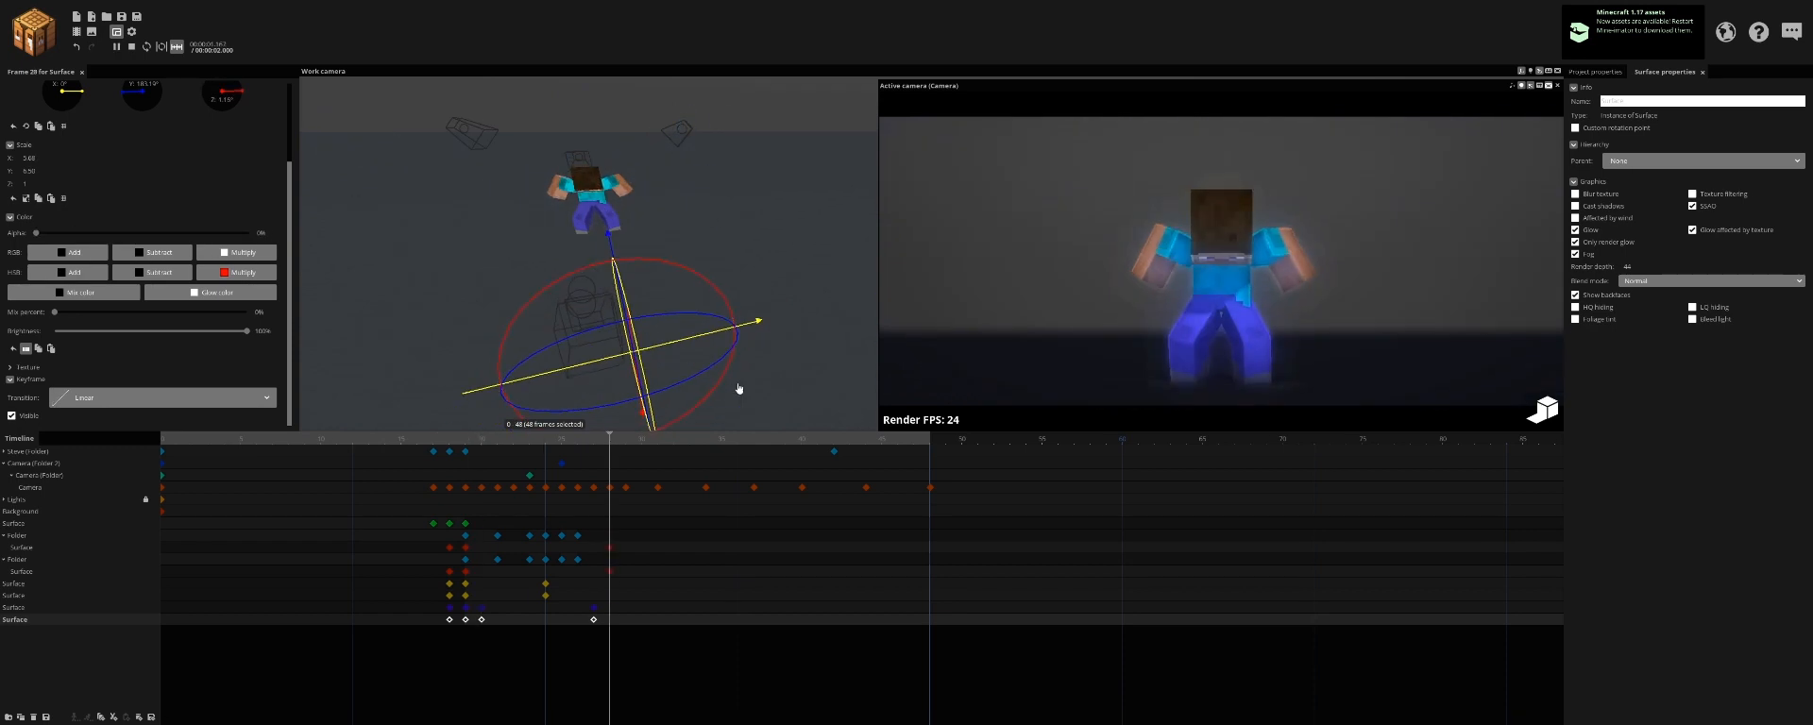
Step: Set the duplicated surface's alpha to 100% at frame 27, shift it sideways so its bolts flank Steve, and preview
left_click(591, 577)
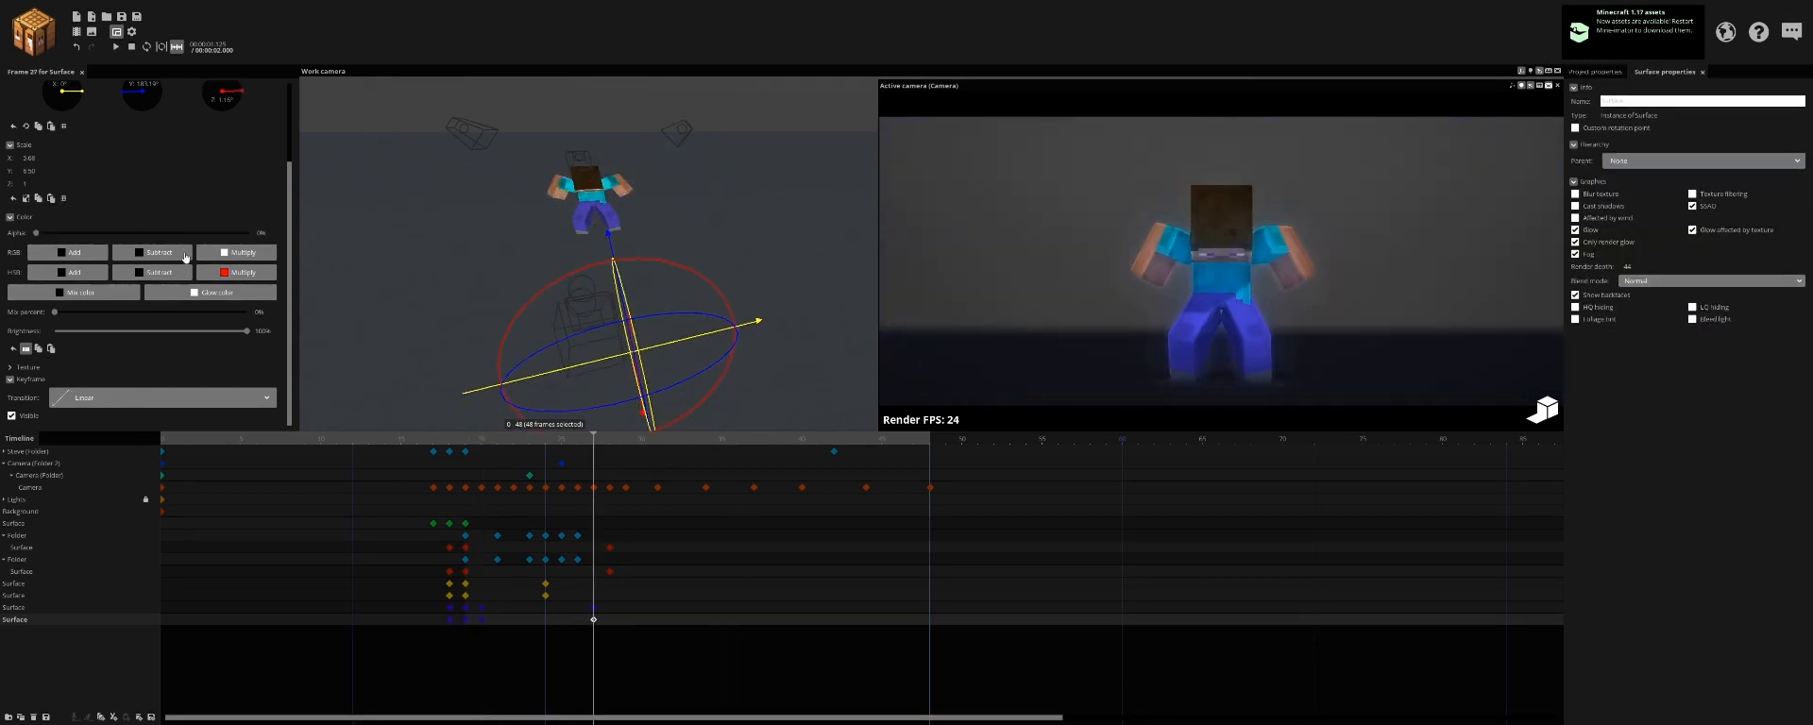
left_click_drag(231, 242, 642, 295)
left_click_drag(686, 347, 564, 345)
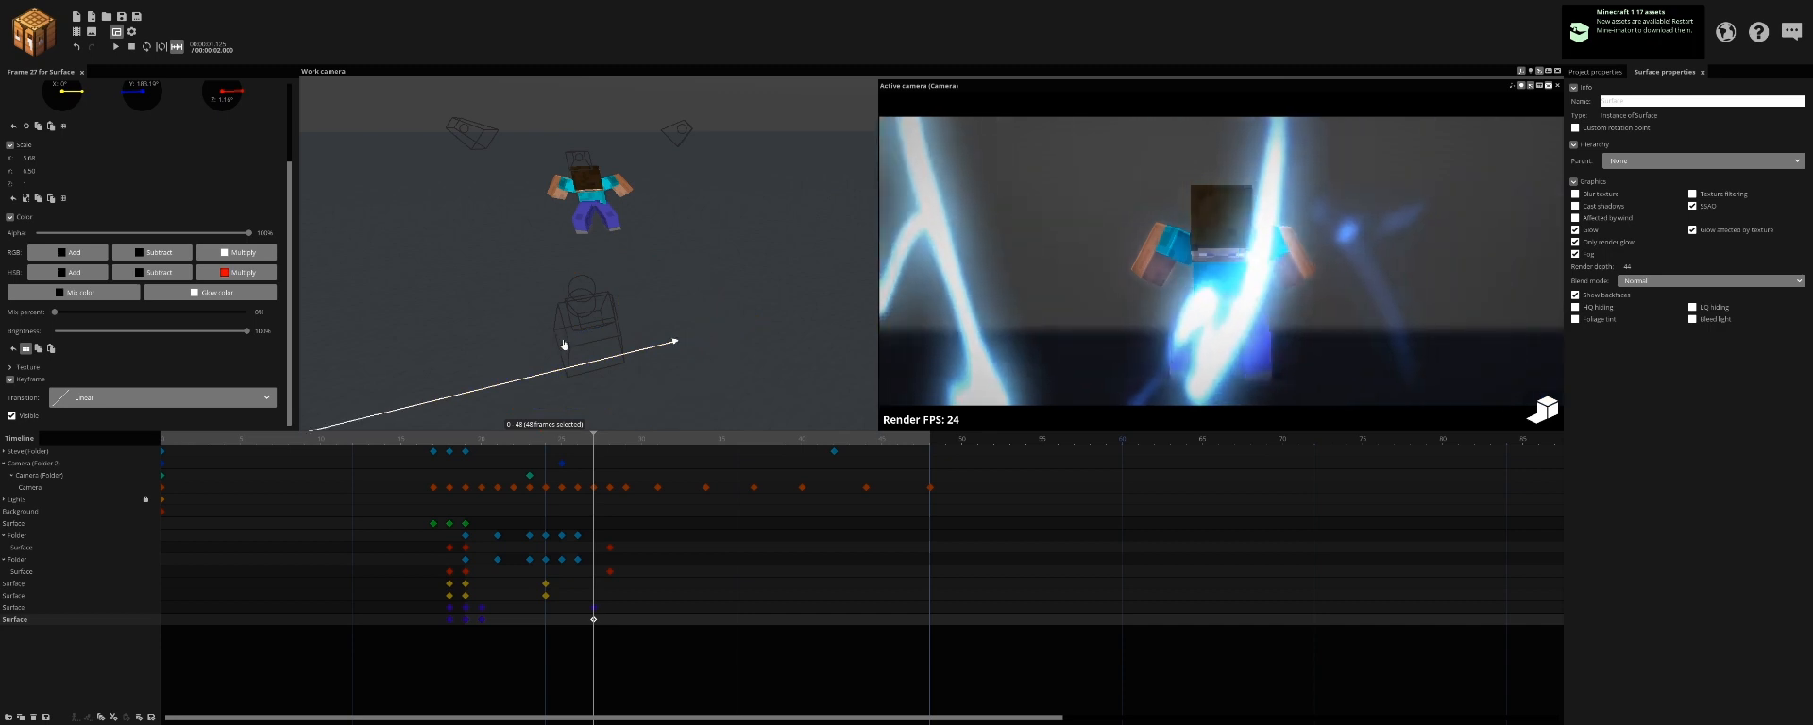
key("space")
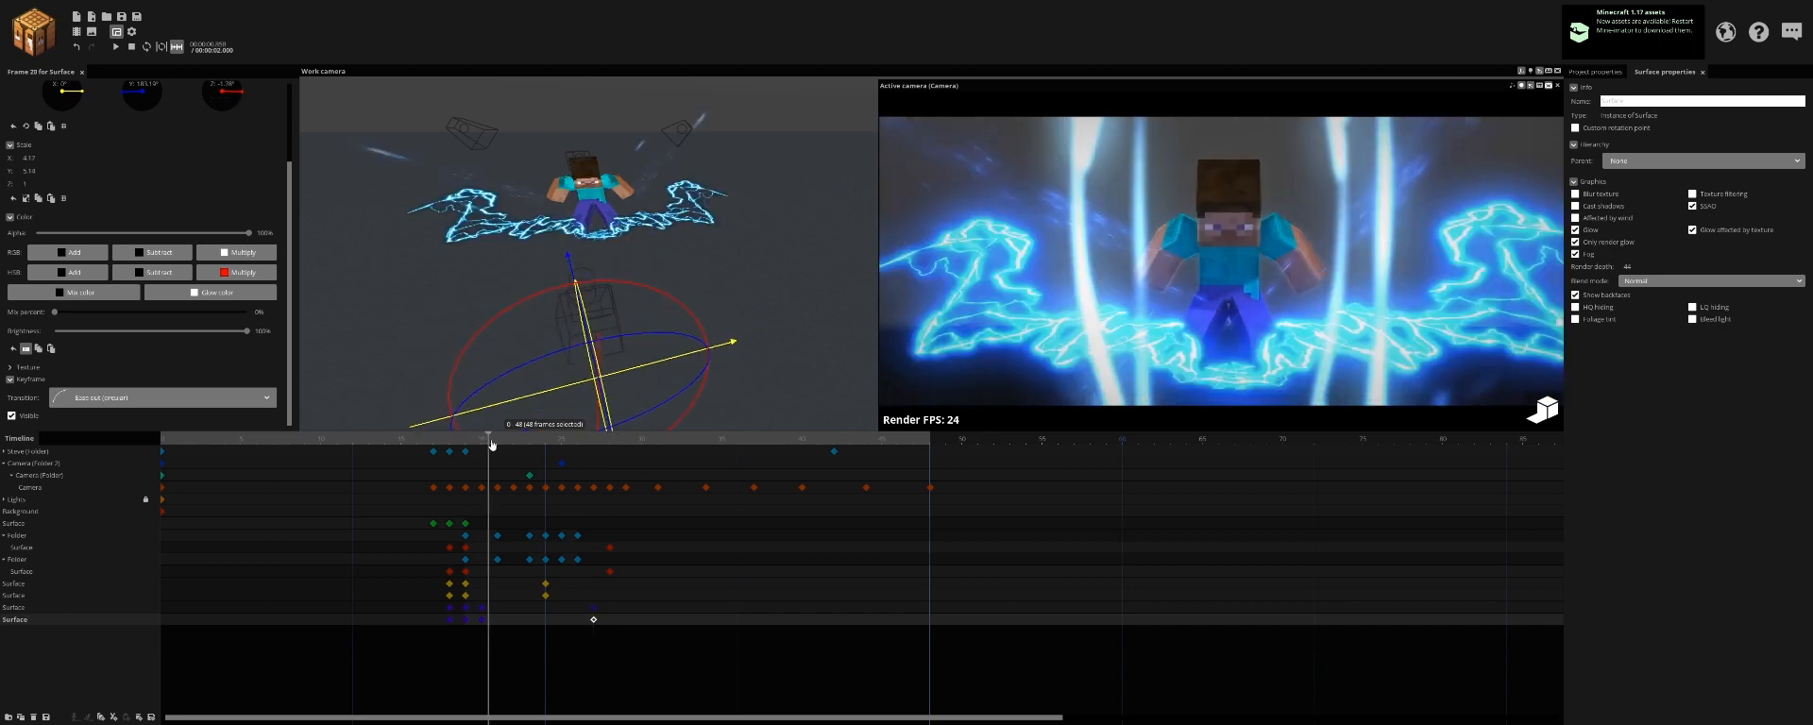
Step: Set the duplicated surface's alpha back to 0% at frame 27 and play the animation from frame 19
left_click(593, 619)
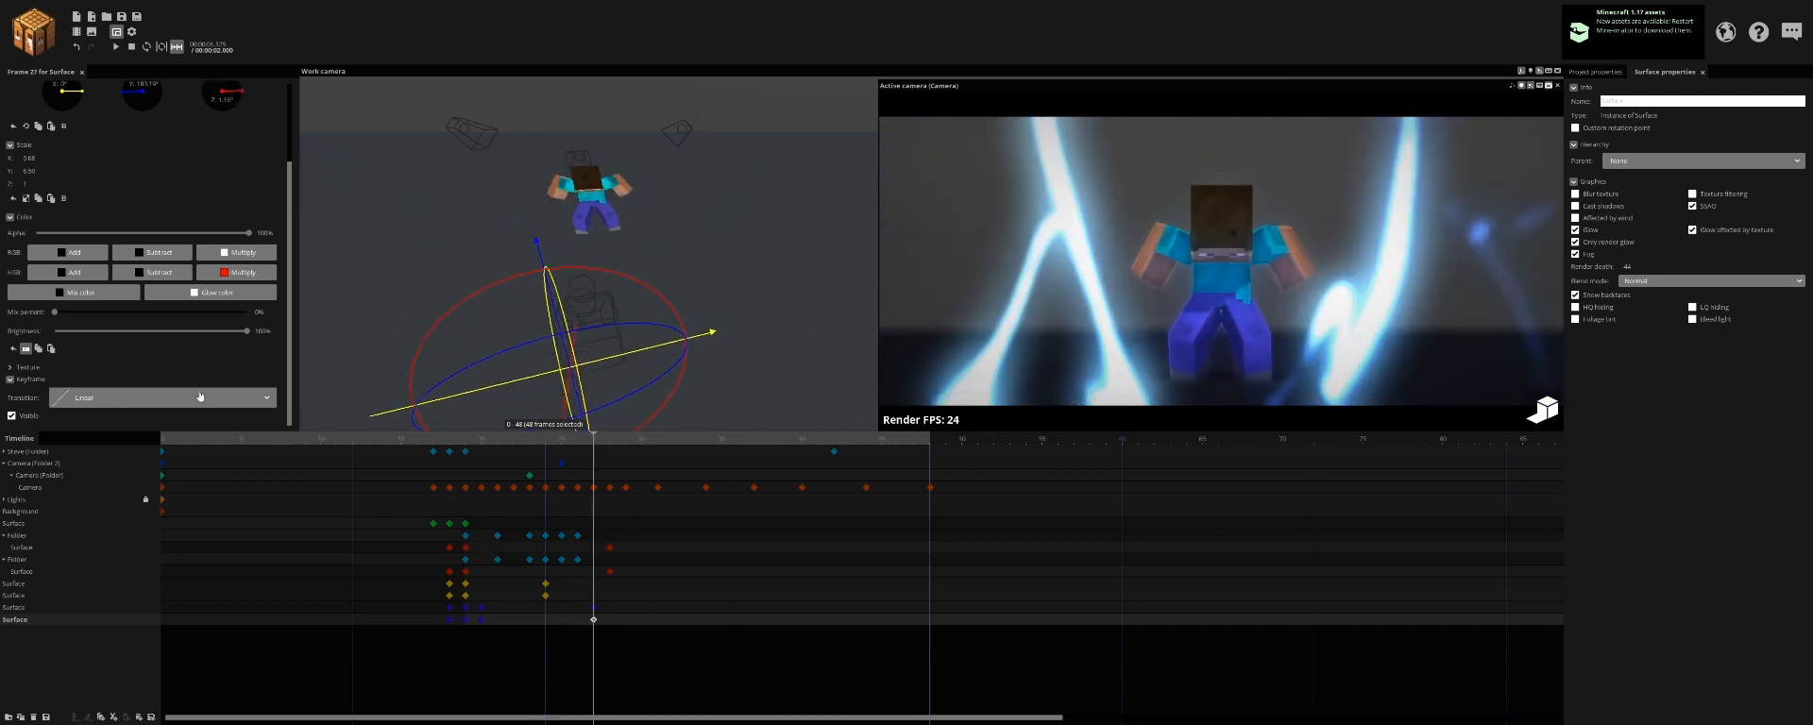
left_click(88, 236)
key("space")
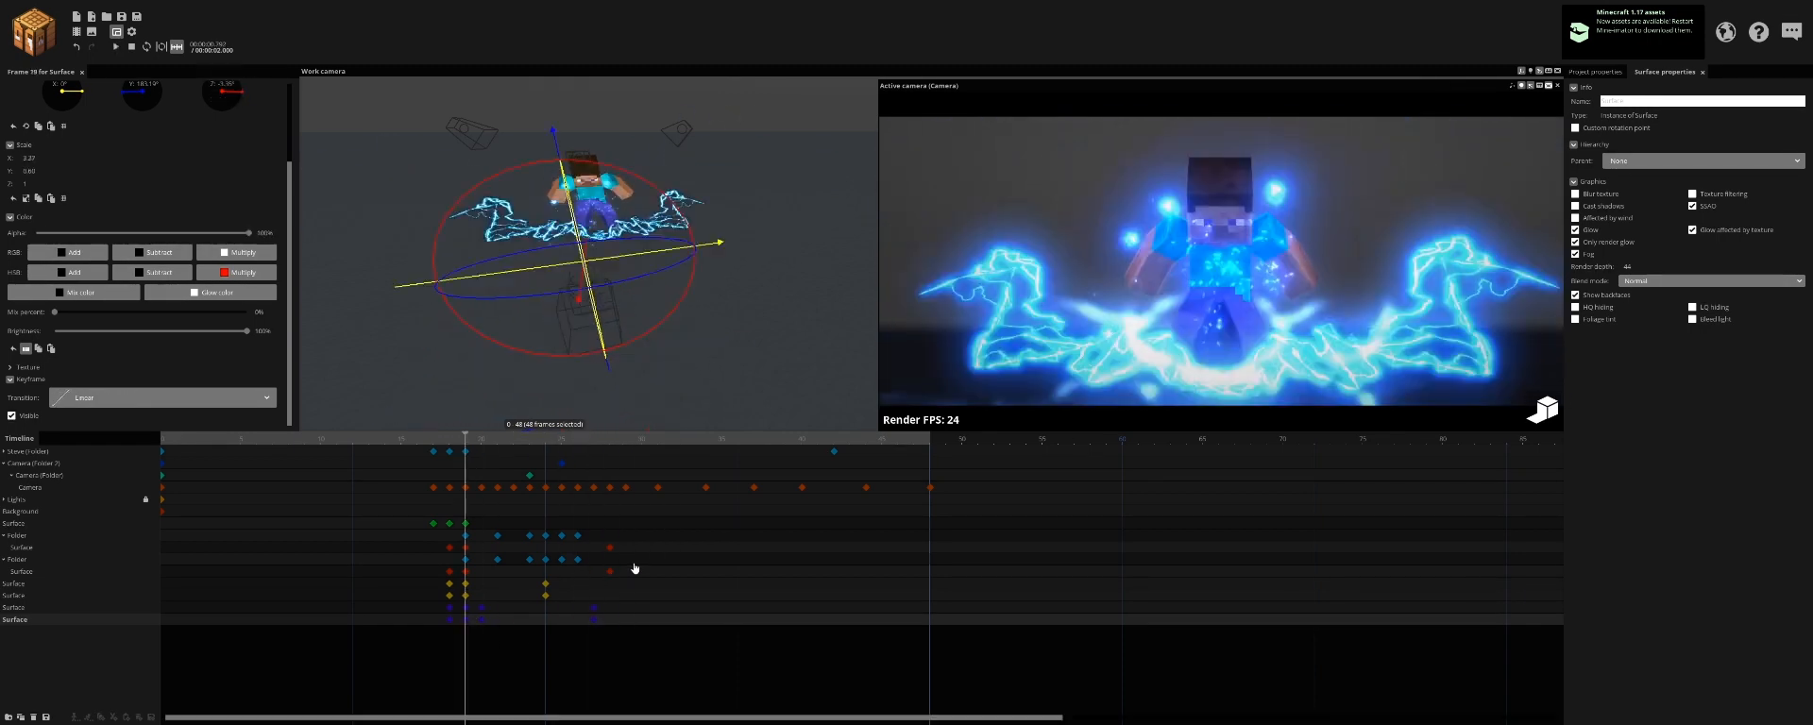
key("space")
key("space")
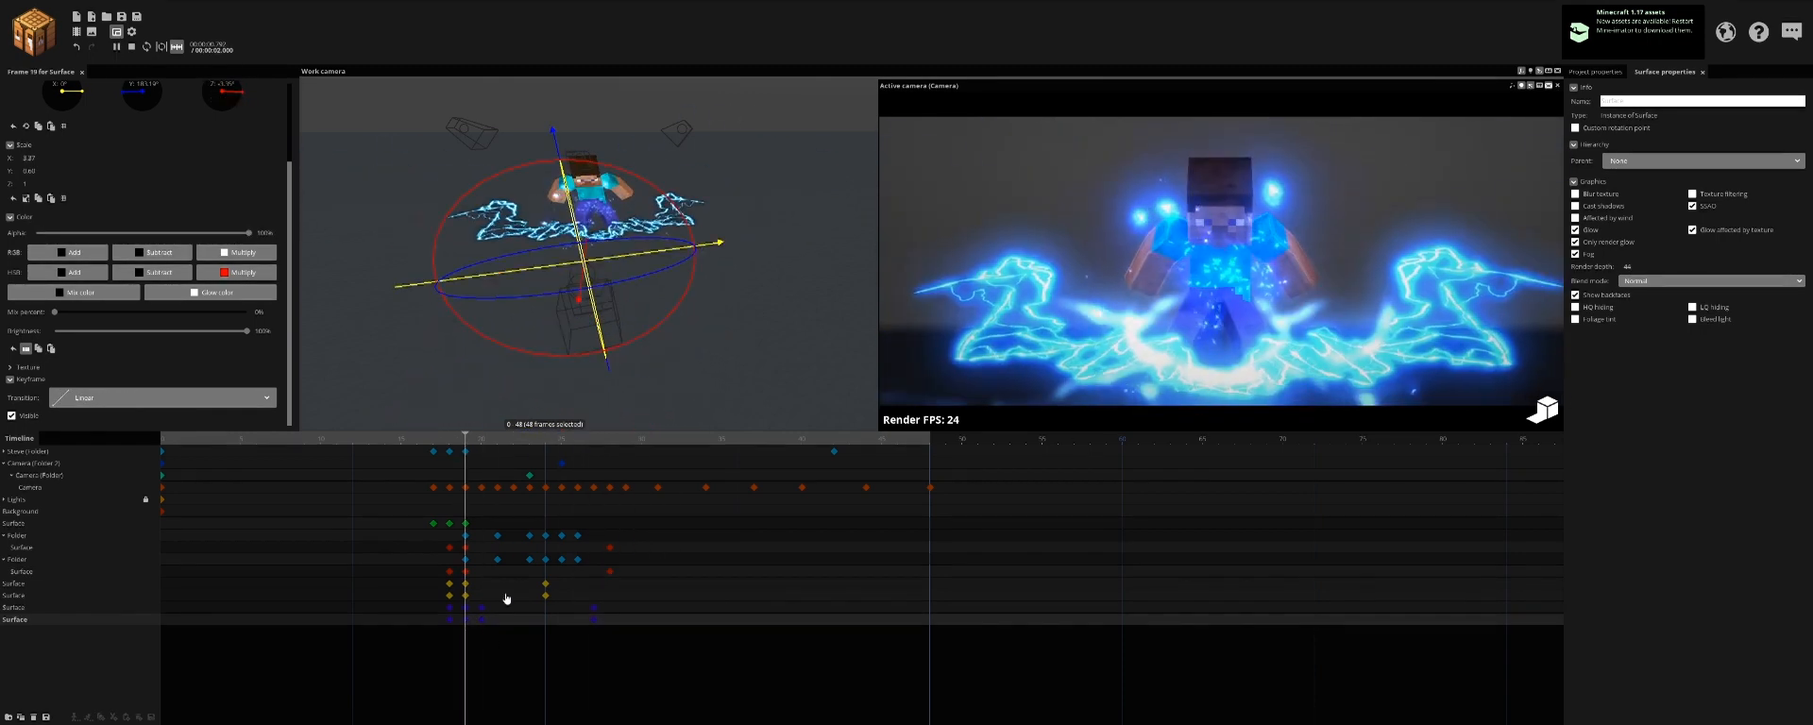
key("space")
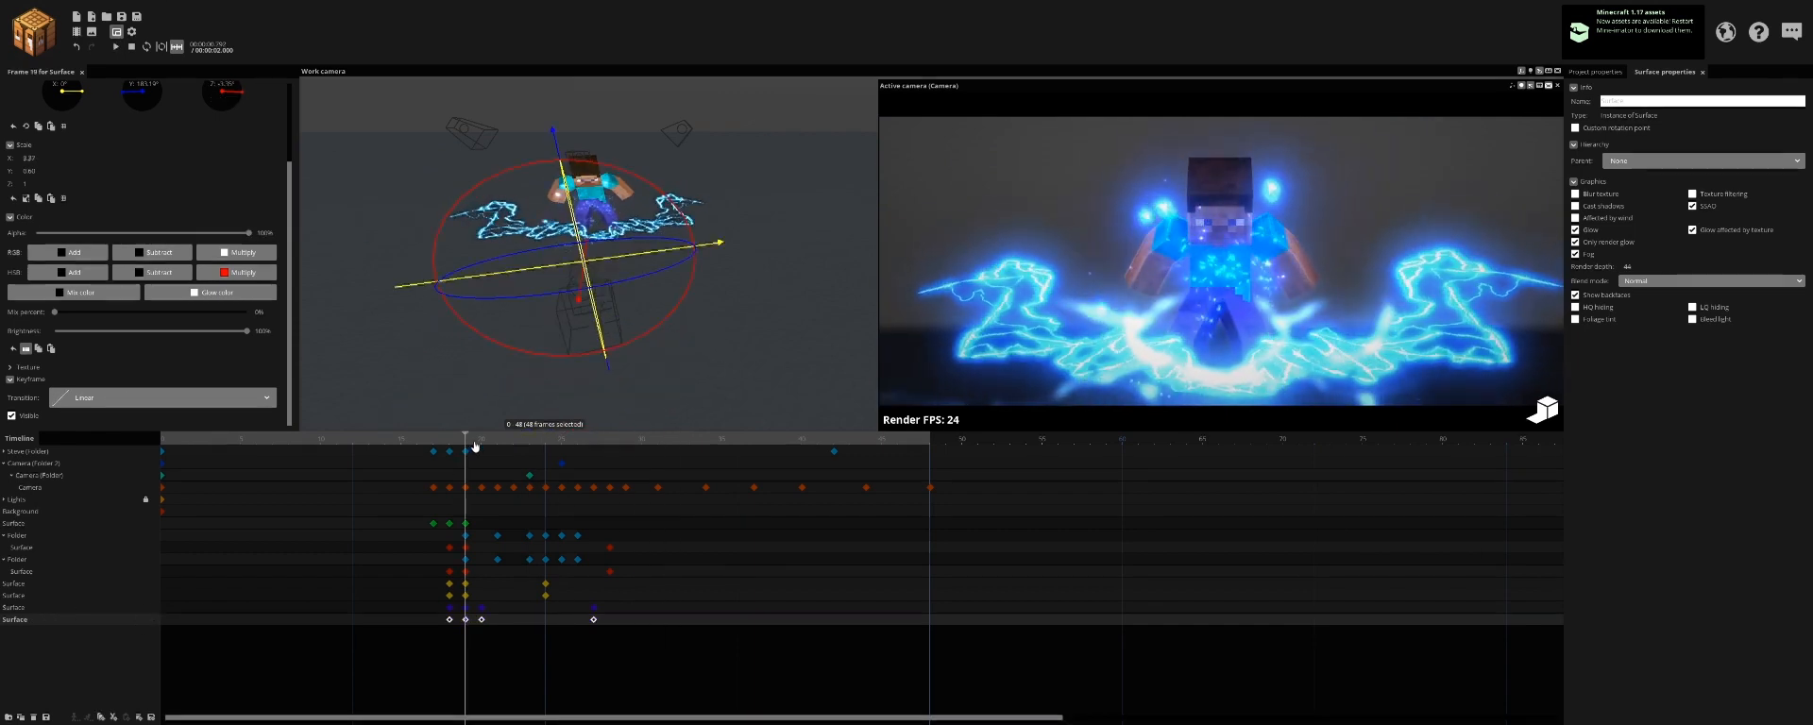
Step: Select all of the Camera's keyframes and enable Bloom on them
left_click(498, 438)
left_click(42, 490)
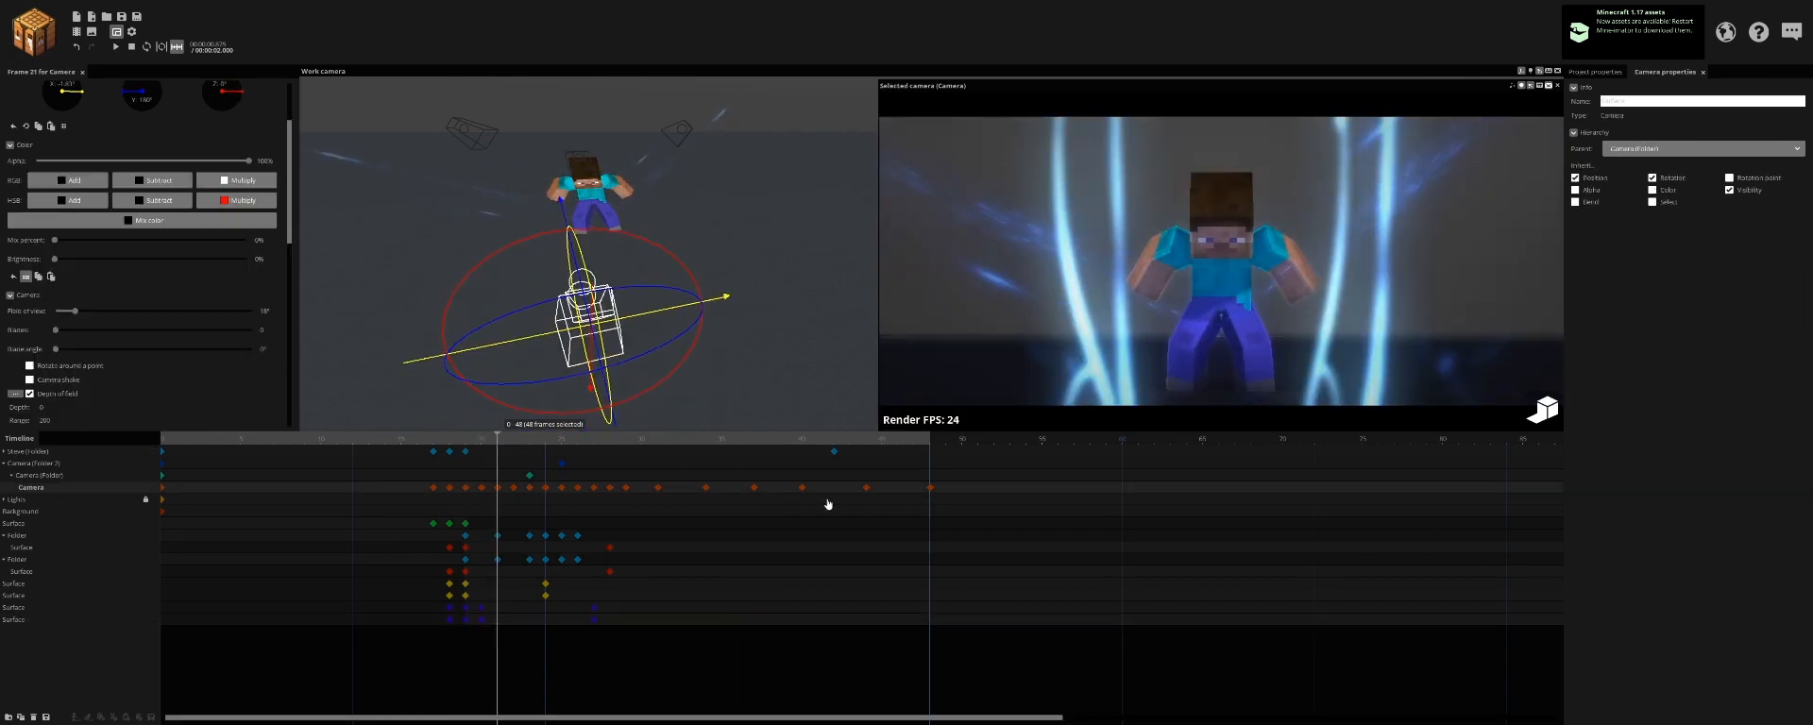
left_click_drag(938, 491, 150, 493)
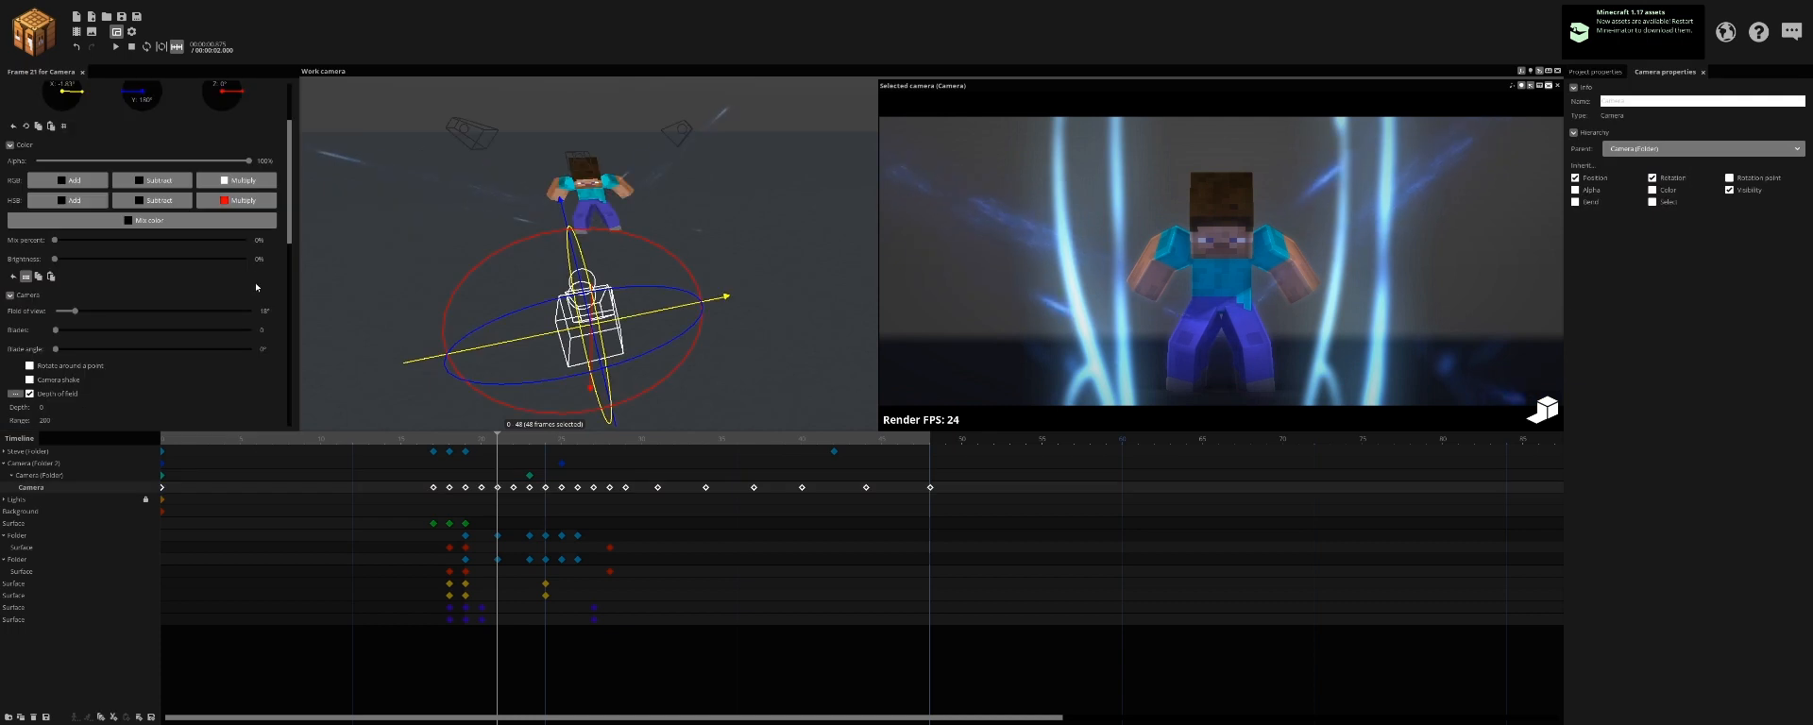
scroll(175, 342, "down", 5)
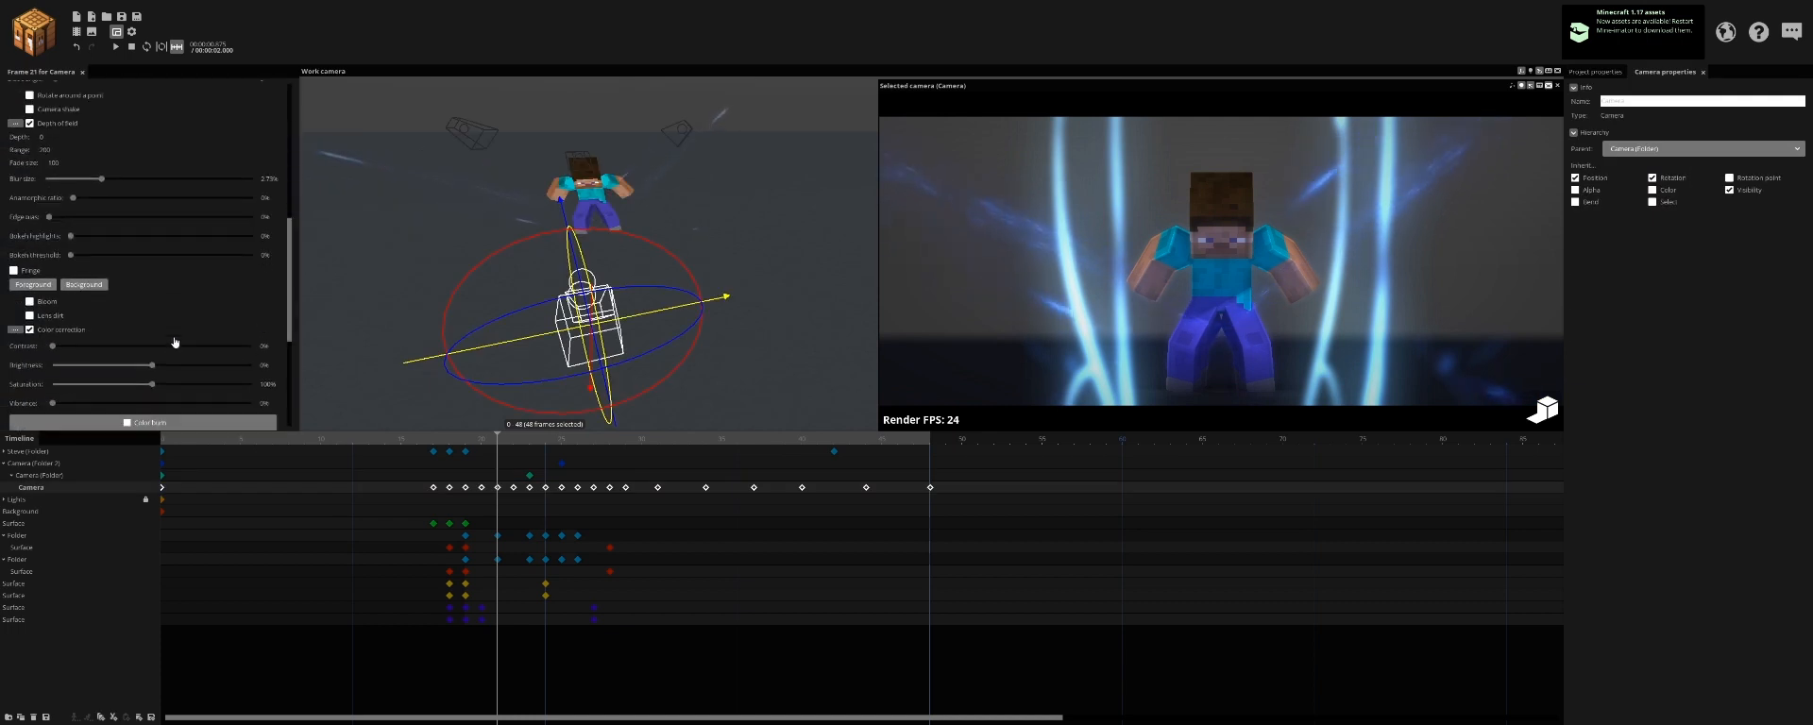
left_click(37, 304)
Step: Lower the camera bloom threshold, raise its radius and intensity to the maximum, and give it a blue blend color
left_click(465, 439)
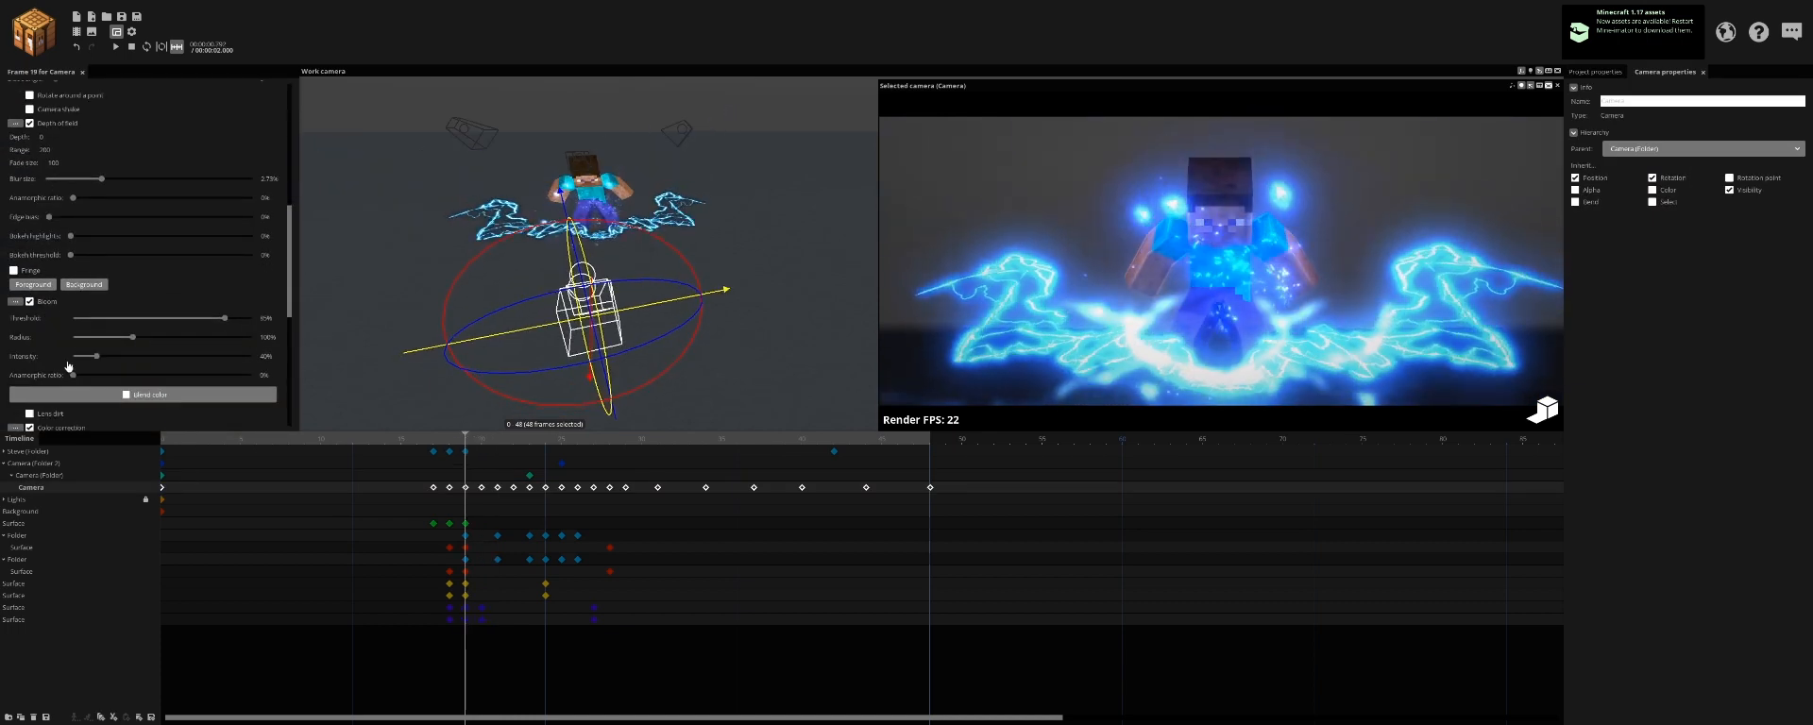
left_click_drag(97, 357, 370, 397)
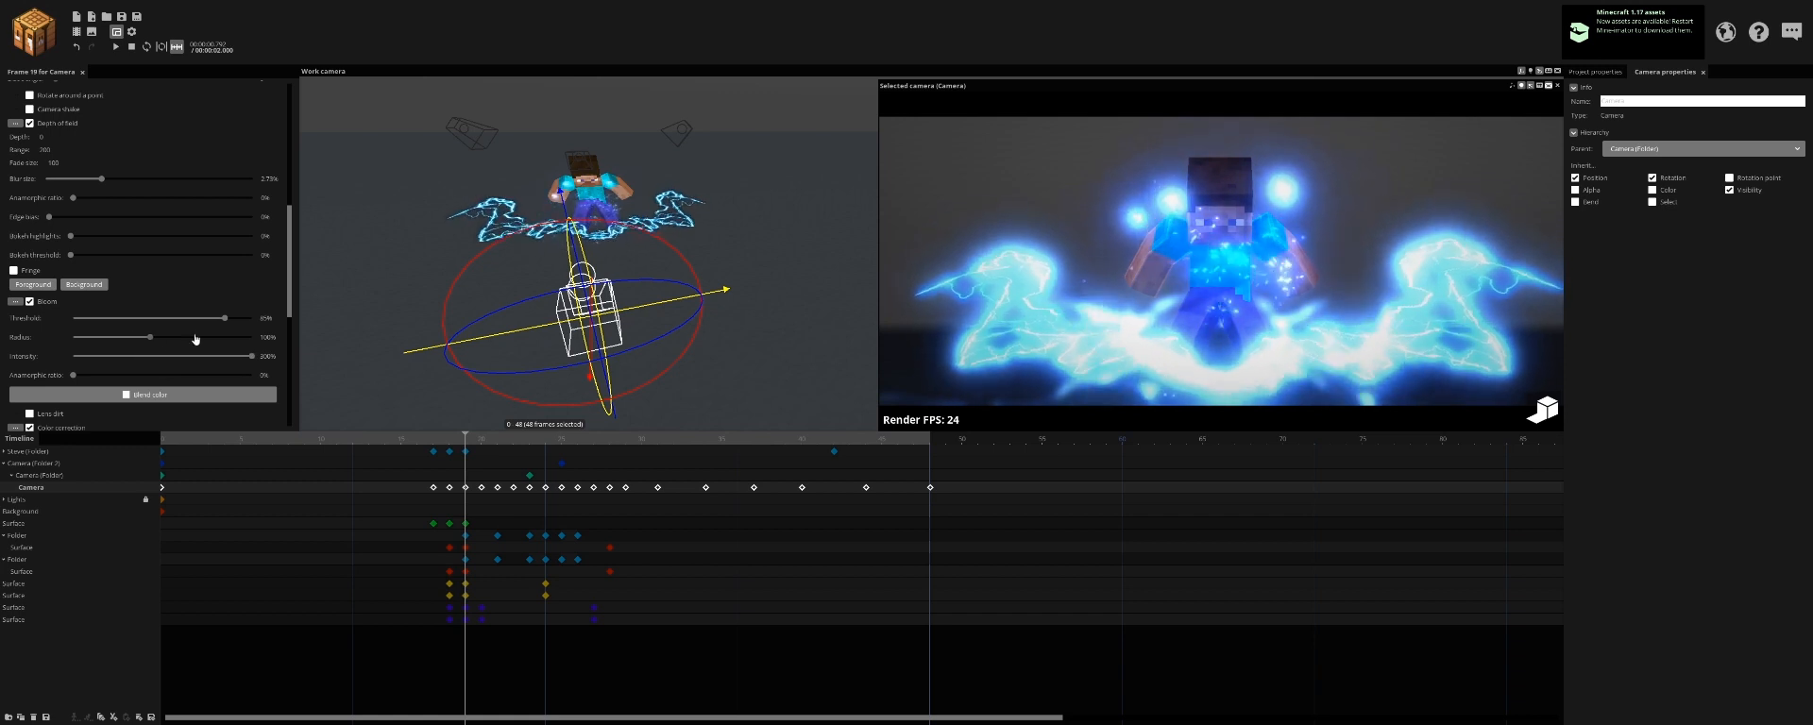
left_click(192, 395)
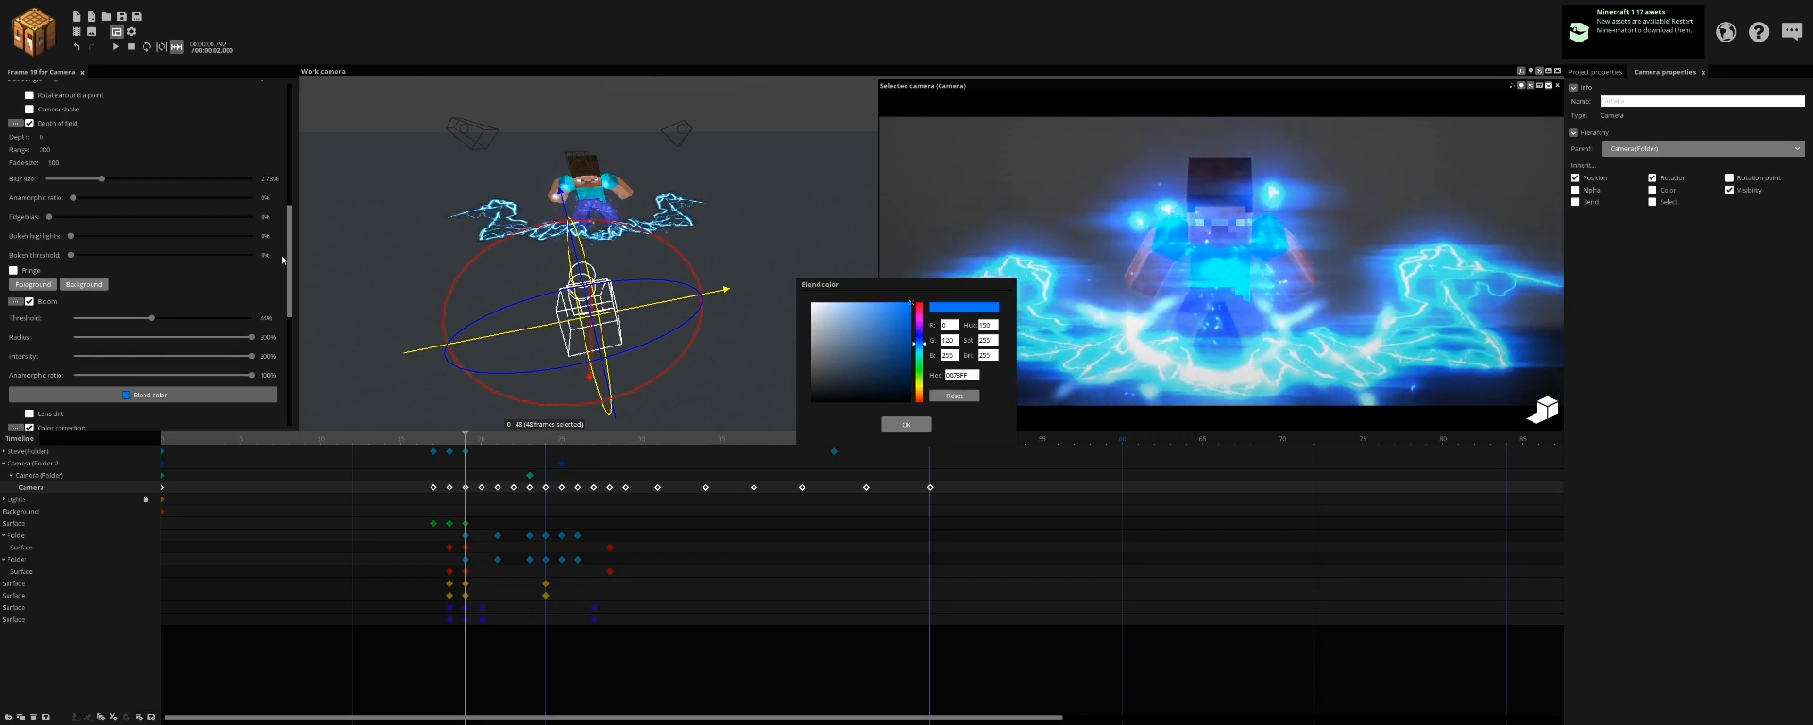
scroll(245, 183, "up", 3)
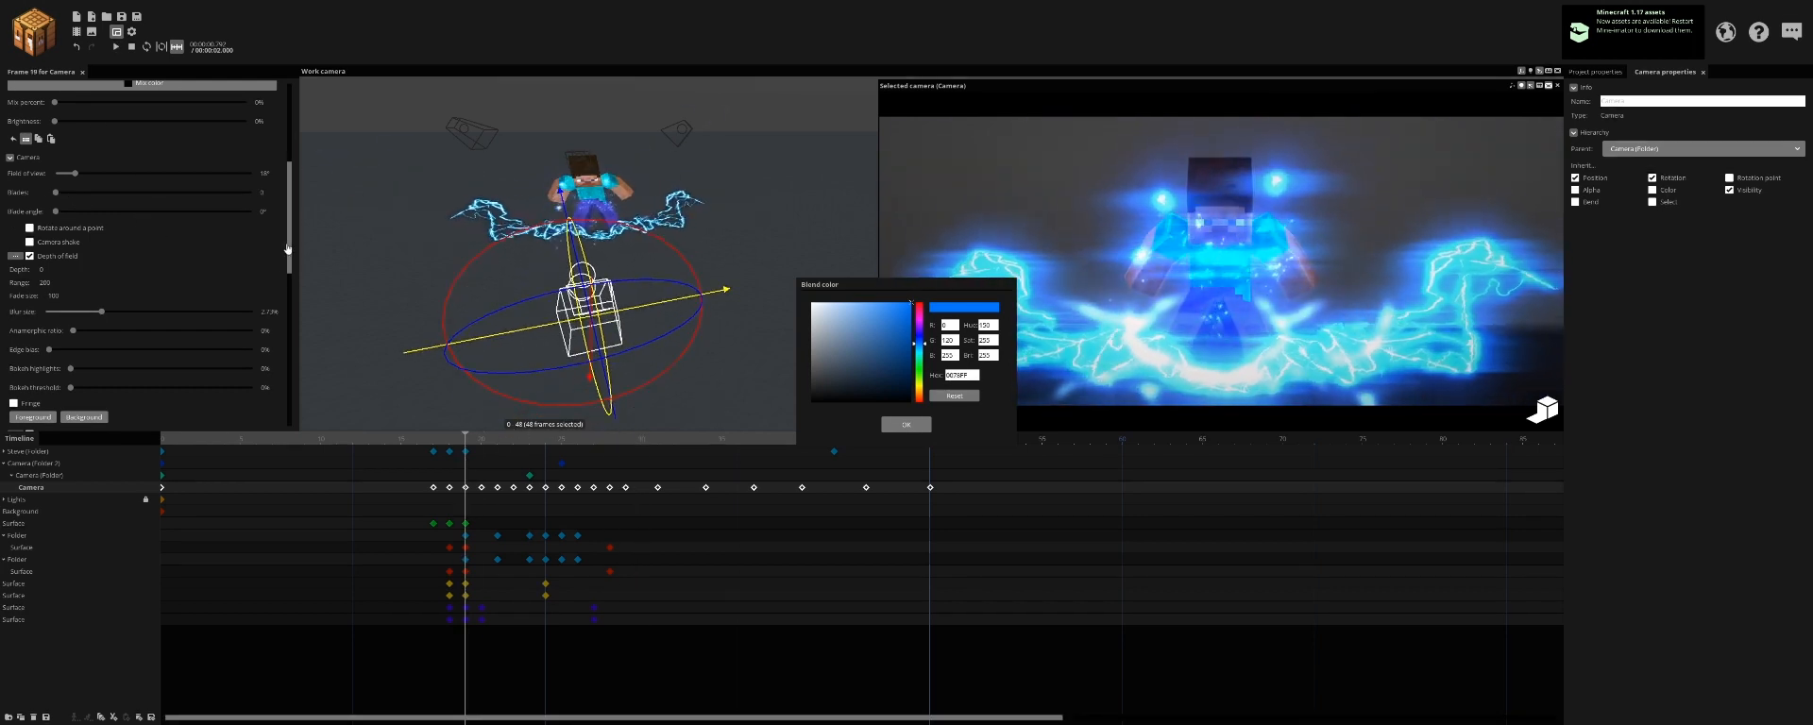
scroll(214, 322, "down", 7)
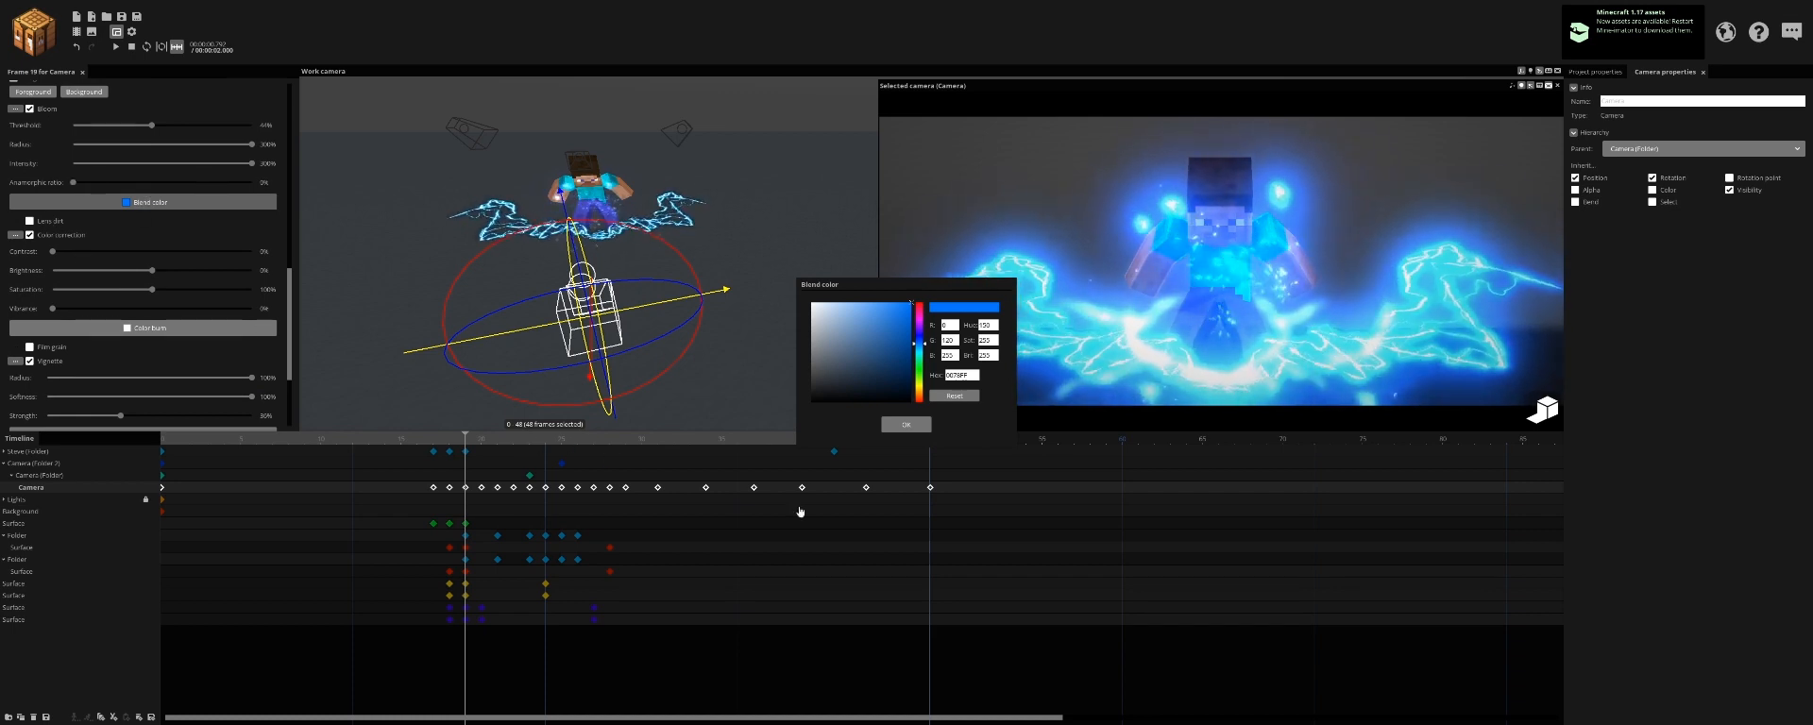
Step: Increase the color correction contrast on the camera keyframes from frame 19 onward and preview the result
left_click_drag(990, 512, 457, 488)
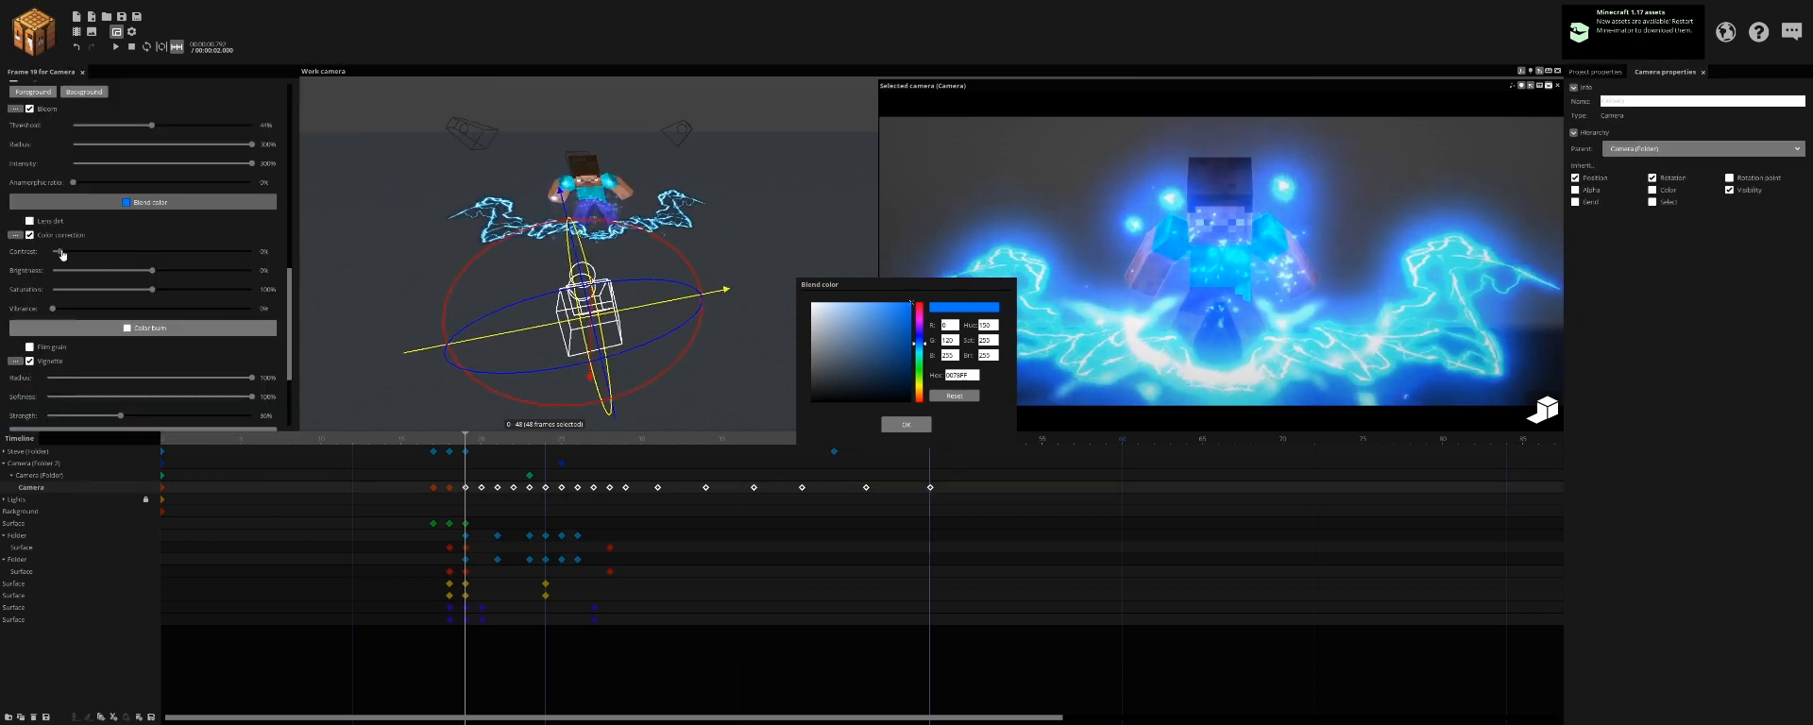
left_click_drag(63, 254, 84, 254)
key("space")
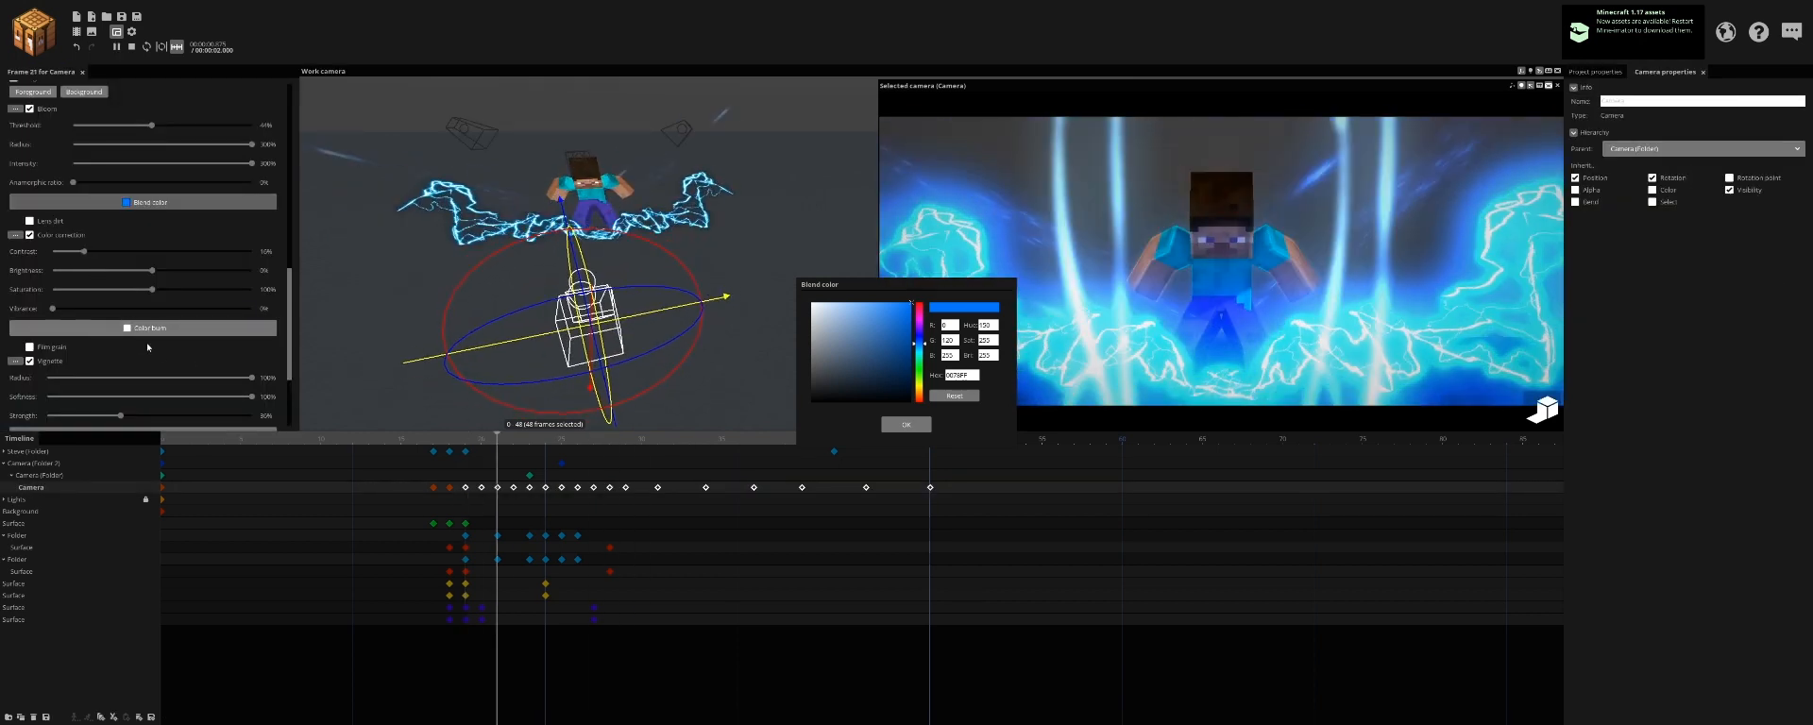
key("space")
Step: Tint the color burn pale blue and reduce the saturation on the camera keyframes from frame 19 onward, then preview
left_click(144, 329)
left_click(819, 309)
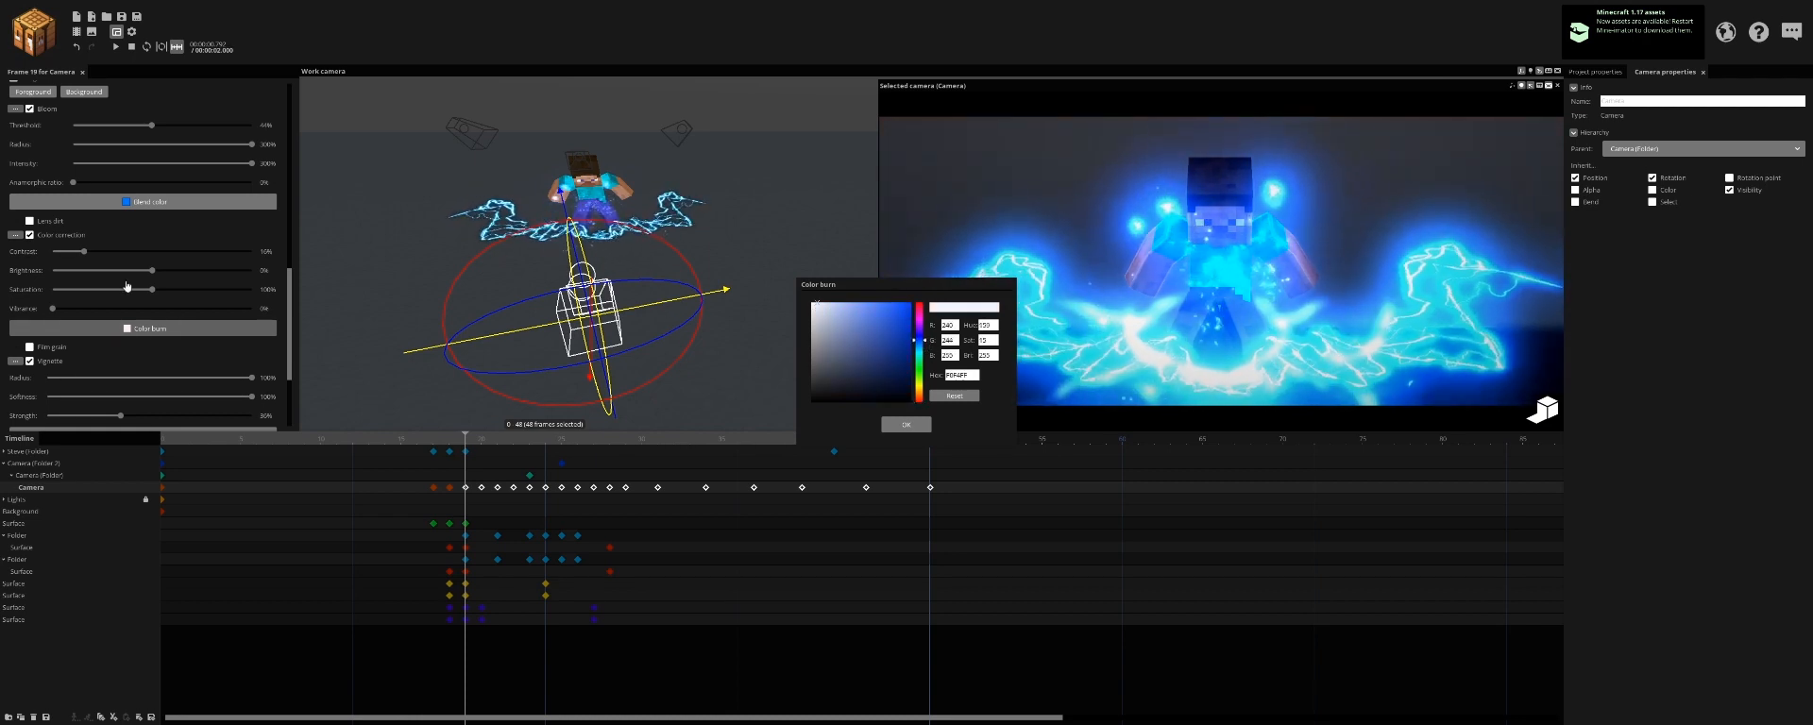
left_click(823, 304)
key("space")
key("space")
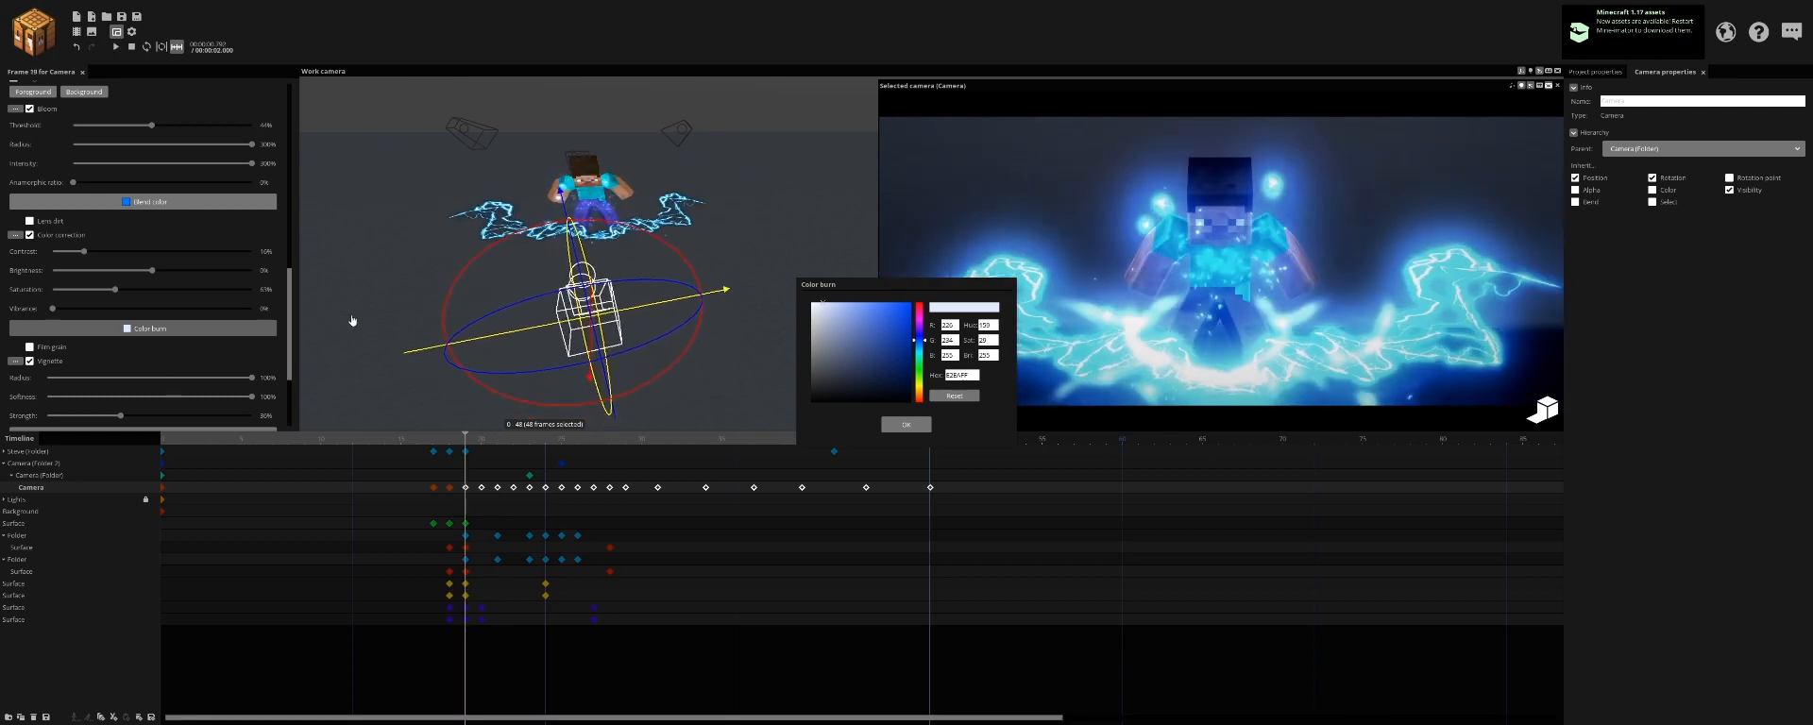
Step: Reset the color burn to white on the camera keyframes from frame 21 onward and play from frame 19
left_click_drag(987, 499, 496, 488)
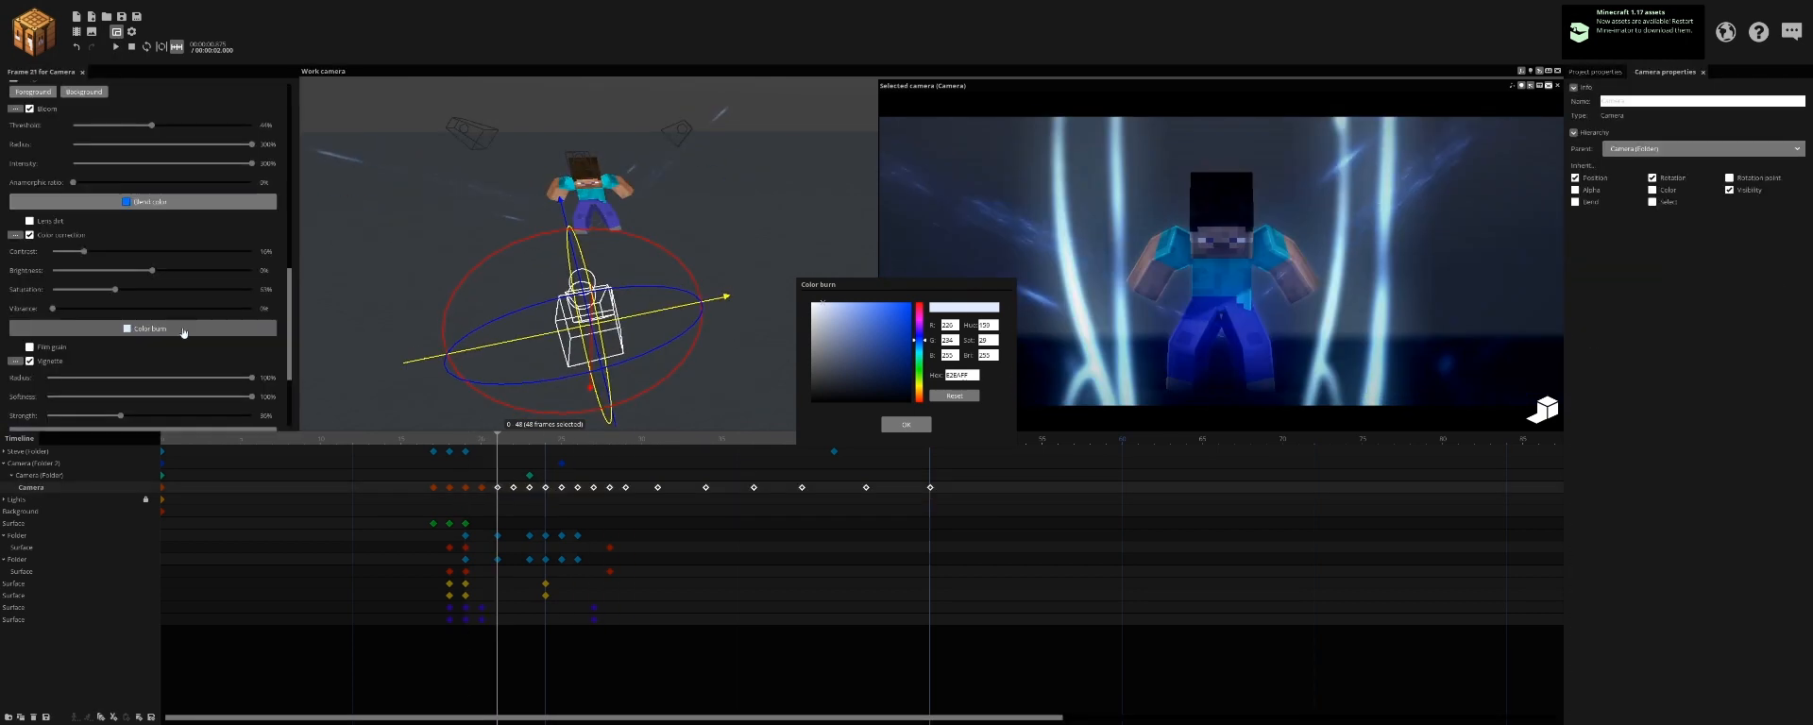
left_click(153, 330)
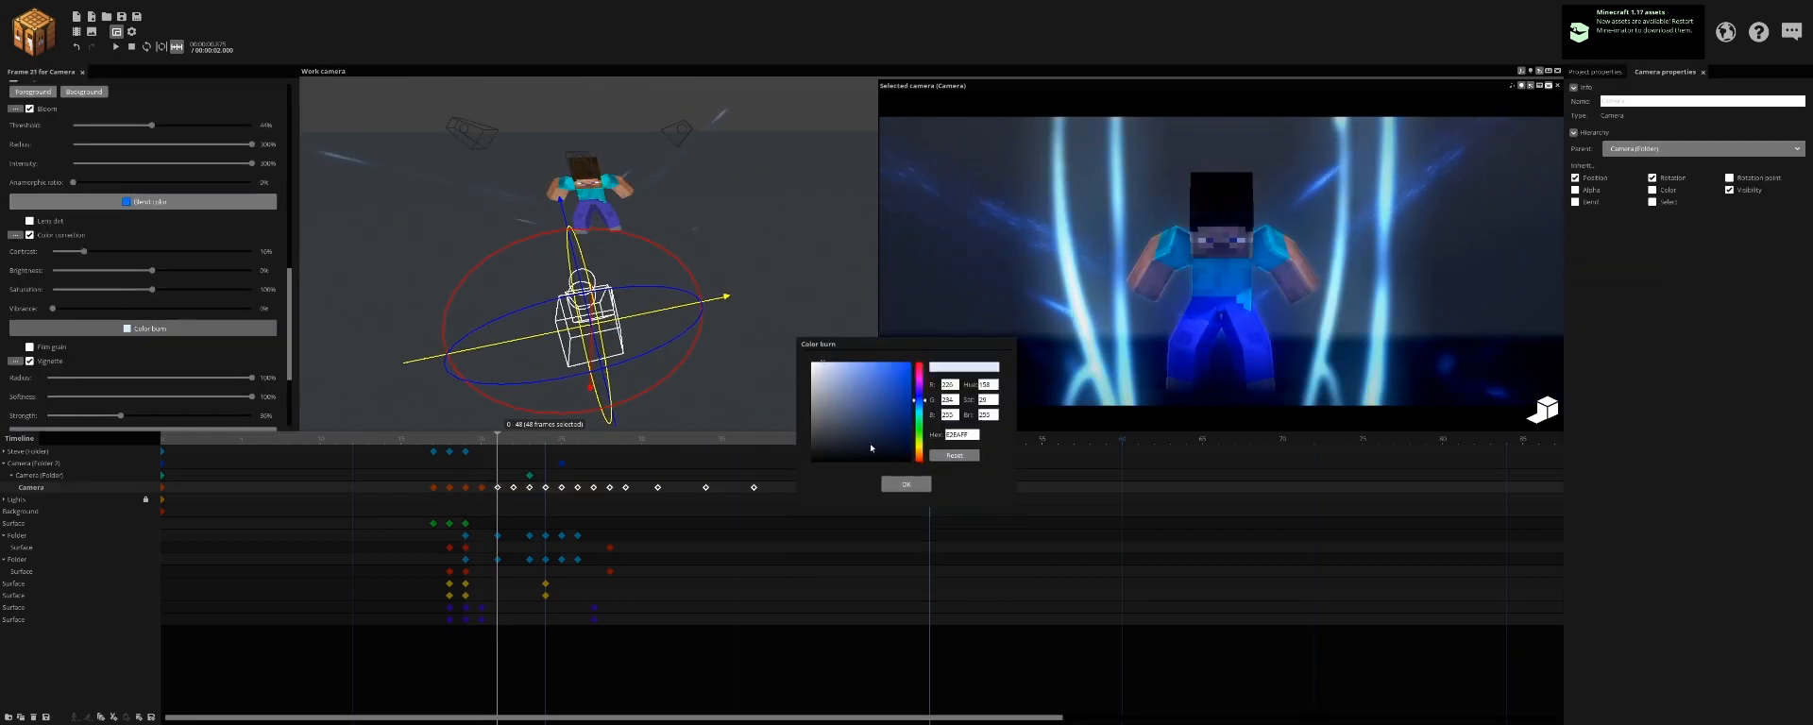
left_click(467, 440)
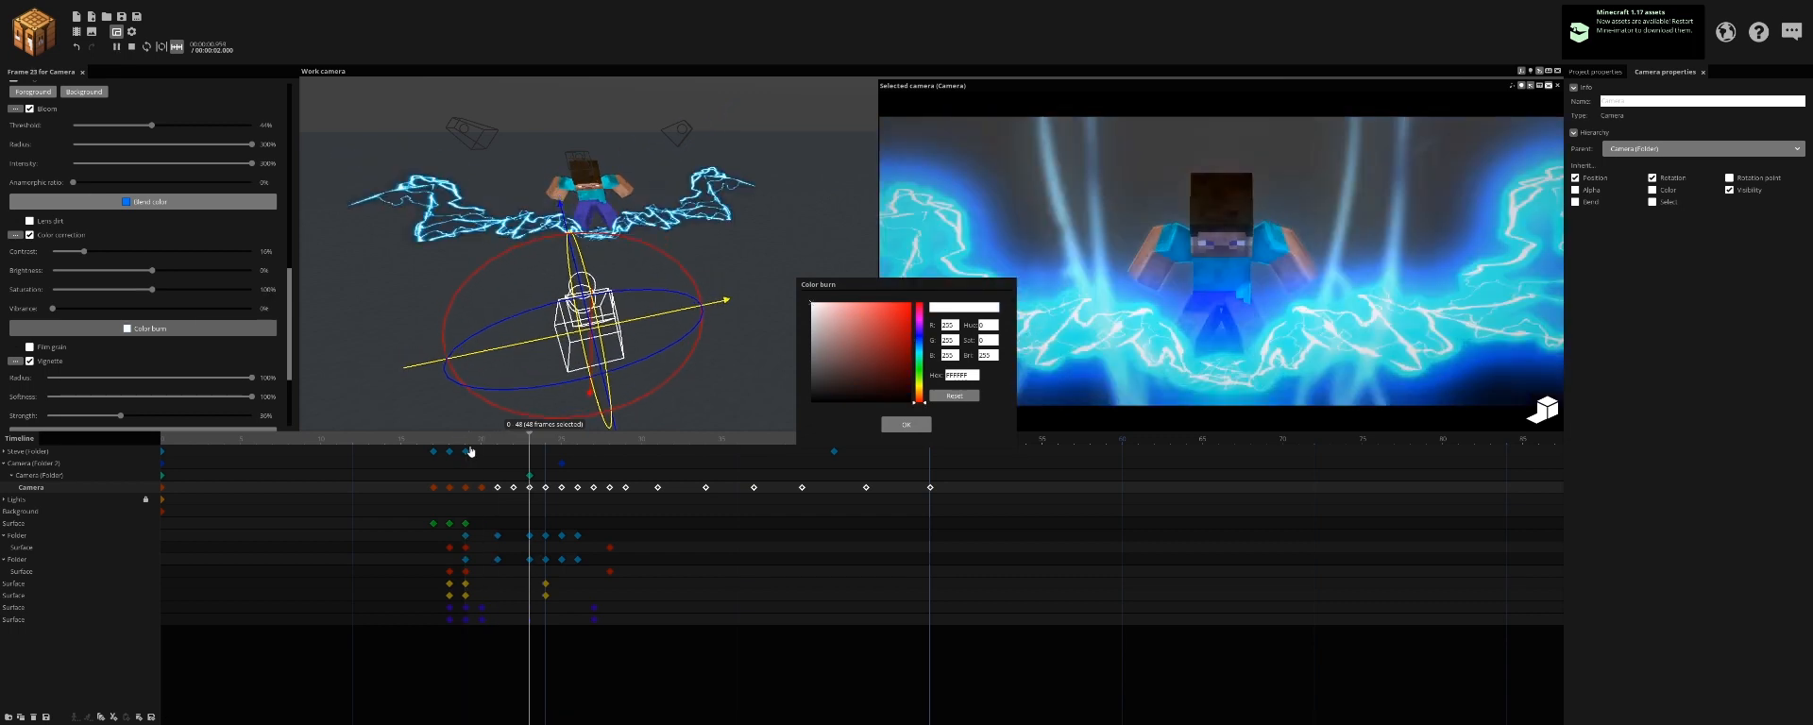
key("space")
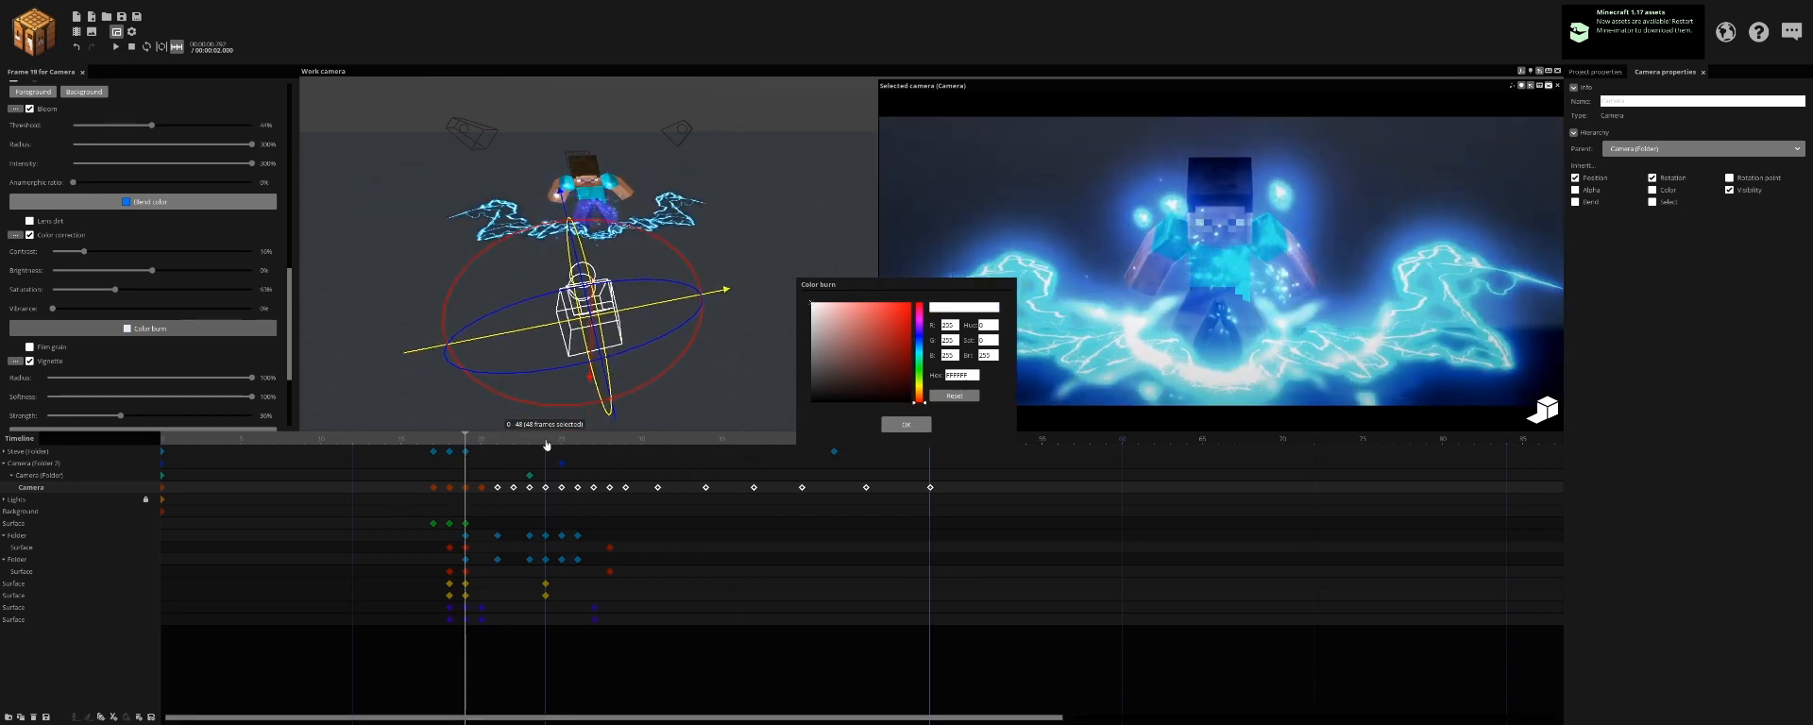
Step: Preview the impact from frame 19, accept the color burn setting, and save the project
key("space")
key("space")
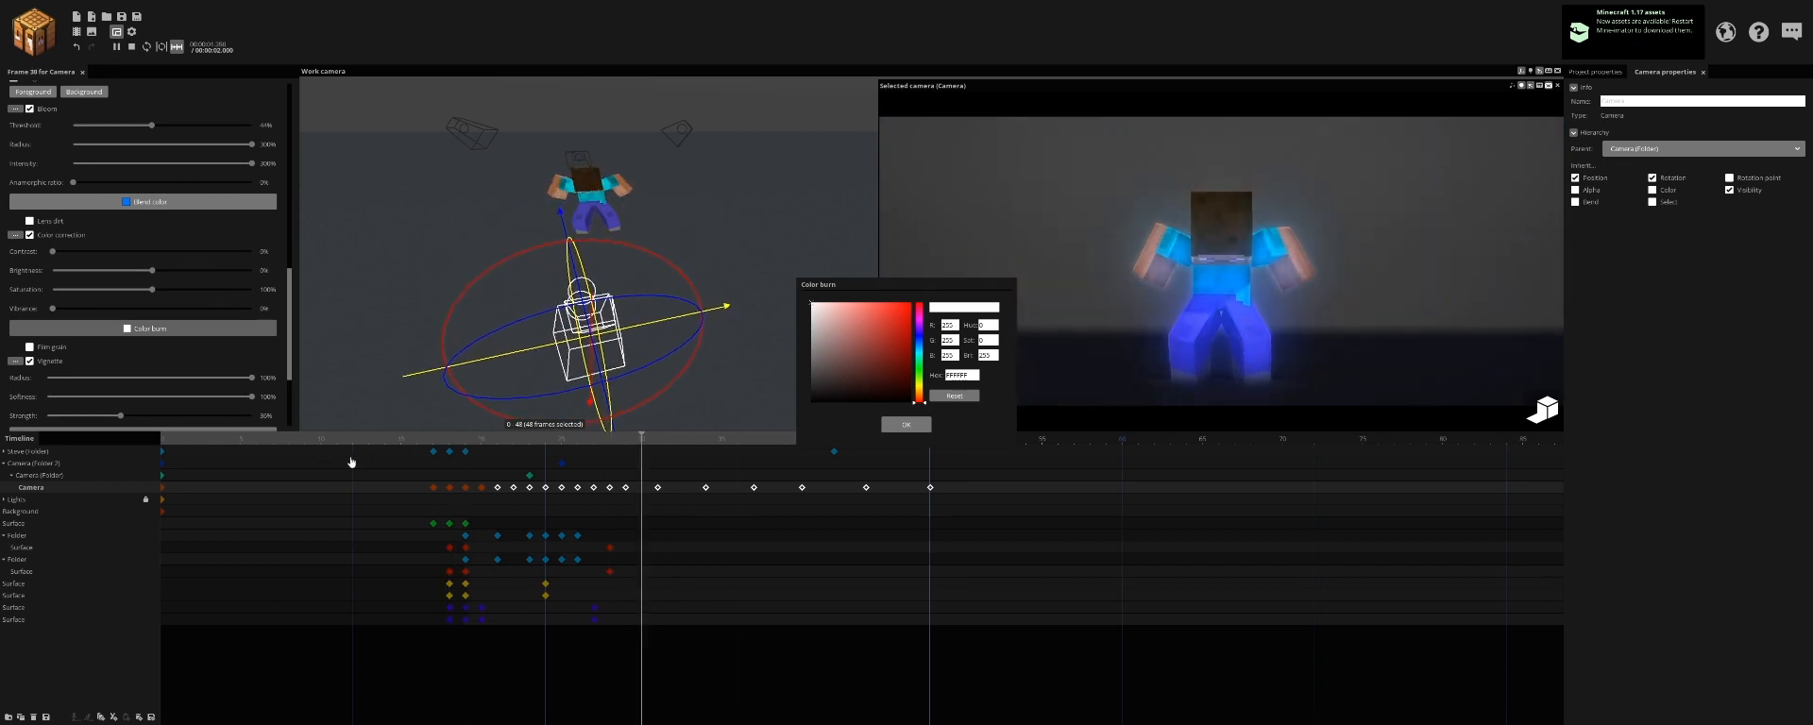
key("space")
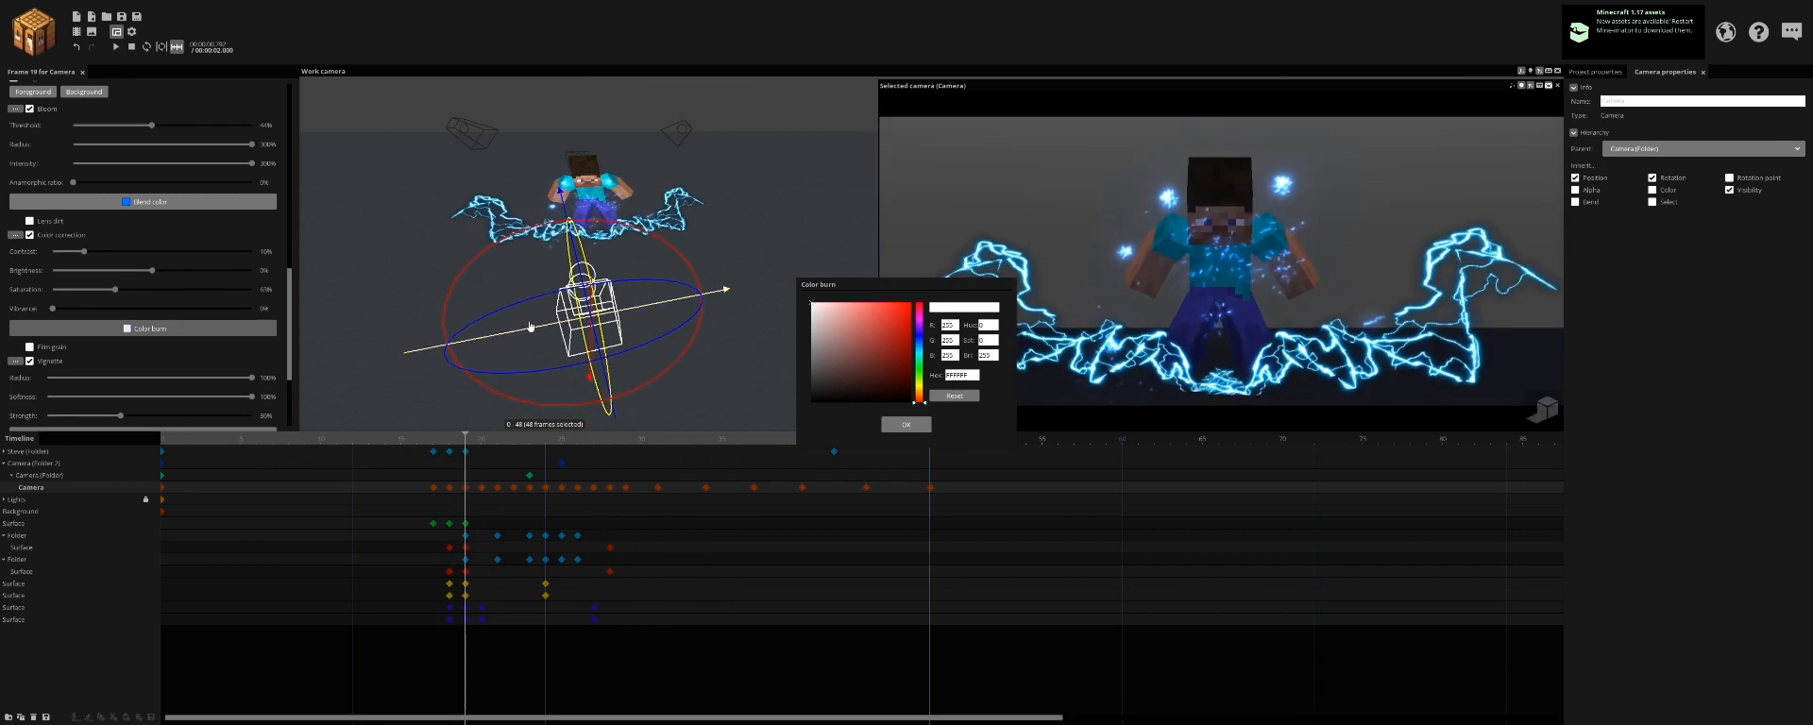
left_click(904, 425)
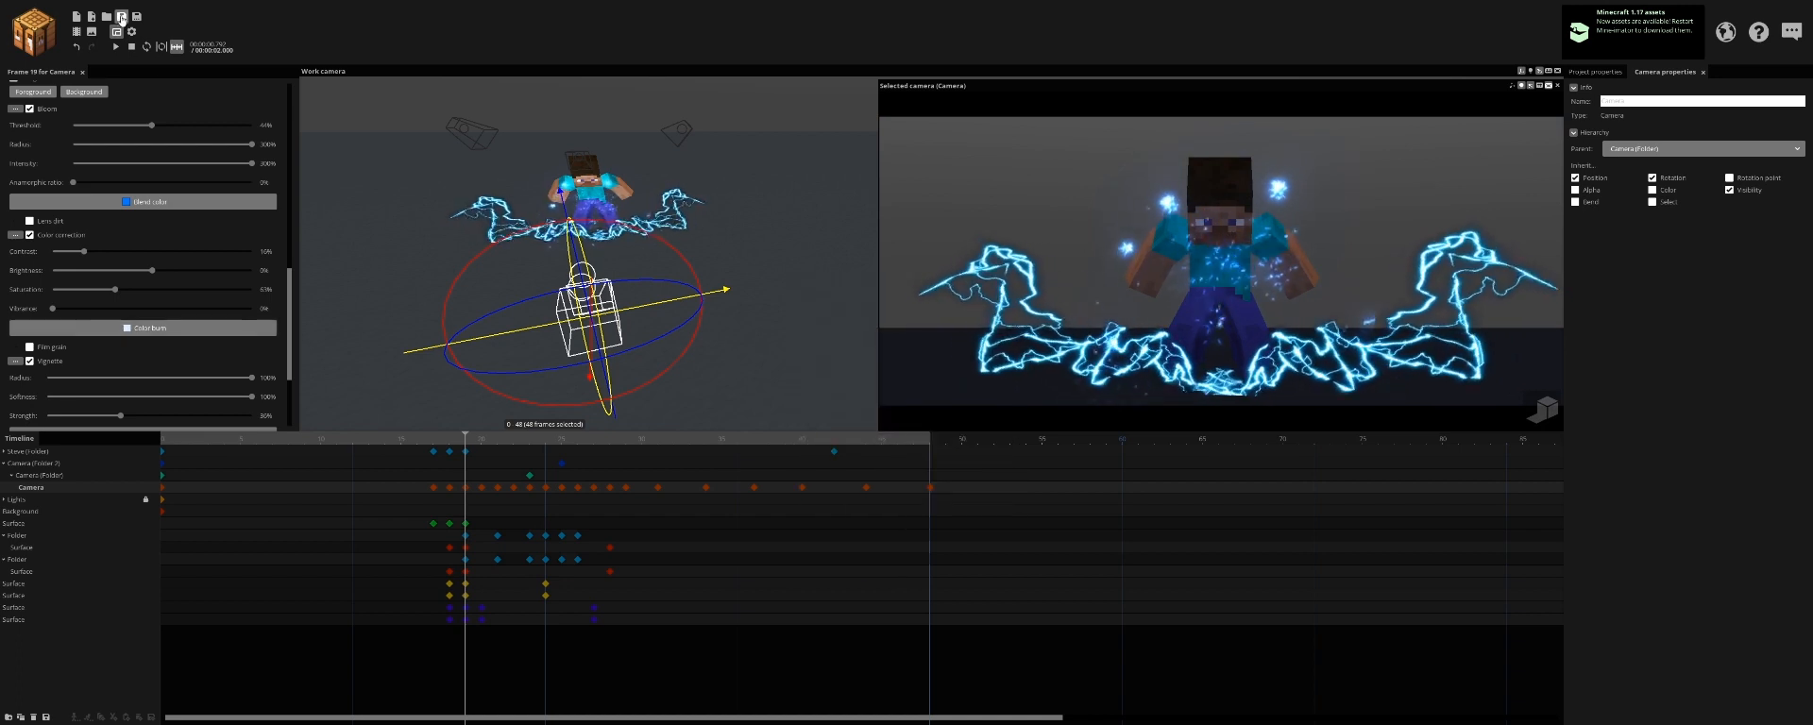
left_click(121, 17)
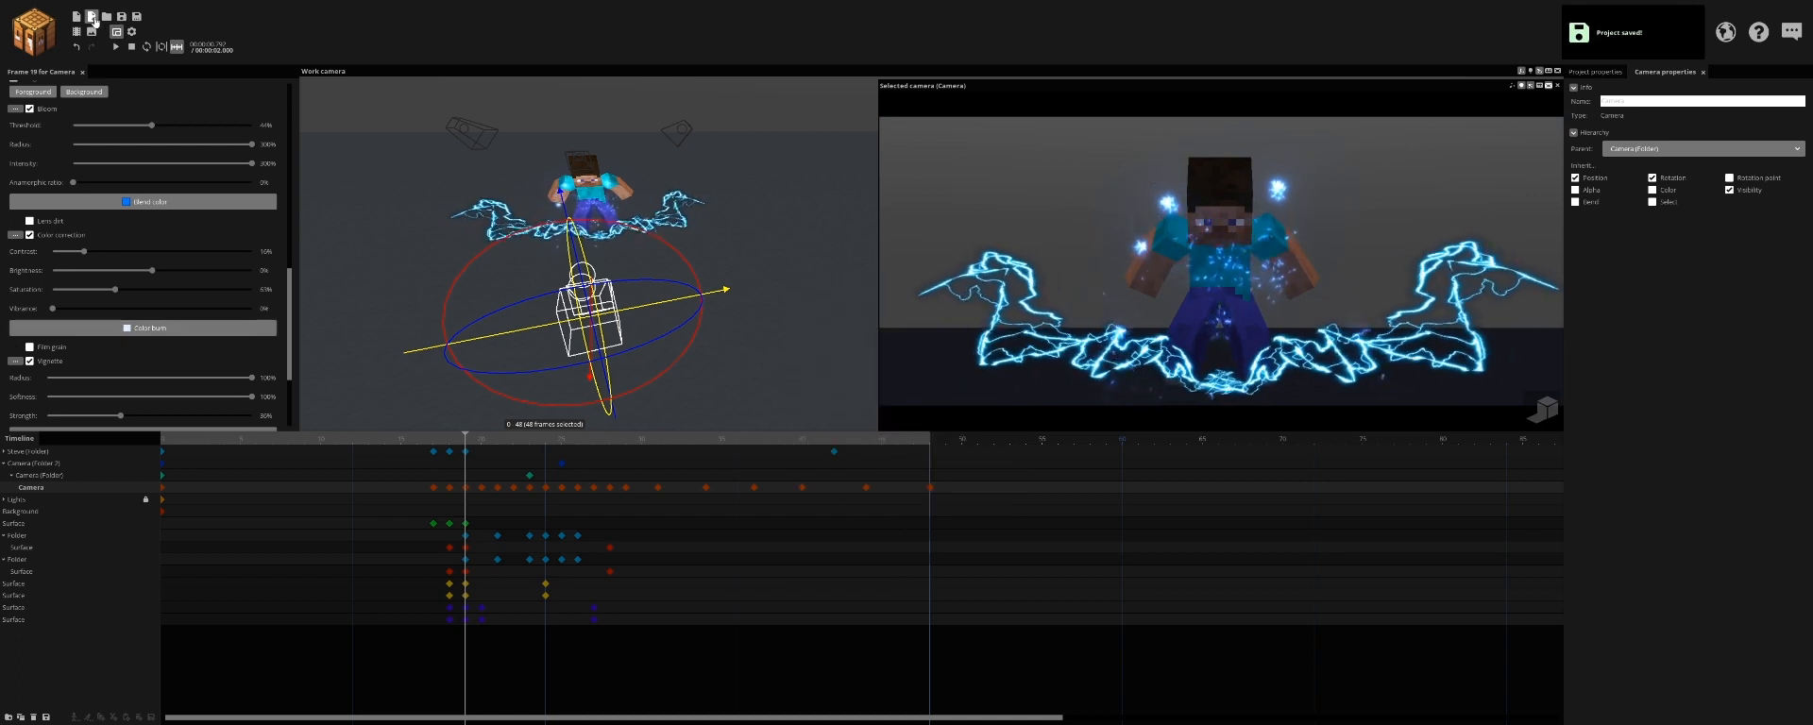
Step: Create a sphere with the blue electric lightning texture and key it at frame 19
left_click(50, 41)
left_click(191, 165)
left_click(321, 180)
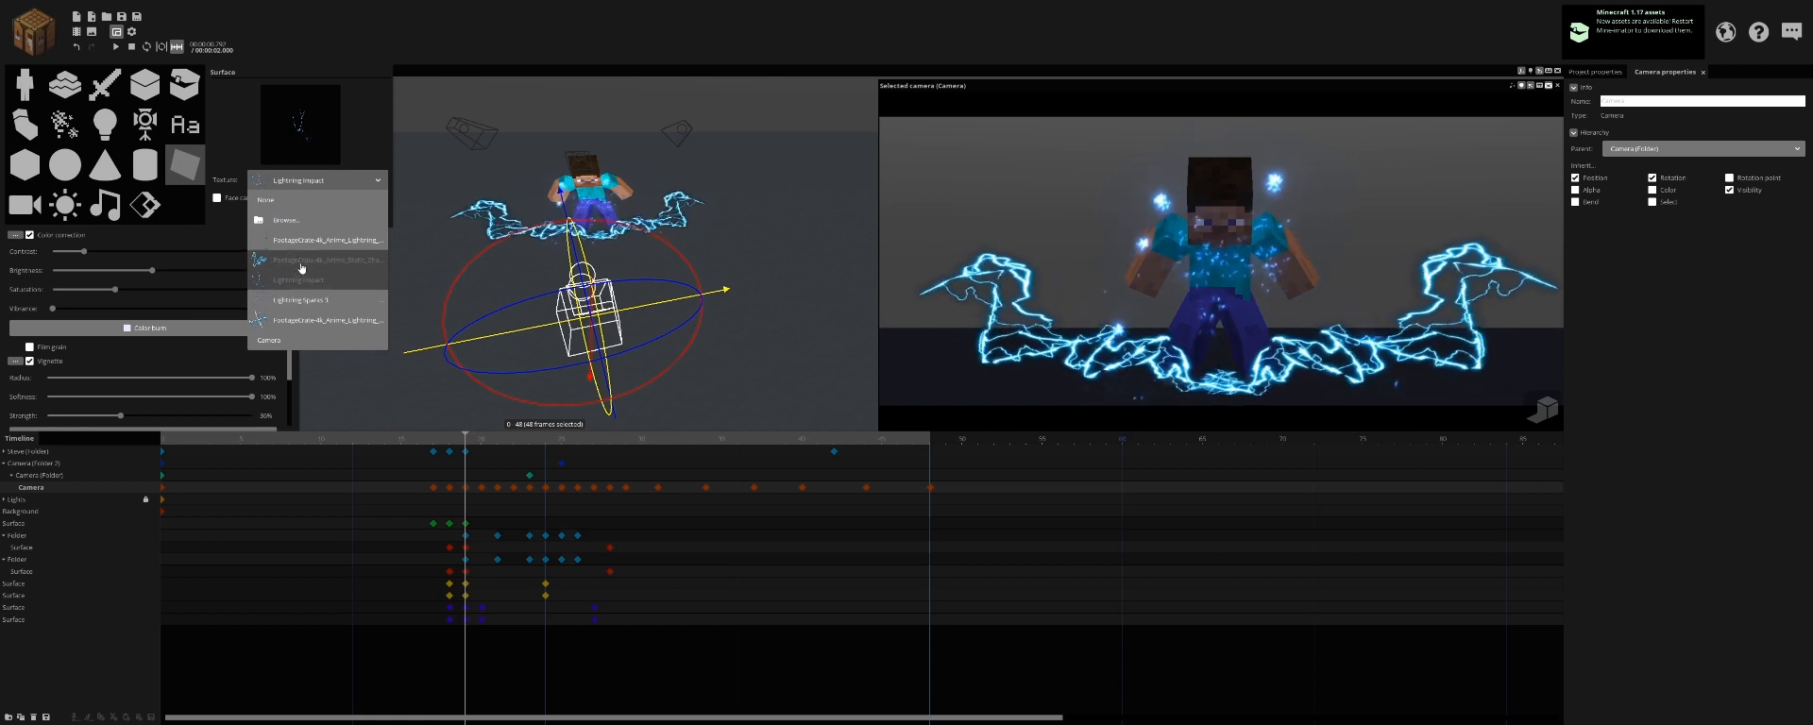
left_click(300, 259)
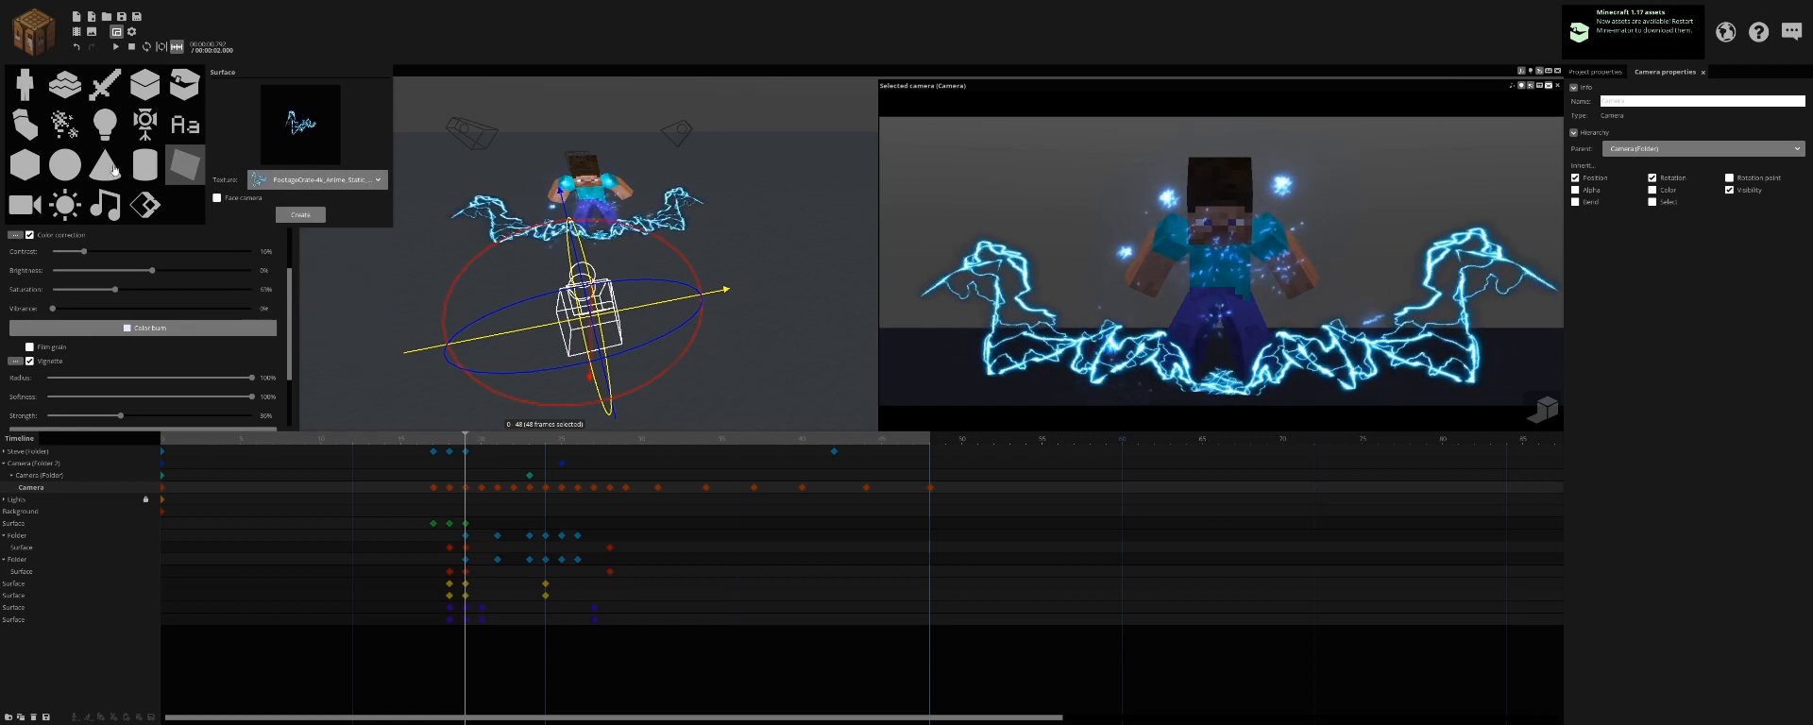
left_click(61, 166)
left_click(300, 207)
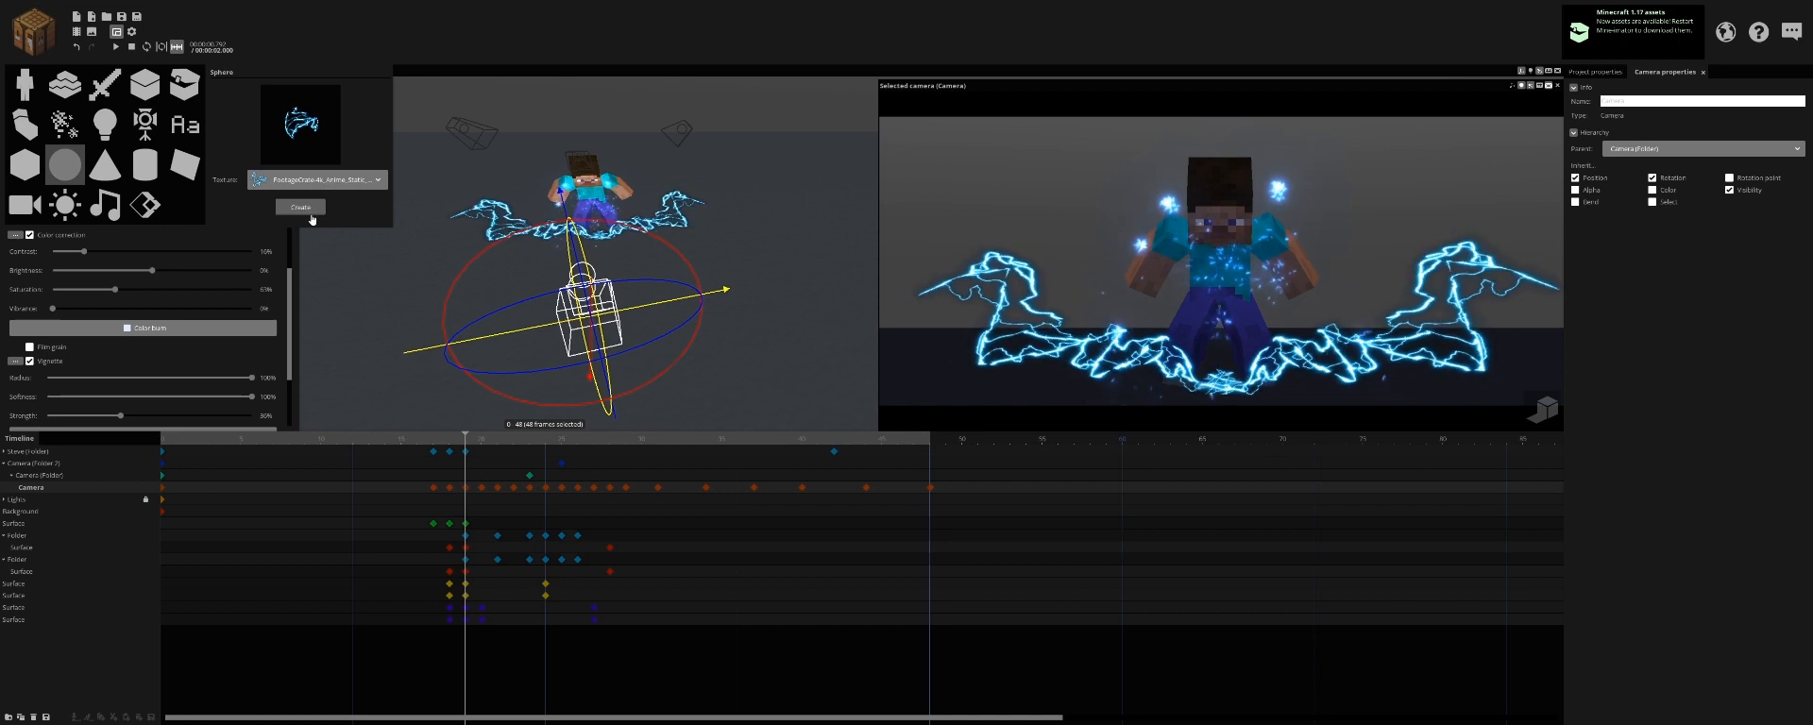
left_click(466, 632)
Step: Set the sphere's brightness to 100% and enable its blurred texture and glow
left_click_drag(492, 369, 643, 401)
left_click(1616, 283)
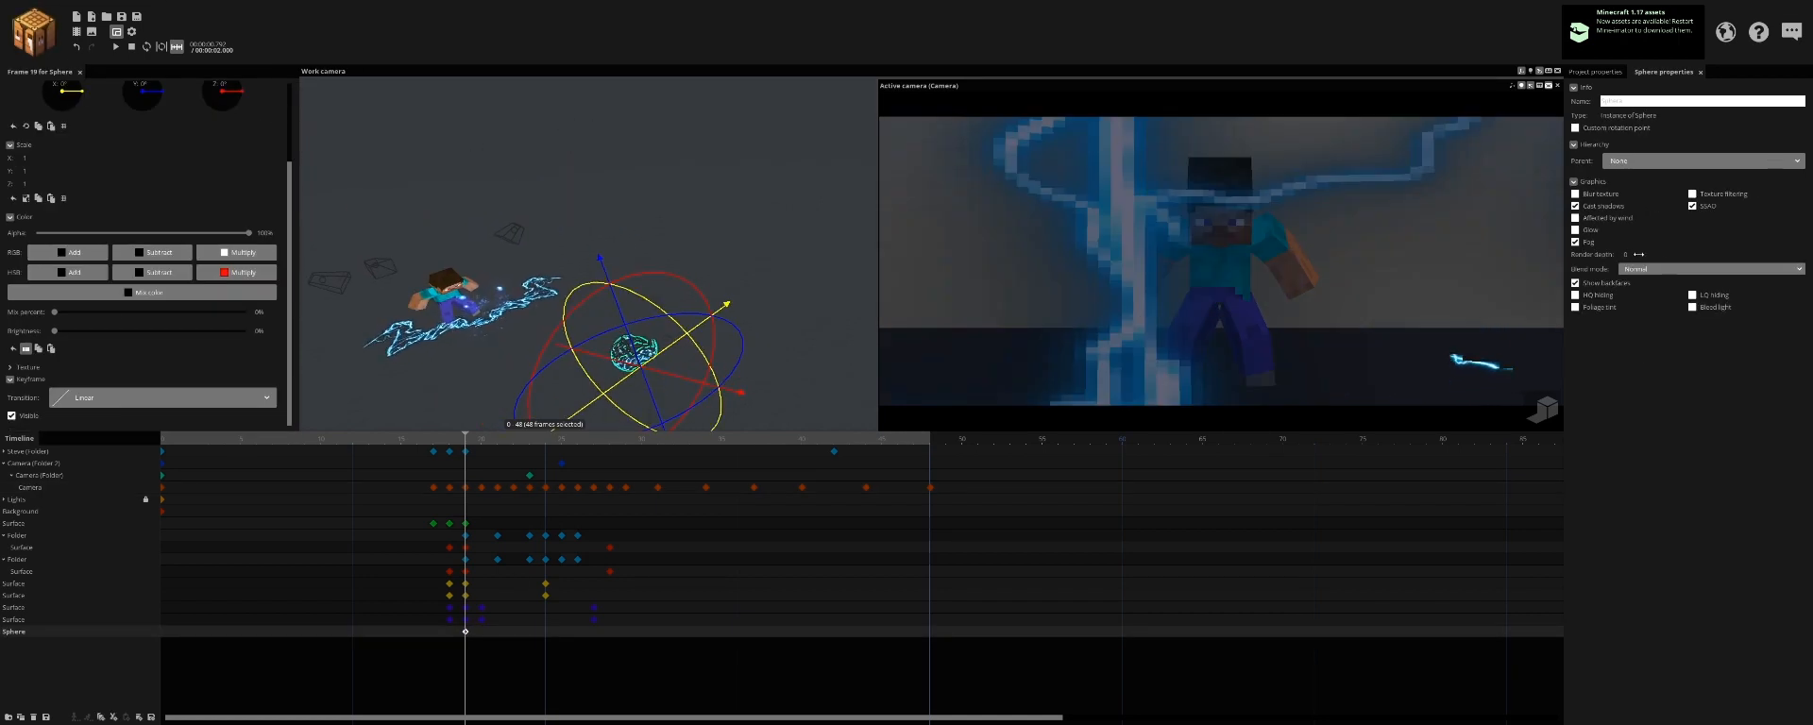
left_click_drag(529, 330, 416, 283)
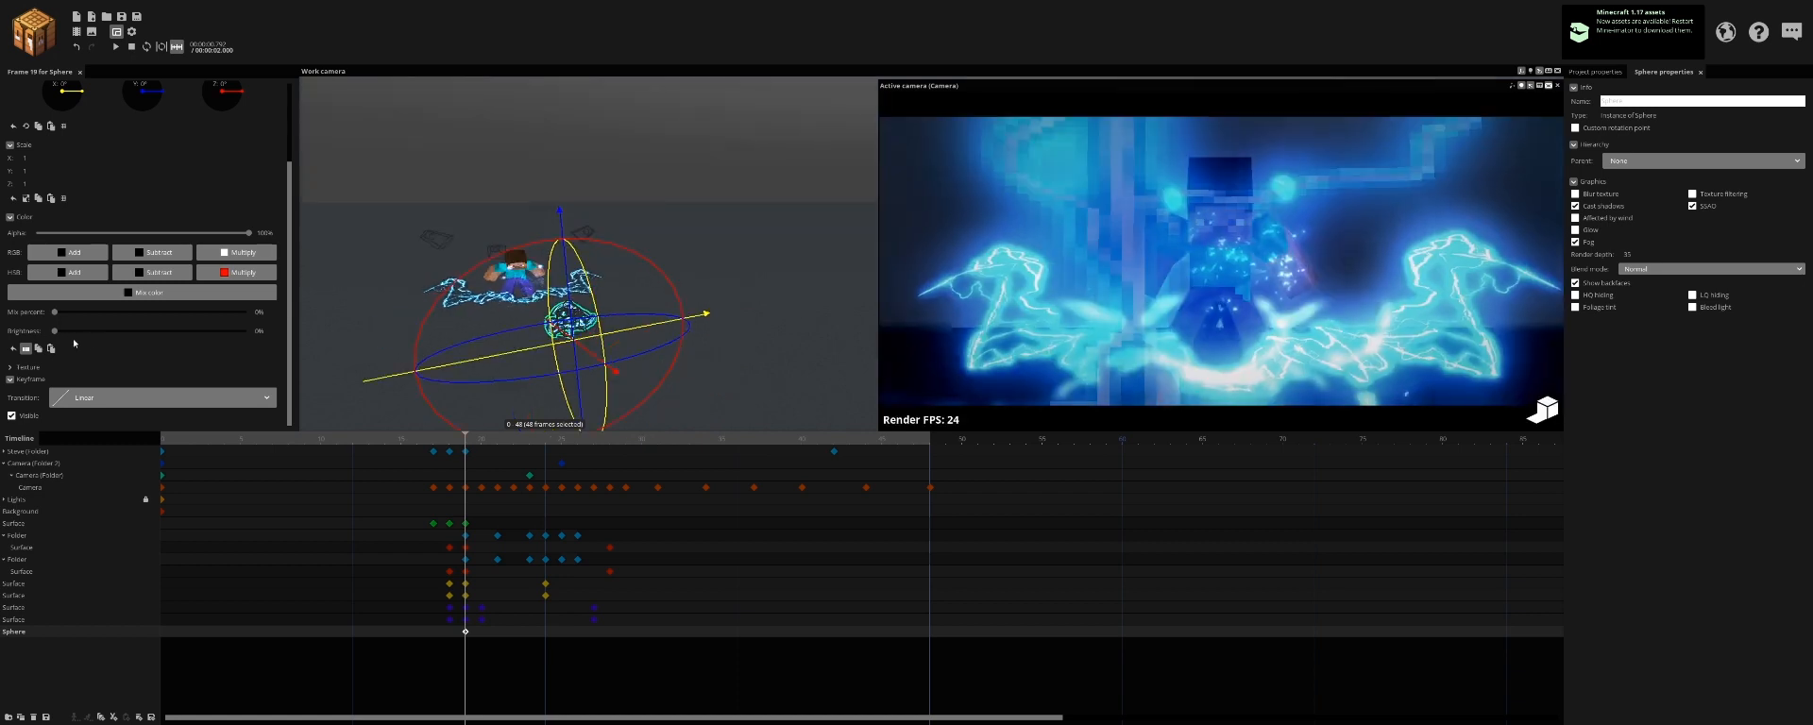
left_click_drag(56, 331, 995, 384)
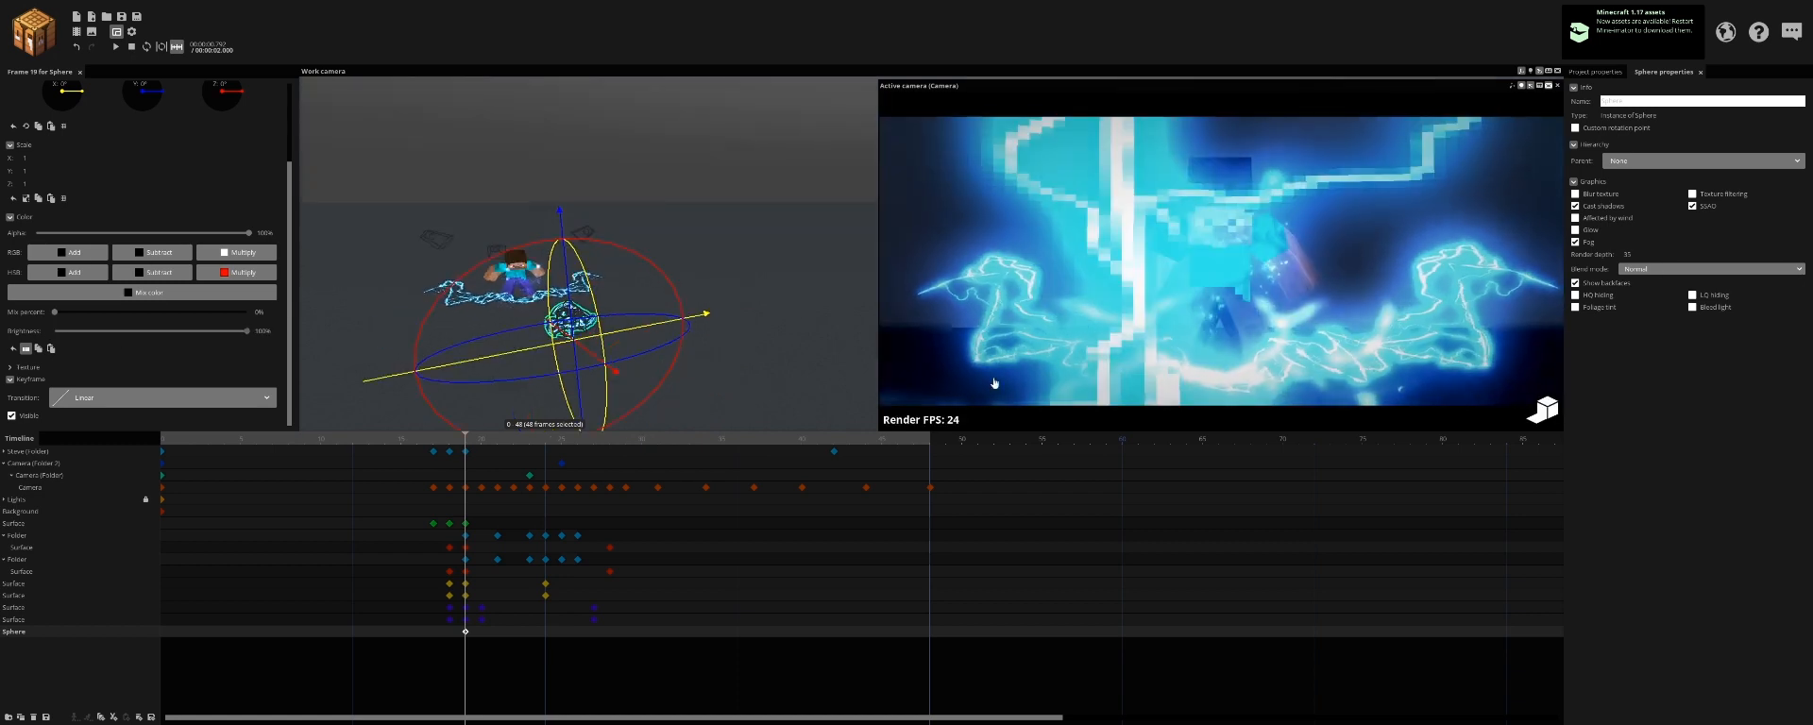
left_click(1592, 230)
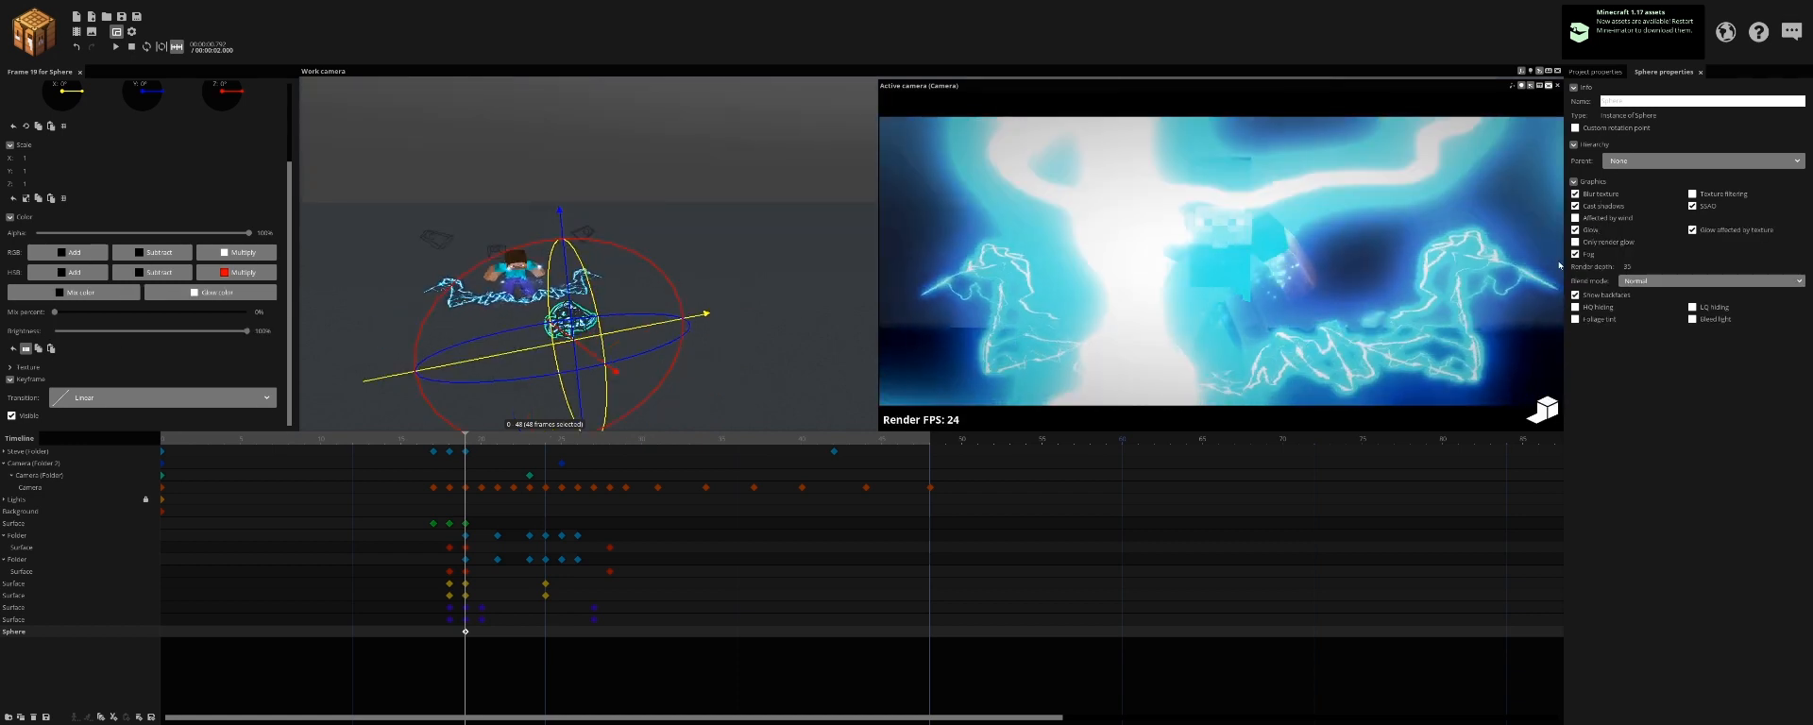
Step: Move the lightning sphere back to just in front of Steve and stretch it taller and wider
middle_click_drag(584, 278, 651, 302)
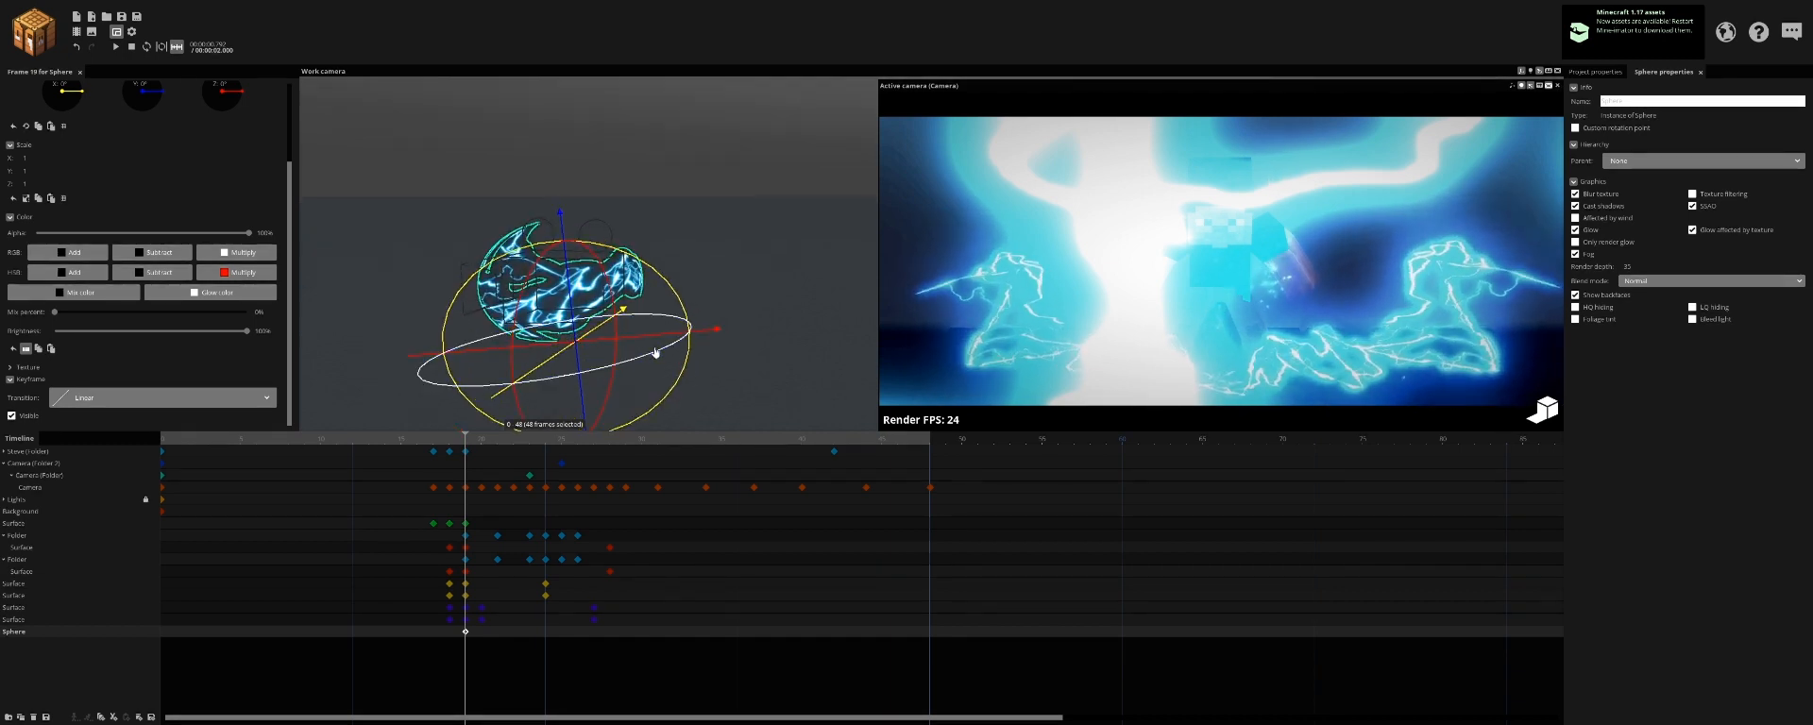
left_click_drag(655, 353, 515, 409)
key("ctrl+z")
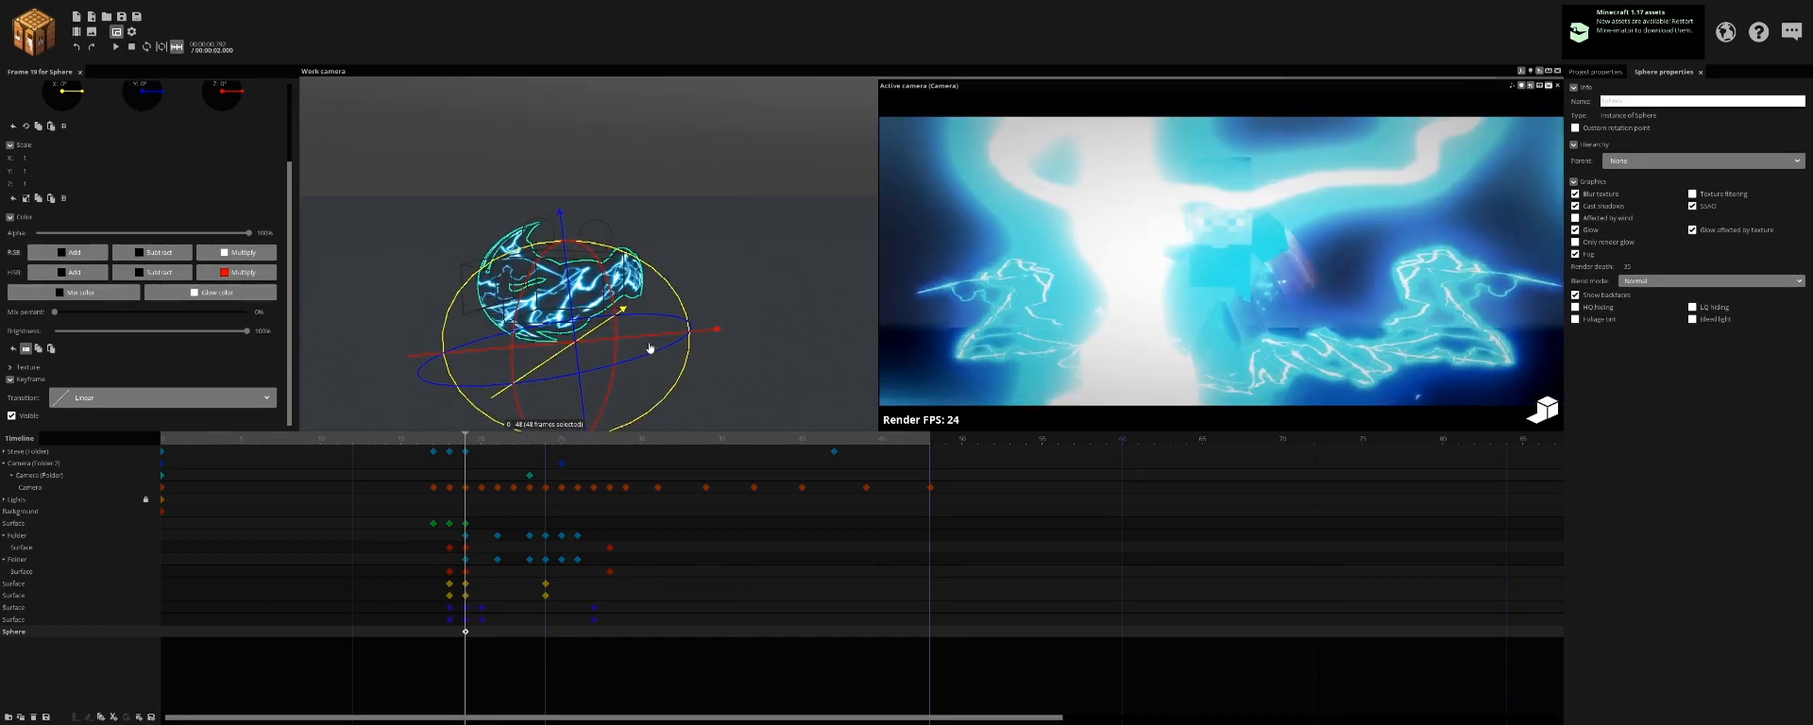
left_click_drag(653, 335, 595, 298)
scroll(414, 318, "down", 4)
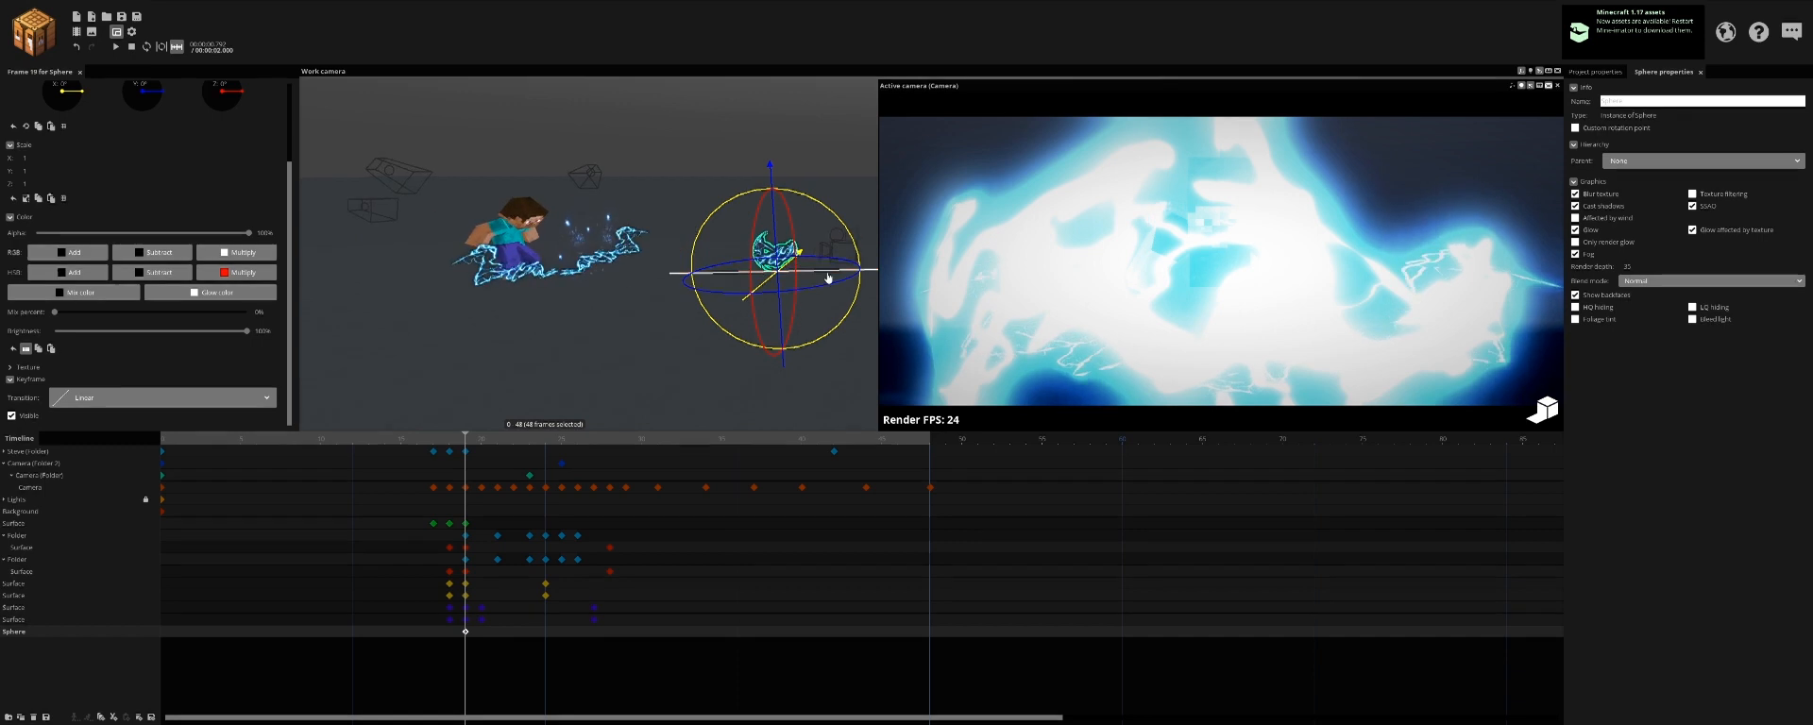
left_click_drag(828, 277, 636, 273)
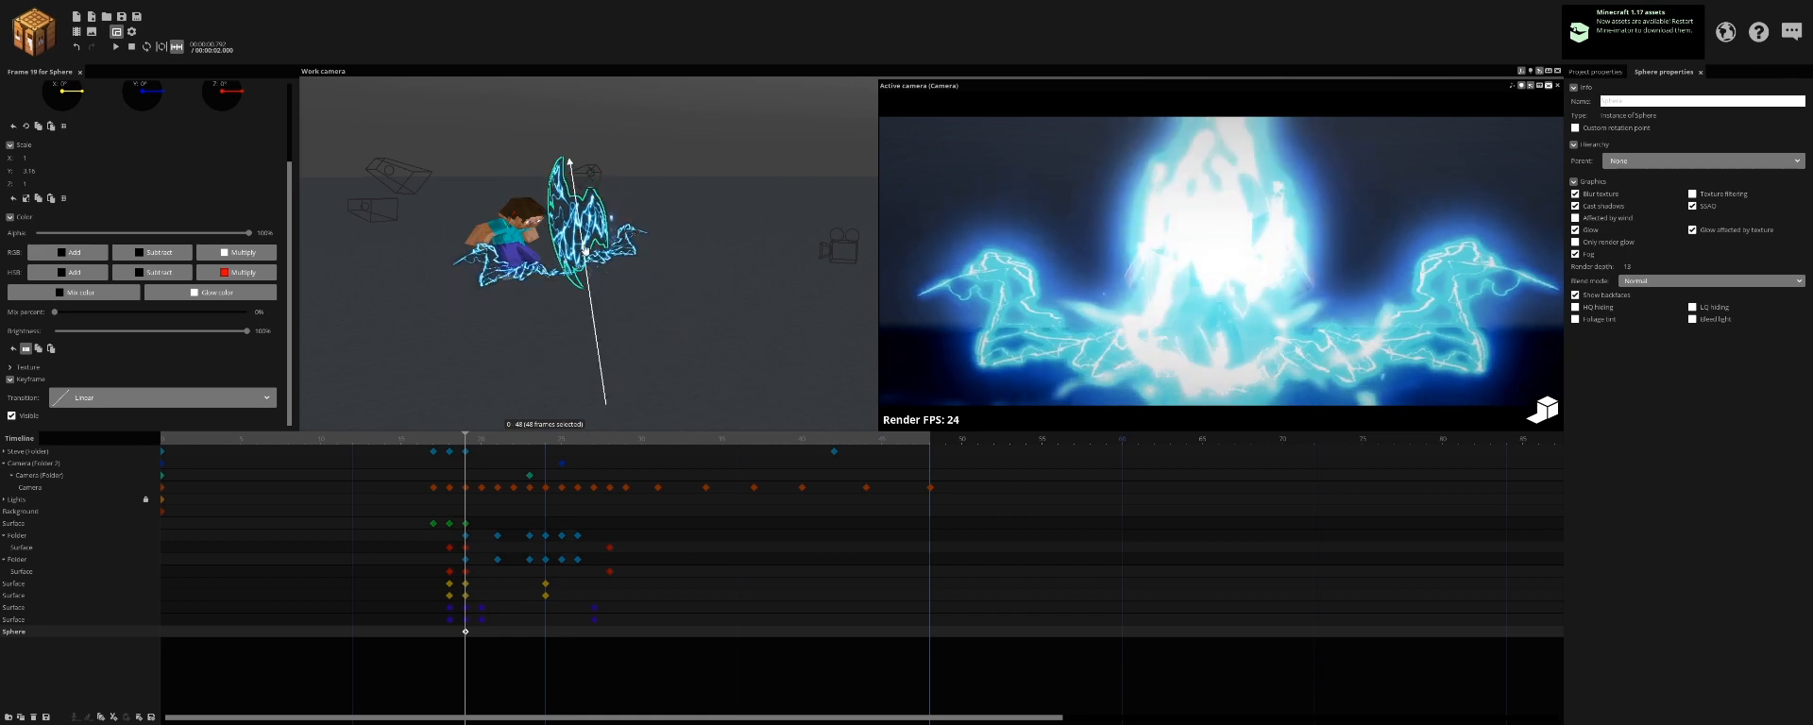
middle_click_drag(650, 143, 714, 328)
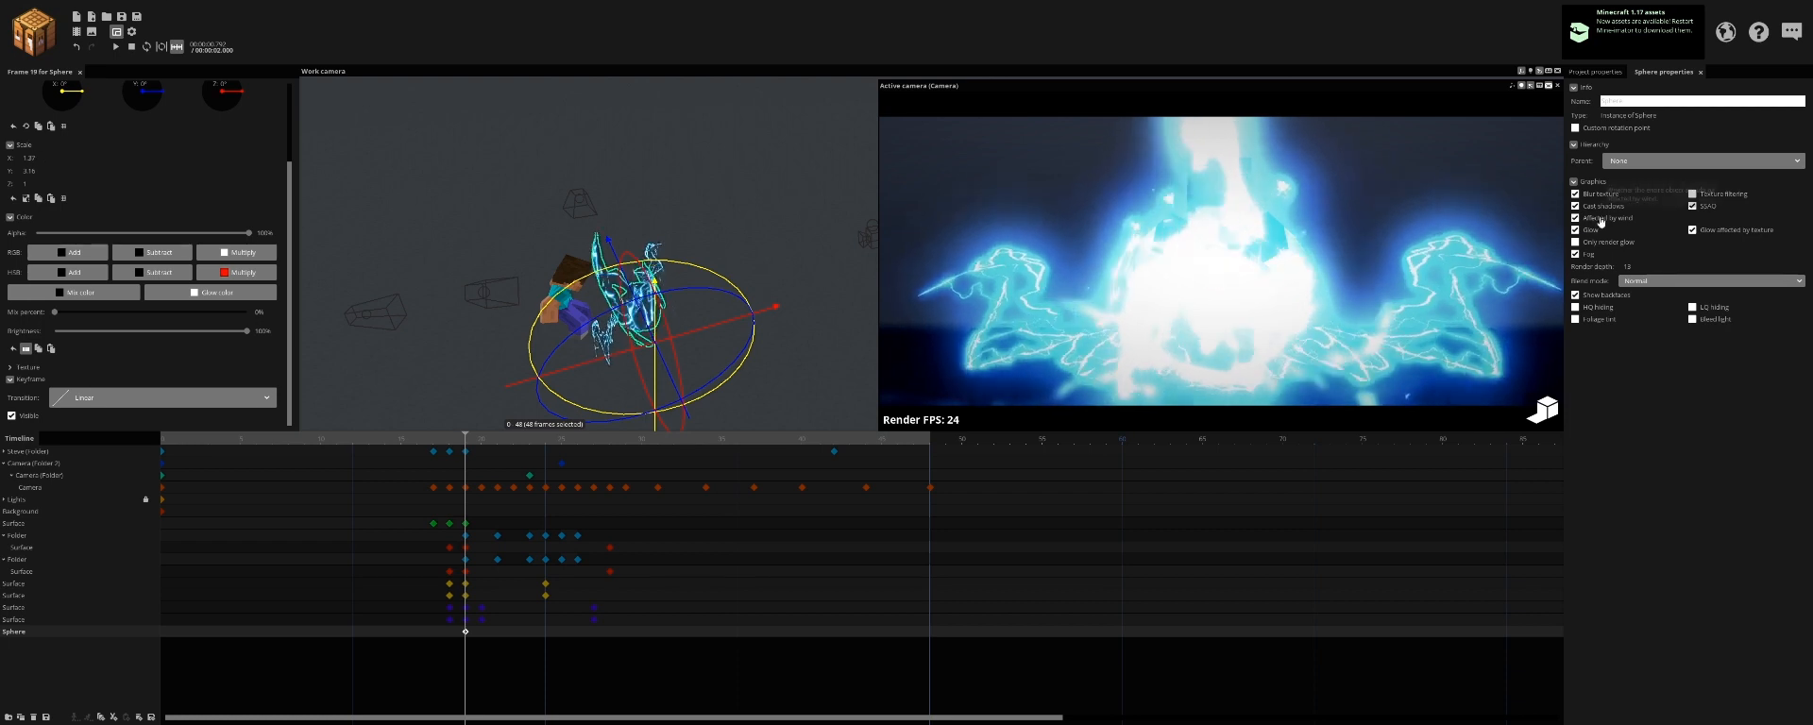
Step: Make the sphere affected by wind and render only its glow in light blue, then preview
left_click(217, 293)
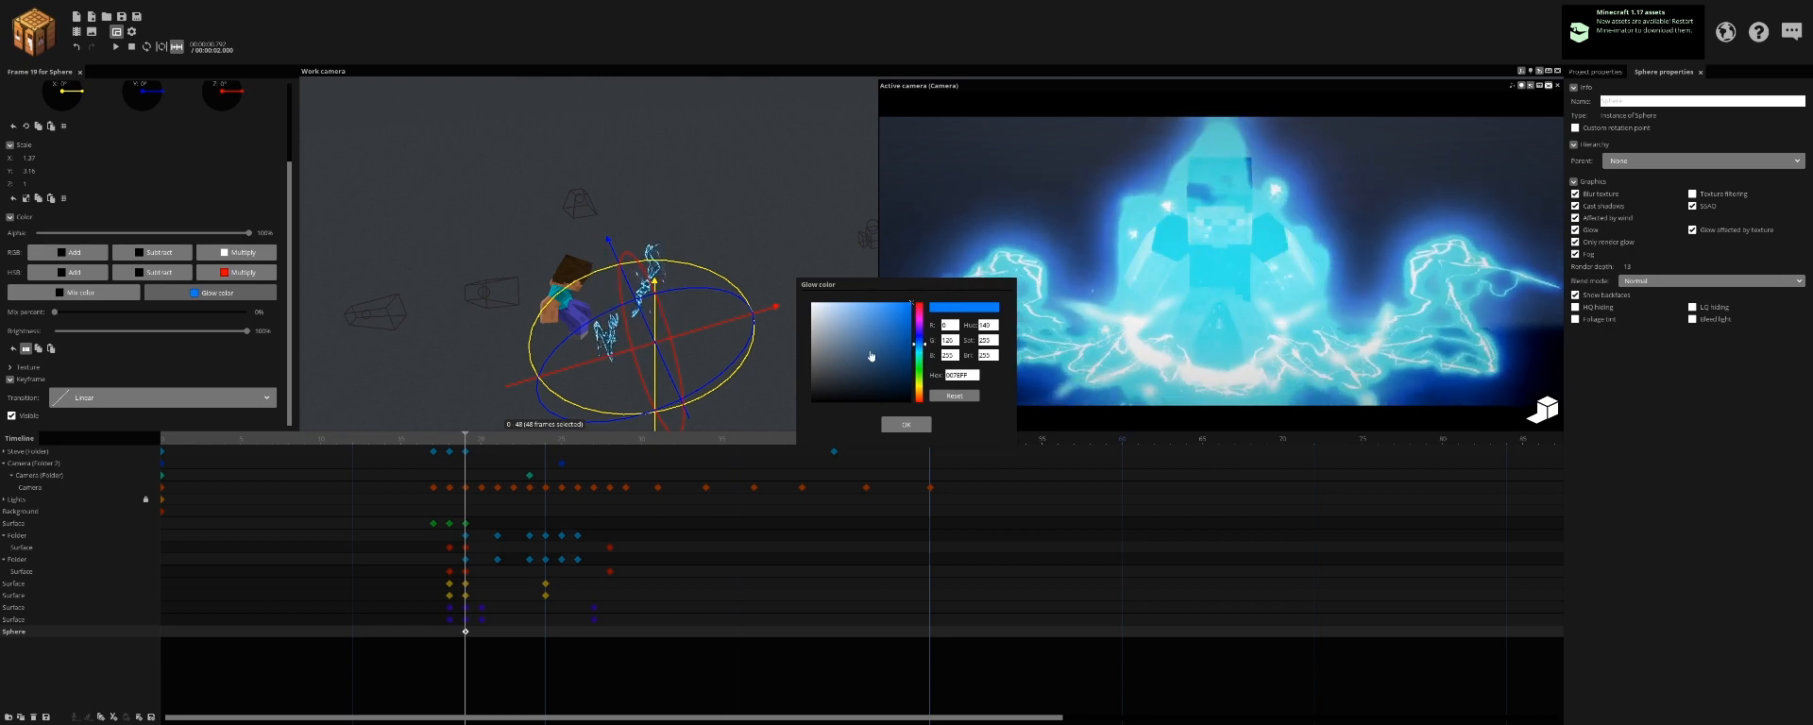
key("space")
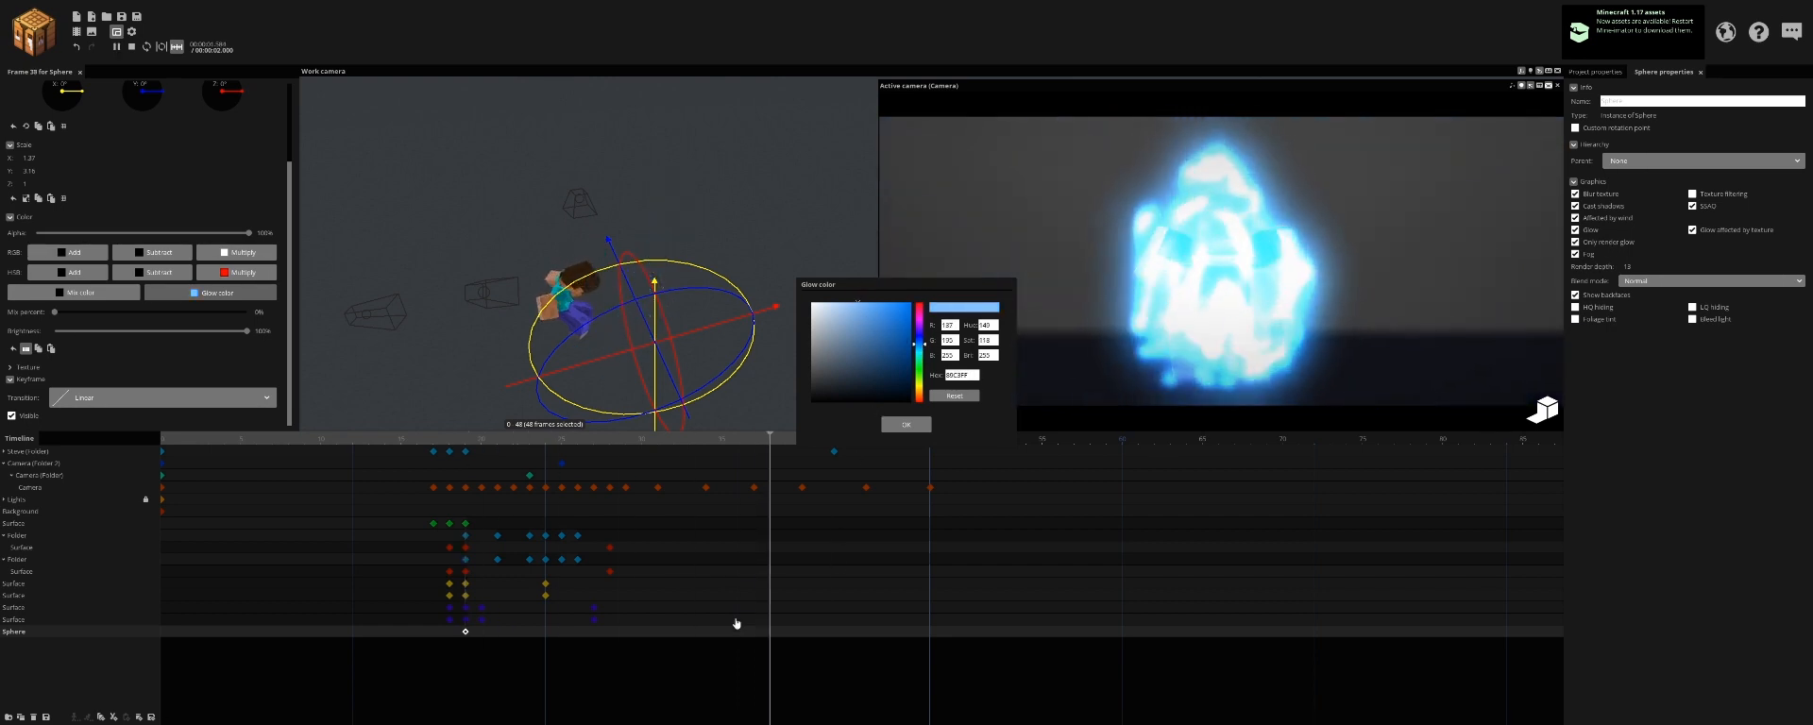
Step: Key the sphere at frame 38 with a larger scale and a rotation about its vertical axis
left_click(770, 638)
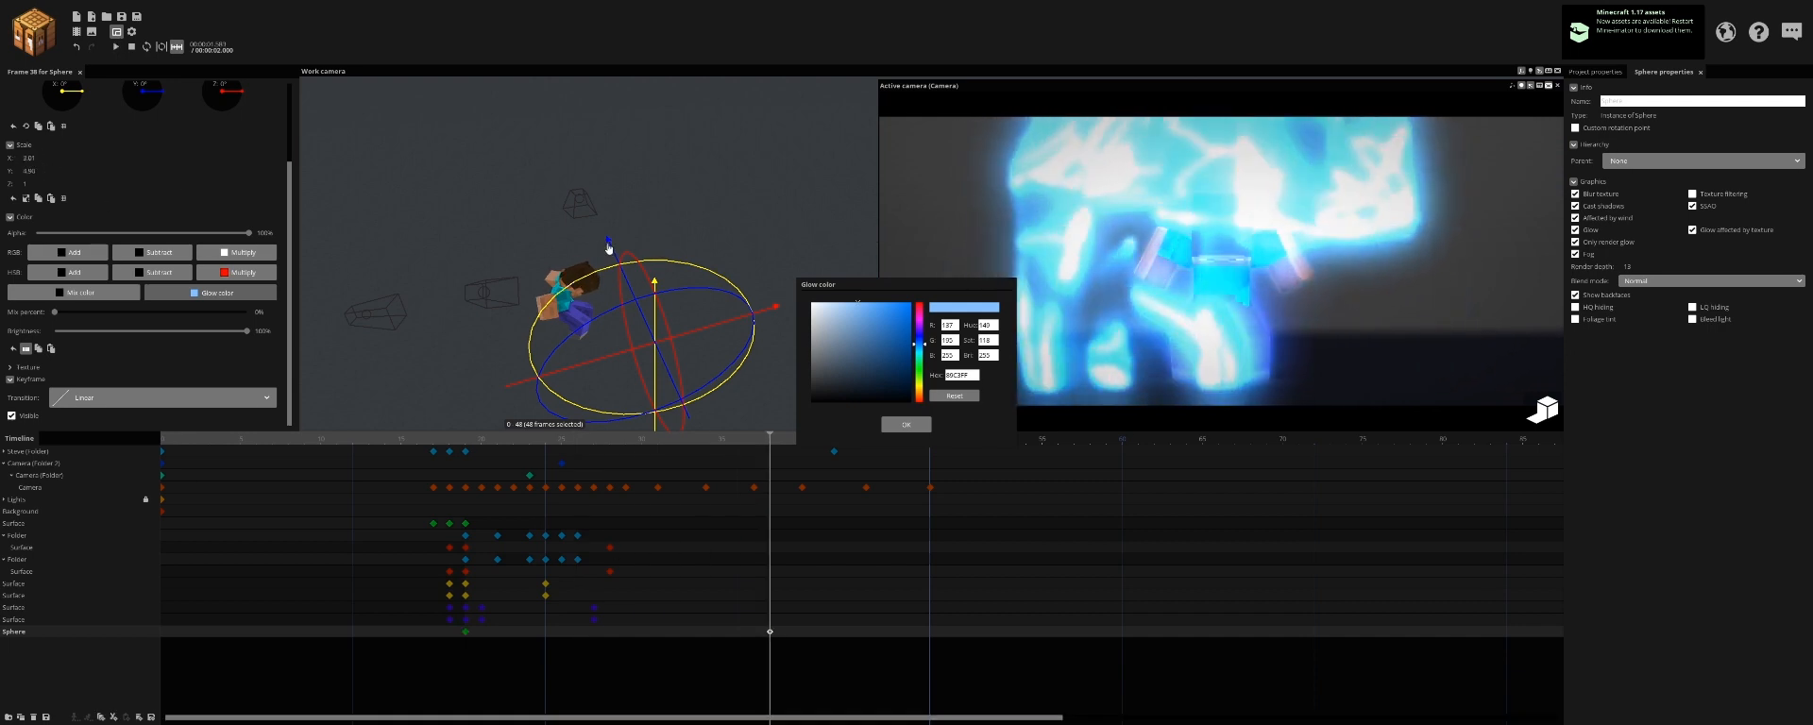
left_click_drag(608, 248, 755, 330)
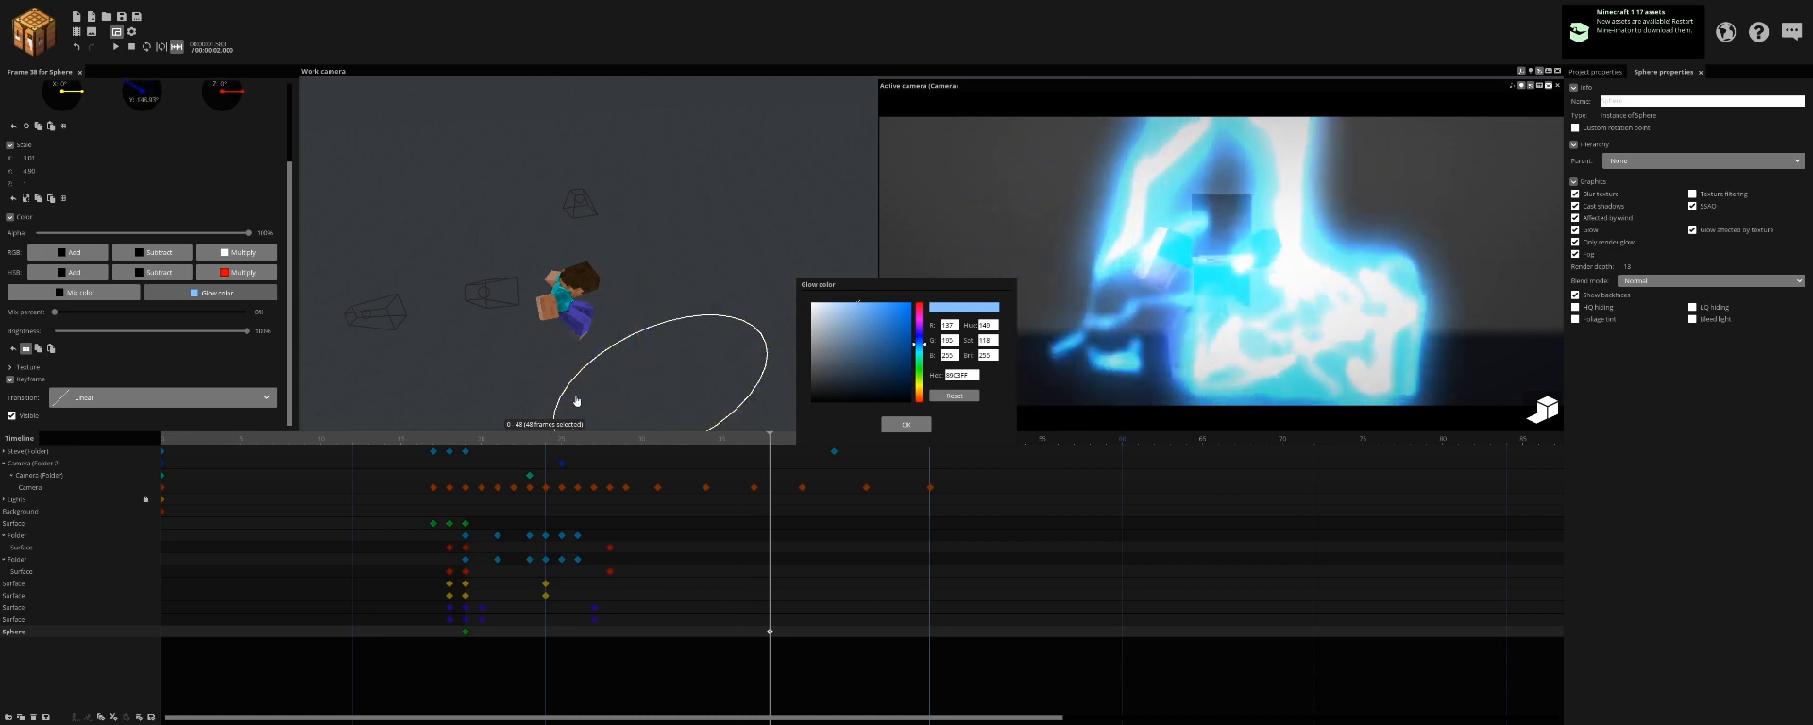
left_click_drag(581, 433, 578, 433)
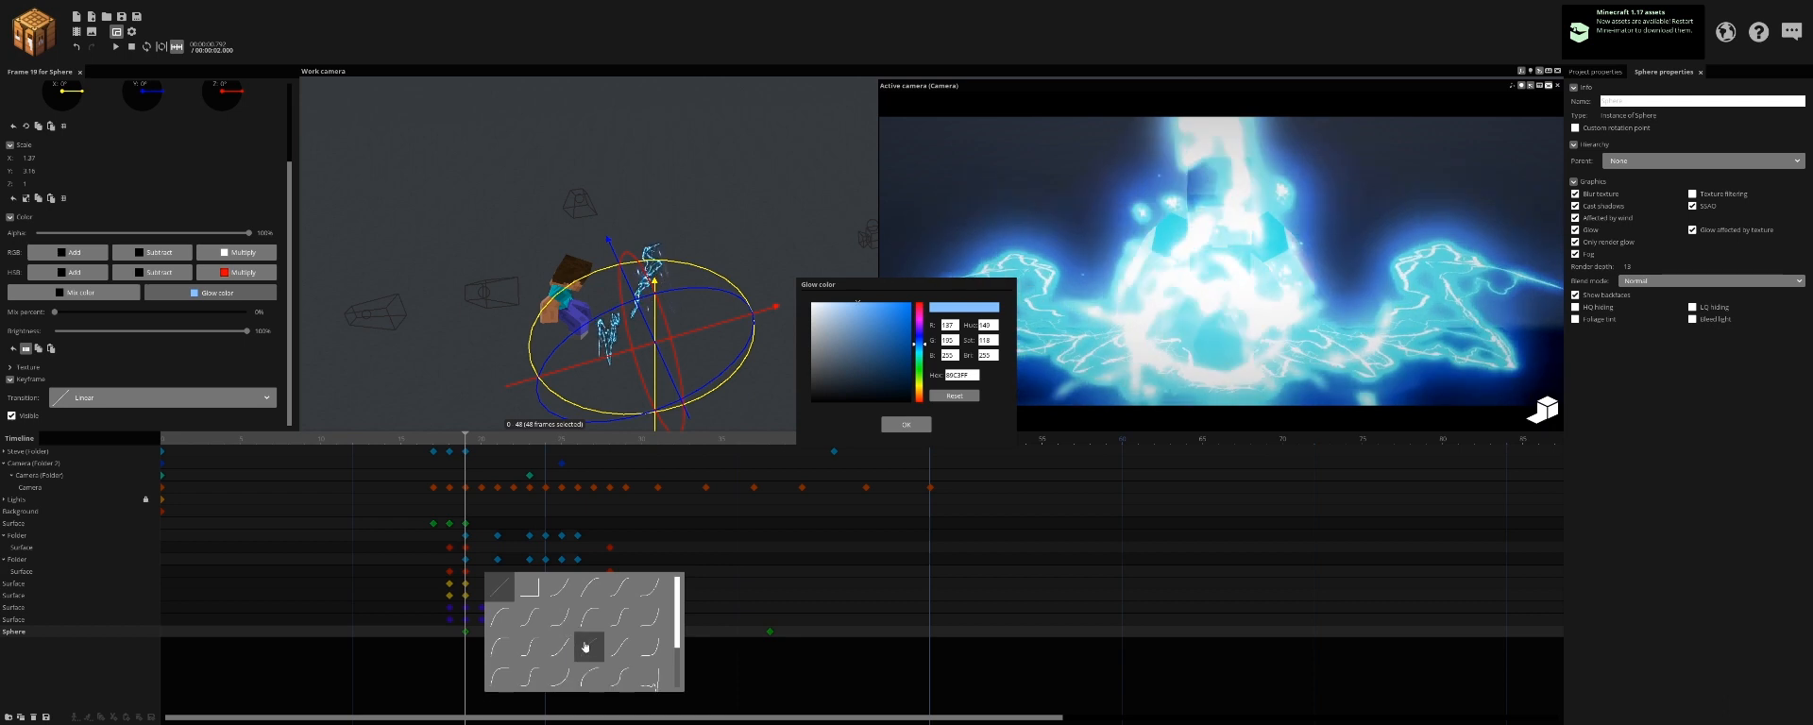
Step: Give the sphere's frame 19 keyframe an easing transition, hide the sphere at frame 18, and preview
left_click(449, 630)
left_click(23, 418)
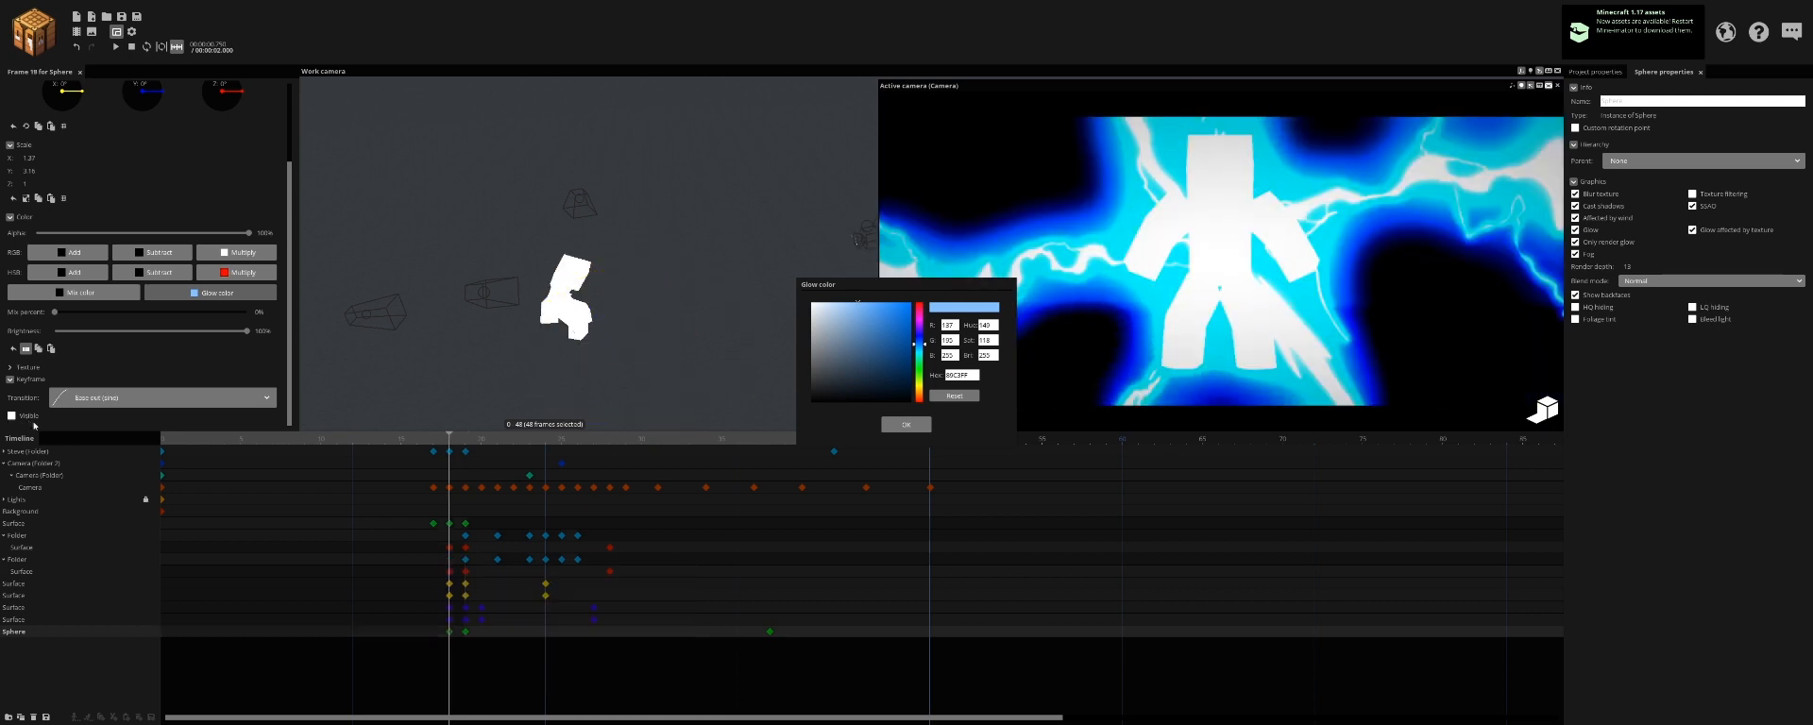
key("space")
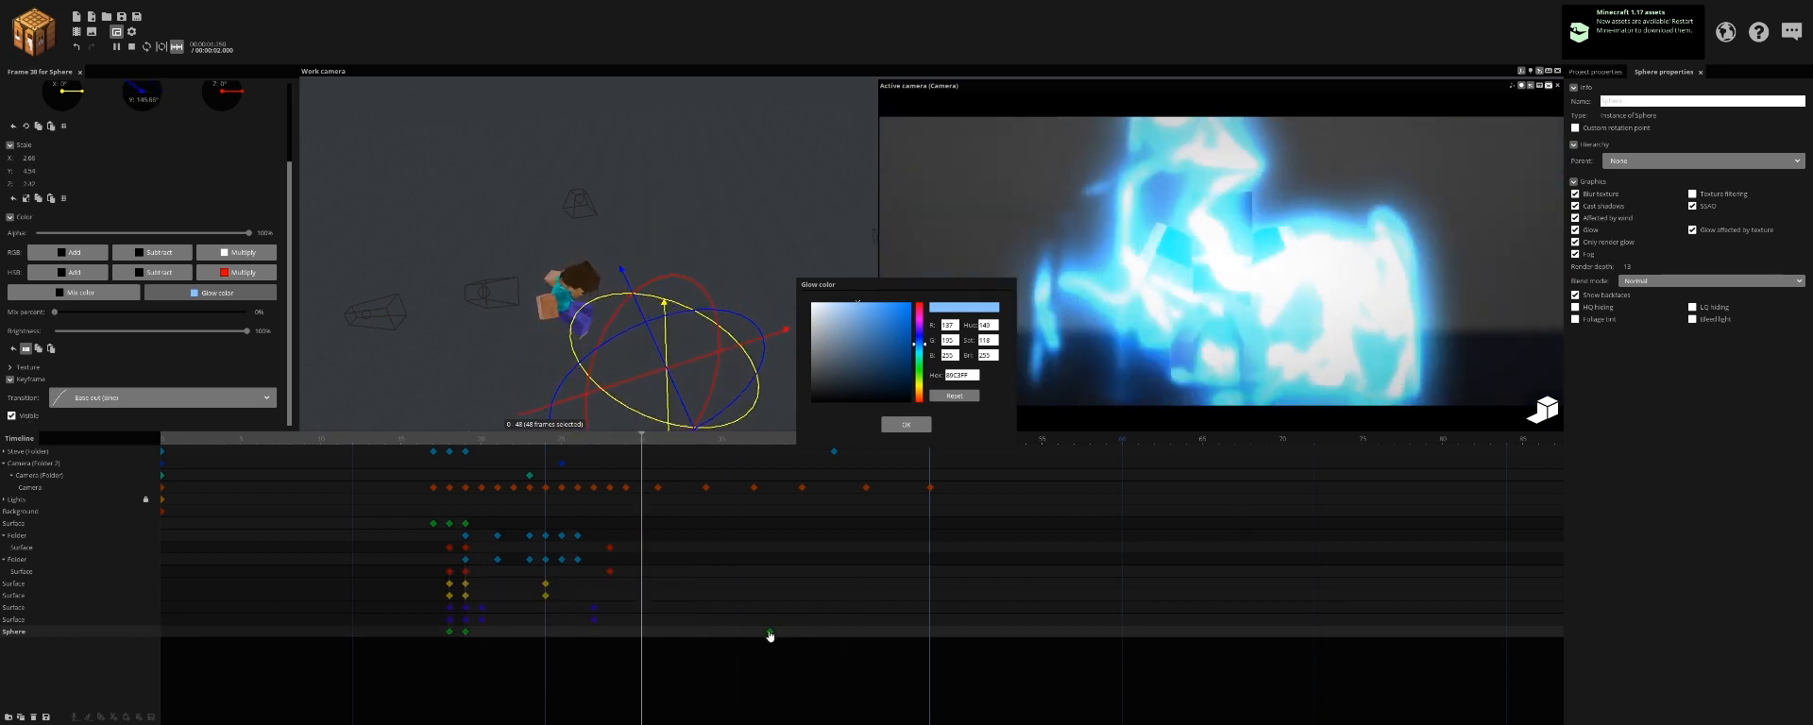
Step: Fade the sphere out at its frame 38 keyframe and play the animation from frame 11
left_click(770, 631)
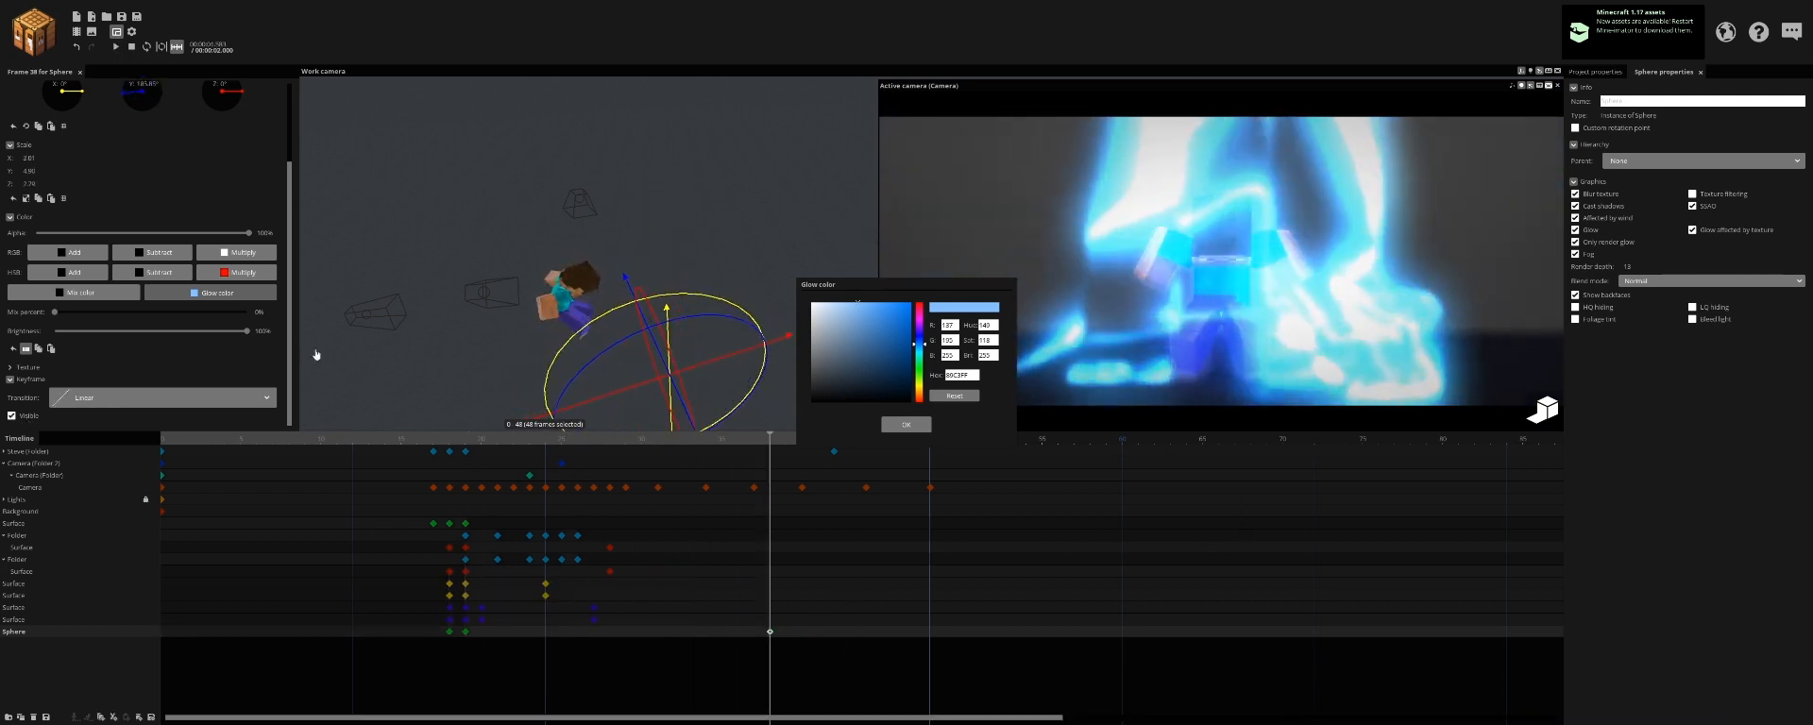
left_click(337, 599)
key("space")
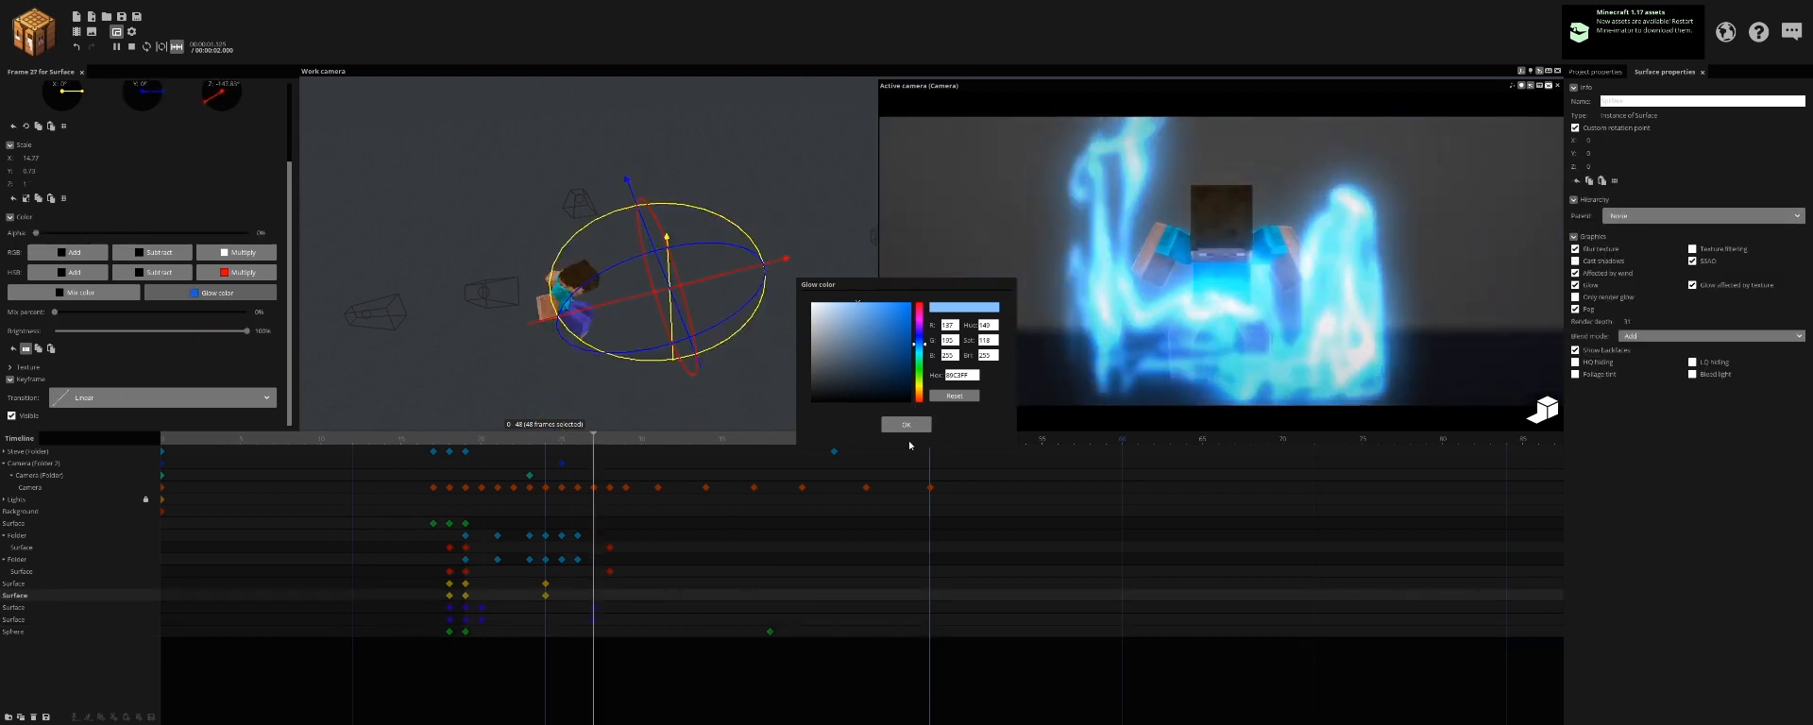
left_click(884, 425)
key("space")
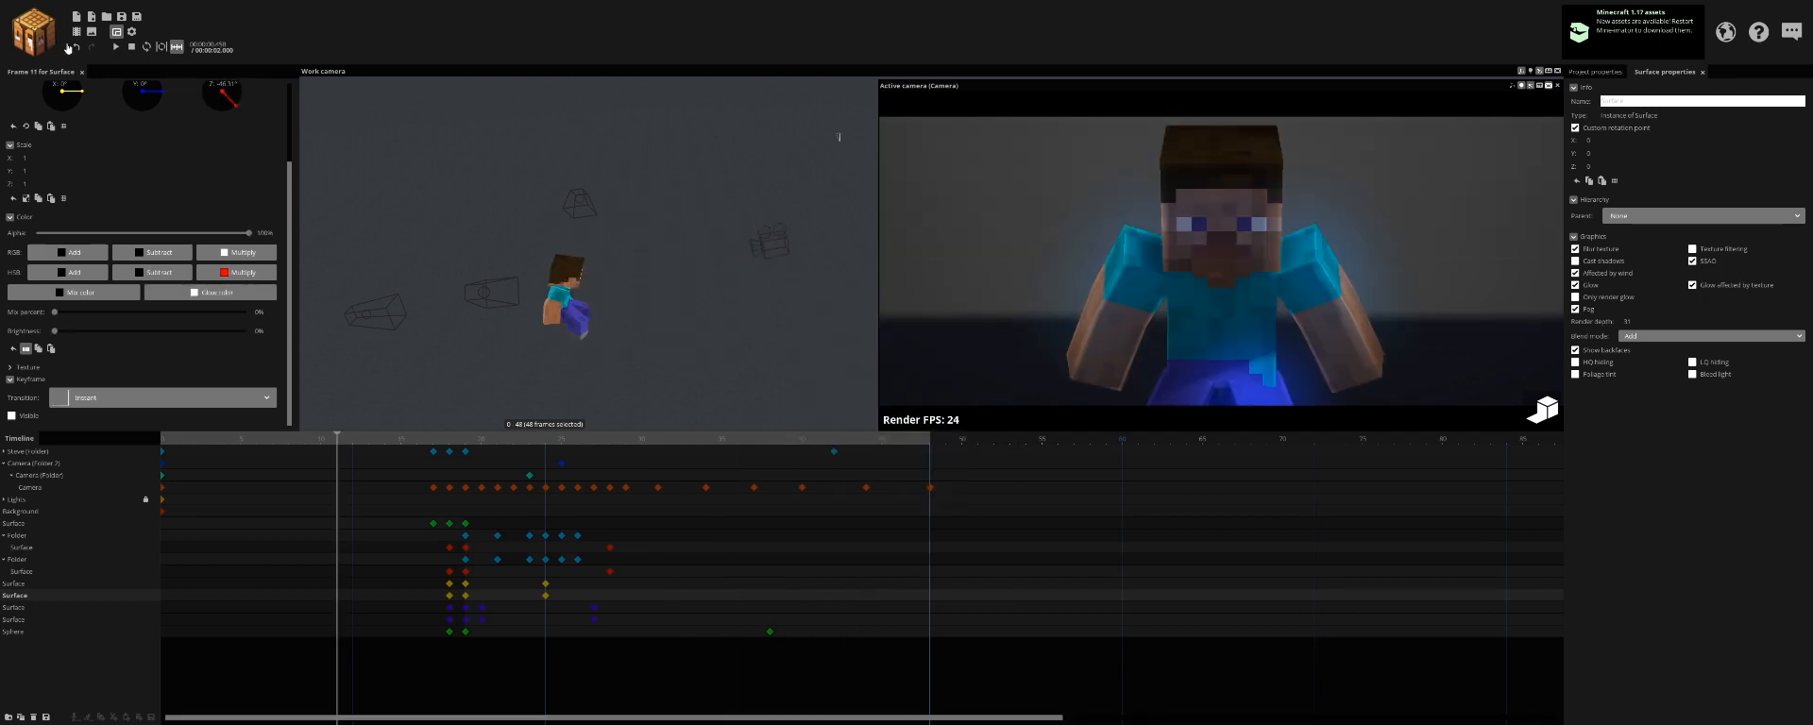
Step: Save the project, then create a point light and key it at frame 19
left_click(123, 17)
left_click(38, 34)
left_click(151, 123)
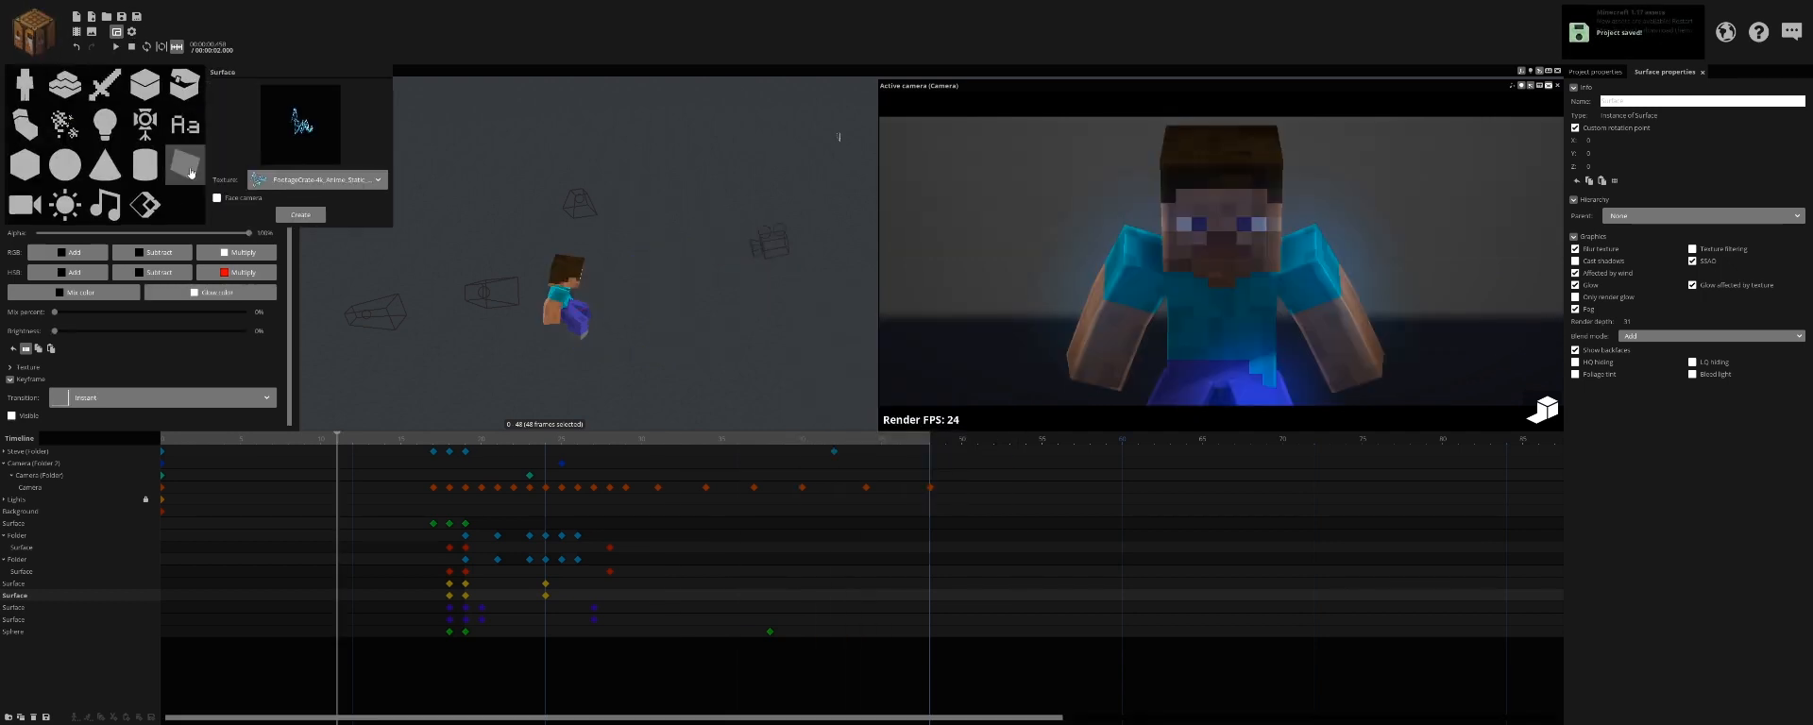
left_click(106, 140)
left_click(303, 152)
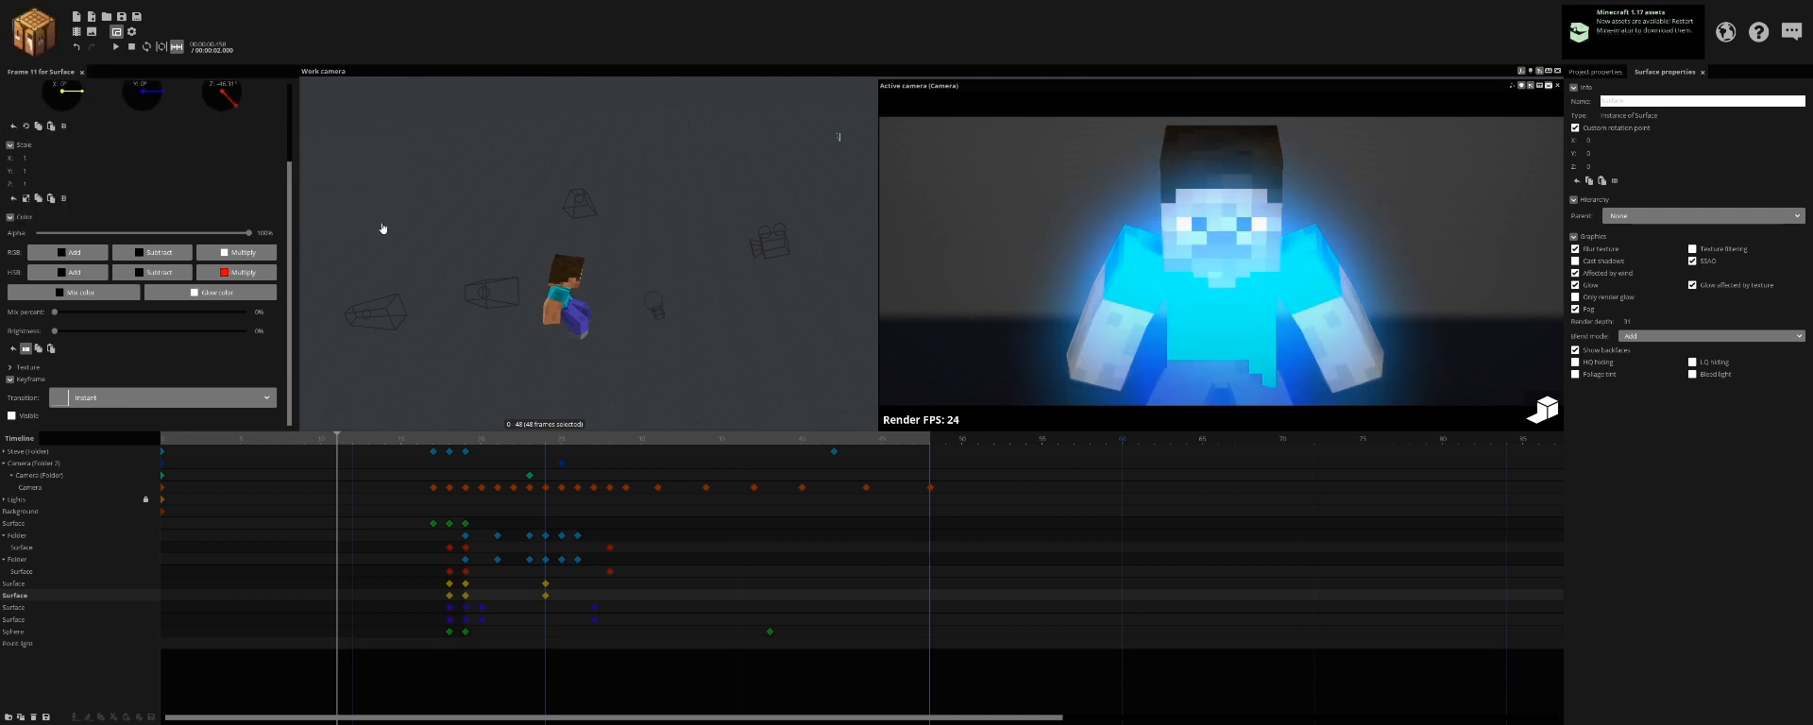
left_click(466, 644)
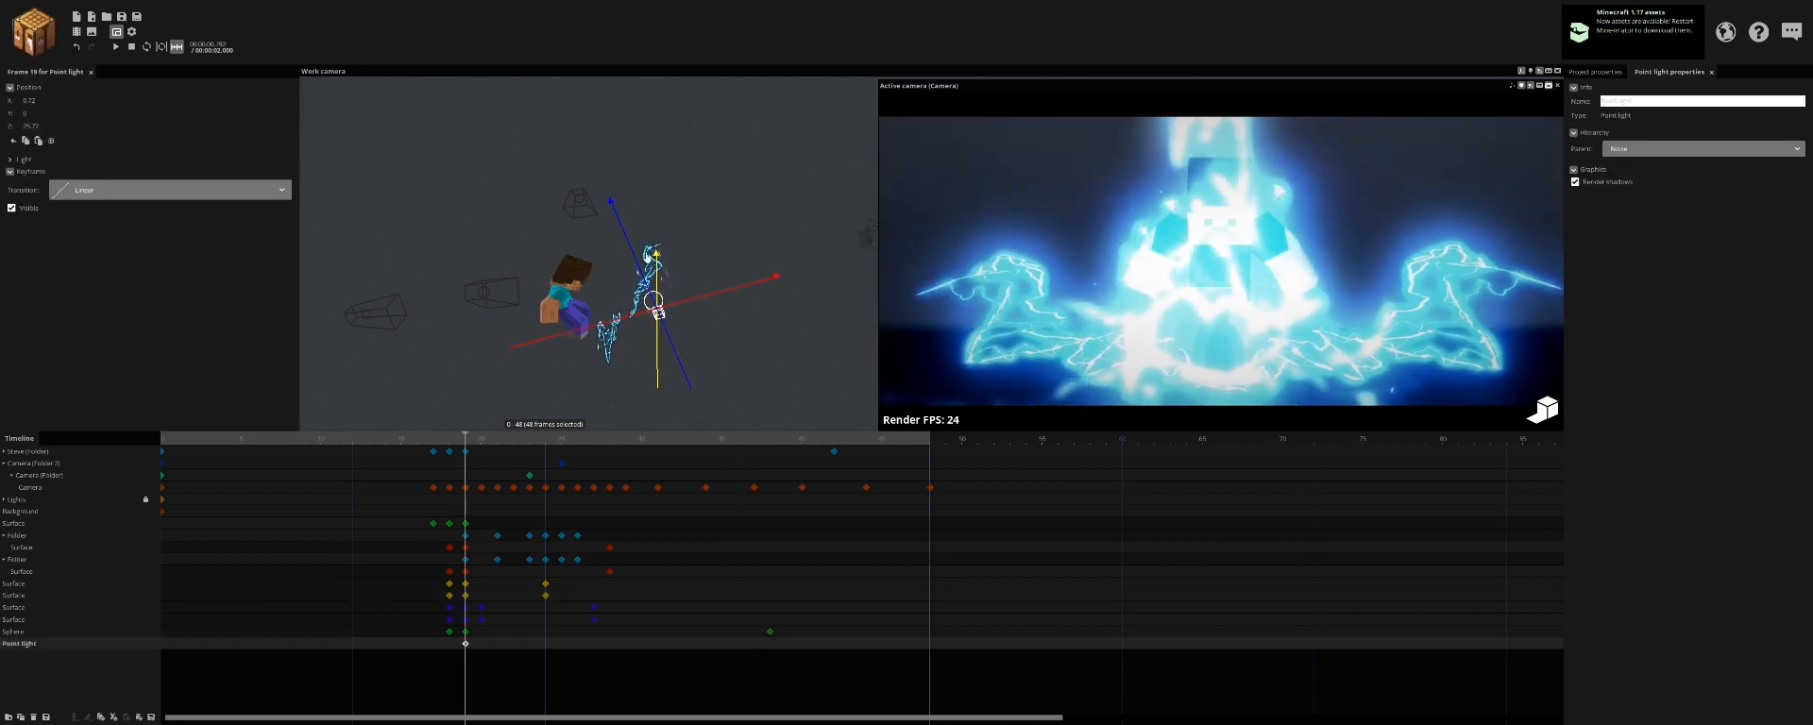
Step: Raise the point light in front of Steve and set its light color to blue
key("space")
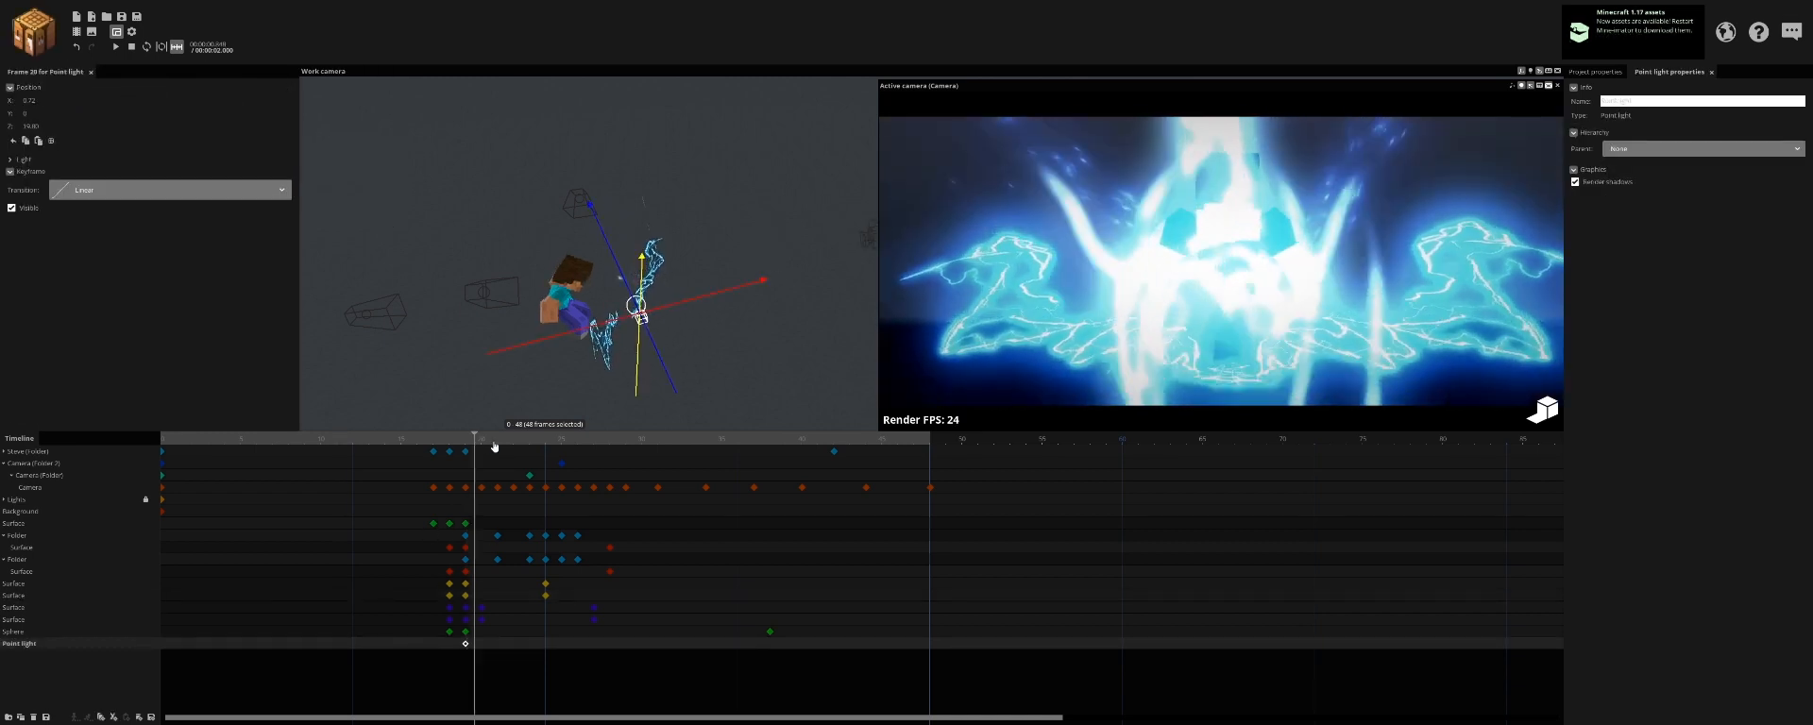
left_click_drag(659, 358, 649, 313)
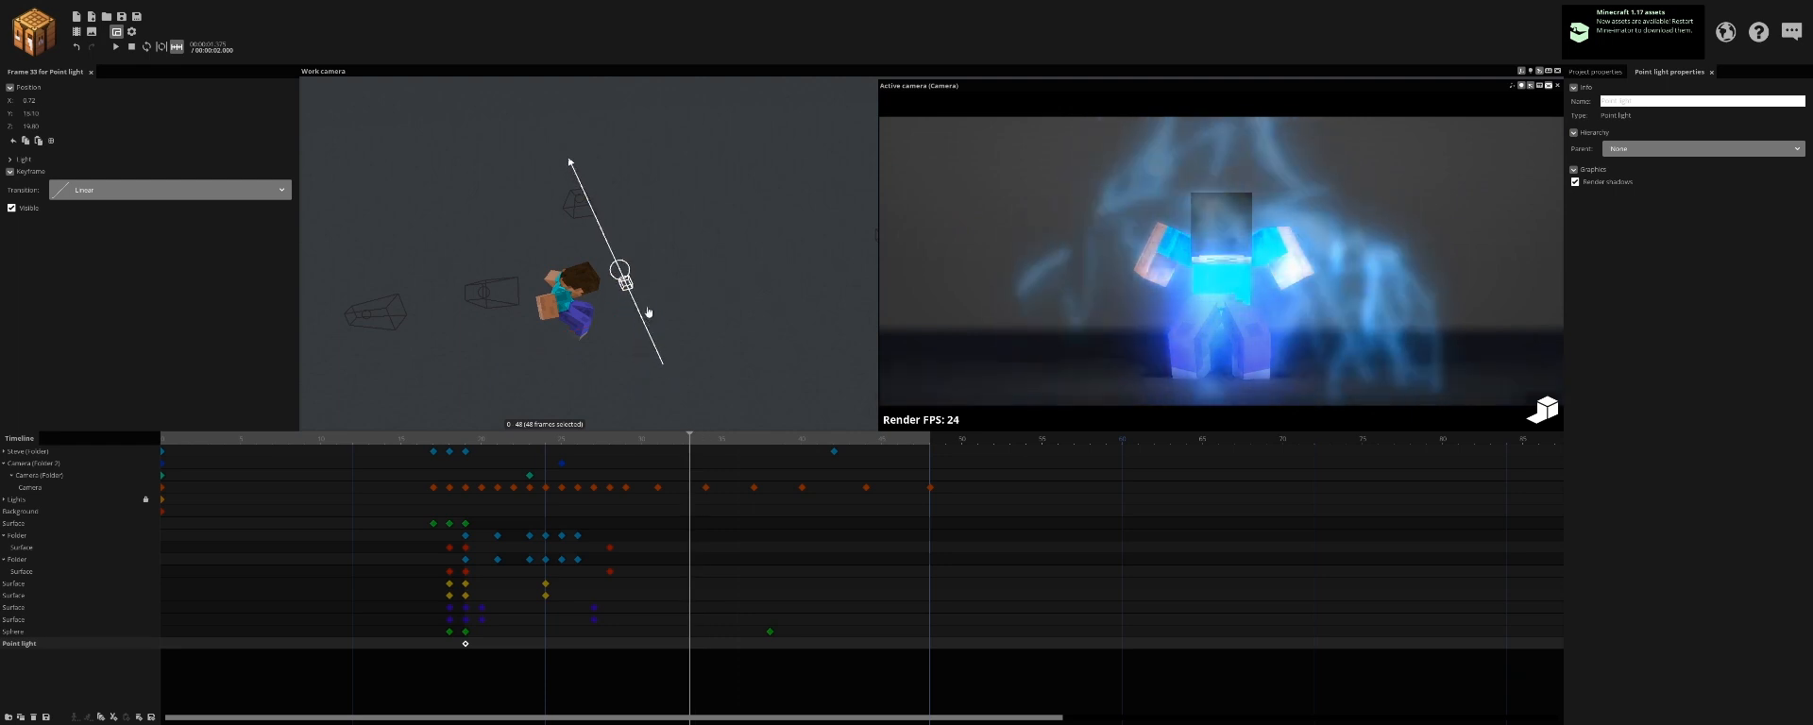
left_click(11, 159)
left_click(153, 177)
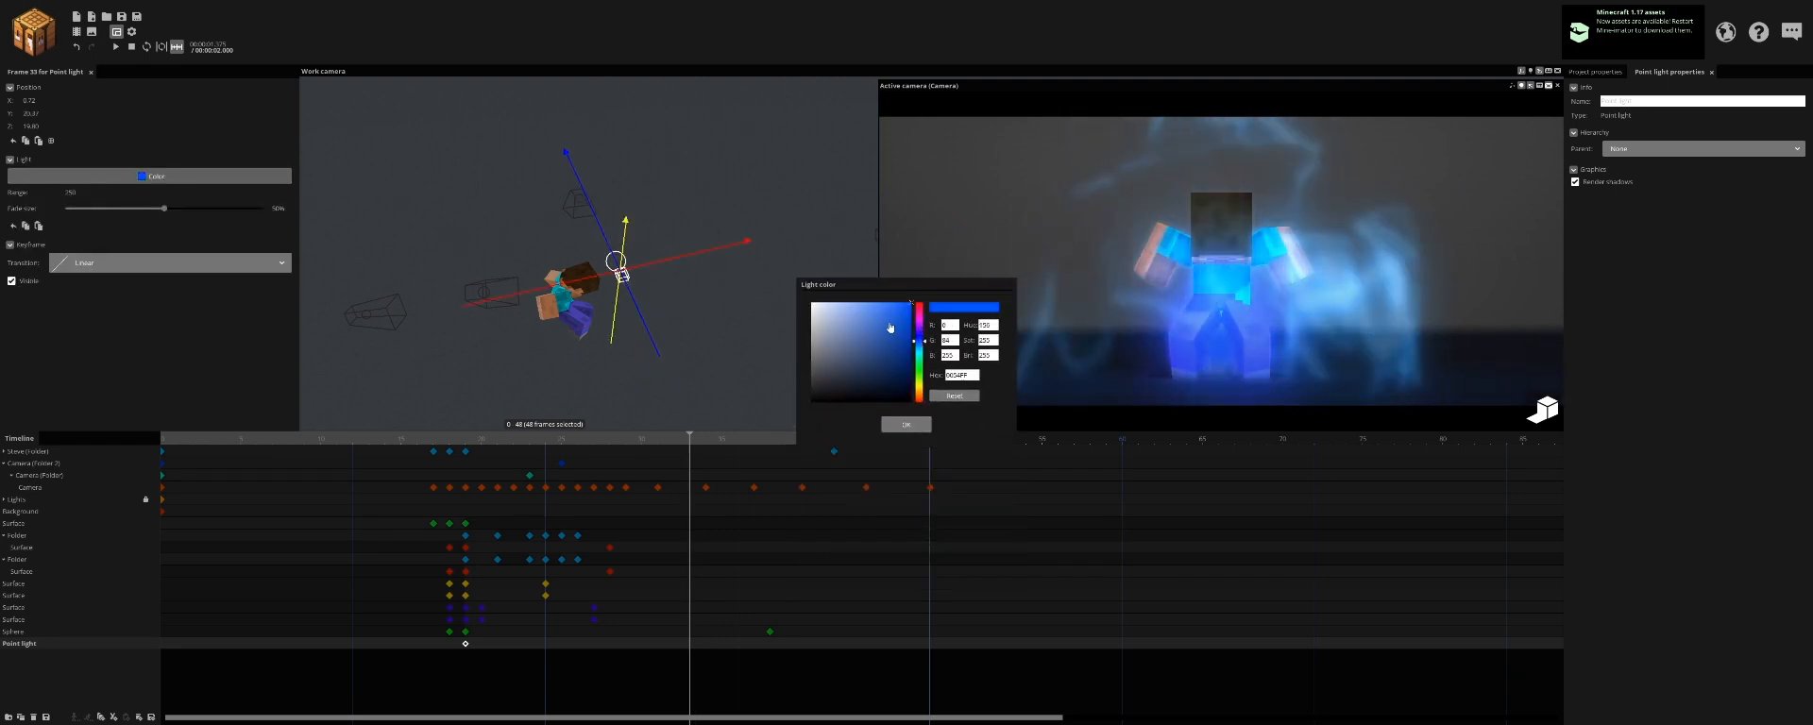
Step: Key the point light black at frames 18 and 41, give its frame 19 keyframe an easing transition, and preview
left_click_drag(688, 578, 771, 645)
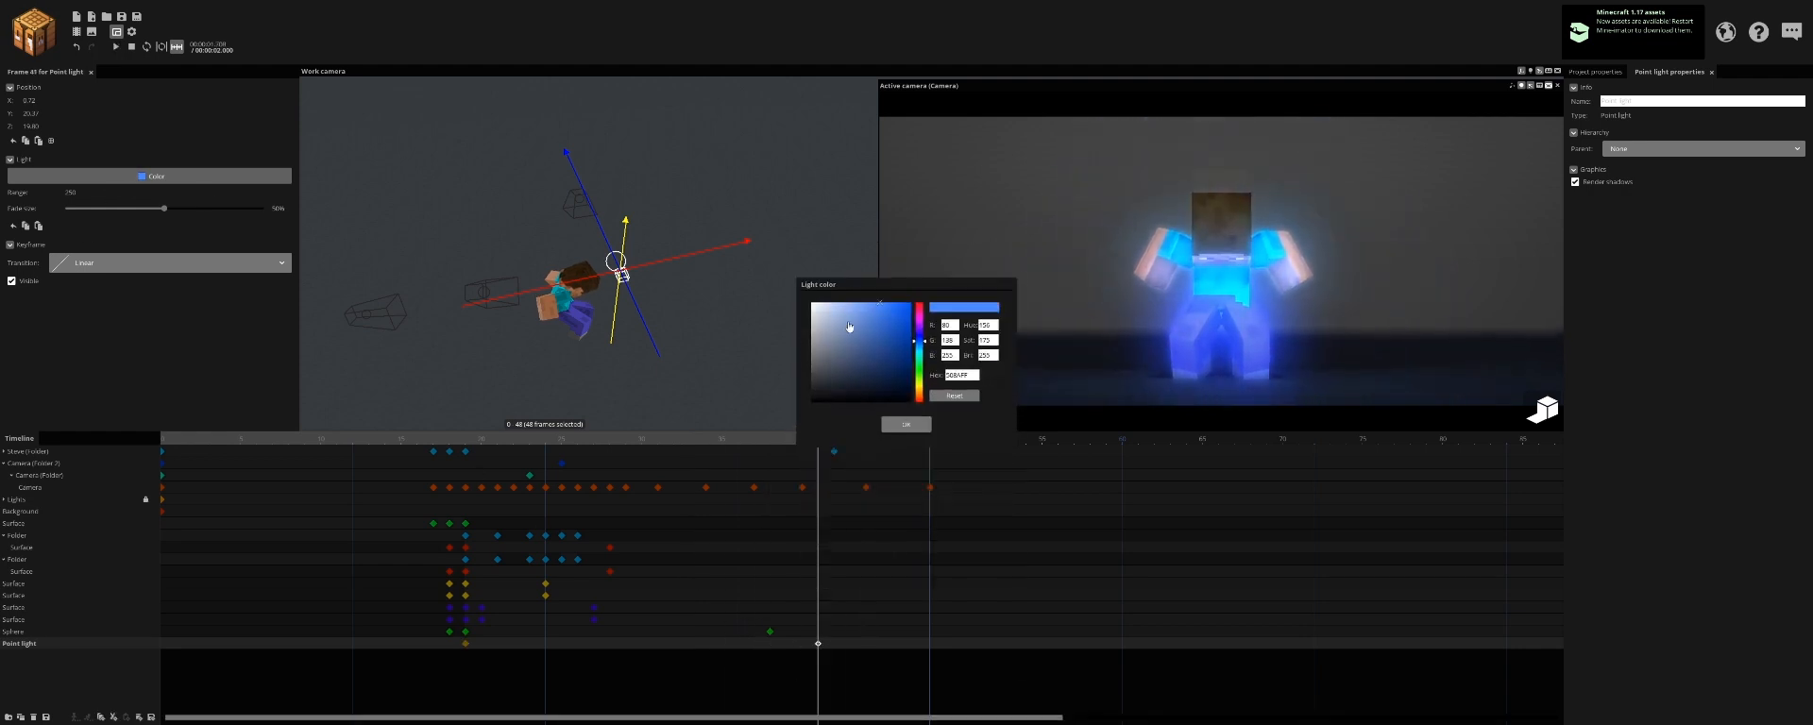
left_click(466, 644)
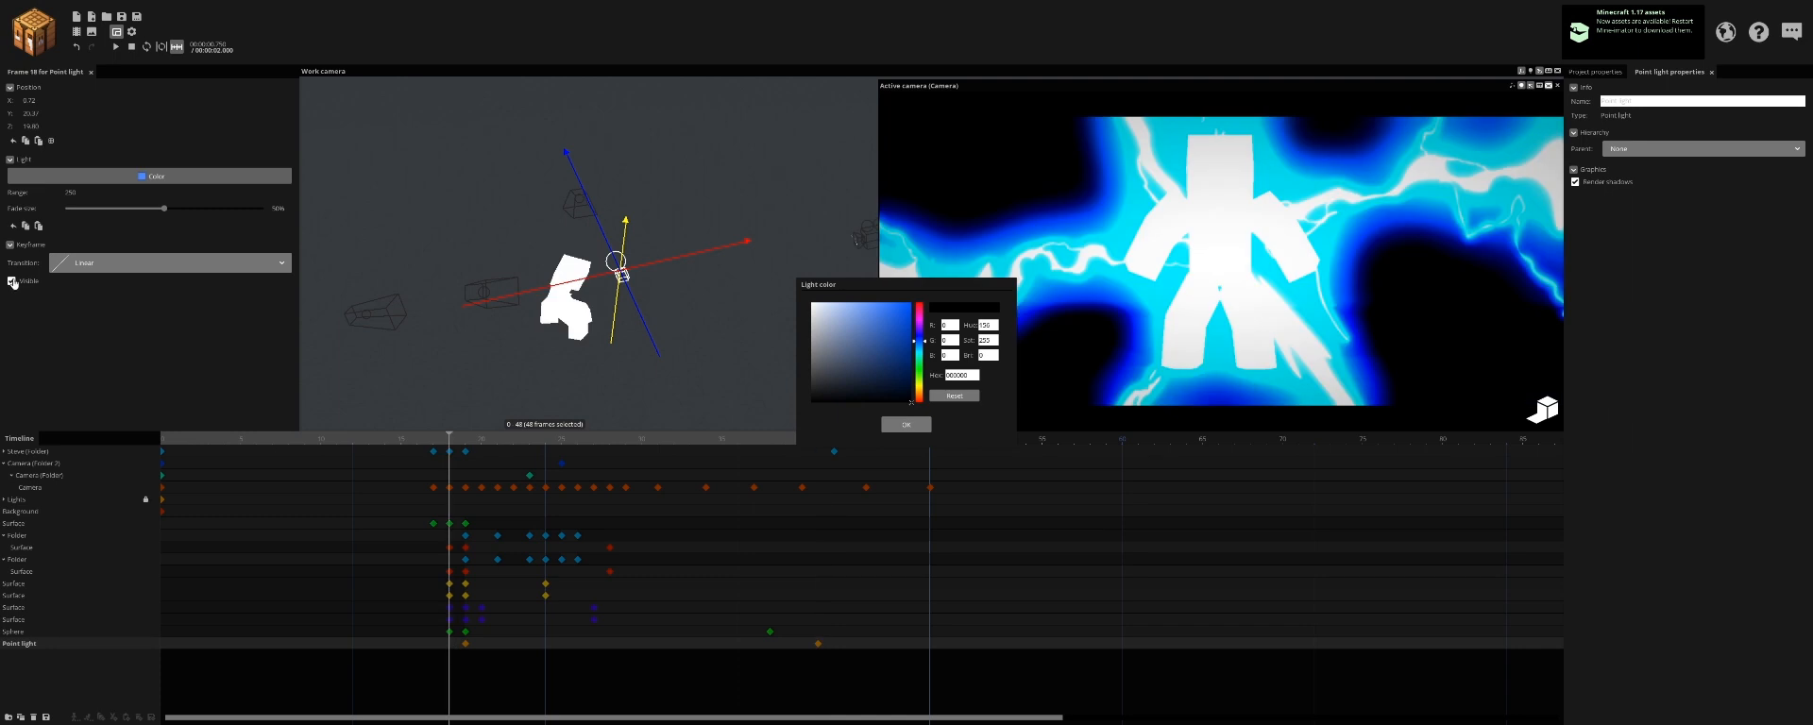
right_click(468, 646)
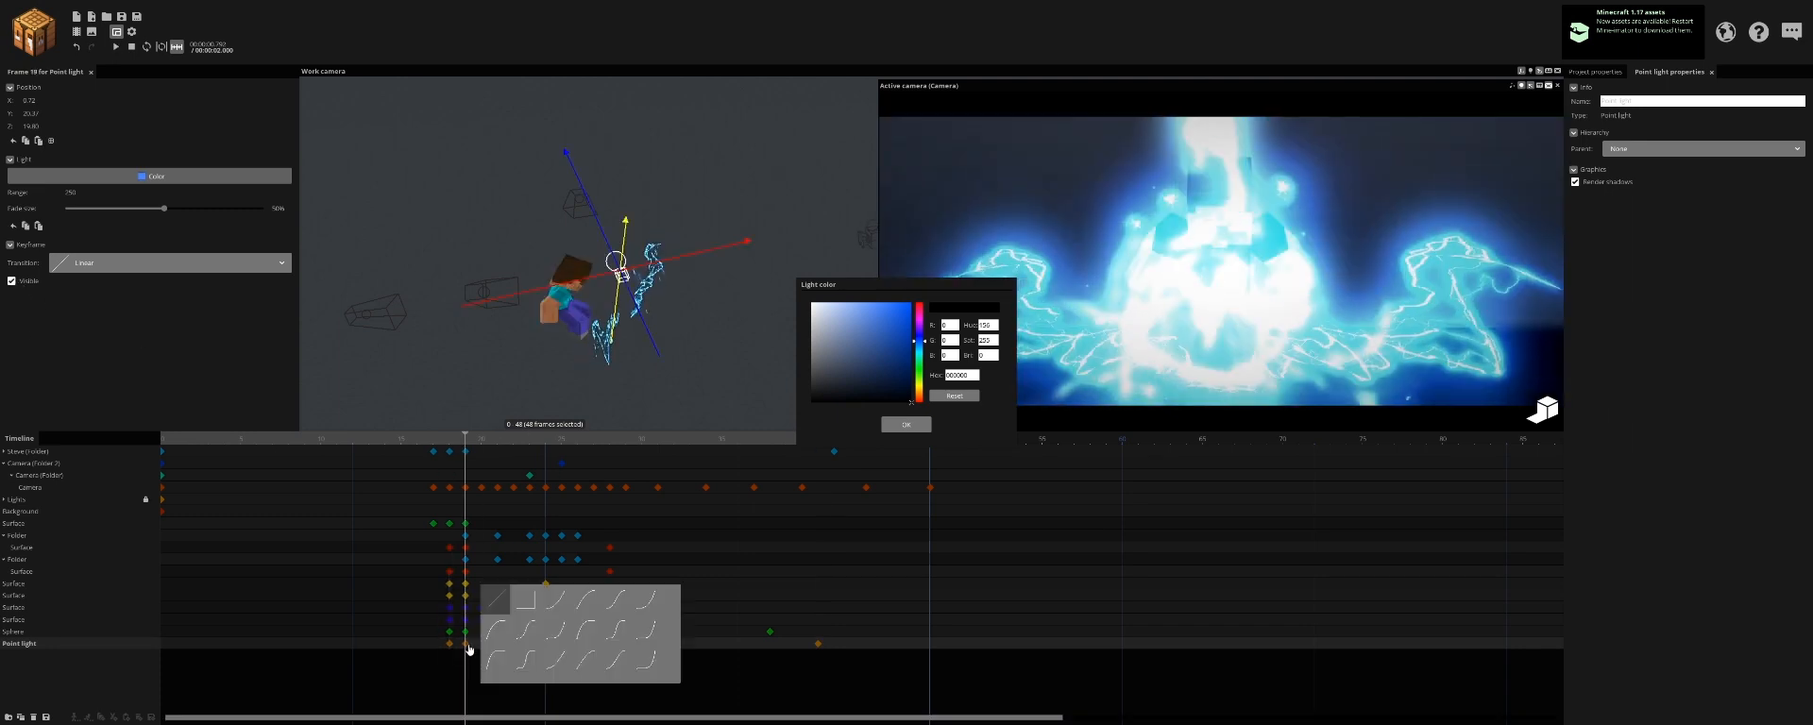
left_click(616, 659)
key("space")
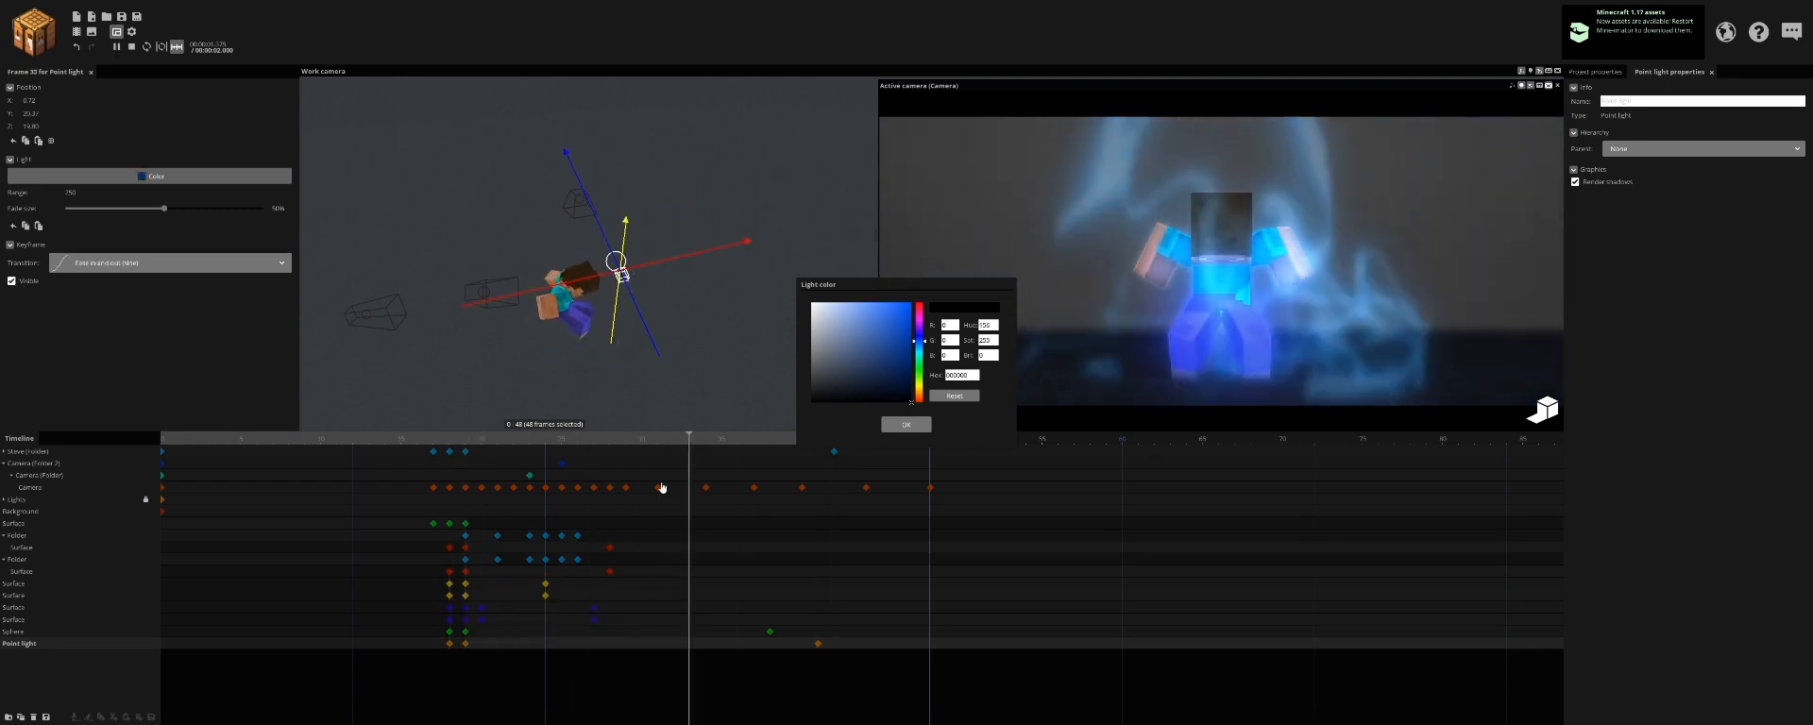
left_click_drag(534, 332, 578, 340)
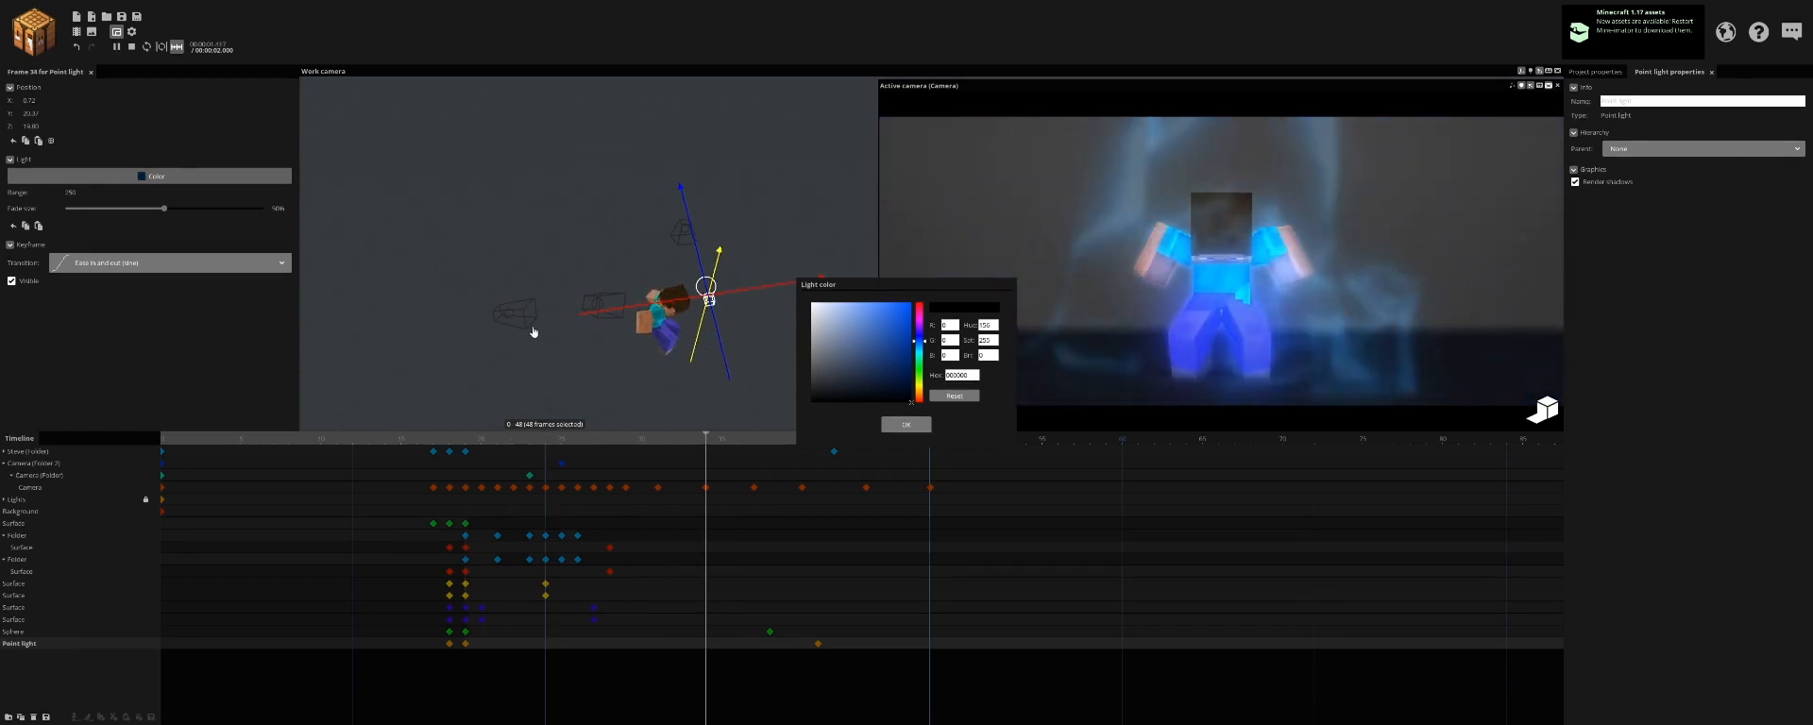
key("space")
key("space")
key("space")
Step: Key the background at frames 18, 19 and 36, with an instant transition on the frame 18 keyframe
left_click(27, 512)
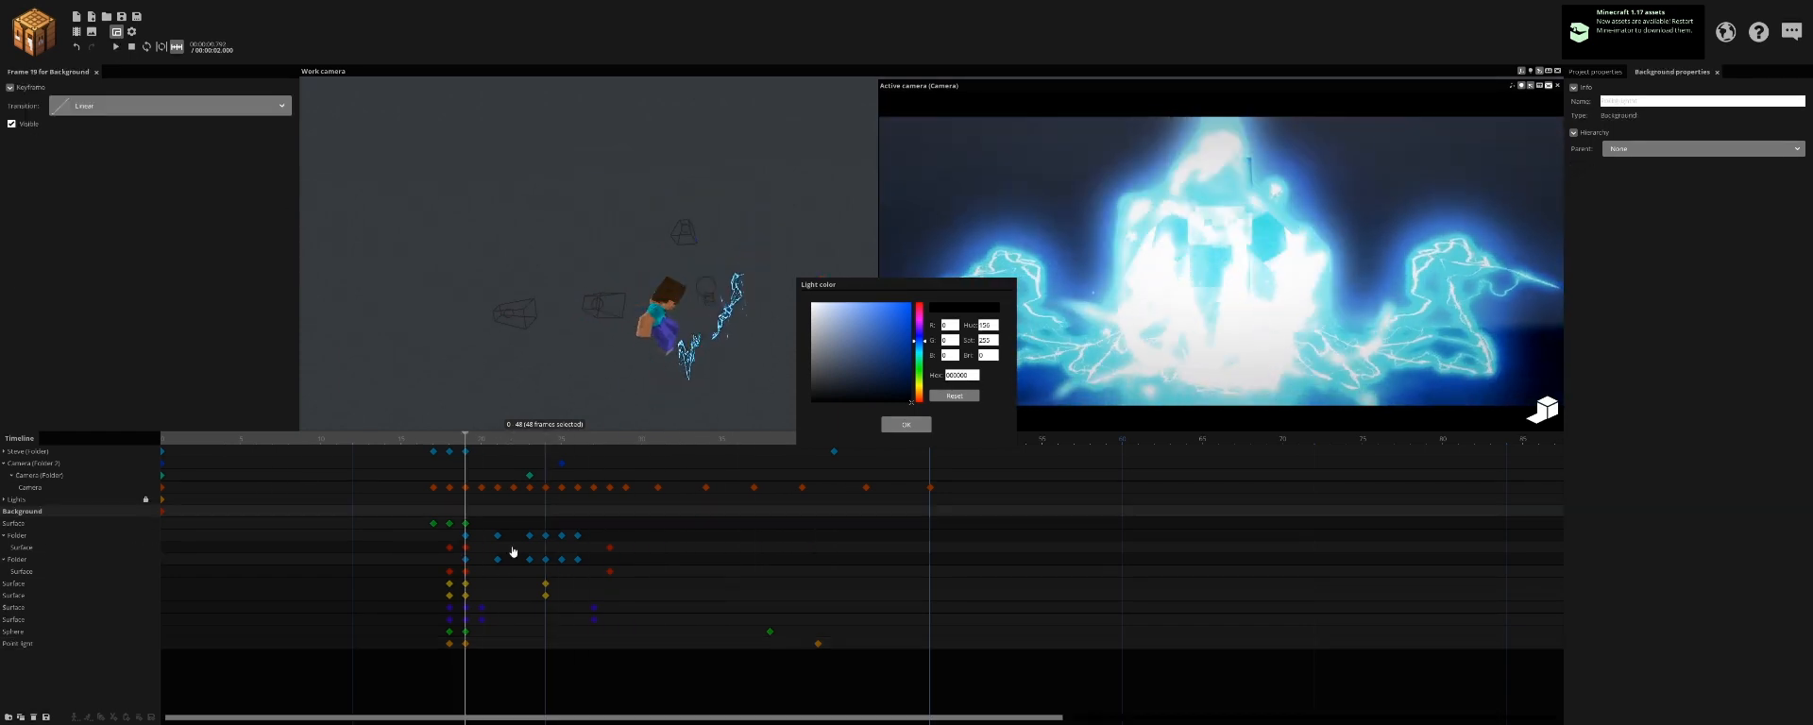
left_click(458, 520)
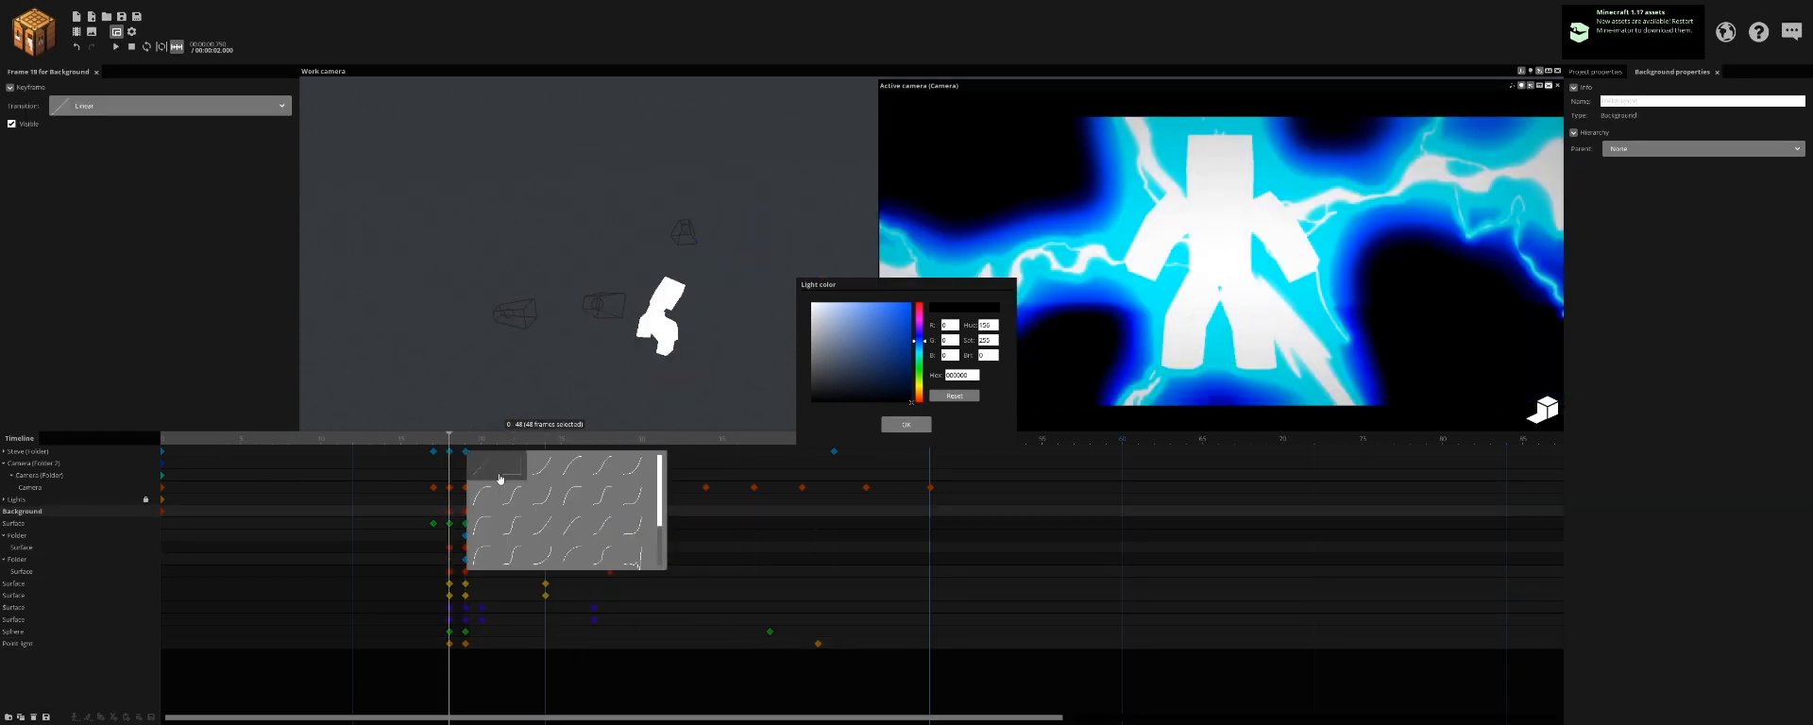
key("space")
key("space")
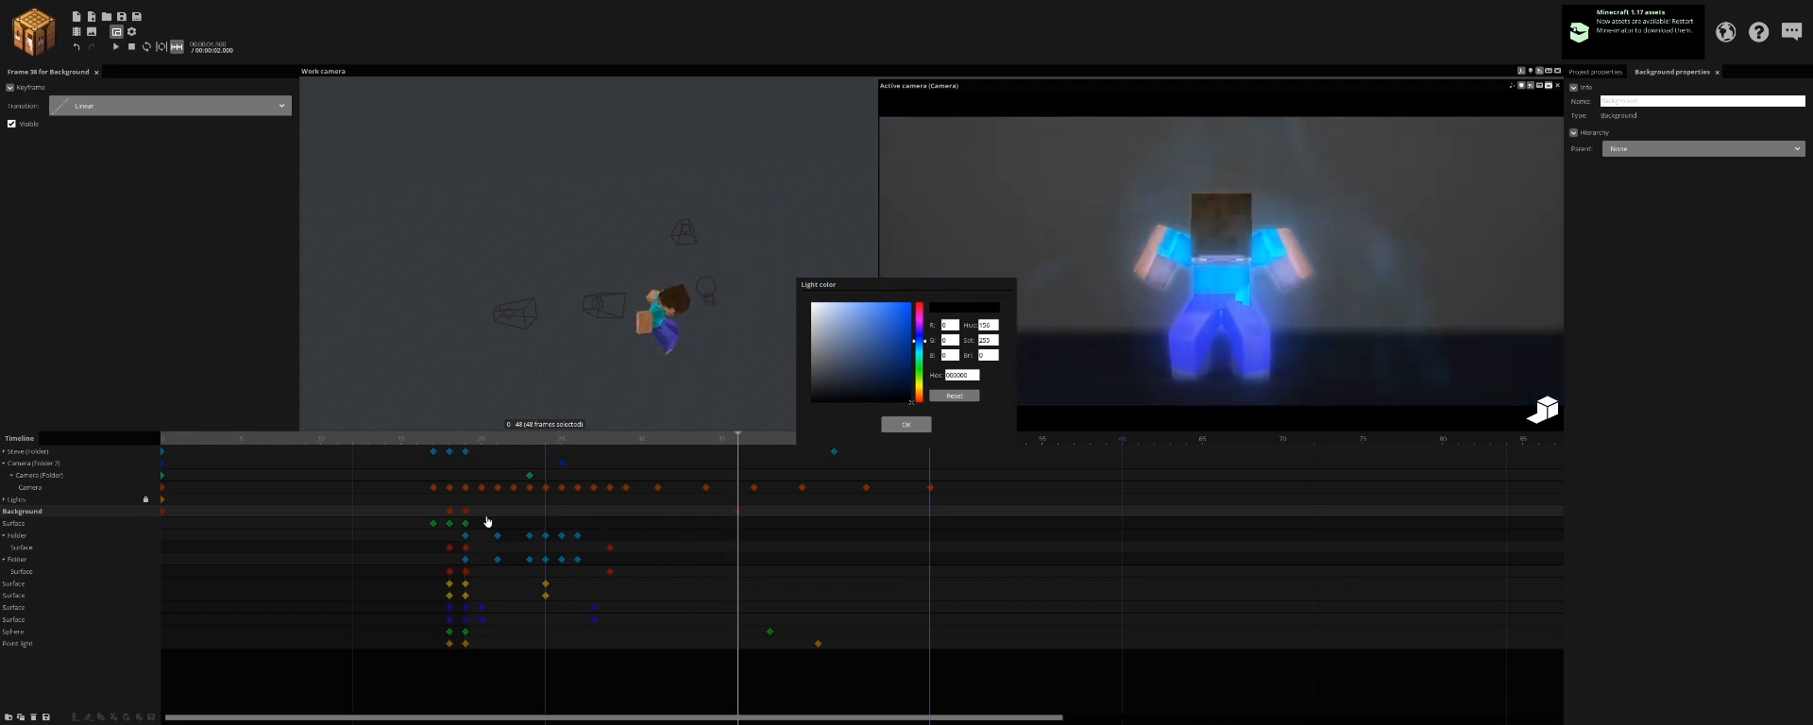
left_click(466, 523)
left_click(467, 512)
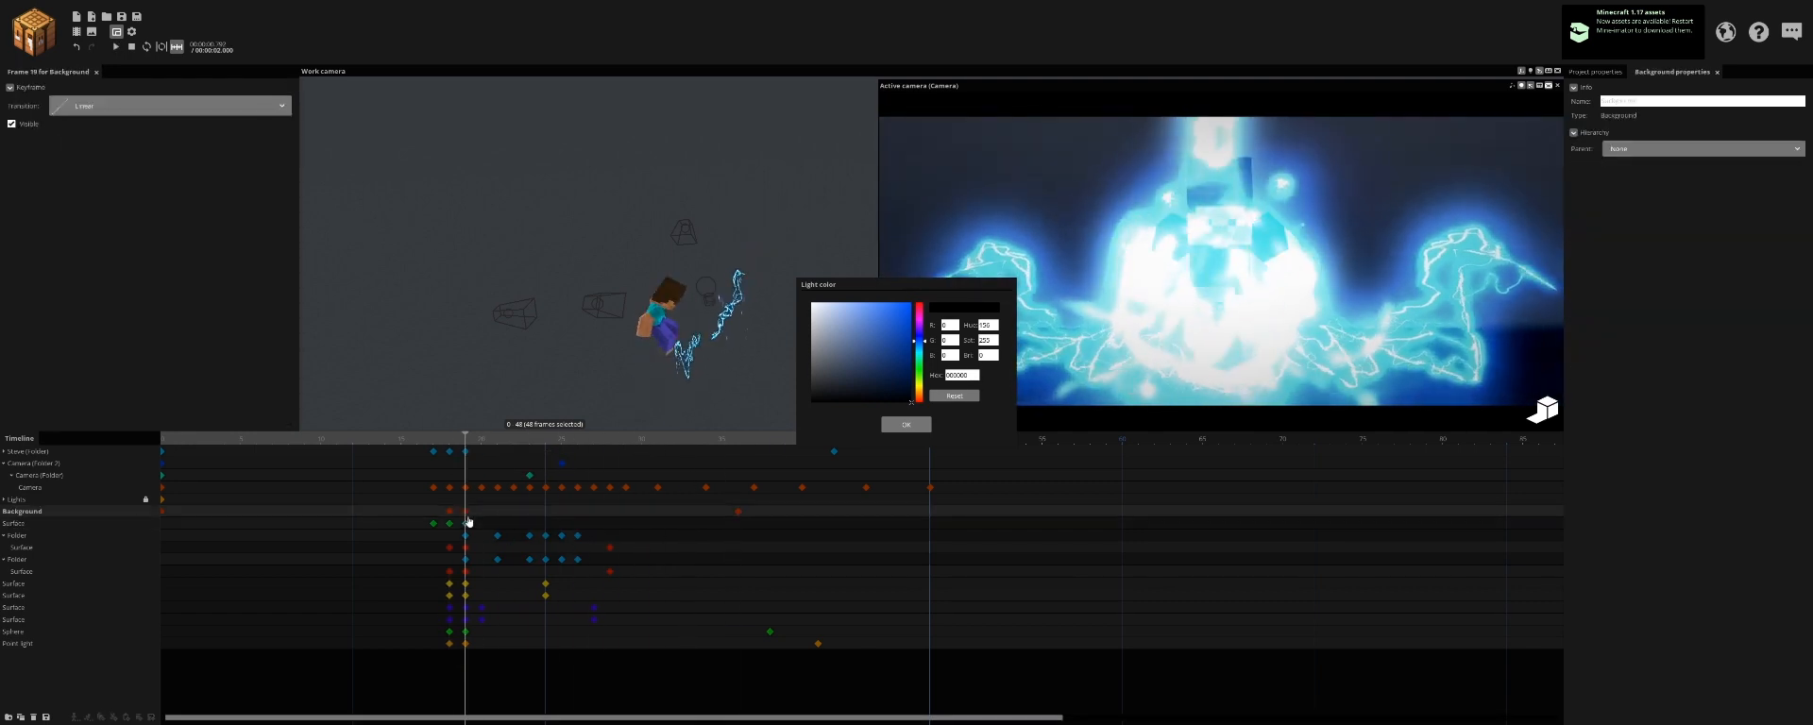
Step: Brighten the project's fog color to light gray at the background's frame 19 keyframe and play the result
left_click(1600, 74)
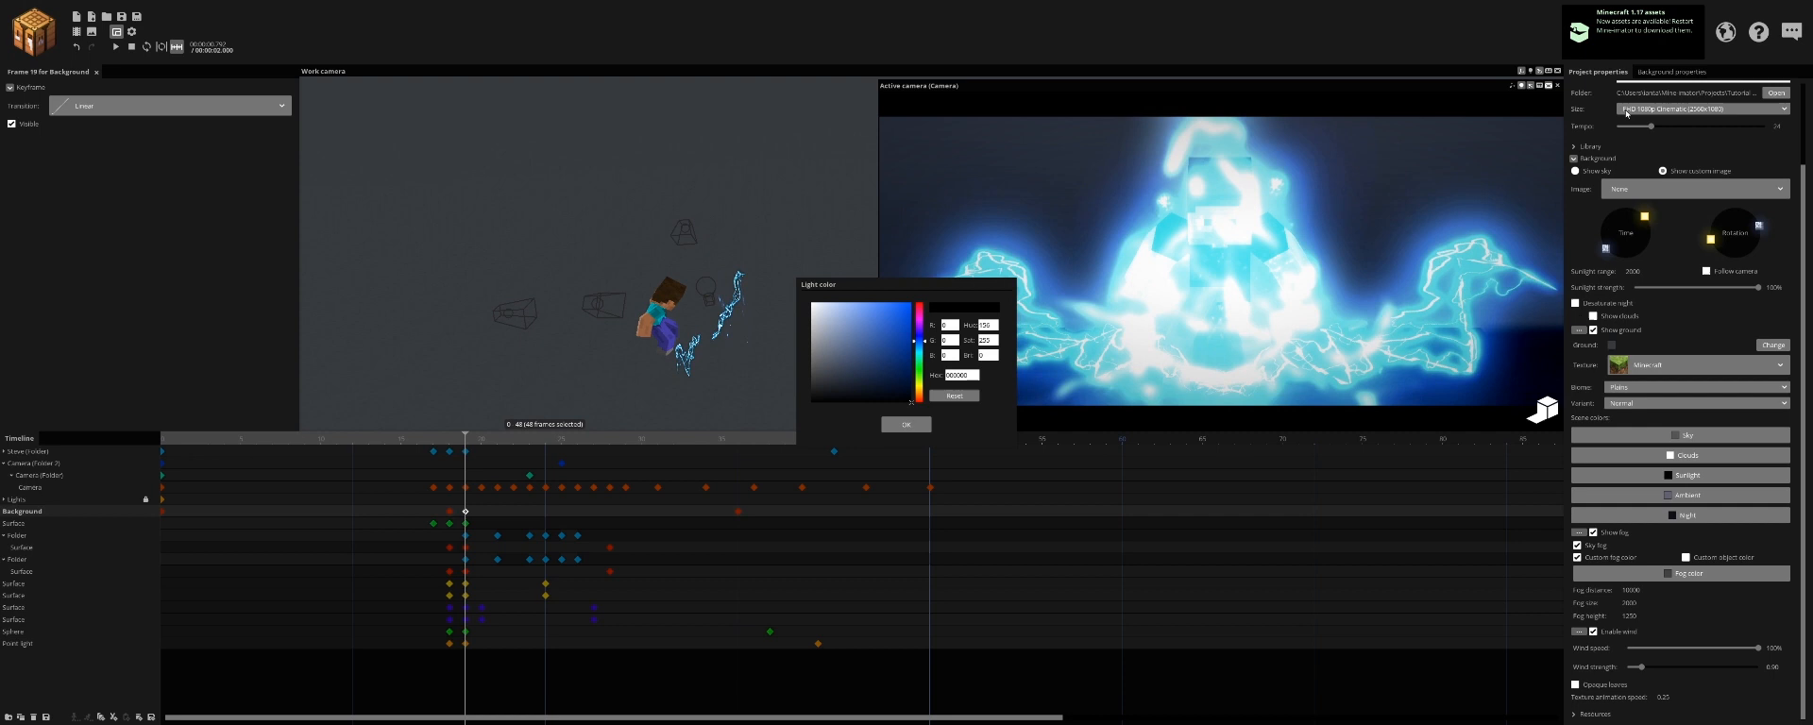
left_click(1680, 572)
left_click_drag(834, 357, 812, 351)
key("space")
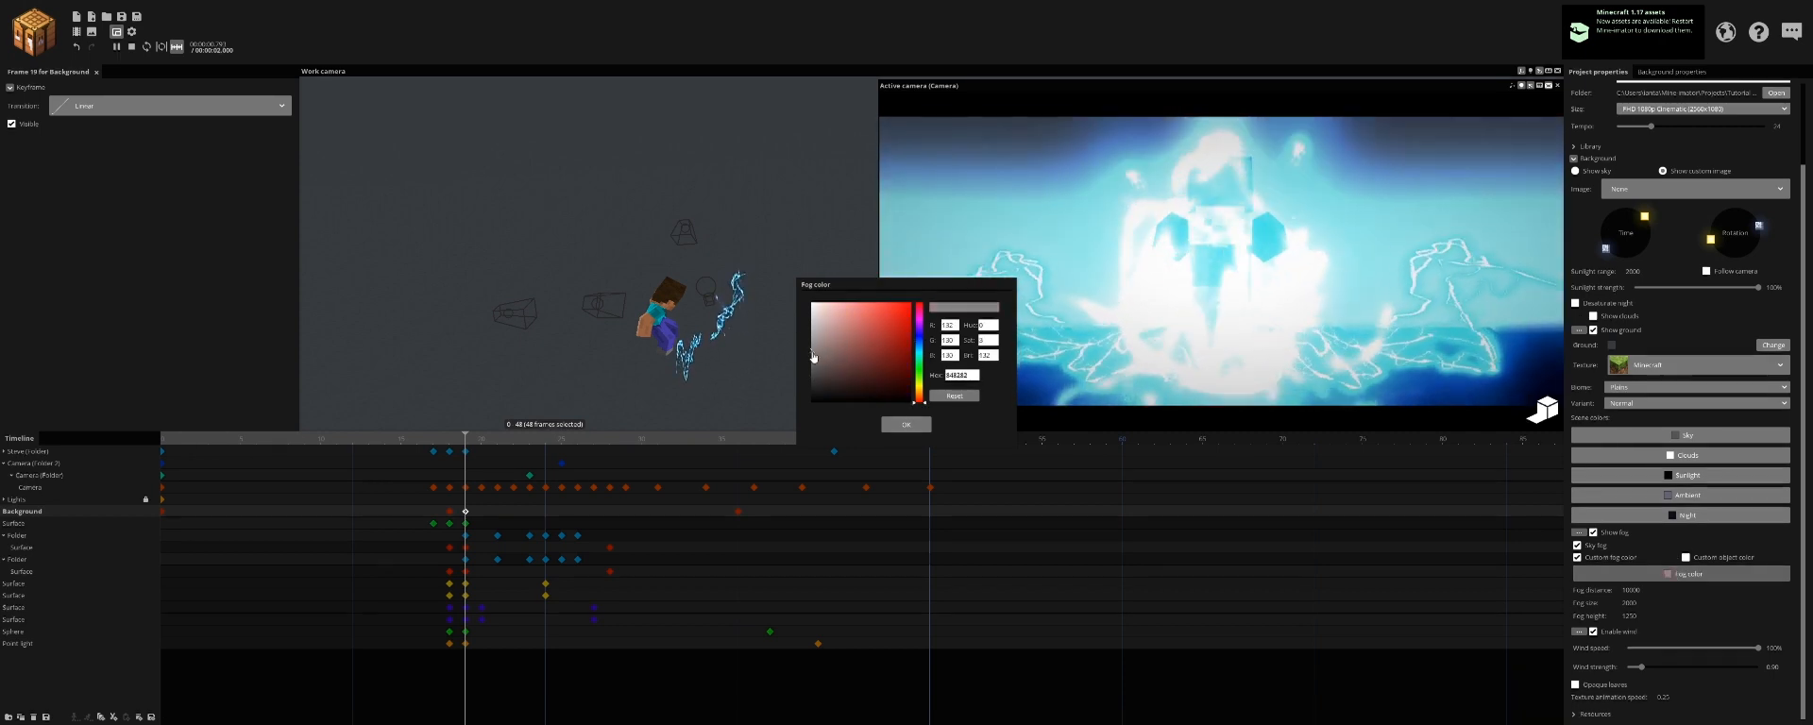
key("space")
Step: Try circular easing transitions on the background's frame 19 keyframe and play the animation with them
right_click(597, 514)
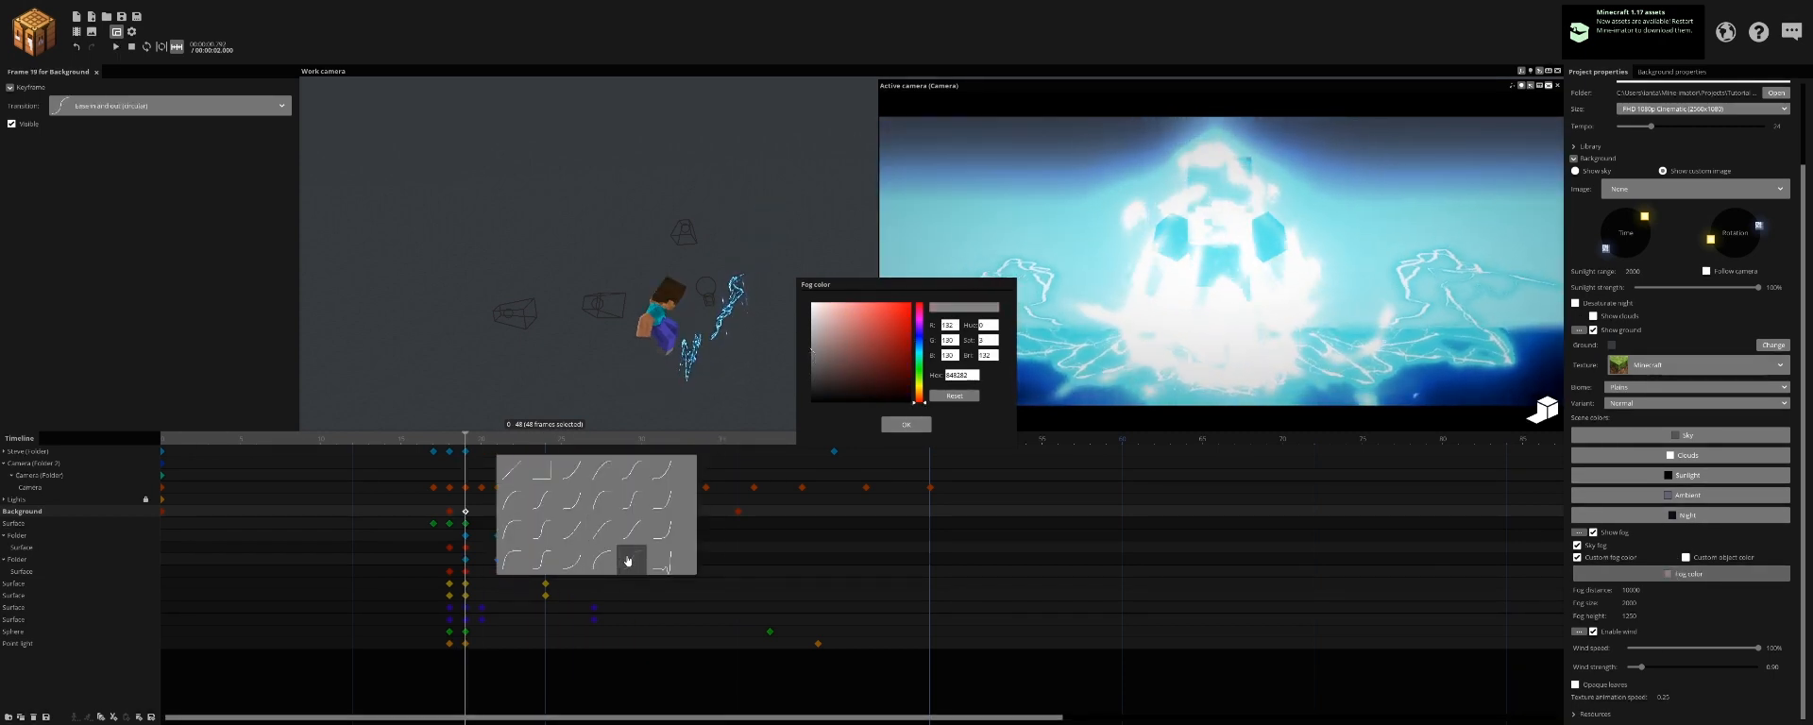
left_click(599, 561)
right_click(749, 551)
left_click(755, 541)
key("space")
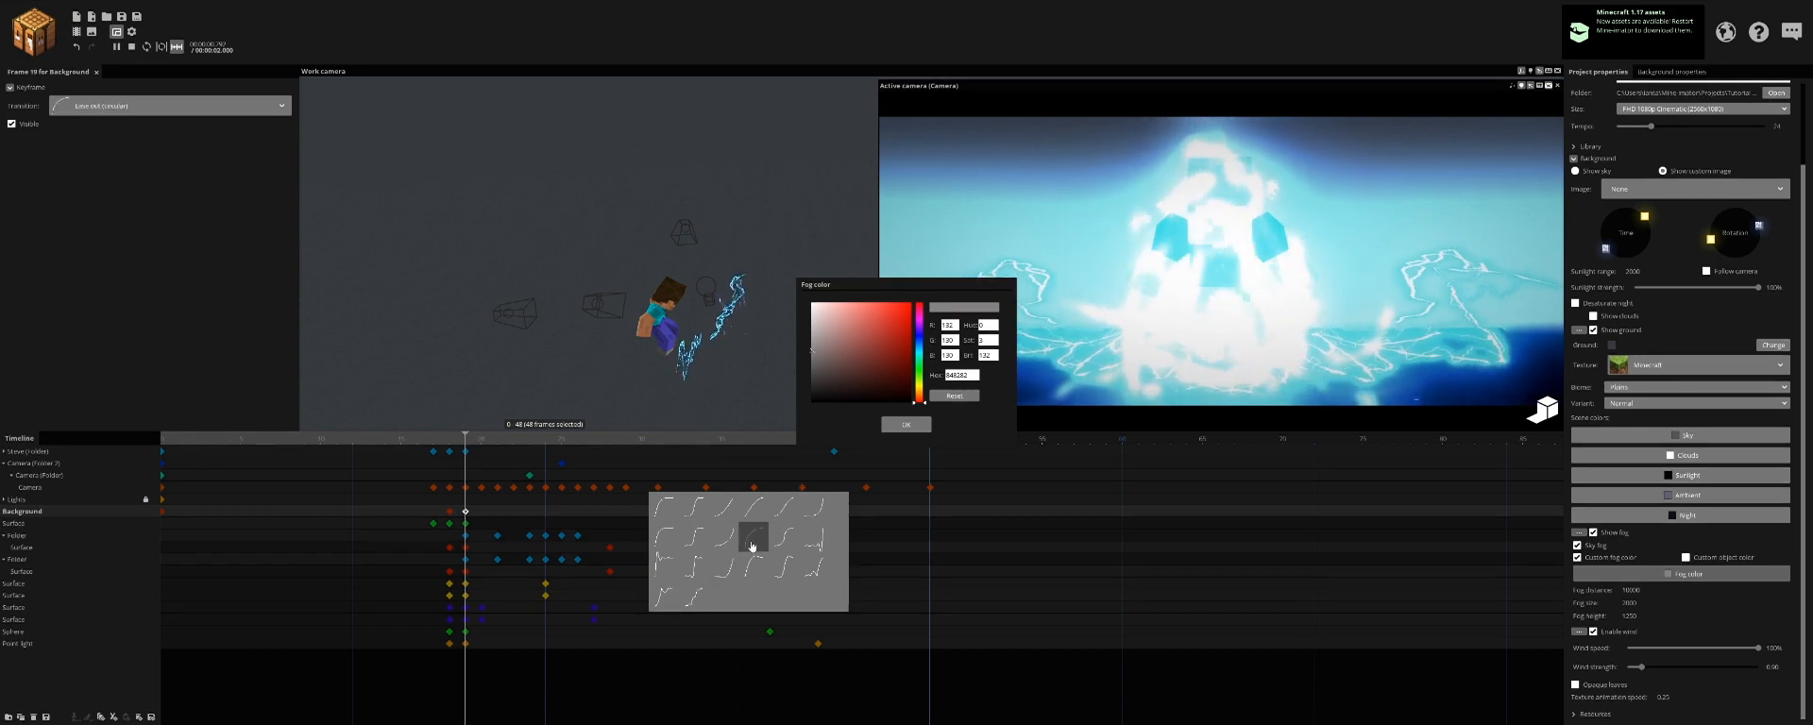
key("space")
Step: Set the fog color at the background's frame 19 keyframe to white and preview the flash
left_click_drag(818, 327, 796, 301)
key("space")
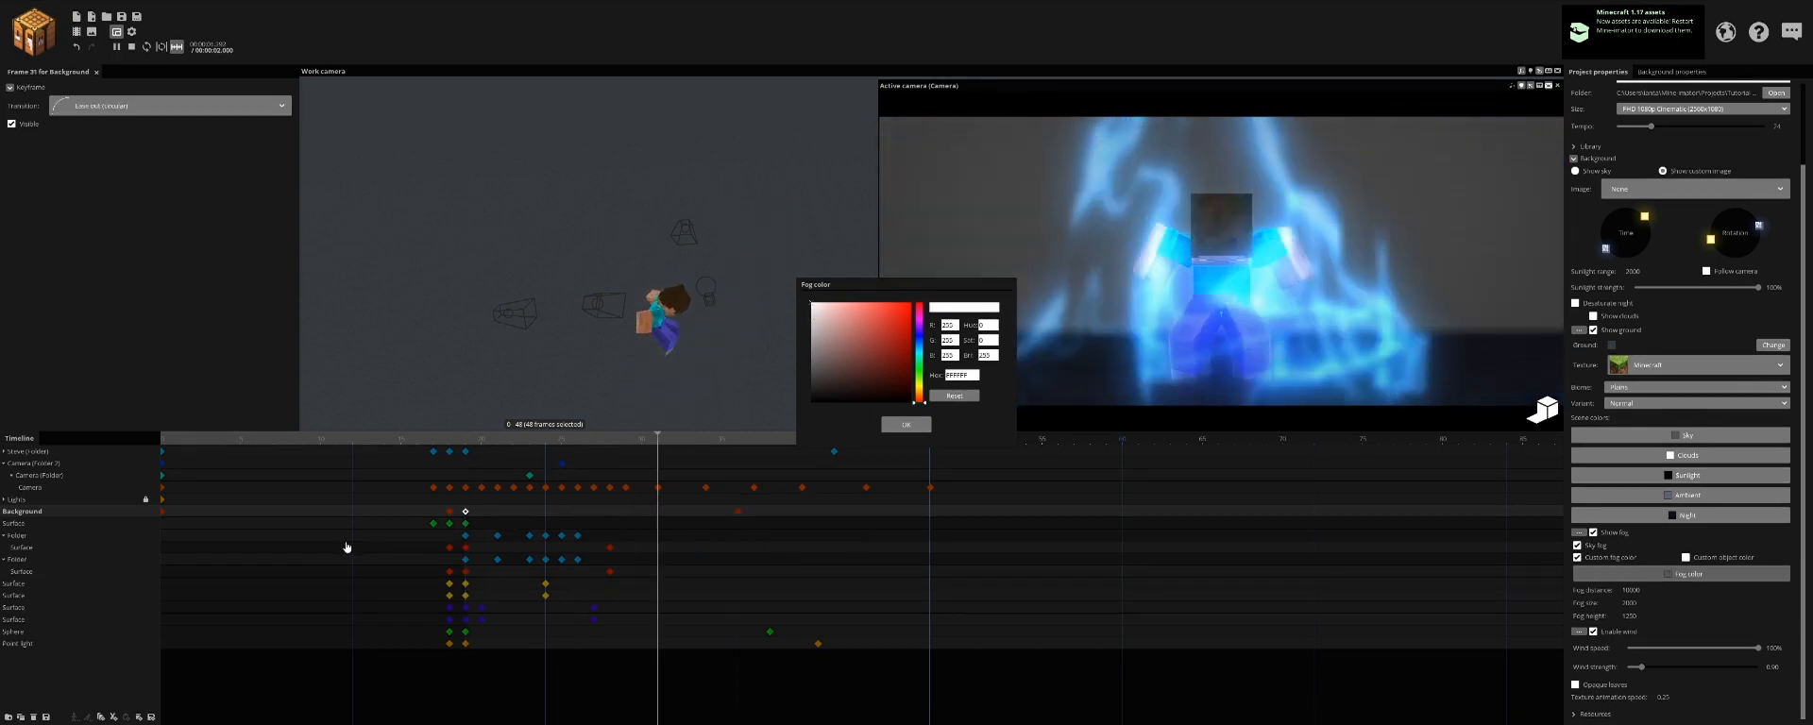
key("space")
Step: Compare stronger ease-out transitions on the background's frame 19 keyframe, starting with the exponential one, and keep the last one chosen
right_click(513, 540)
left_click(521, 529)
key("space")
key("space")
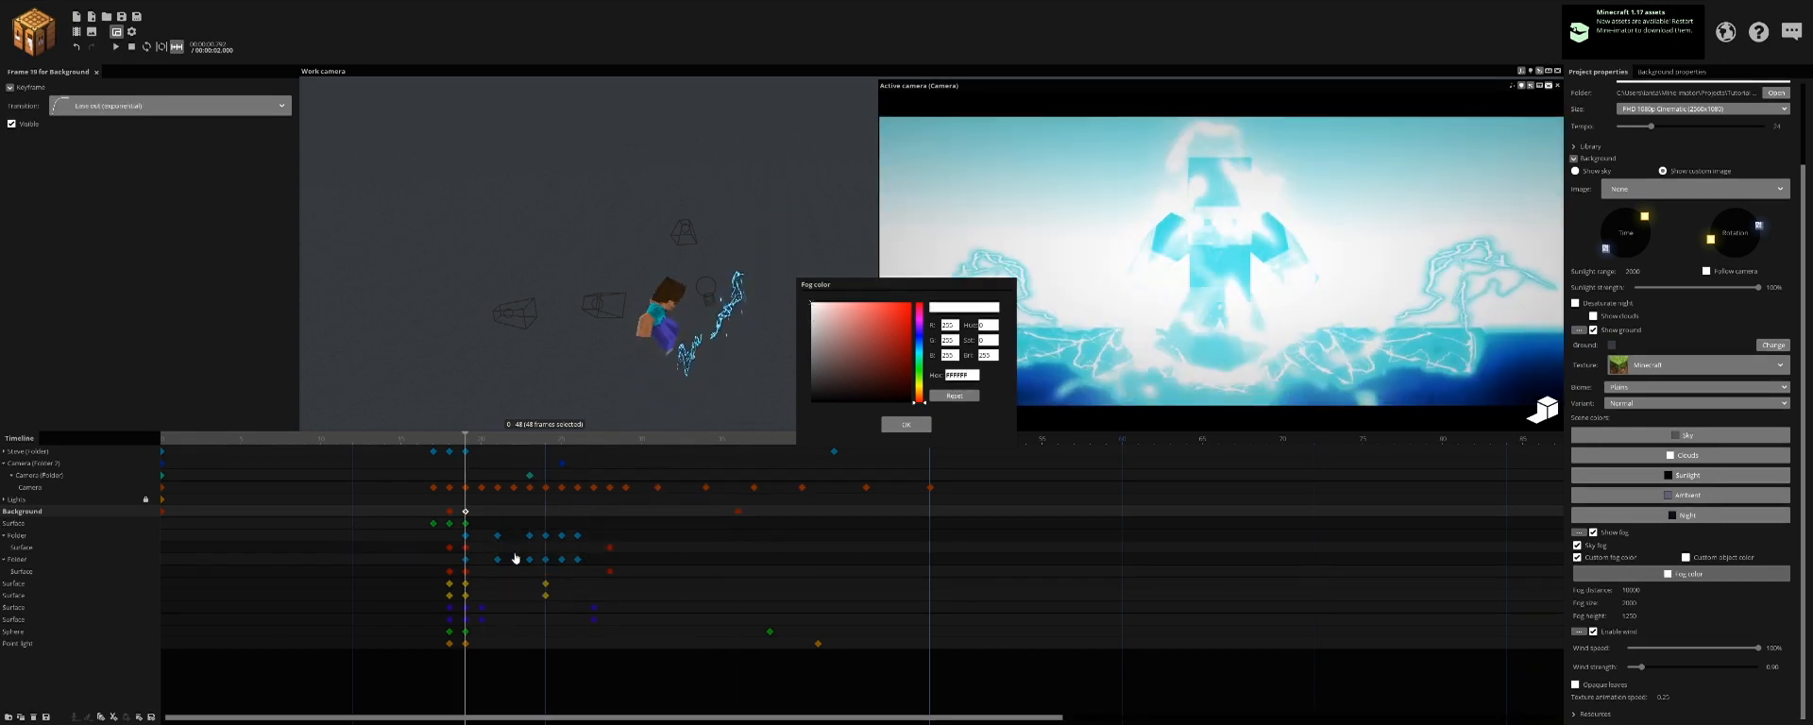
right_click(535, 556)
left_click(543, 573)
key("space")
key("space")
key("space")
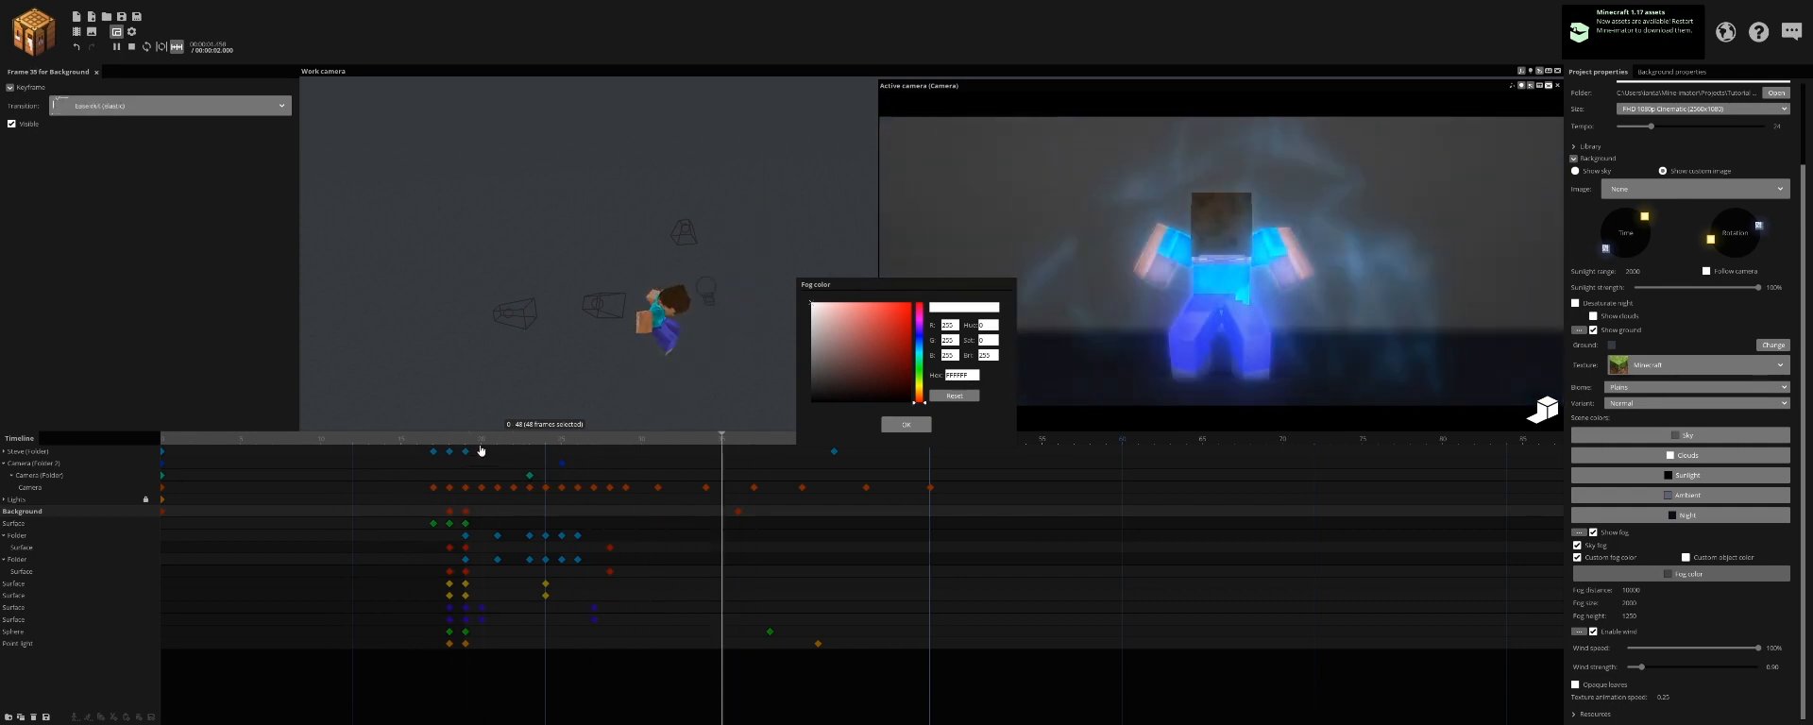
Step: Play the whole animation to review the lightning impact with the point light and fog flash
key("space")
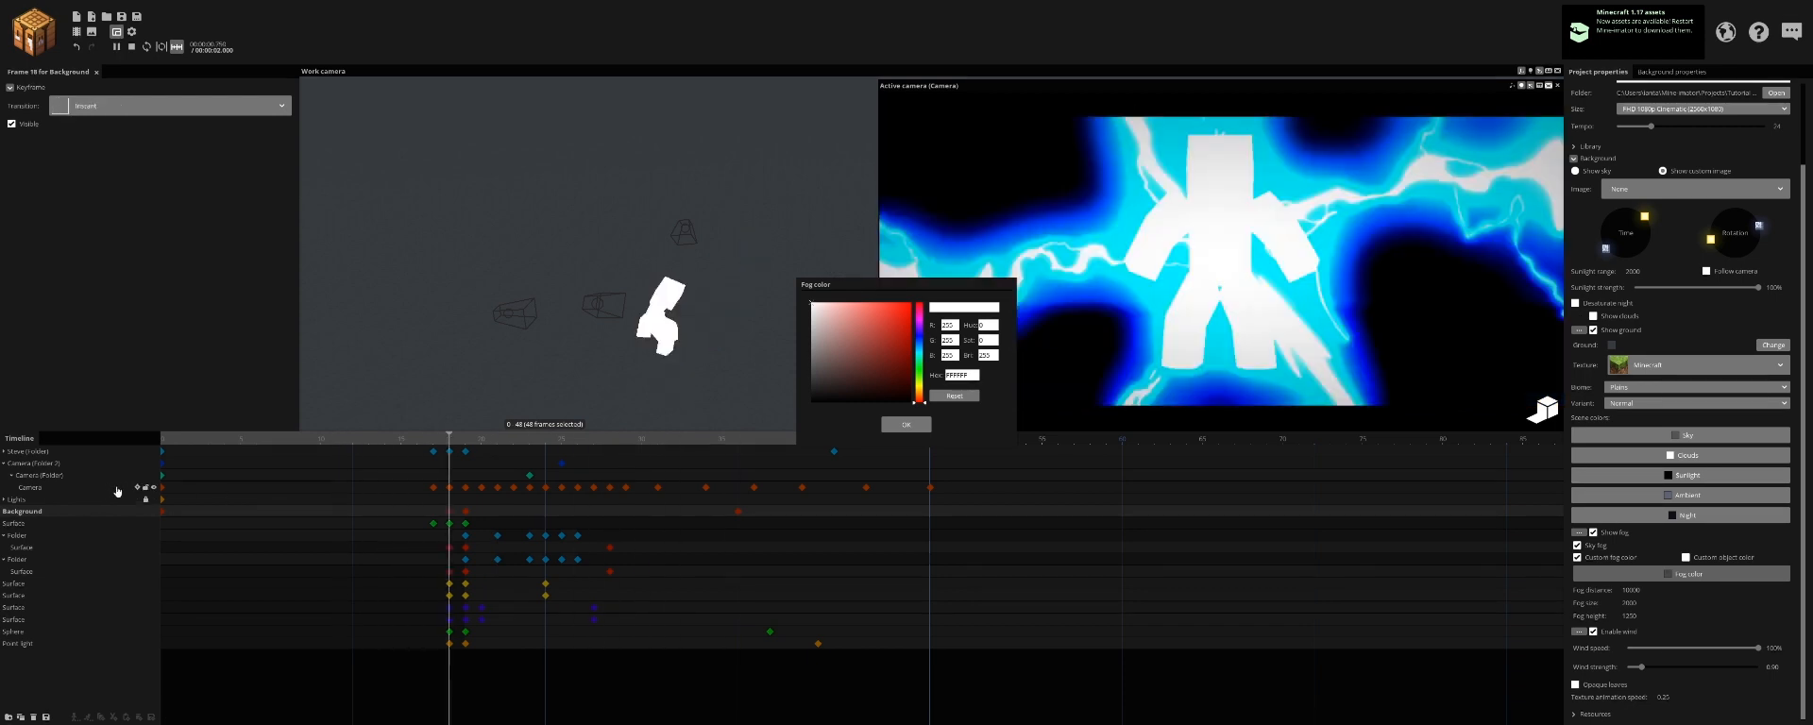
key("space")
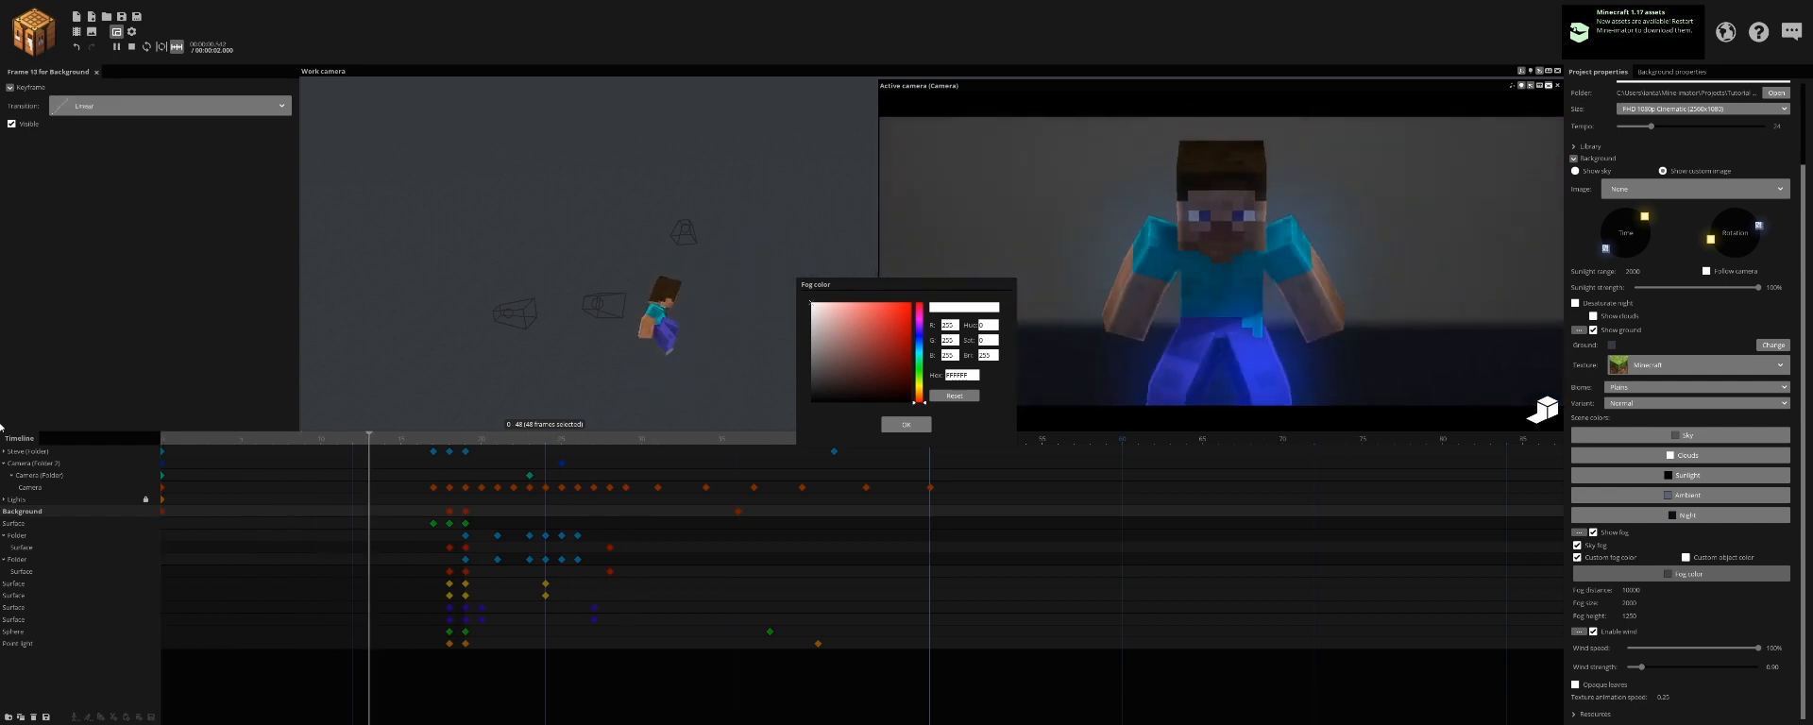
key("space")
key("space")
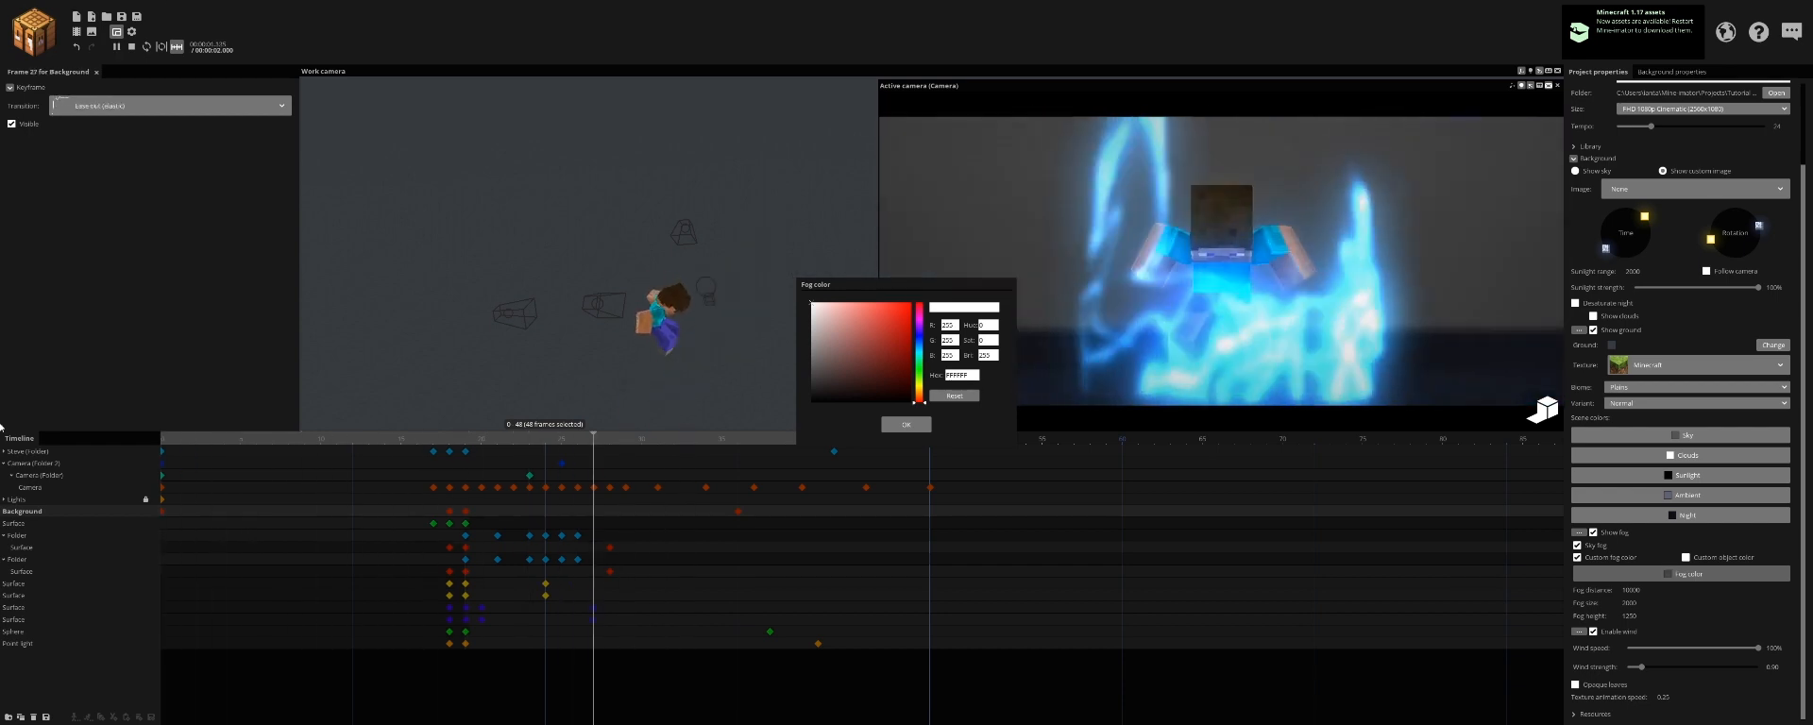
key("space")
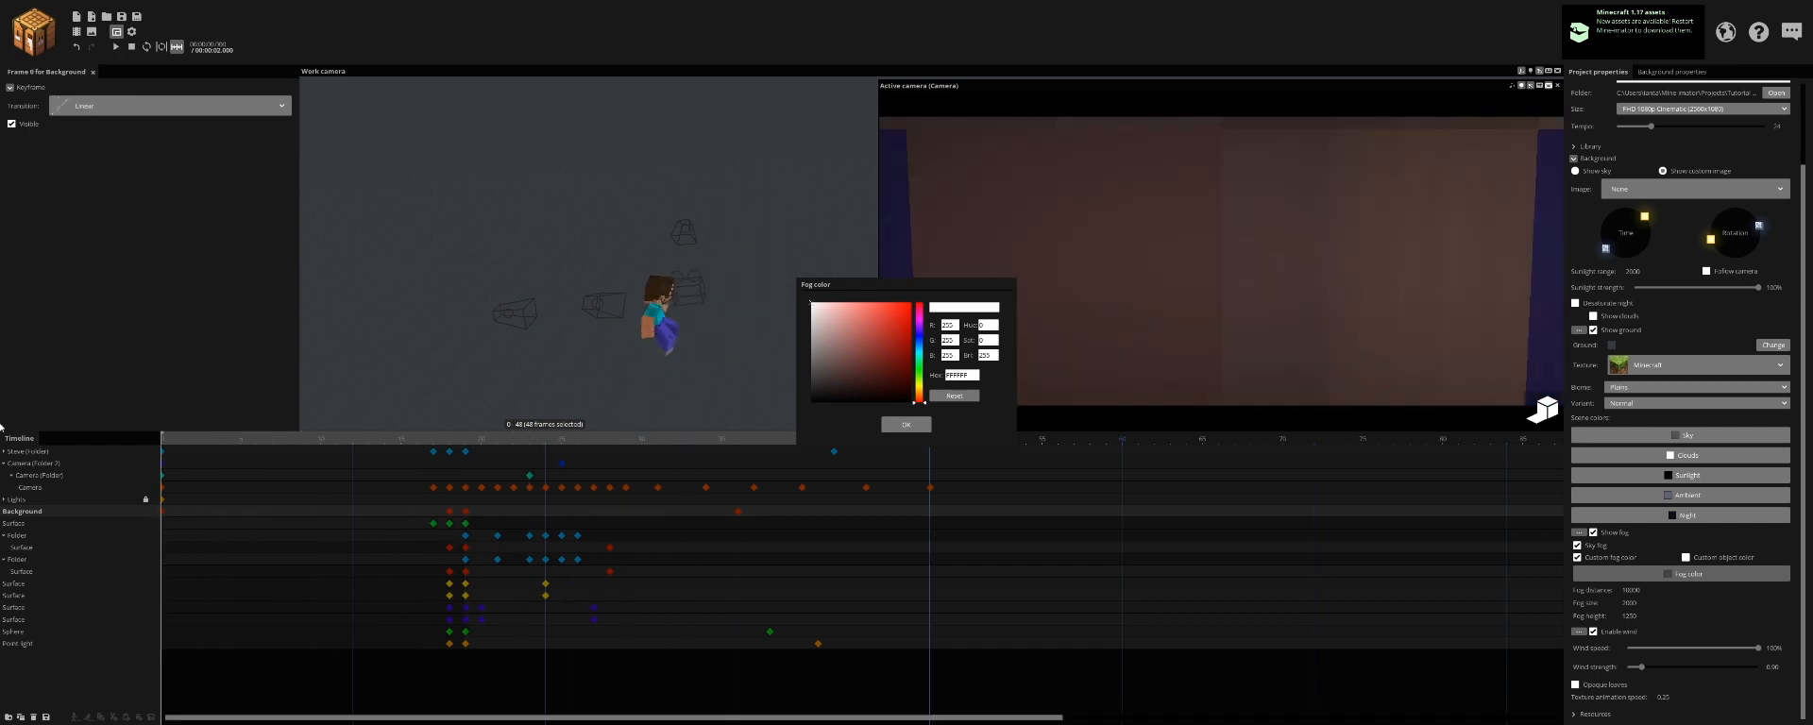